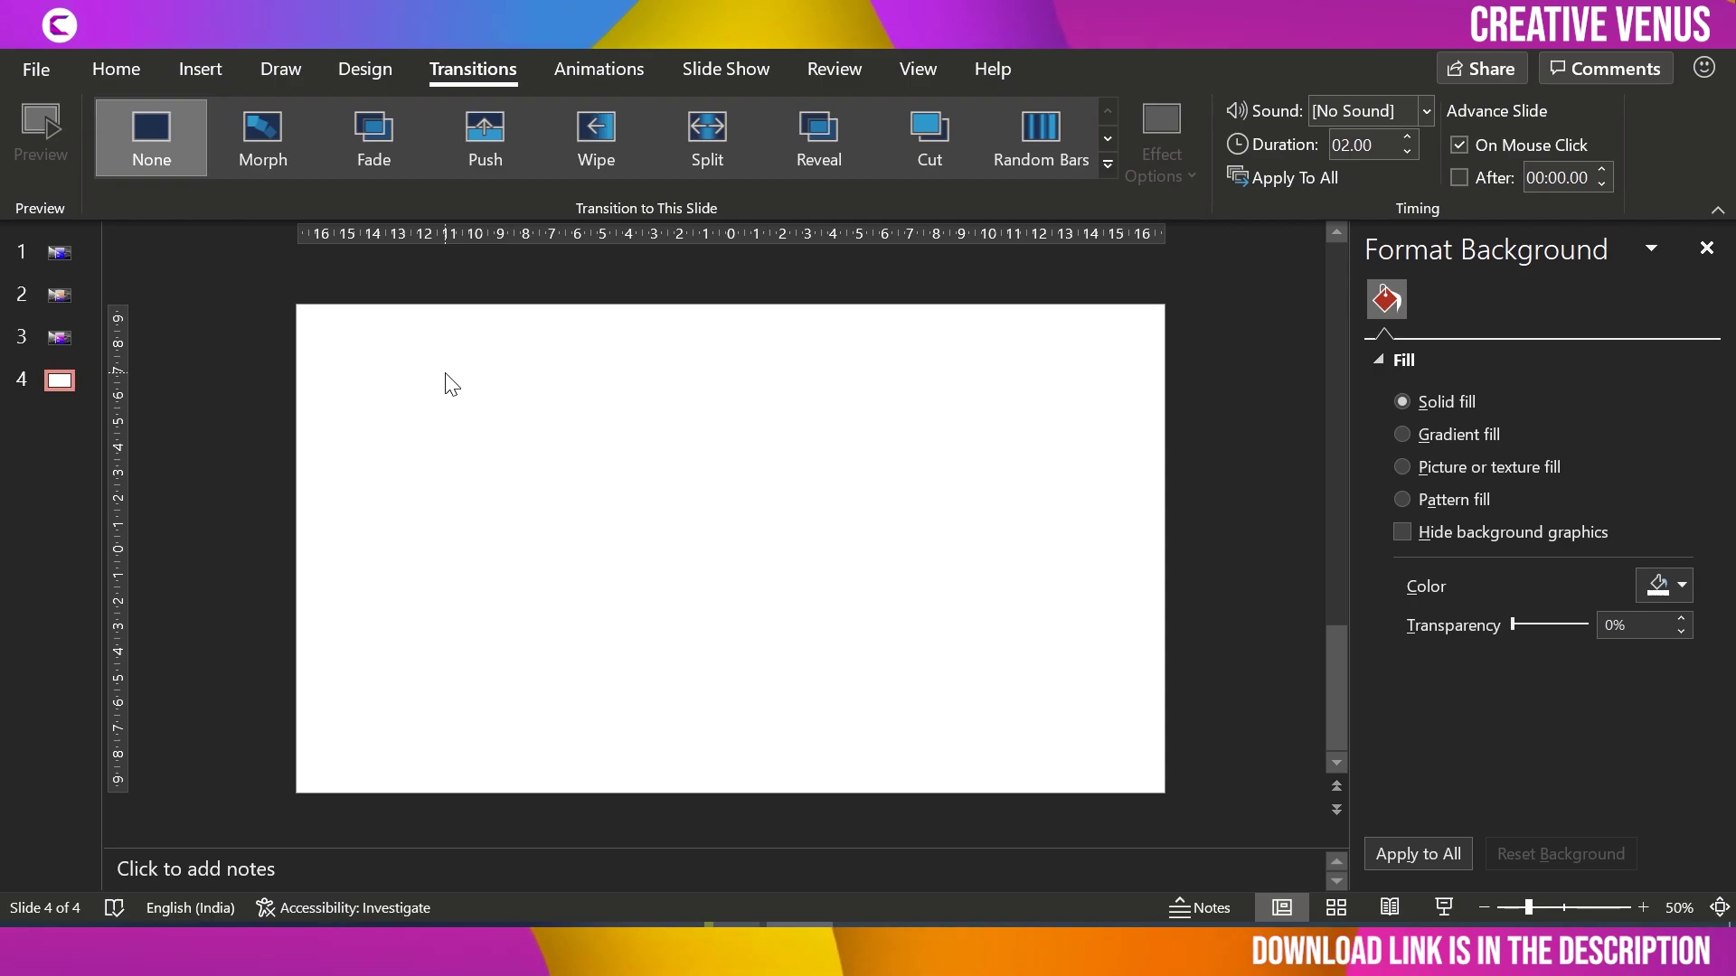
Step: Paste the black-and-white mountain photo onto blank slide 4
key("ctrl+v")
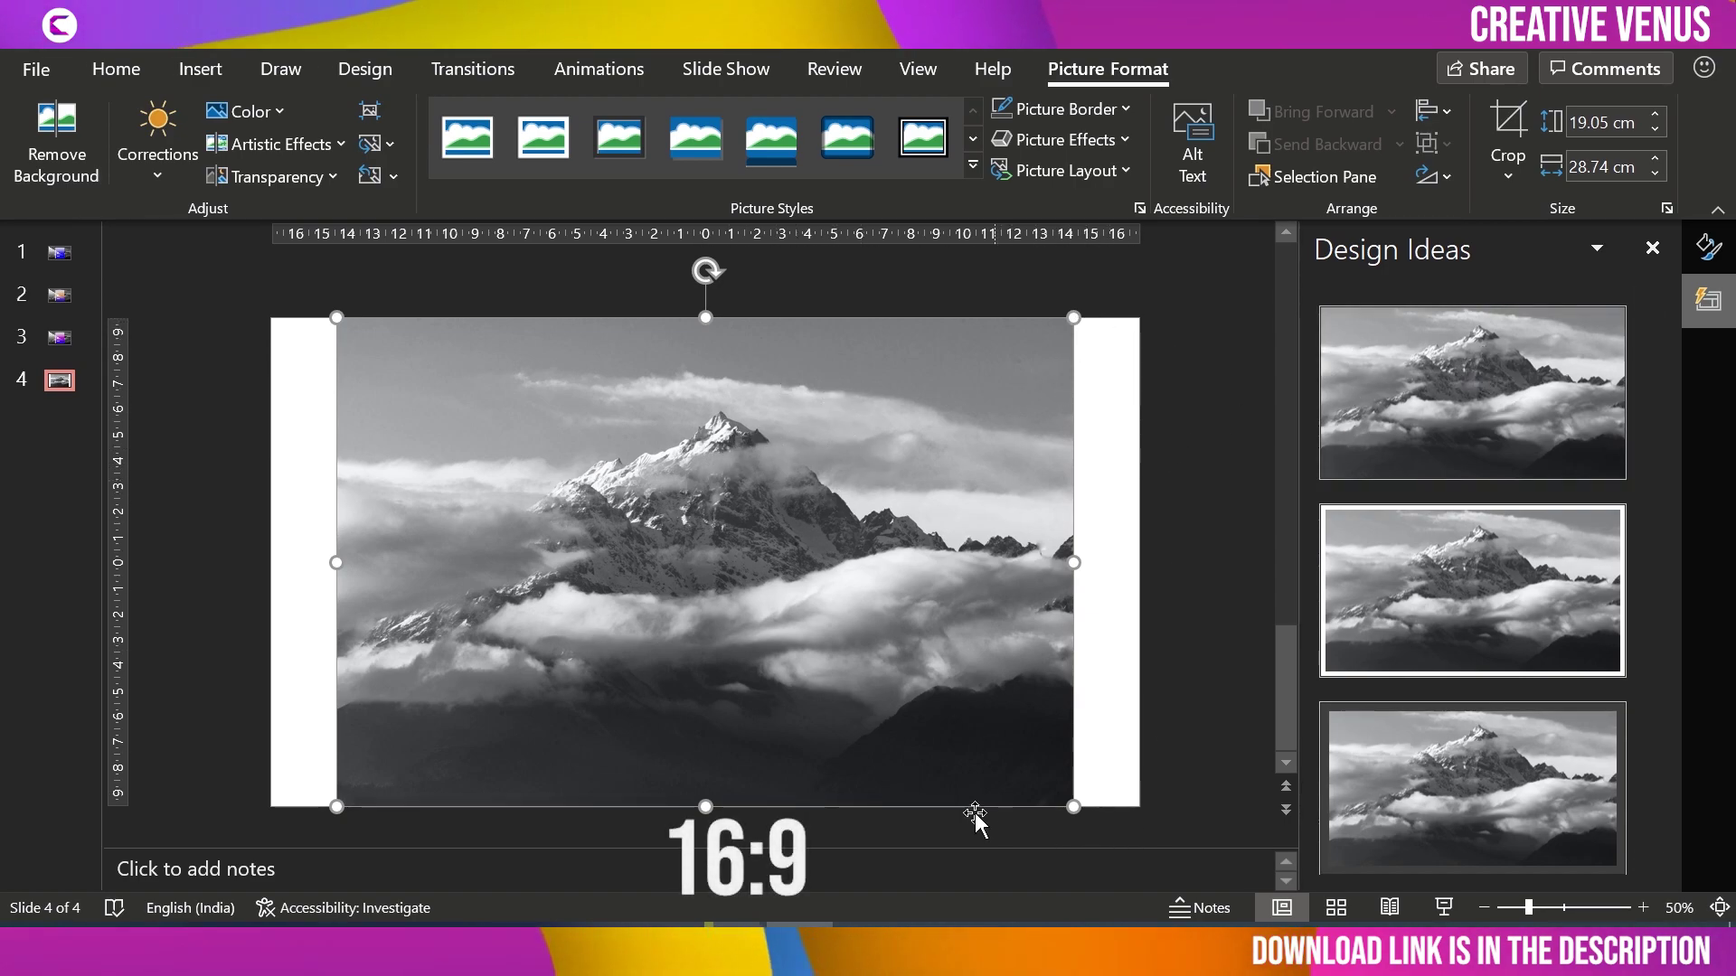
Step: Crop the mountain photo to a 16:9 aspect ratio
left_click(1508, 181)
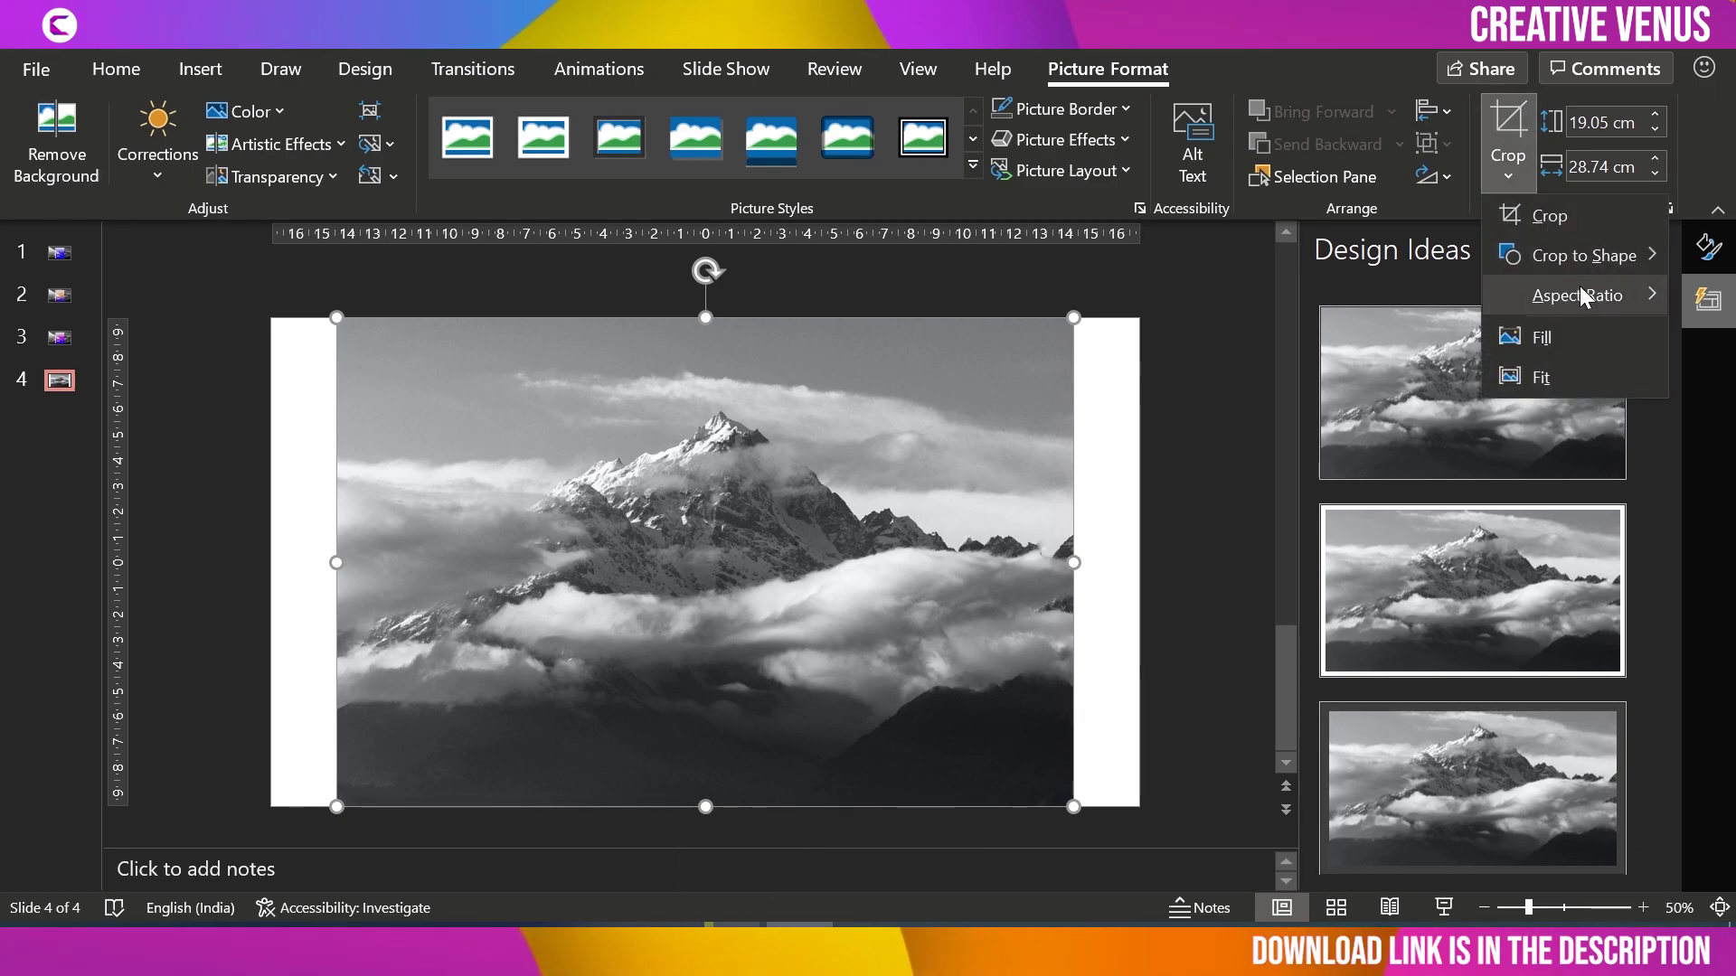
mouse_move(1581, 287)
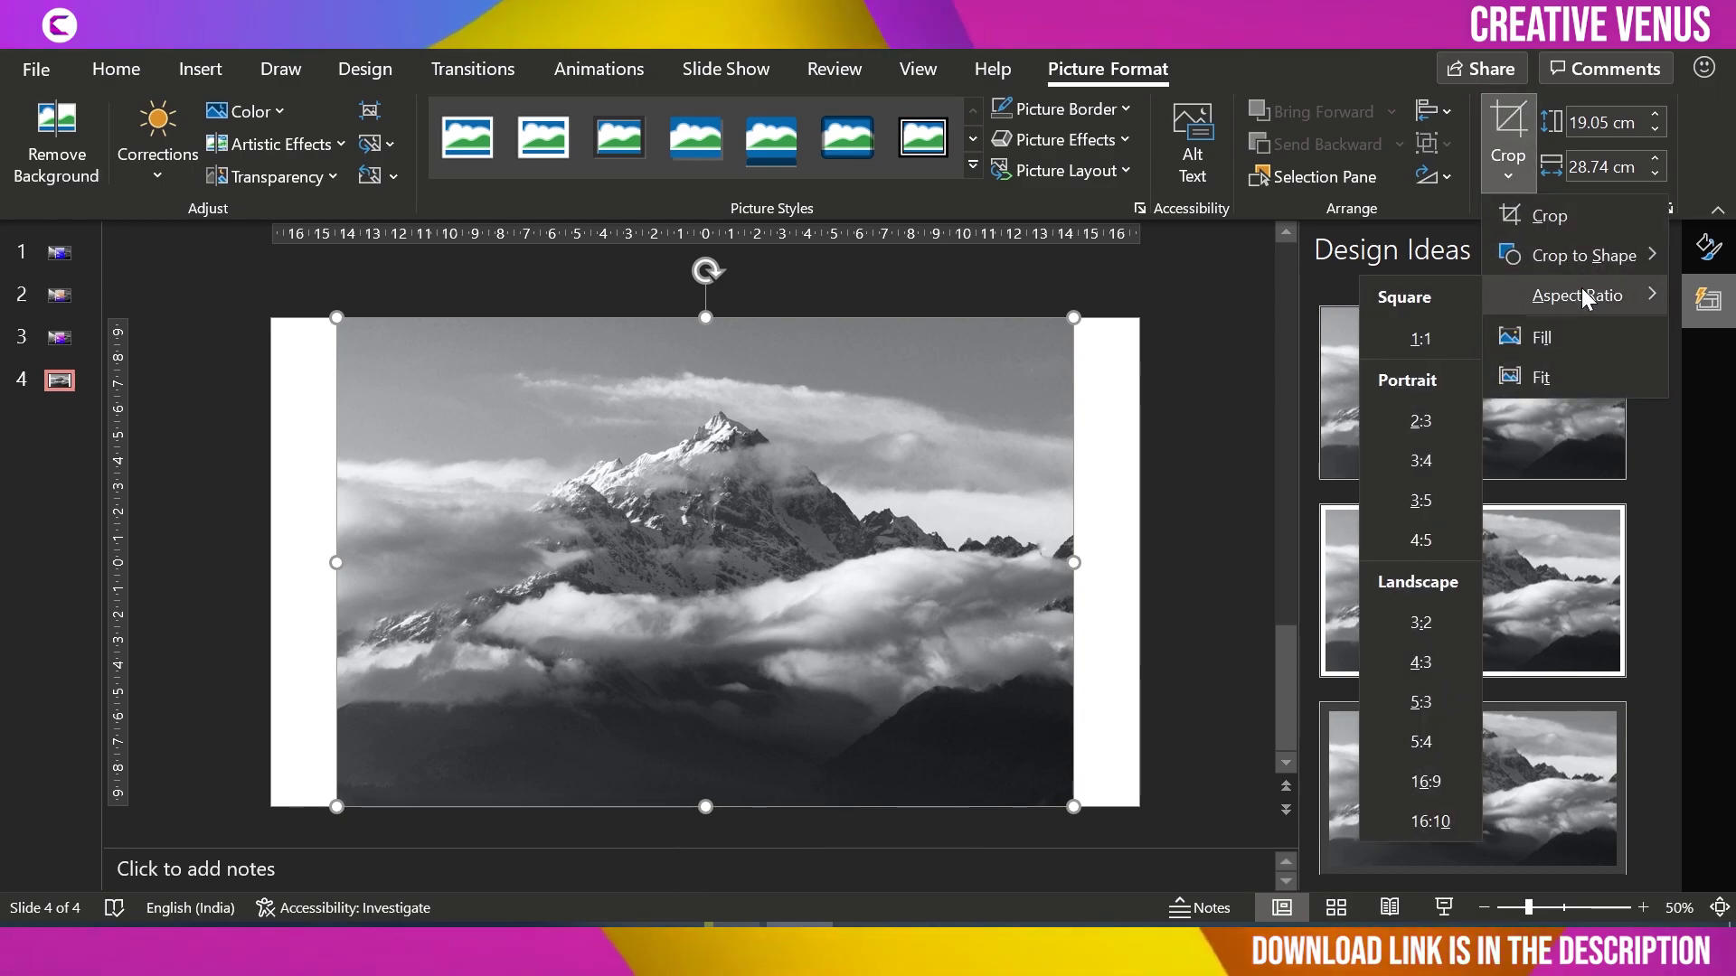
left_click(1432, 783)
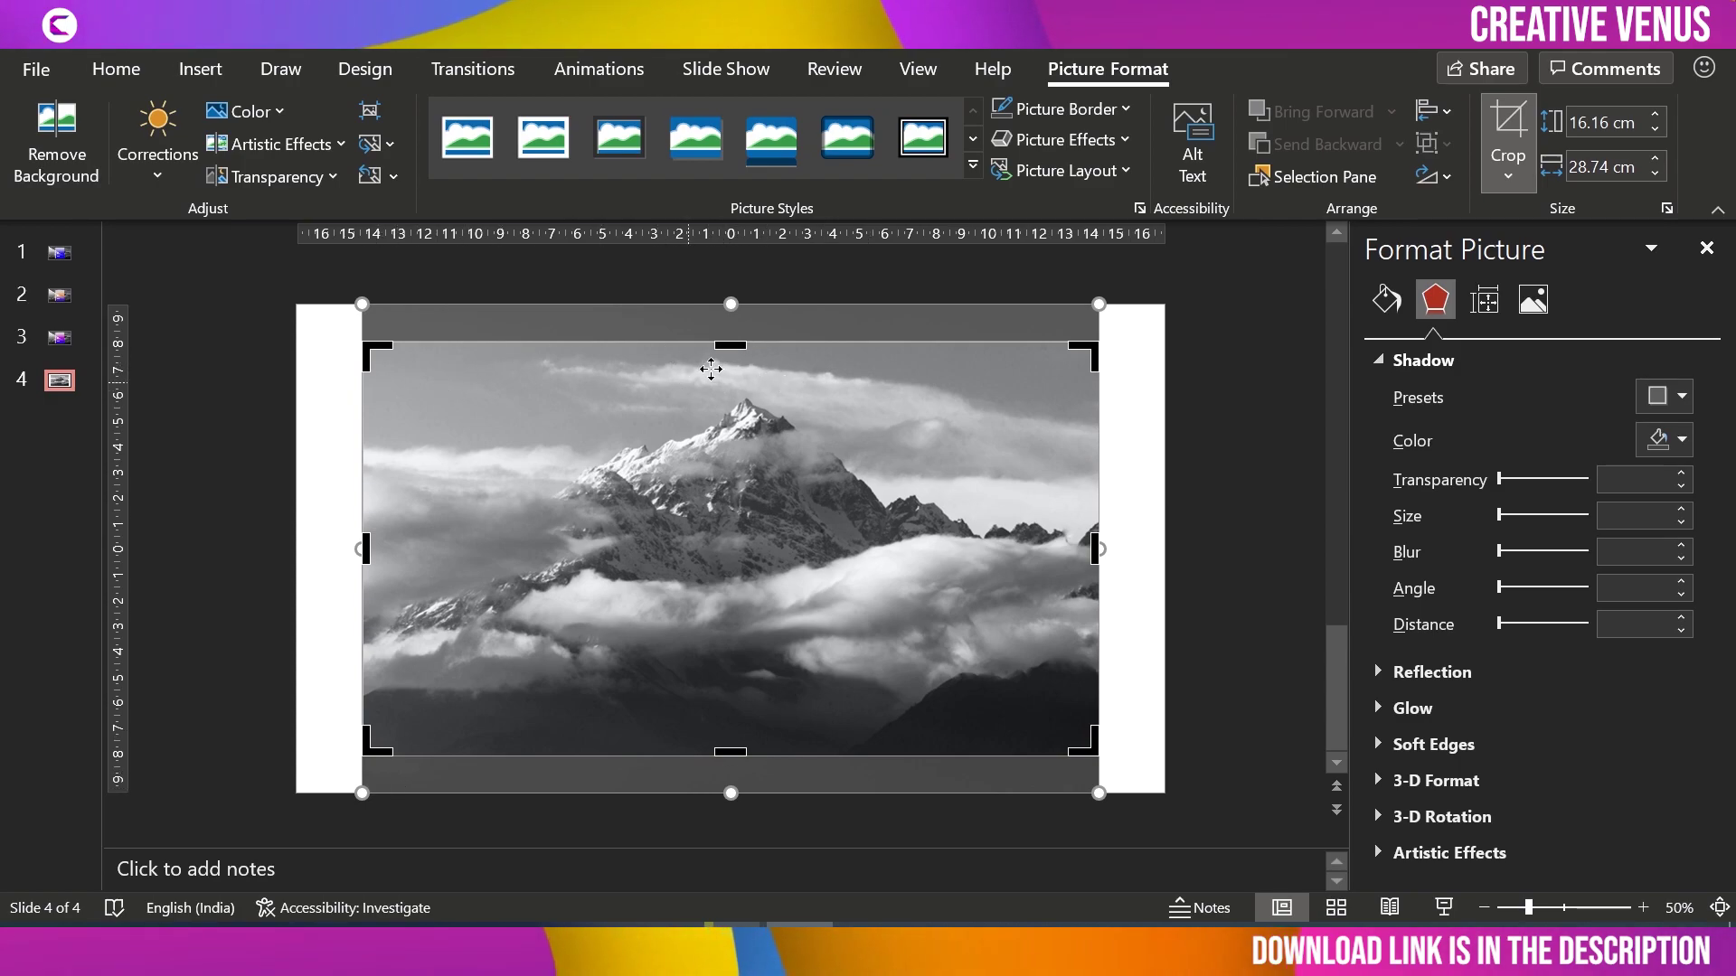
left_click(1162, 501)
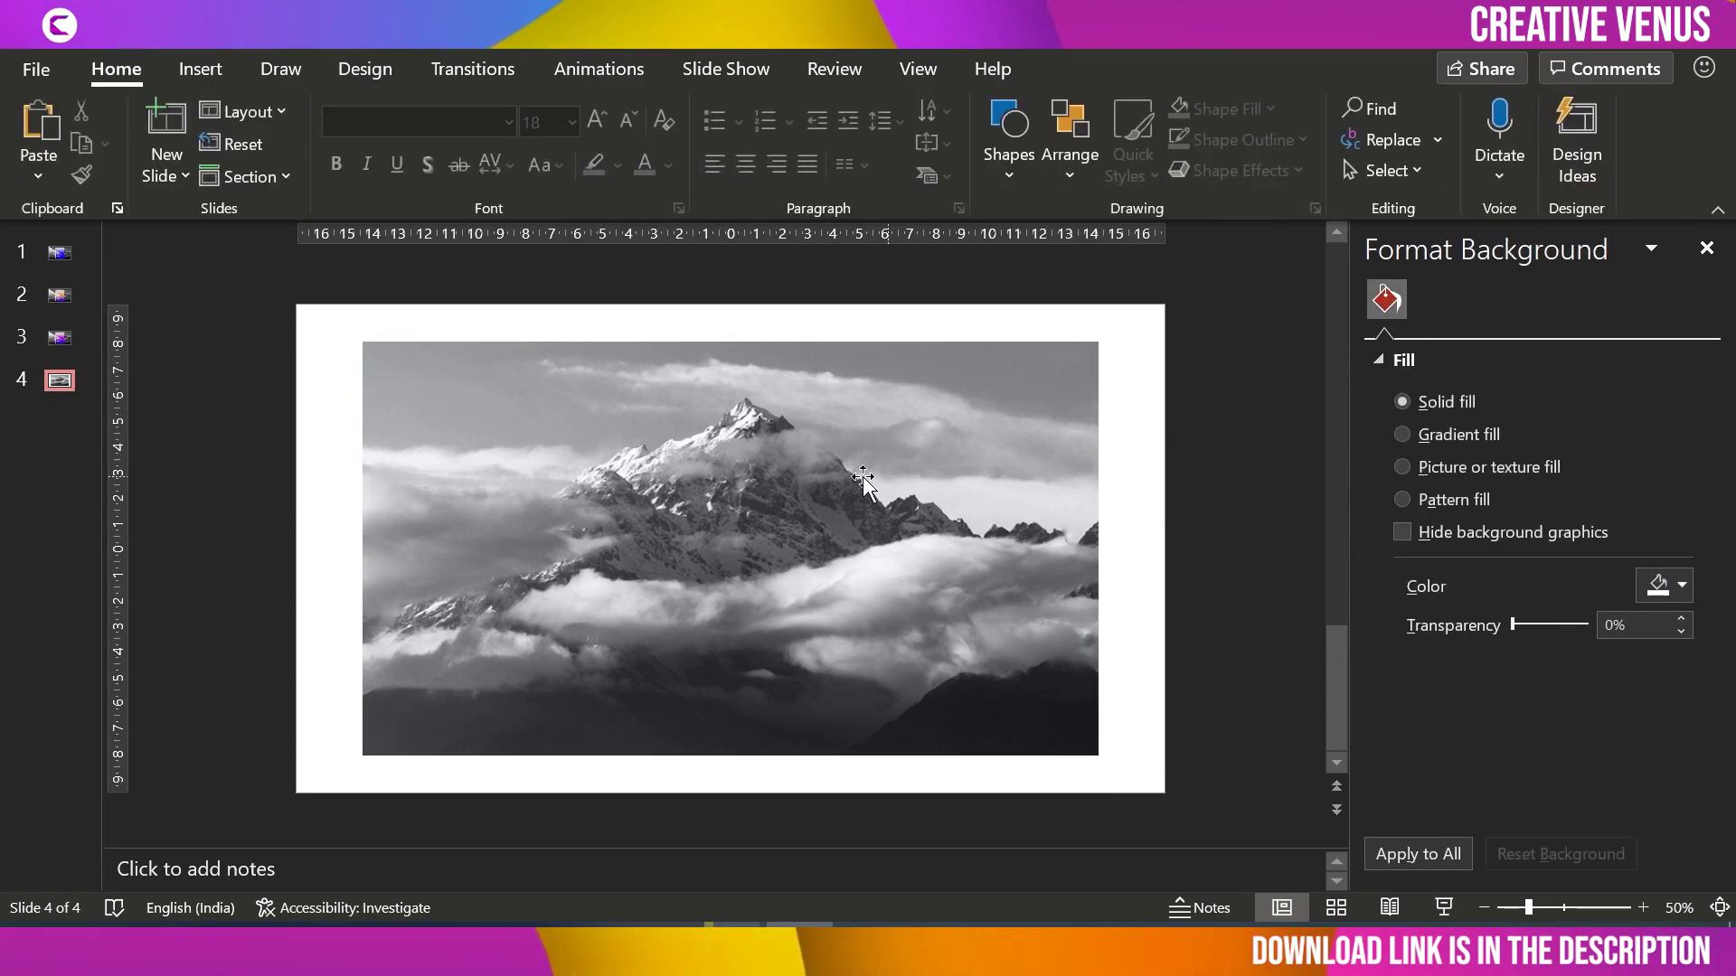
Step: Move the photo to the top-left corner and enlarge it to fill the slide
left_click(794, 480)
left_click_drag(775, 491, 708, 468)
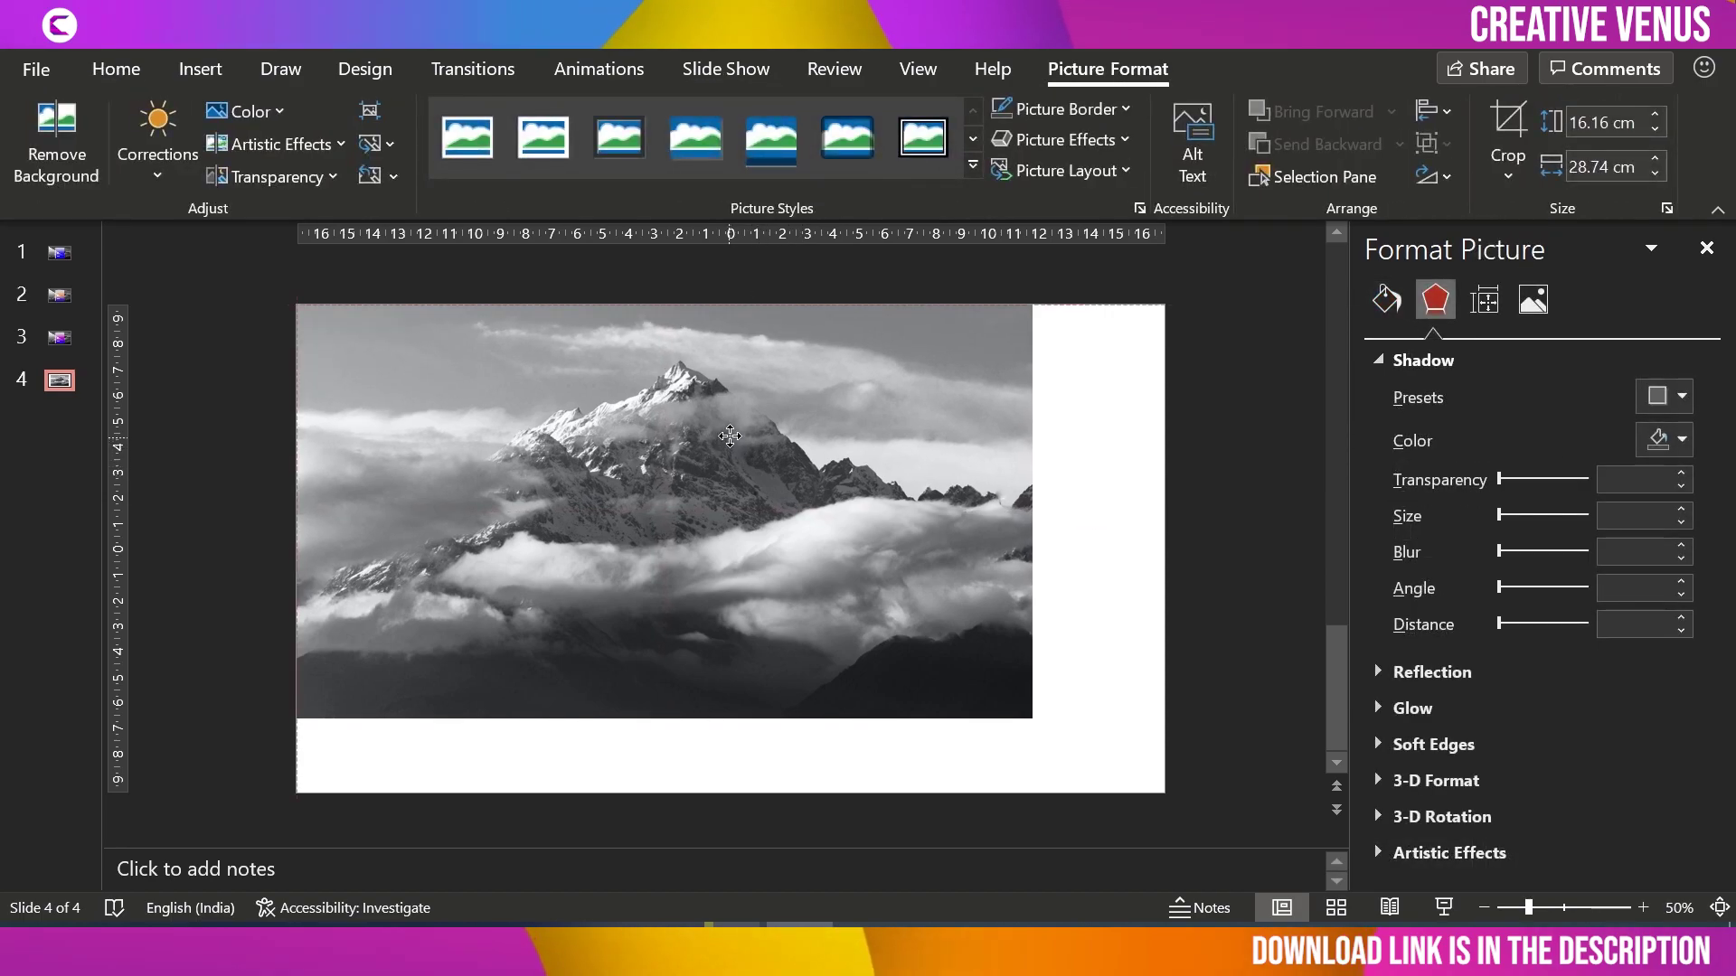
left_click_drag(1035, 732, 1164, 807)
left_click(1271, 644)
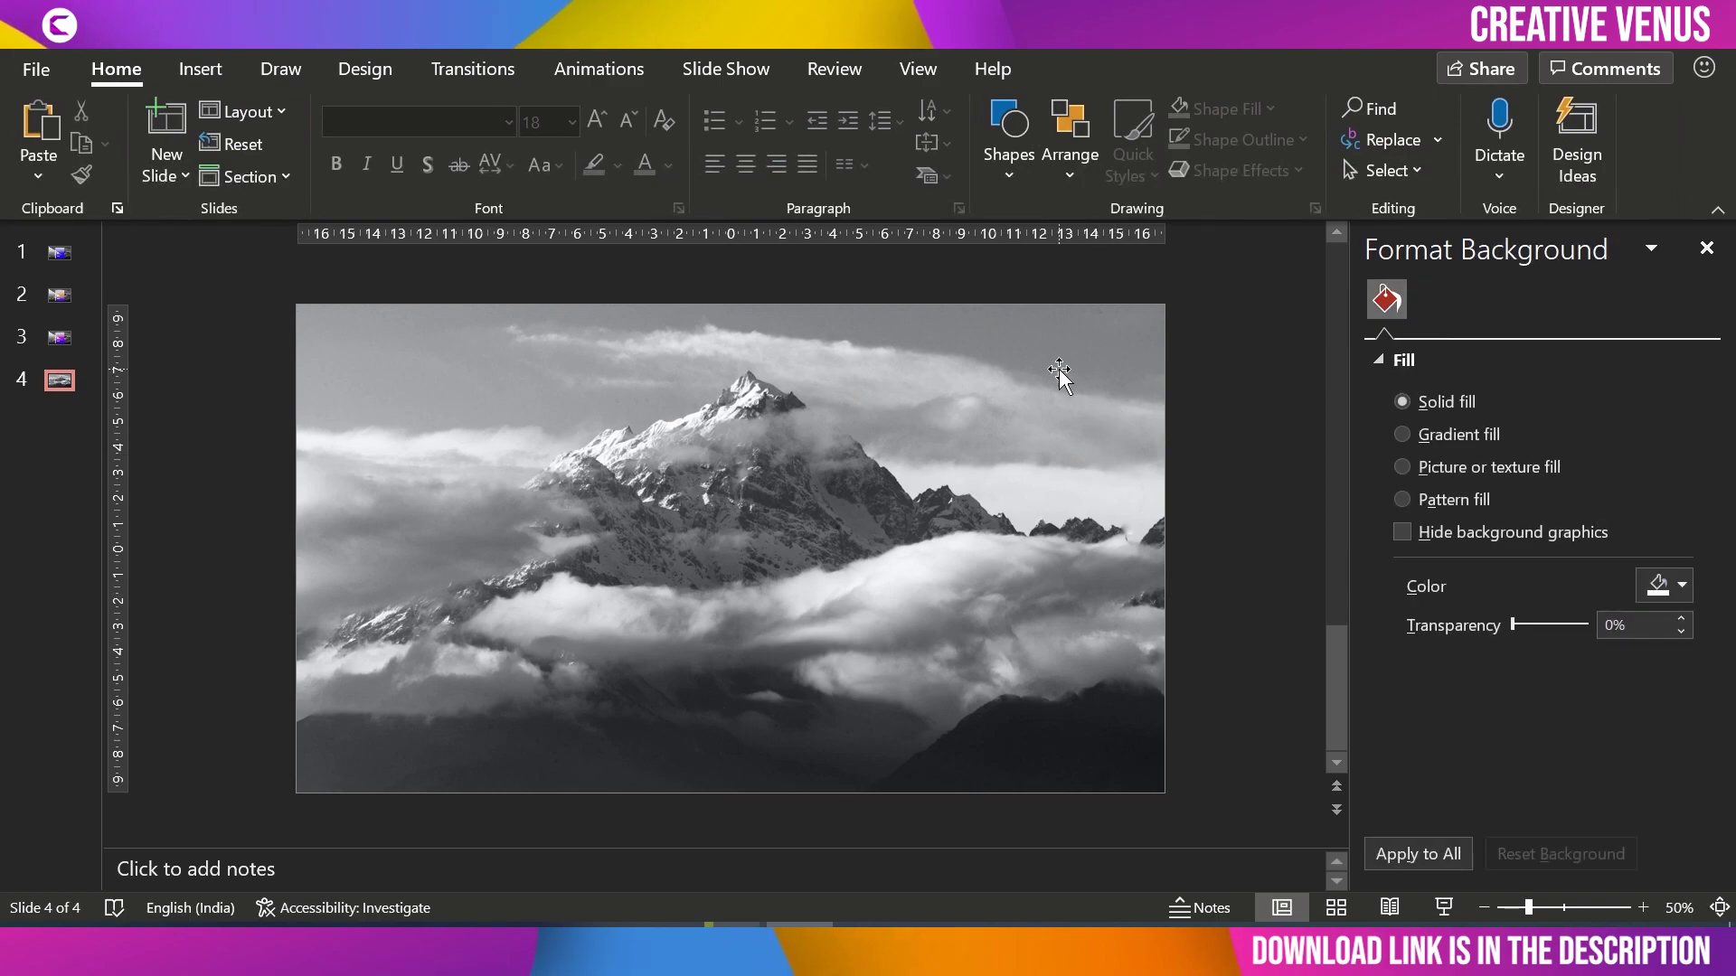
Step: Draw a tall rectangle over the centre of the photo
left_click(199, 69)
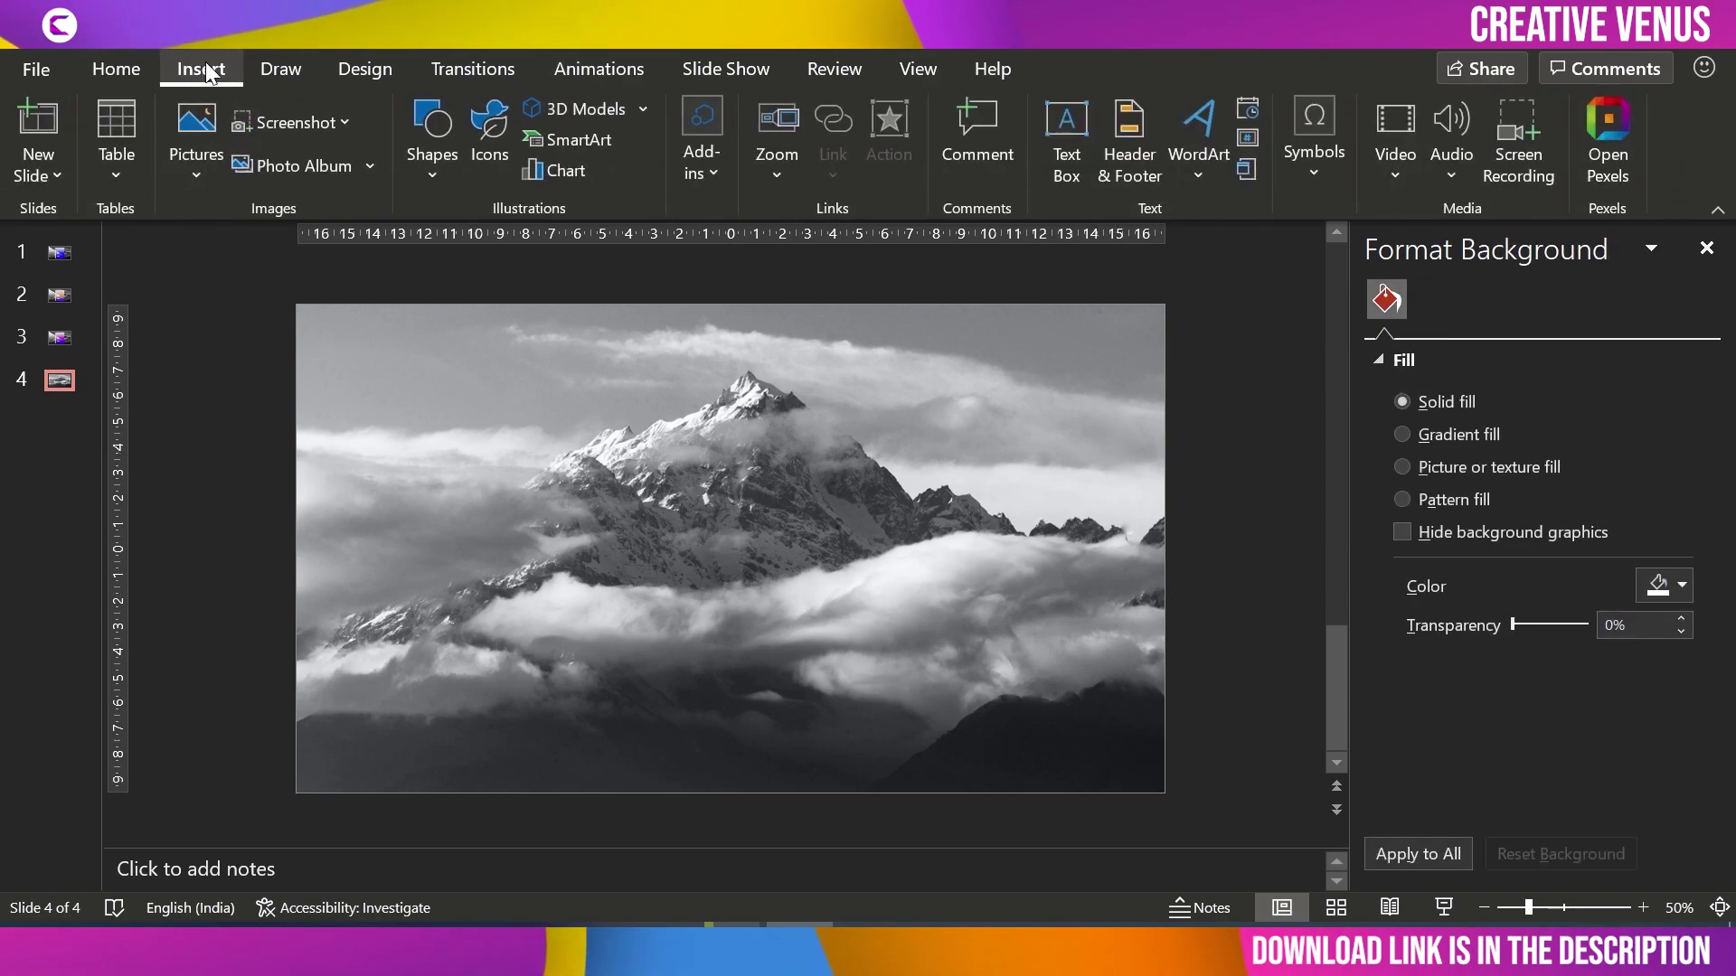
left_click(421, 173)
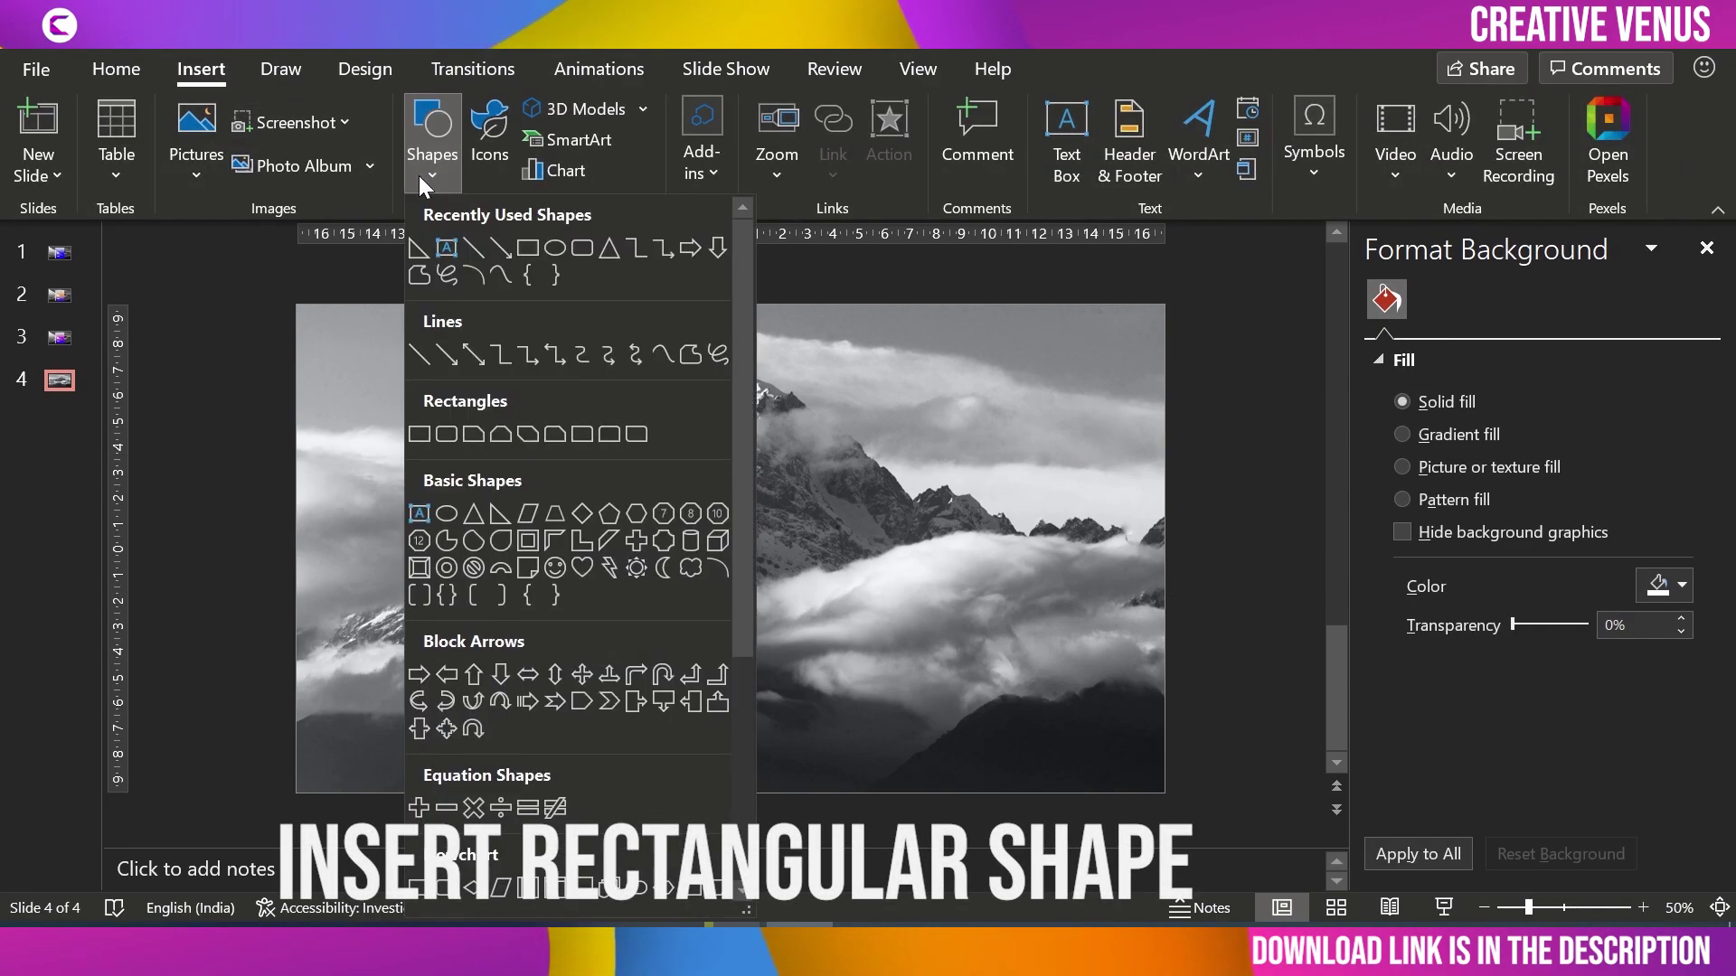
left_click(528, 249)
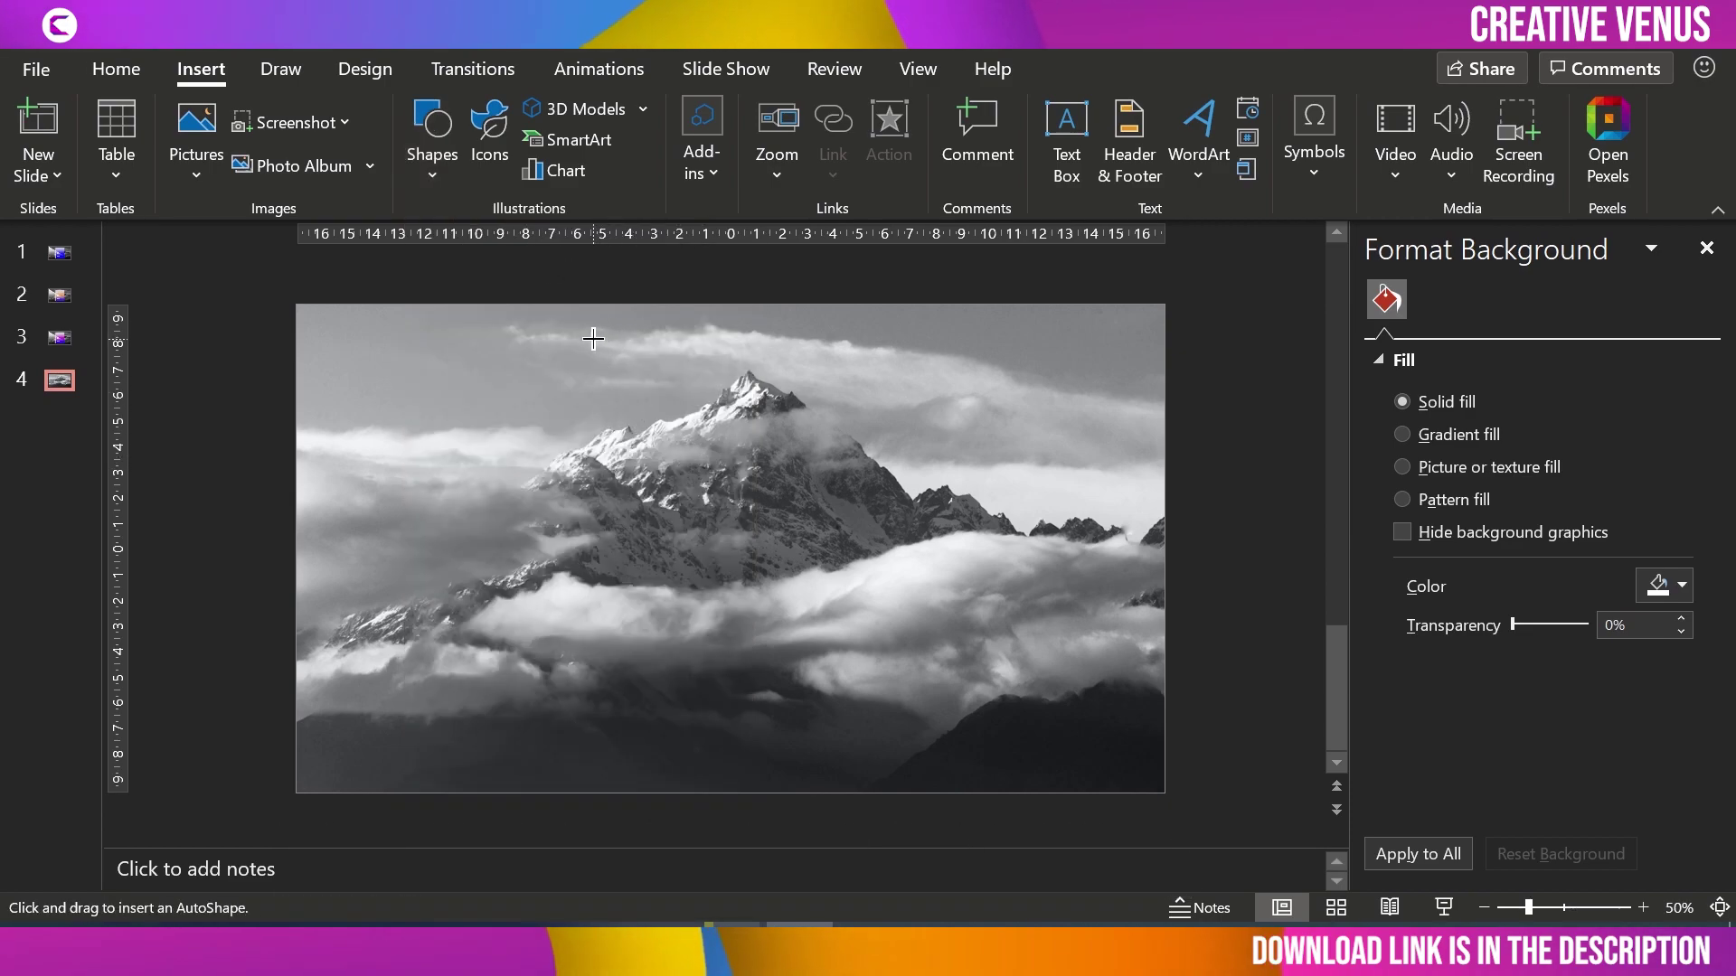
mouse_move(685, 429)
left_mouse_down()
mouse_move(868, 709)
mouse_move(887, 771)
mouse_move(937, 783)
left_mouse_up()
left_click_drag(795, 609, 762, 593)
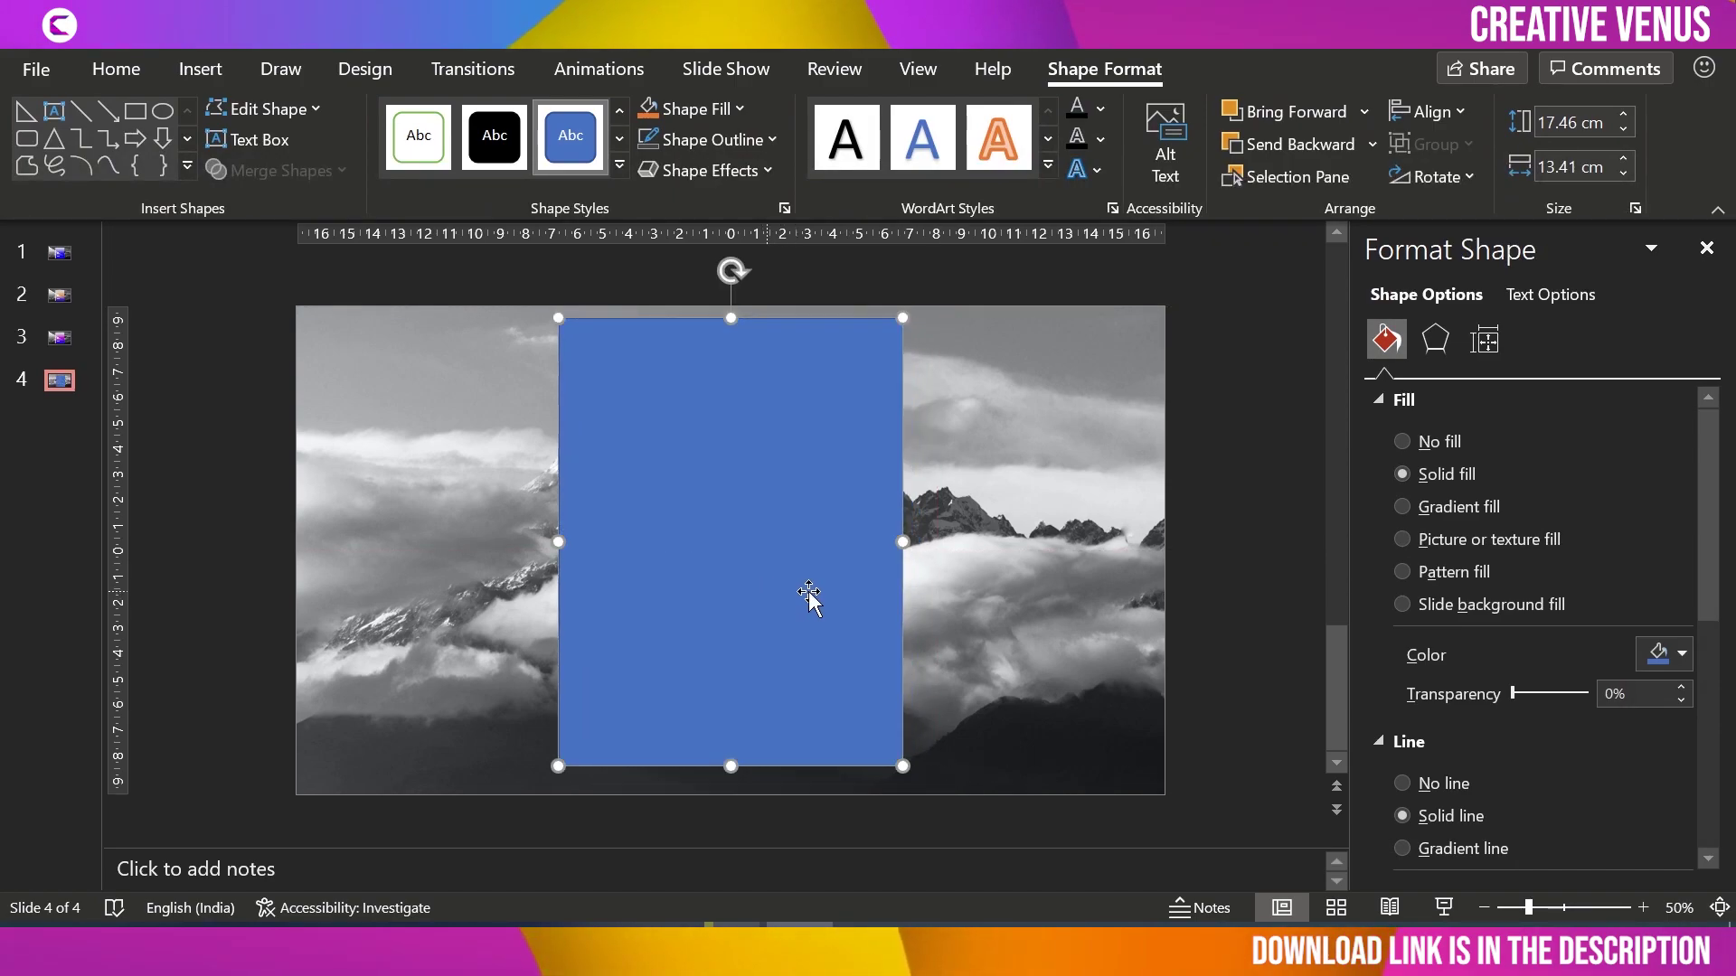
Step: Give the rectangle no outline, a white fill and 30% transparency
left_click(1437, 787)
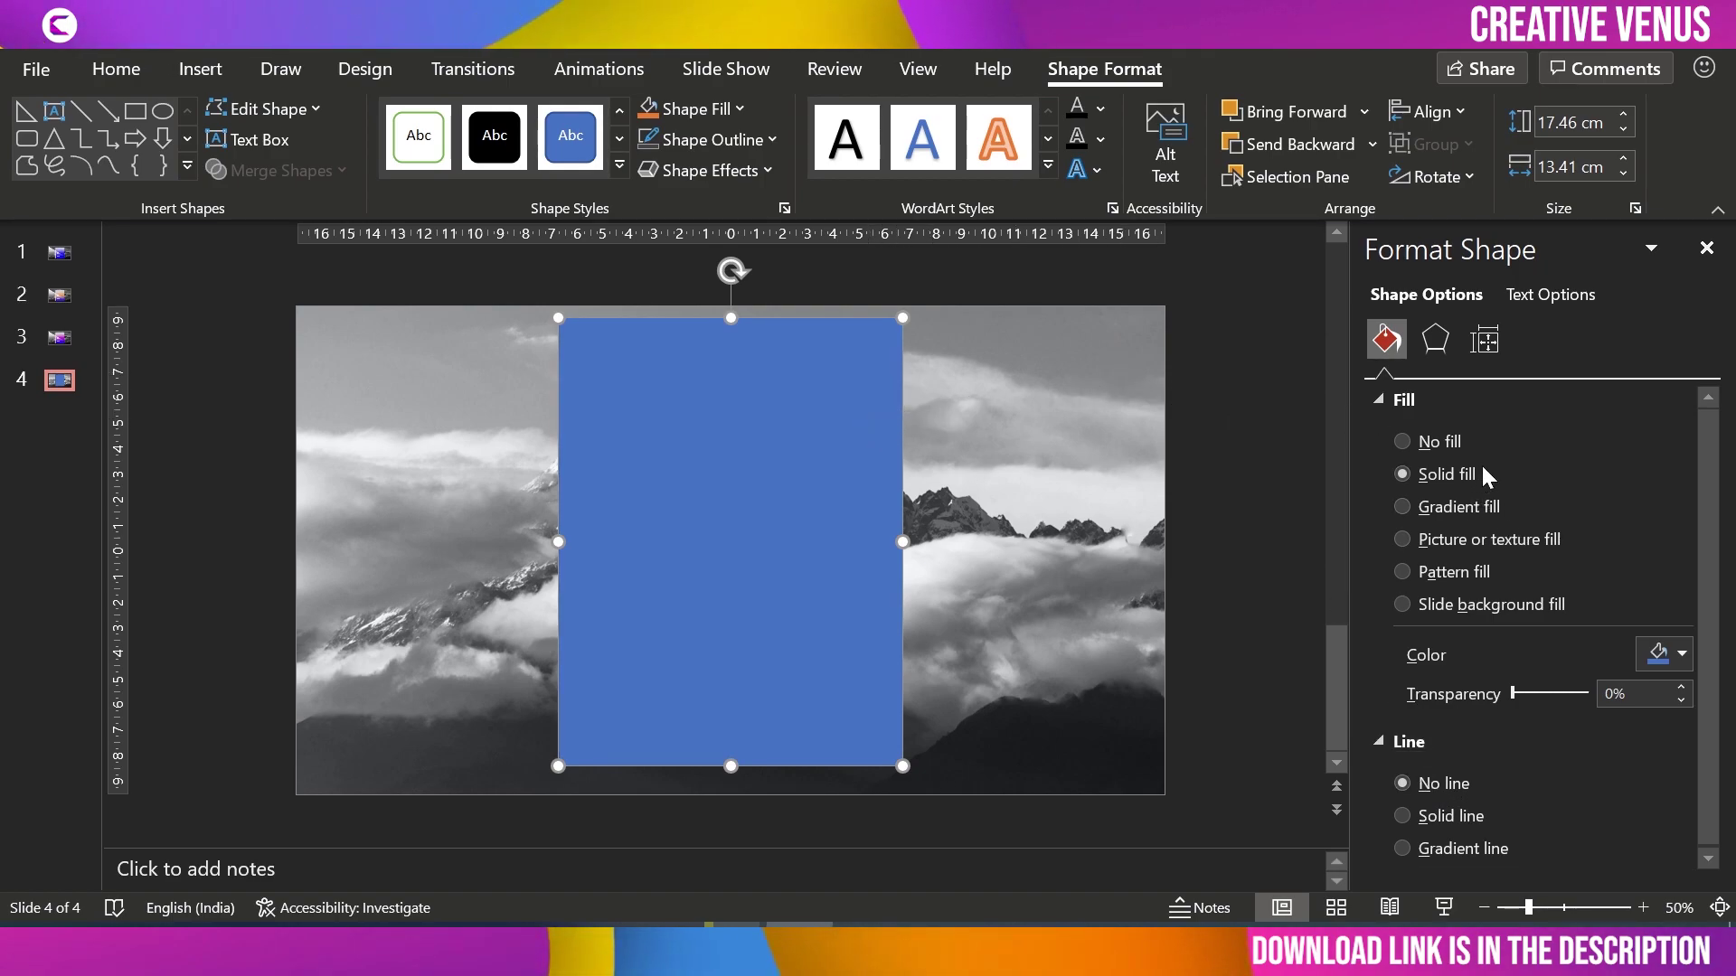
left_click(1664, 654)
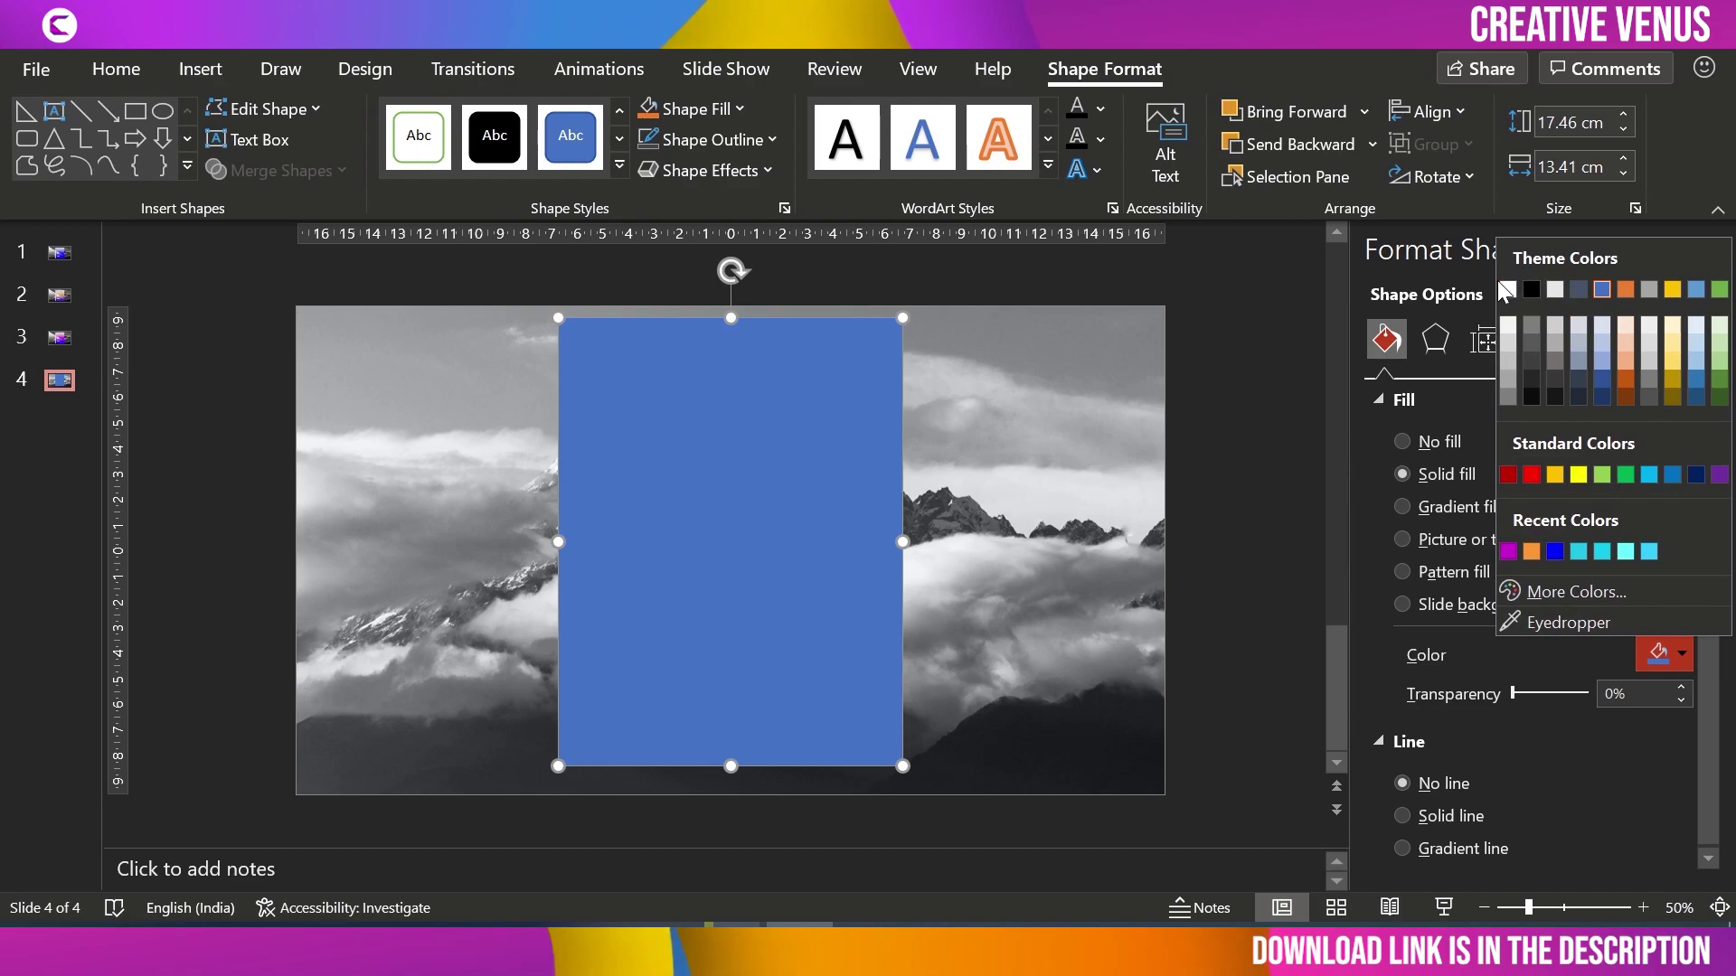
left_click(1499, 287)
left_click_drag(1515, 693, 1537, 693)
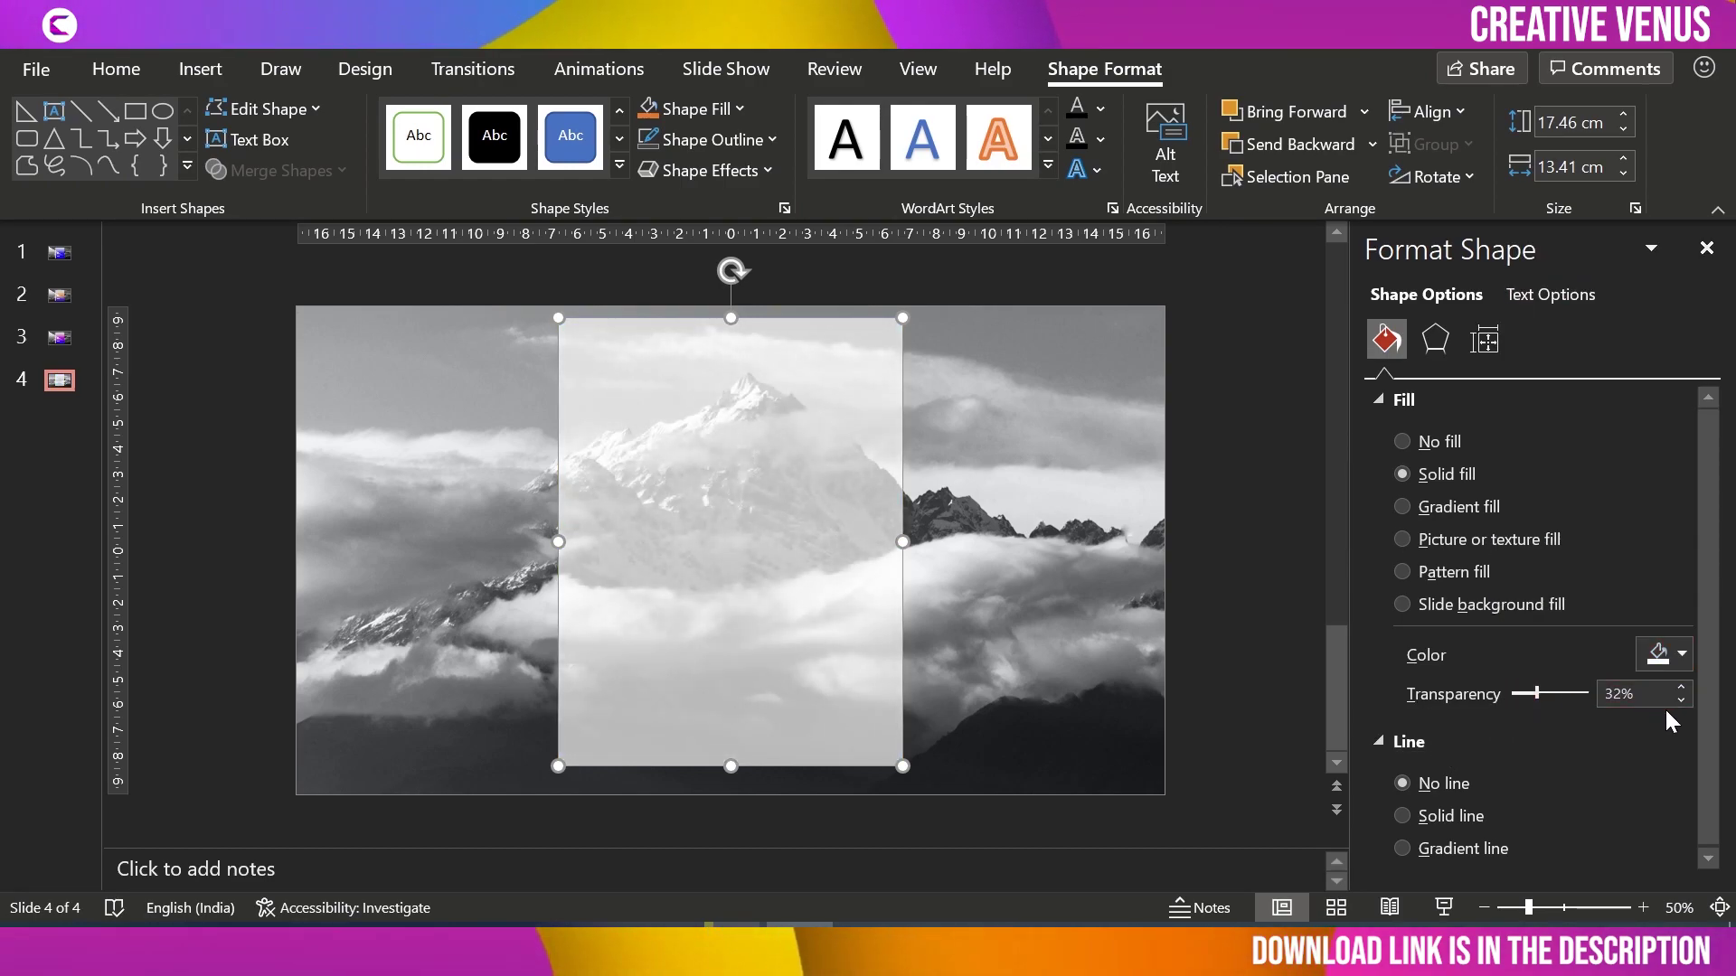
Step: Apply an Offset: Left shadow with 11% transparency, 102% size and 19 pt blur
left_click(1437, 343)
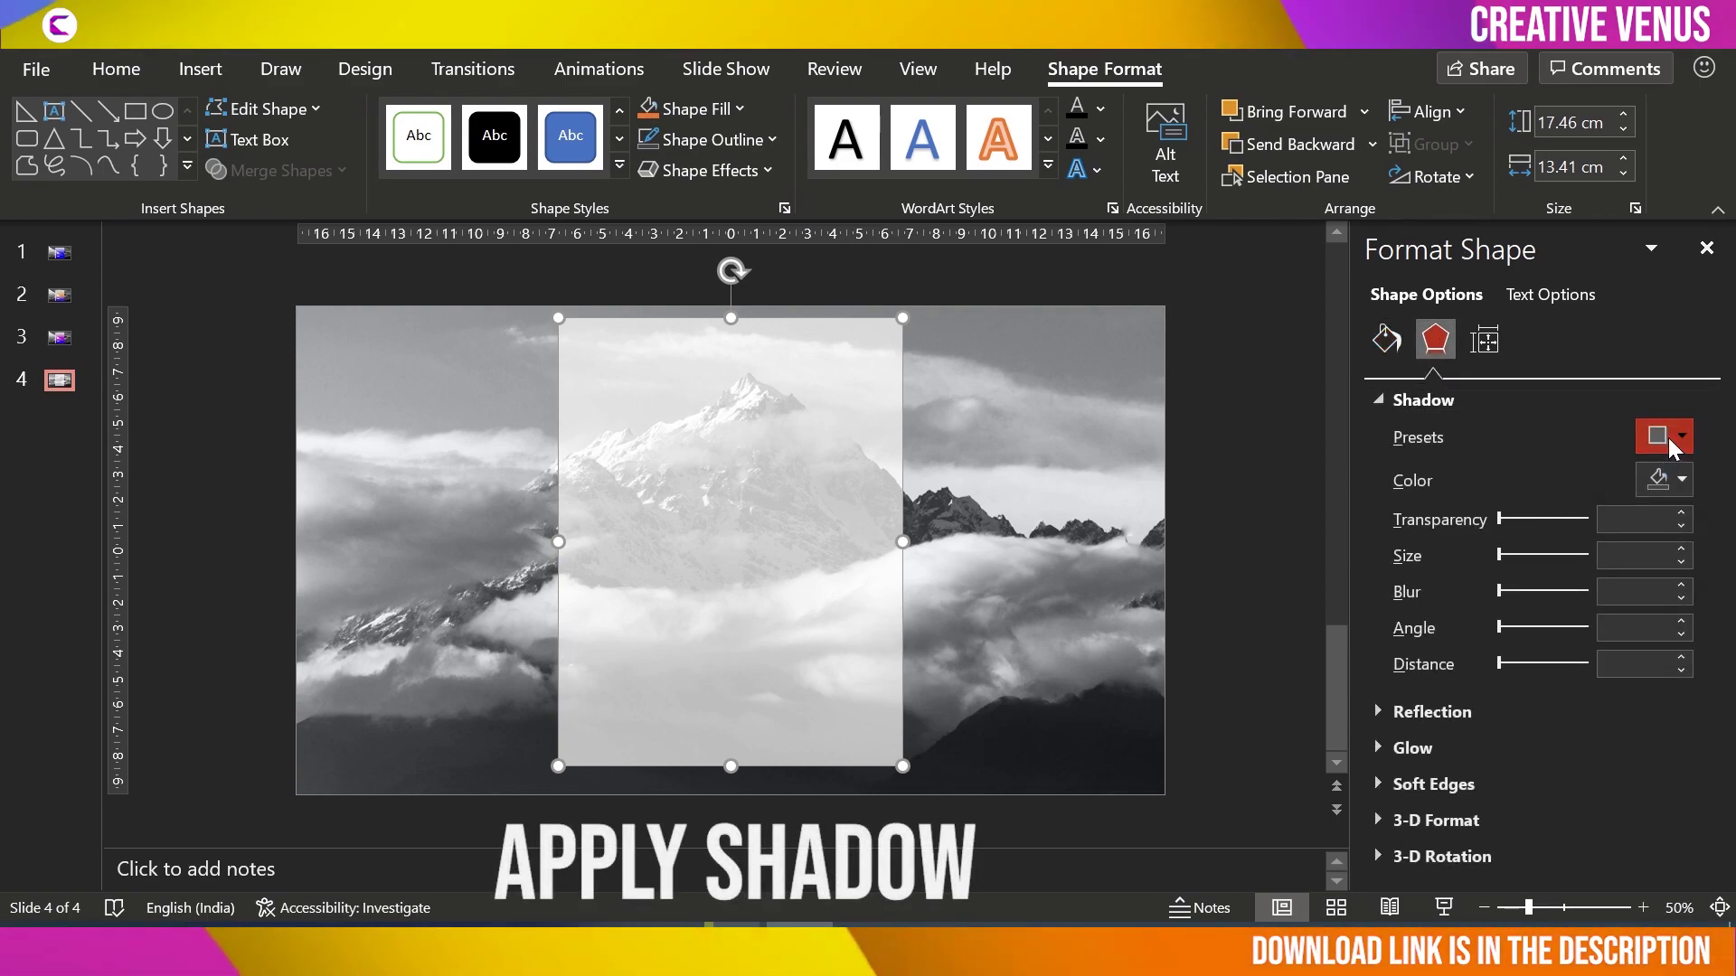
left_click(1668, 438)
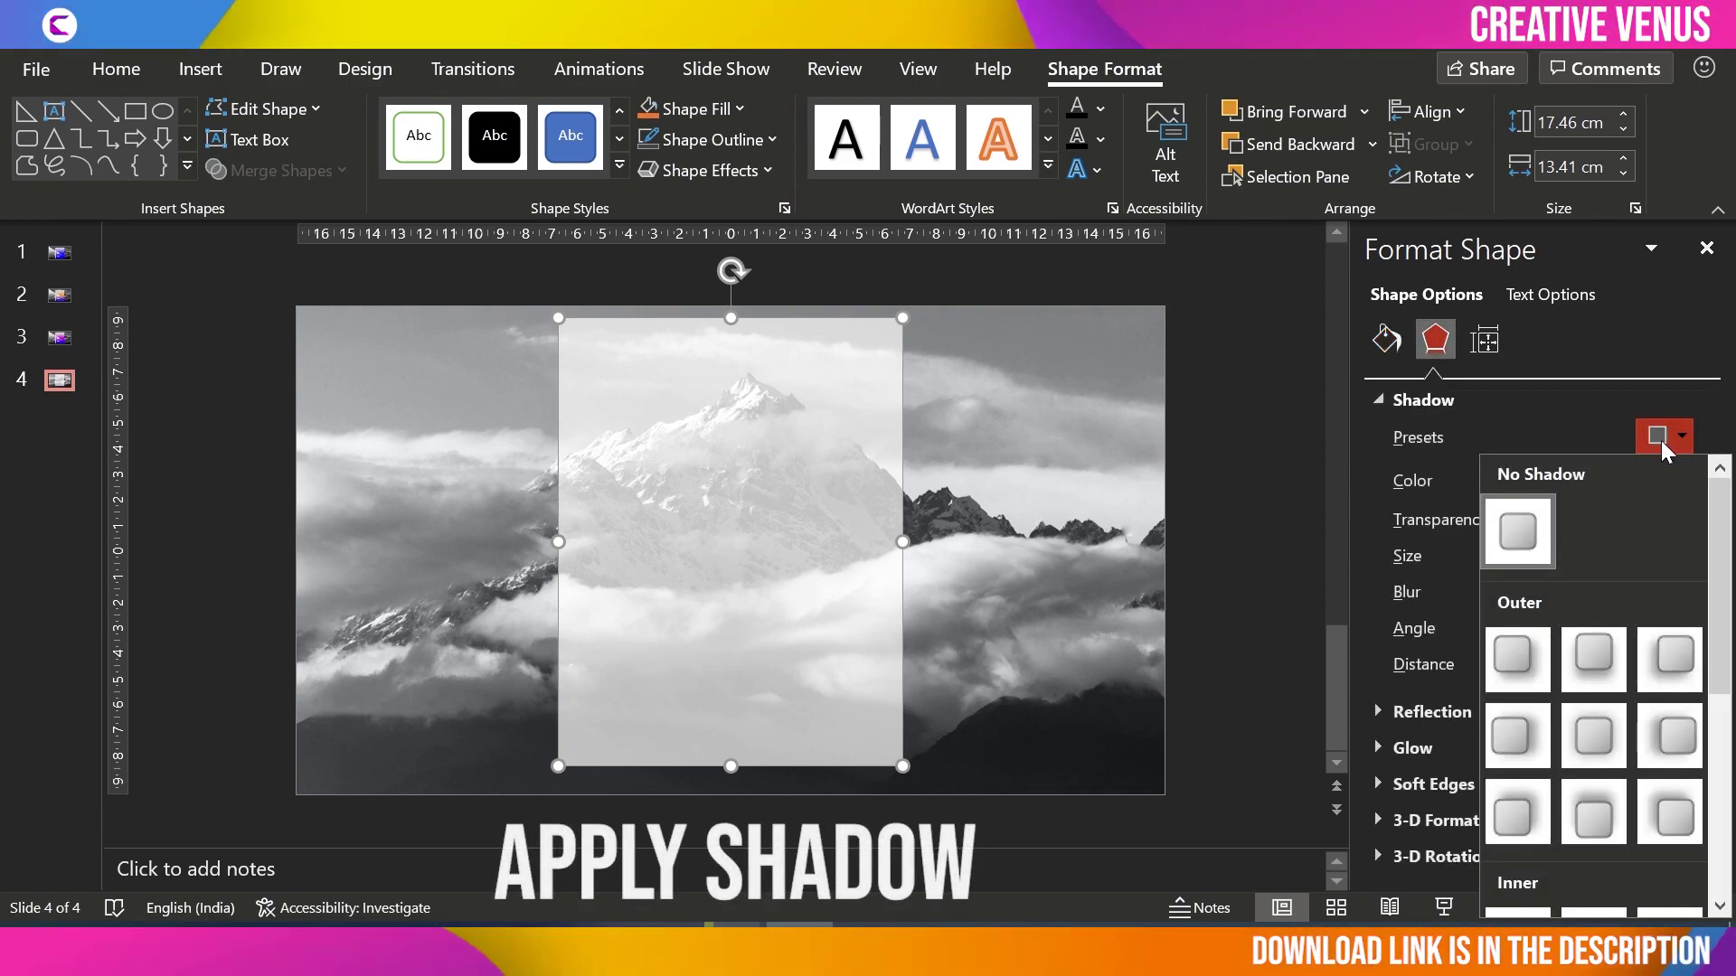
left_click(1673, 734)
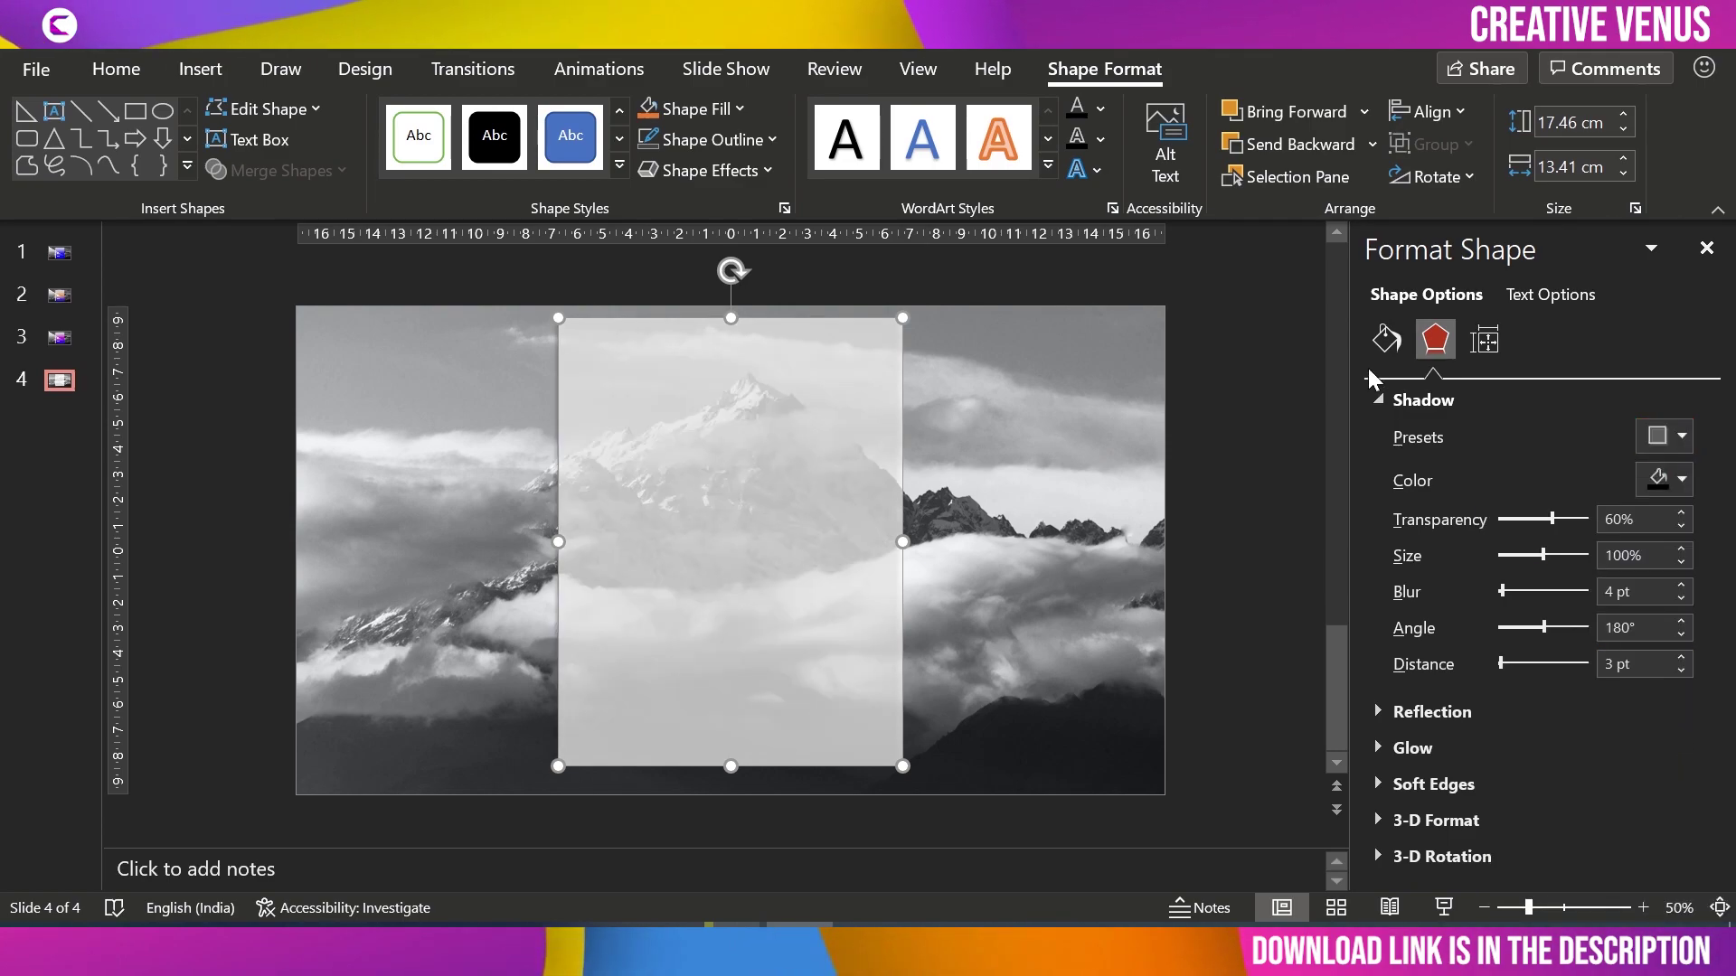
left_click_drag(1550, 519, 1507, 519)
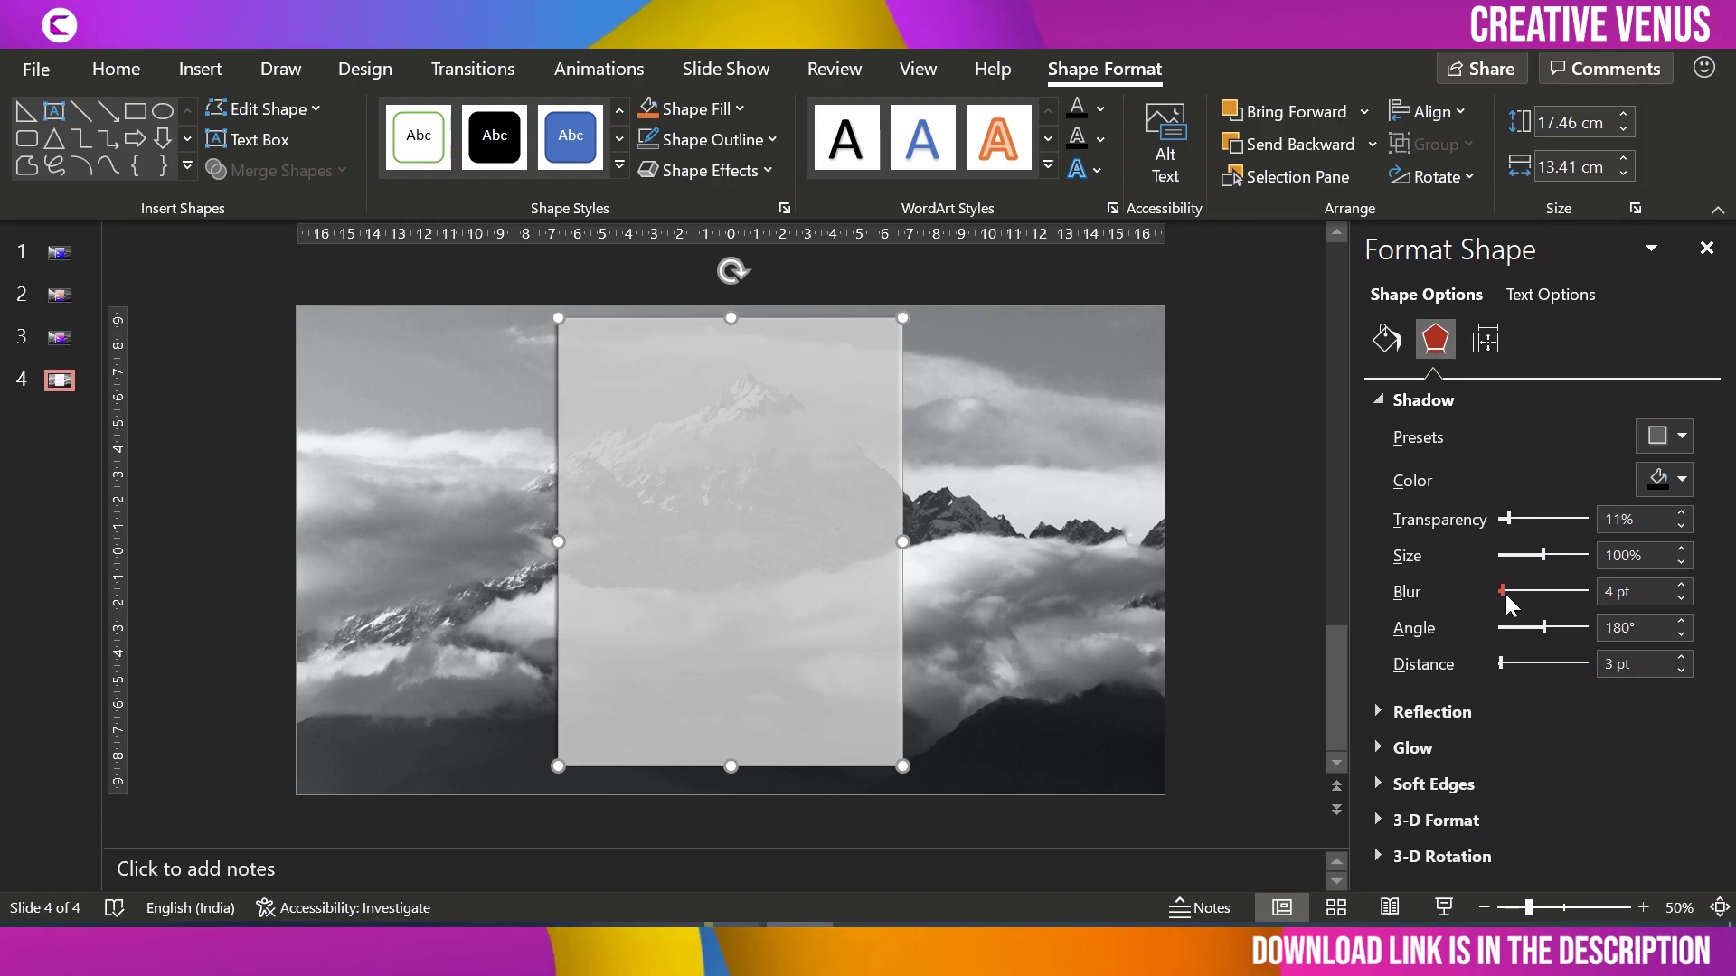
left_click(1538, 551)
left_click(1681, 548)
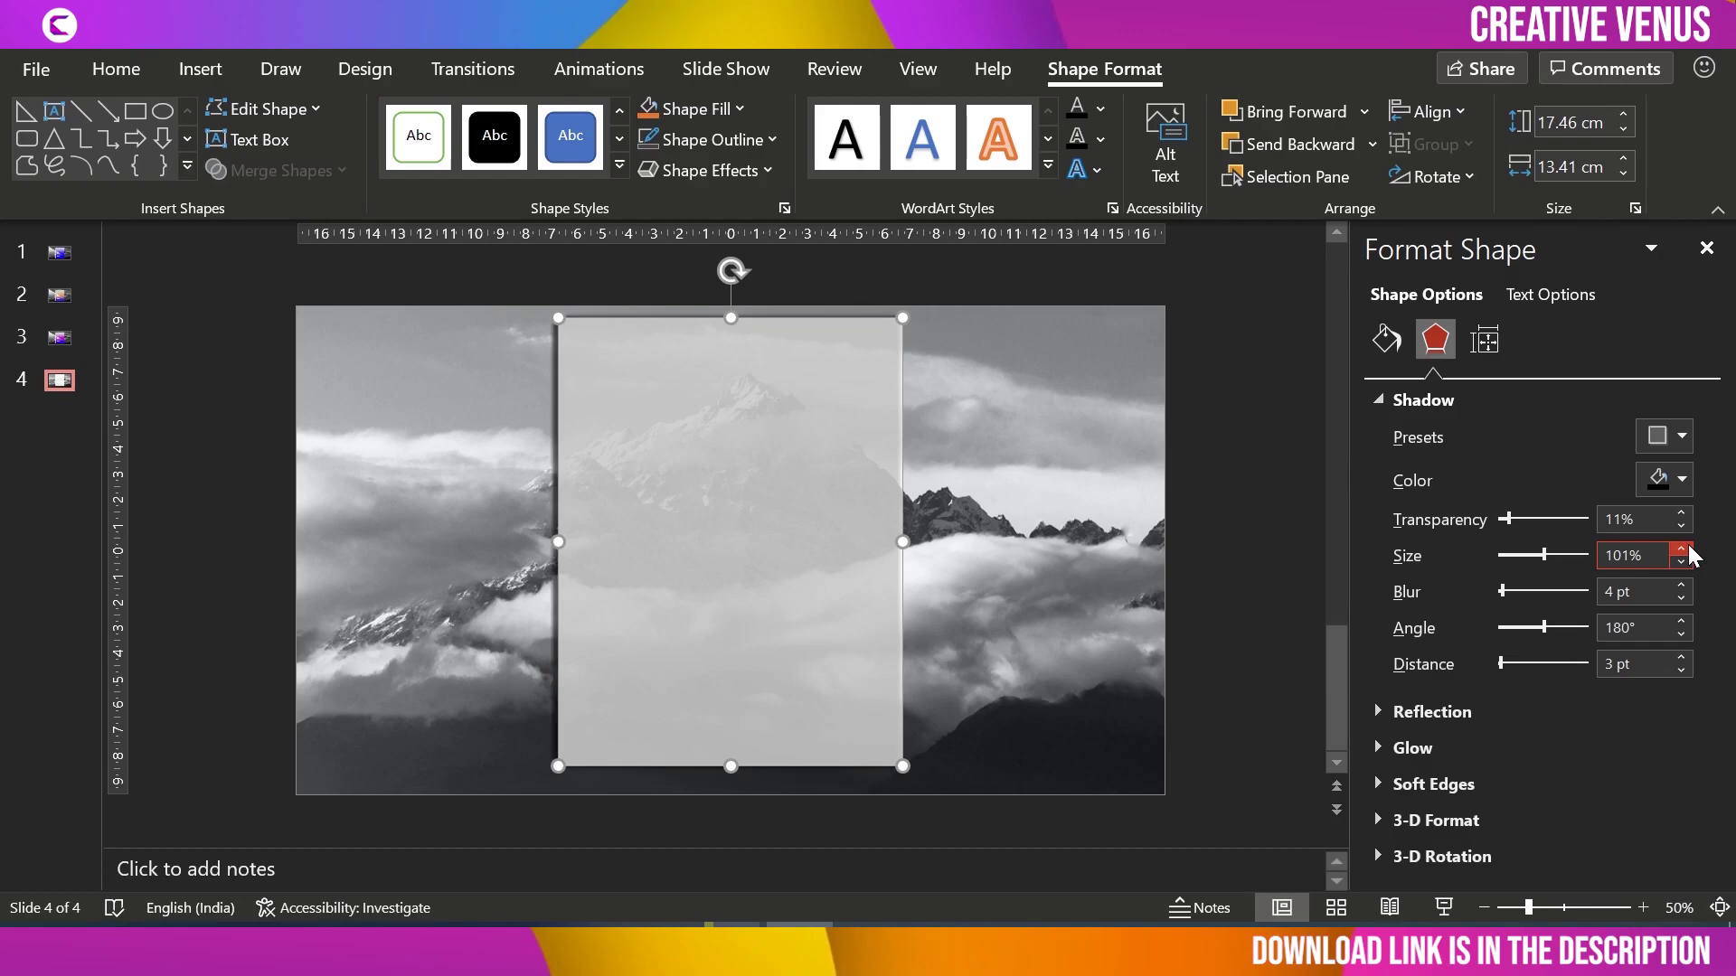
left_click(1680, 549)
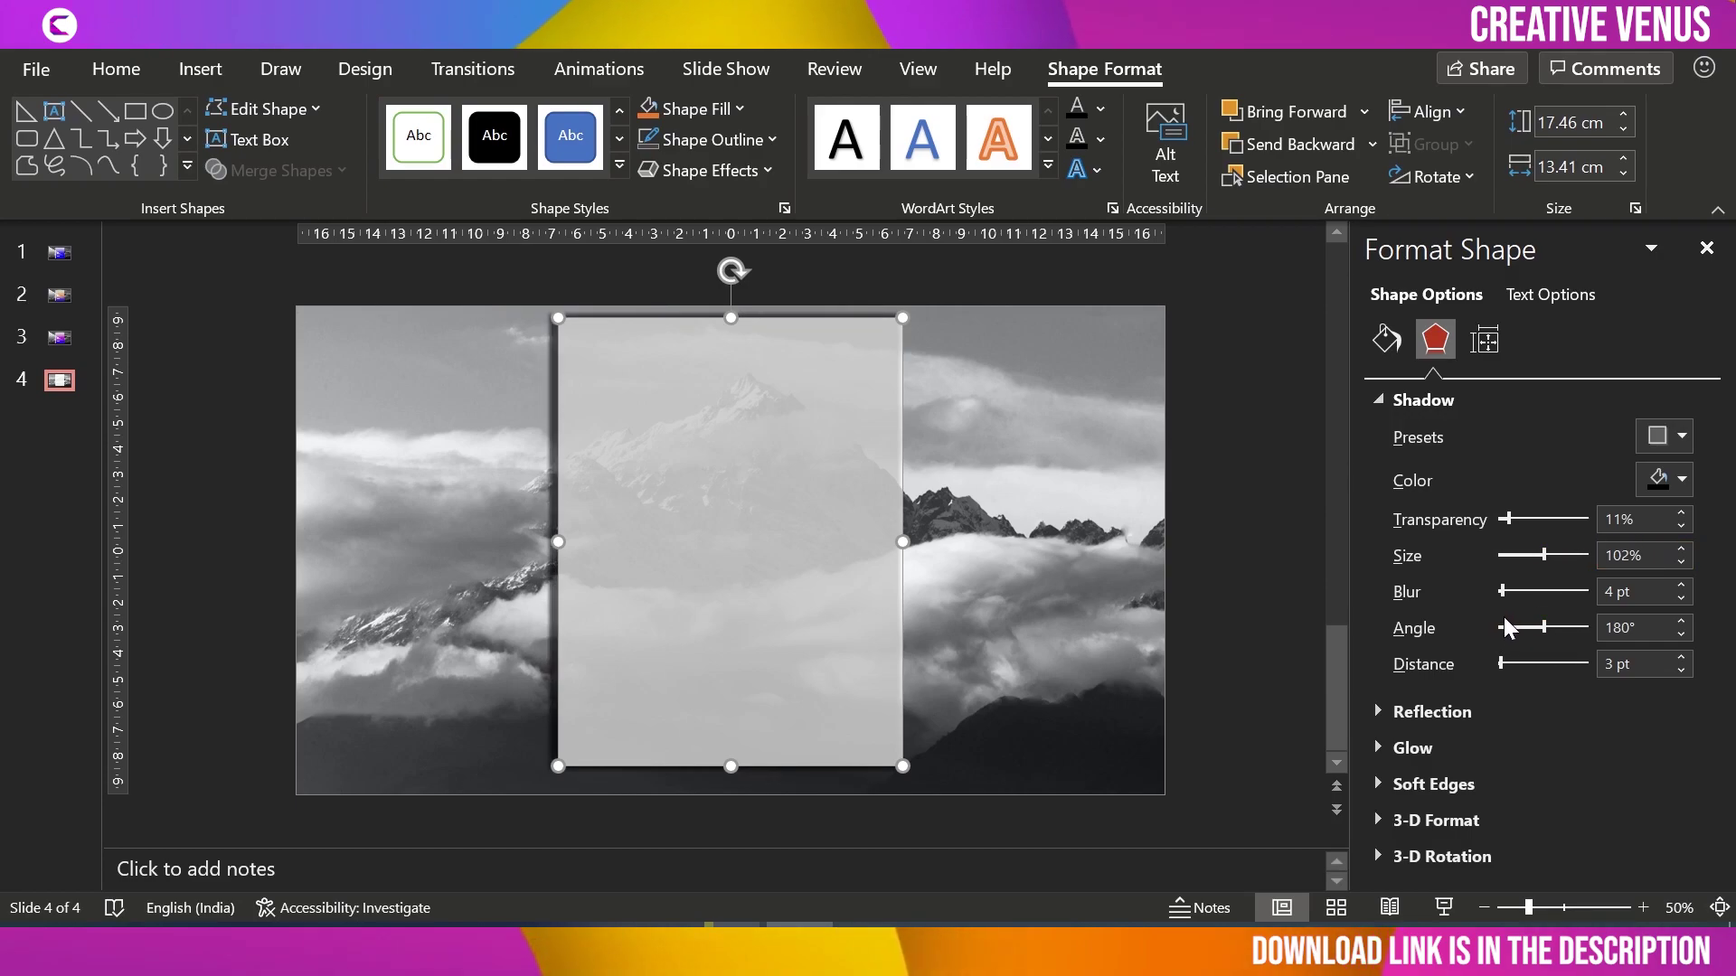
left_click_drag(1502, 591, 1514, 593)
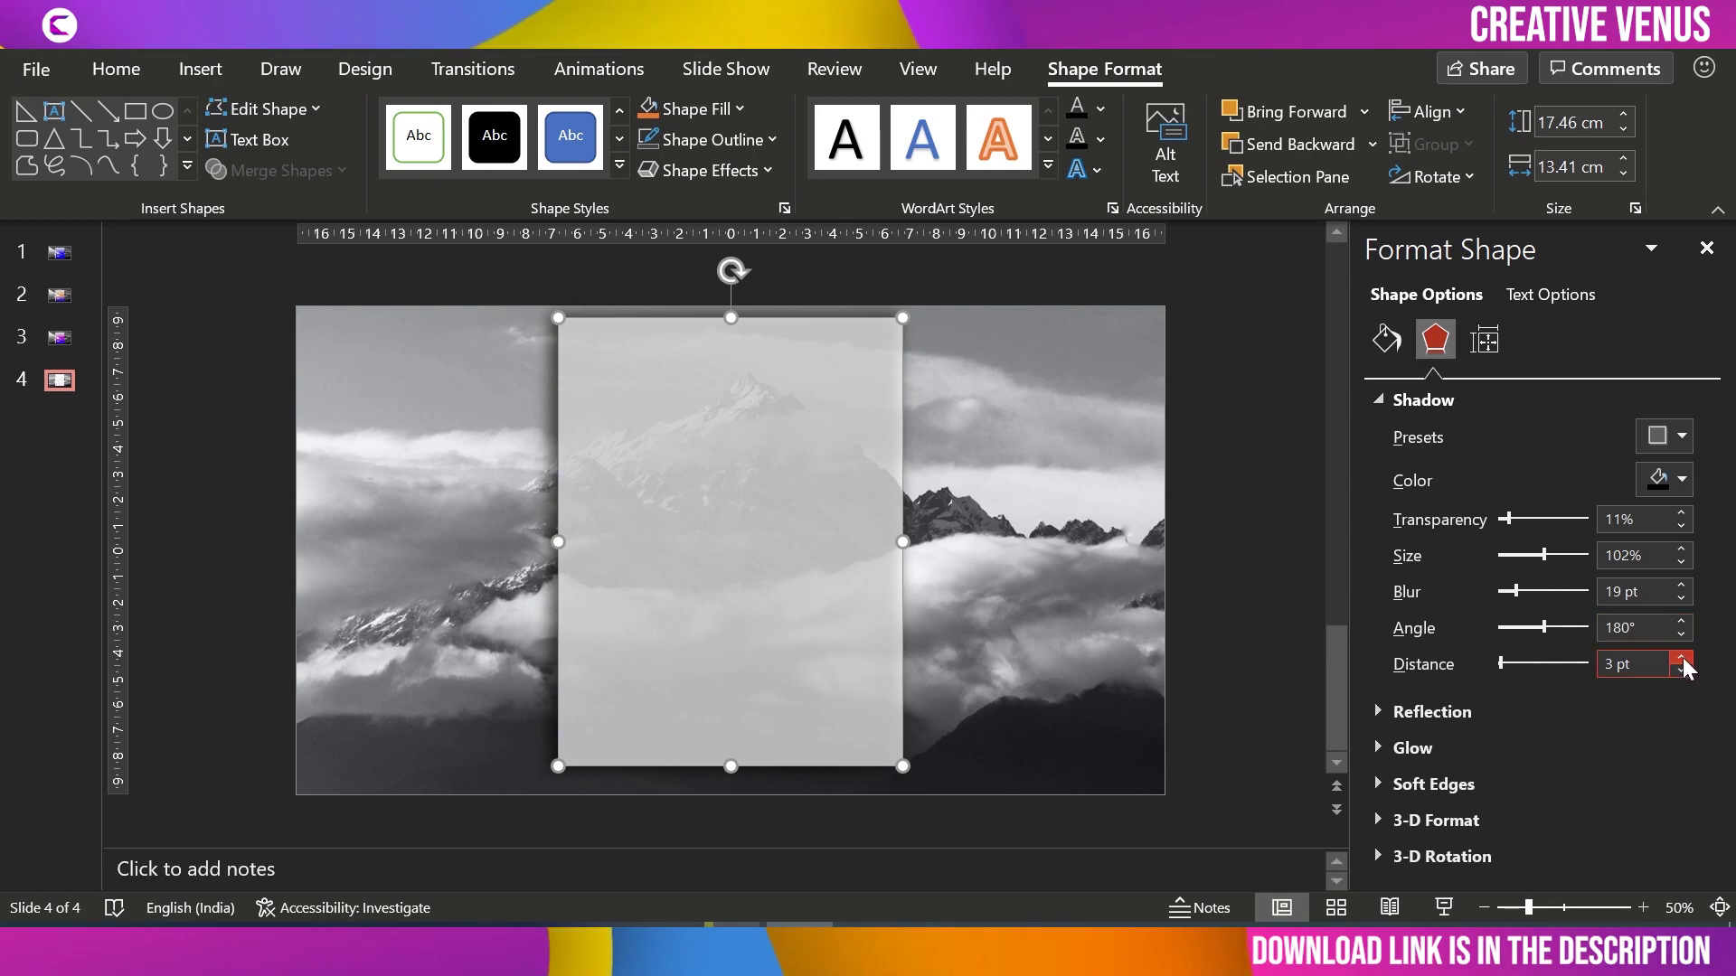
left_click(1236, 506)
left_click(681, 492)
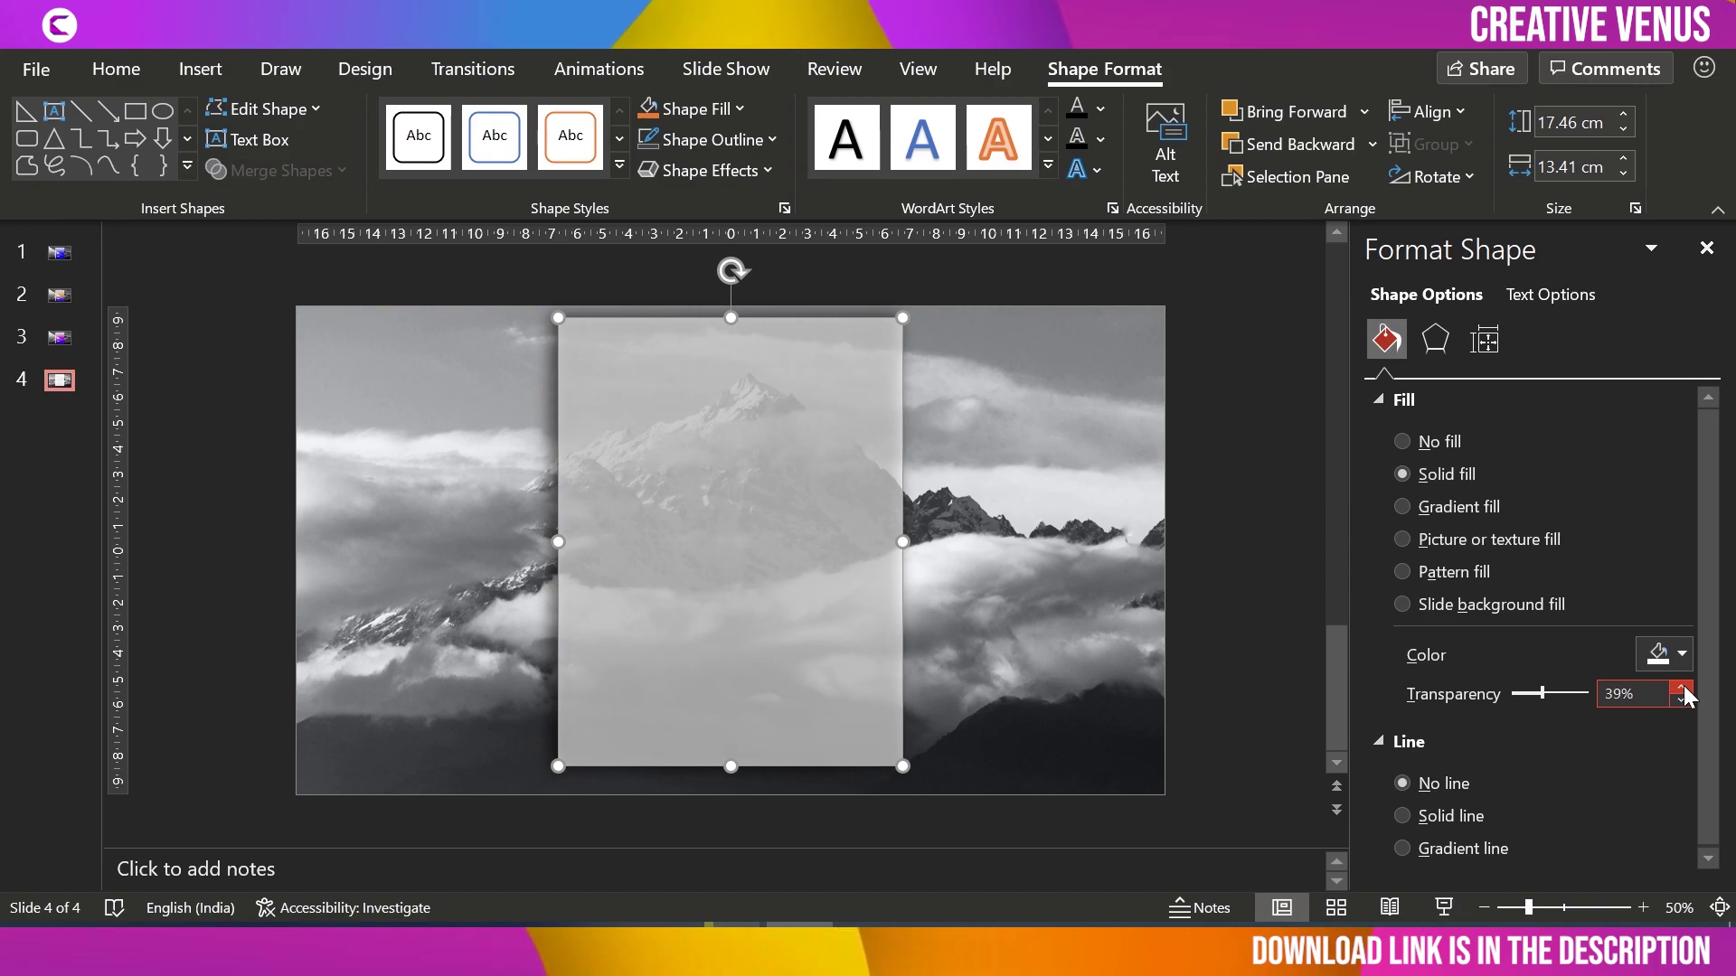
Step: Centre the translucent rectangle vertically on the slide with Align Middle
left_click(1245, 556)
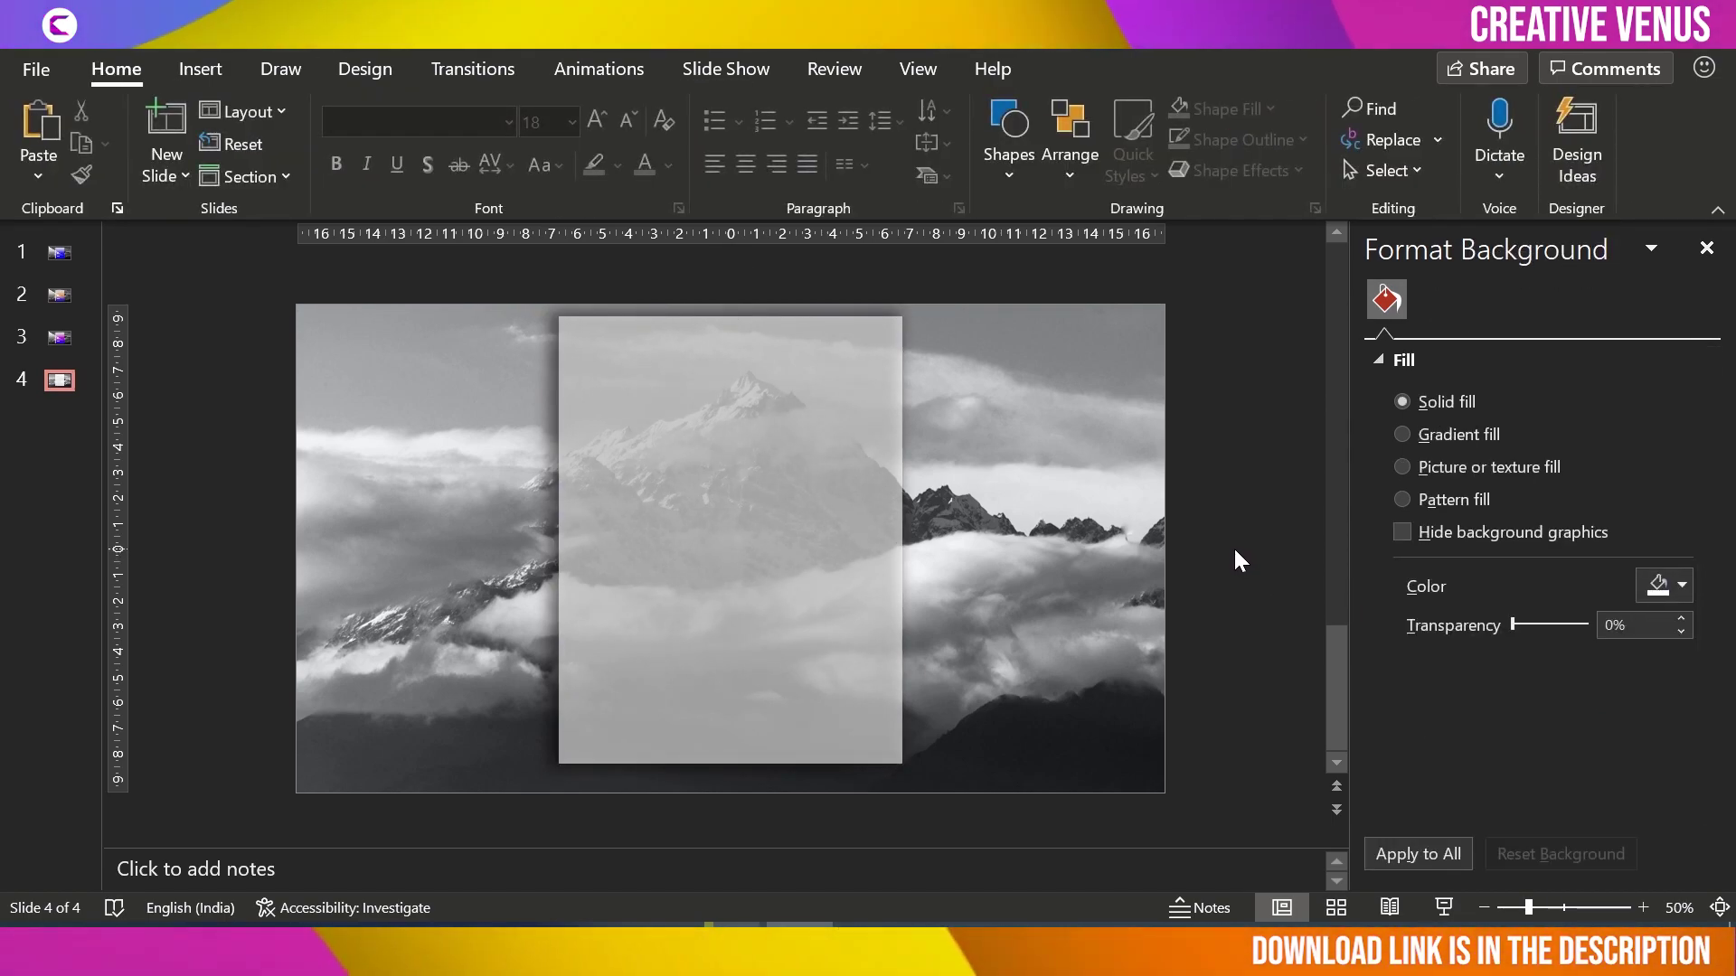
left_click(852, 543)
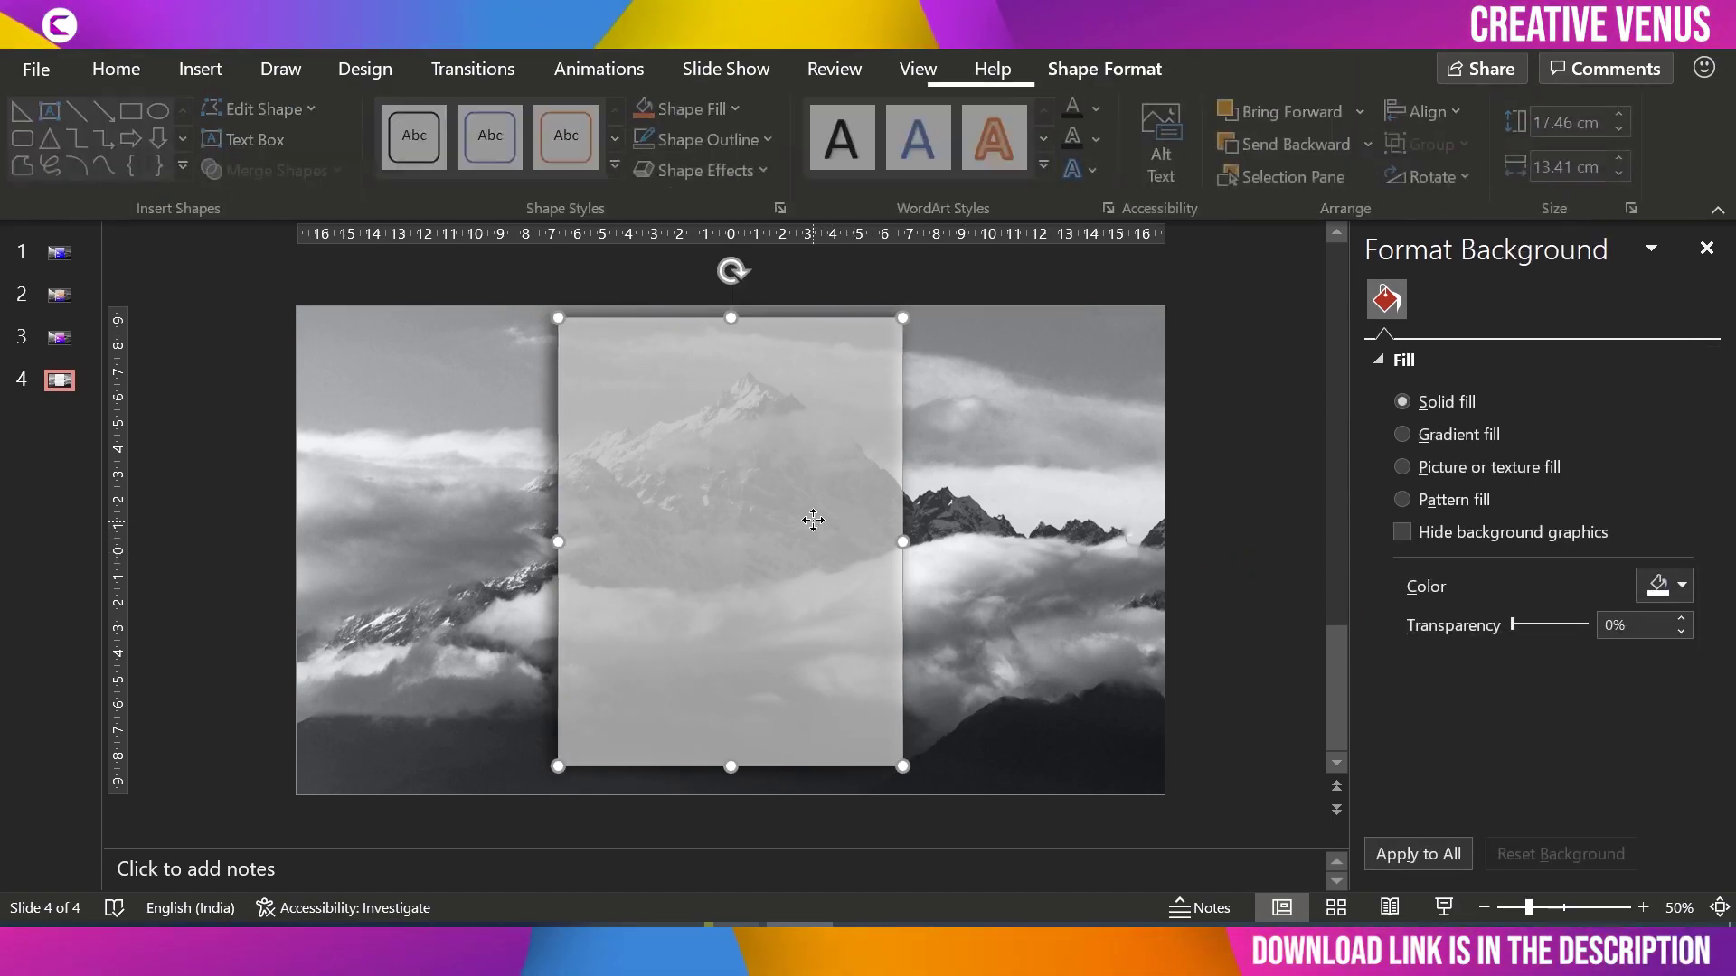
left_click(1462, 117)
left_click(1484, 311)
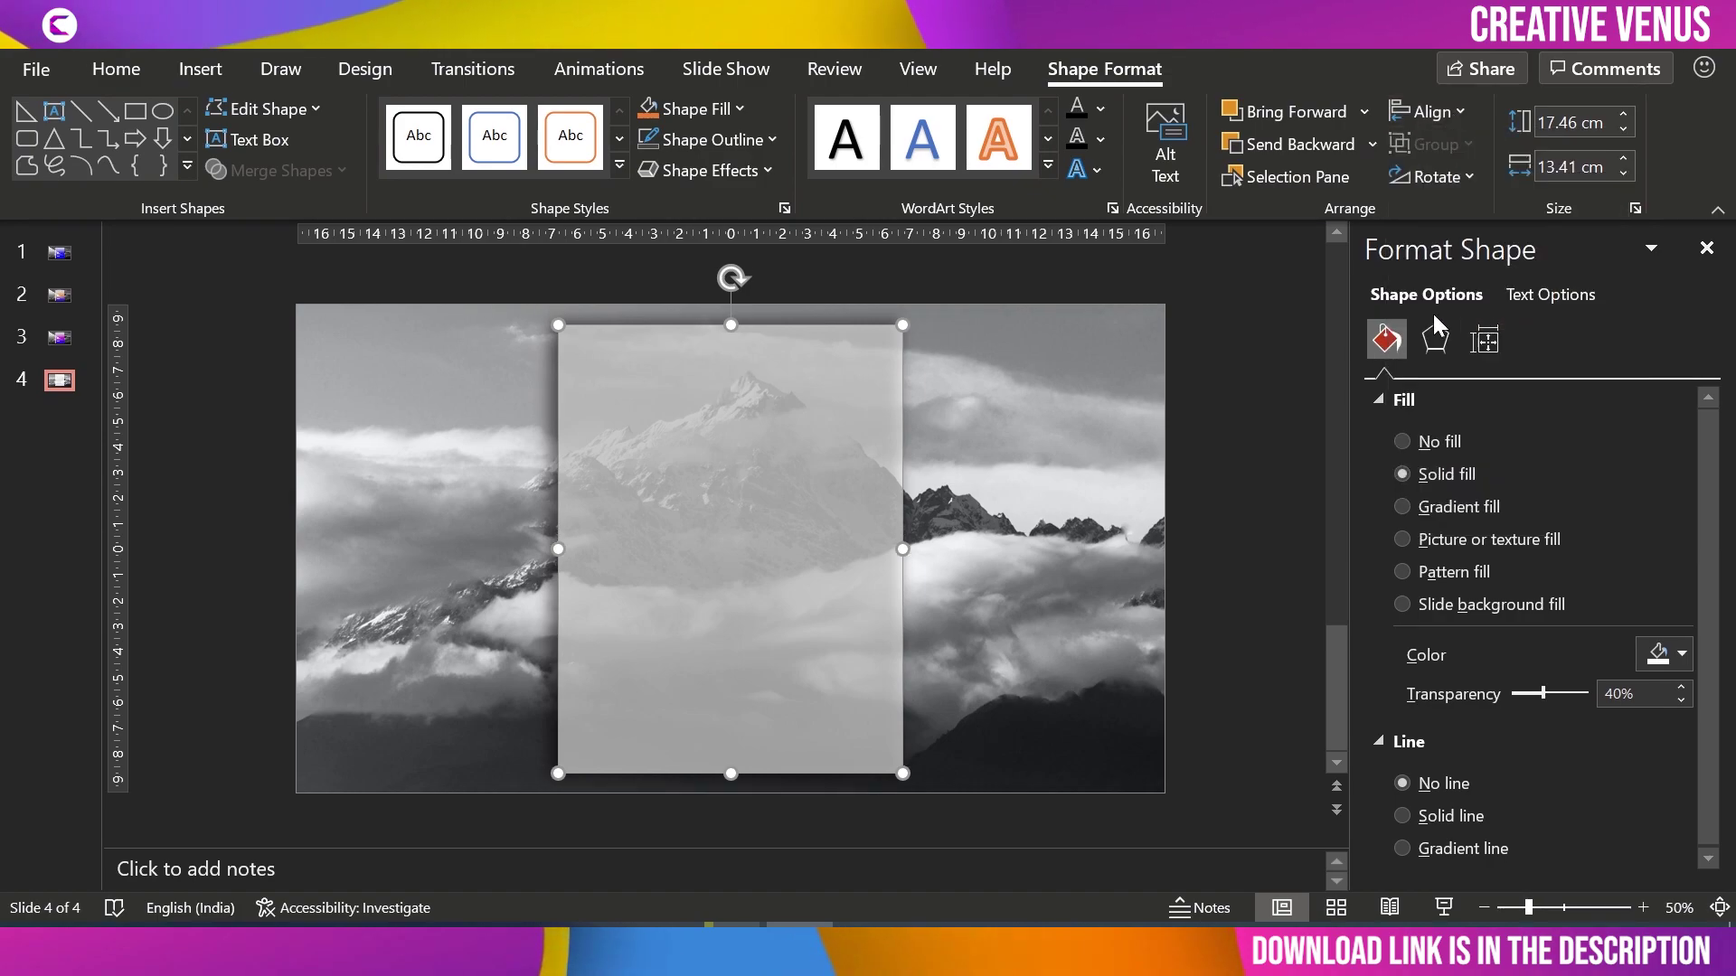
Step: Duplicate the rectangle beside the original
left_click(1211, 497)
left_click(732, 461)
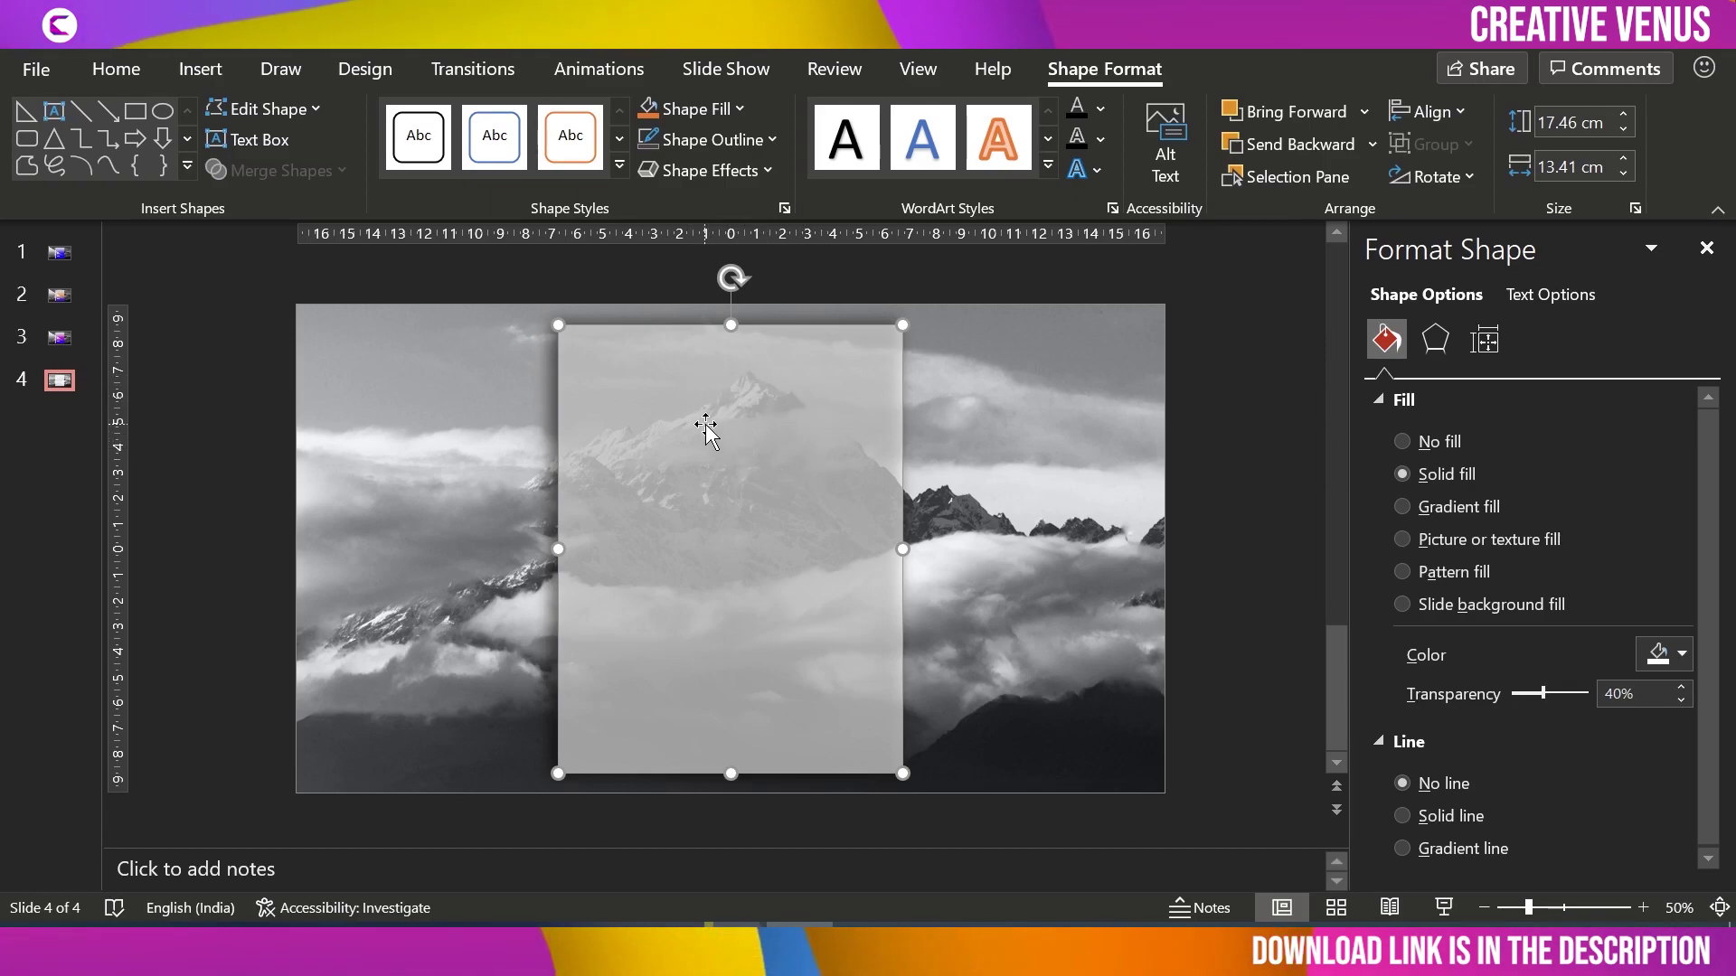
left_click_drag(685, 434, 1027, 435)
left_click_drag(1081, 493, 929, 464)
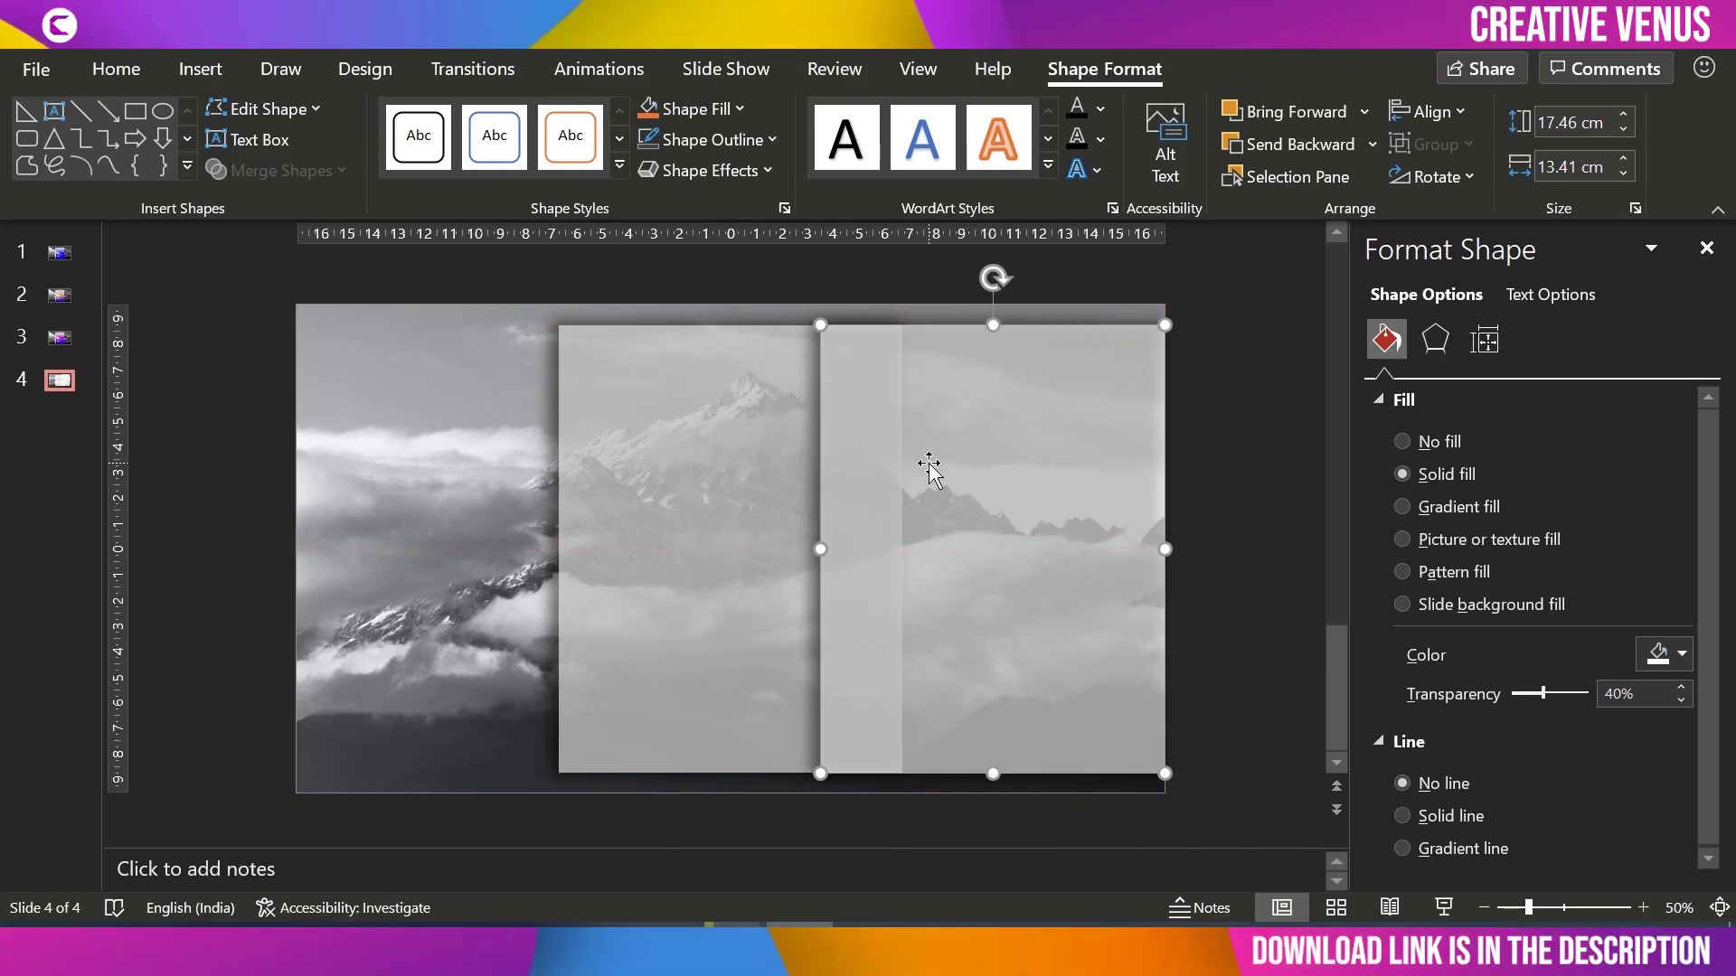
Step: Make the copy solid white at 0% transparency and stack it over the original
left_click(1435, 344)
left_click(1675, 438)
key("Escape")
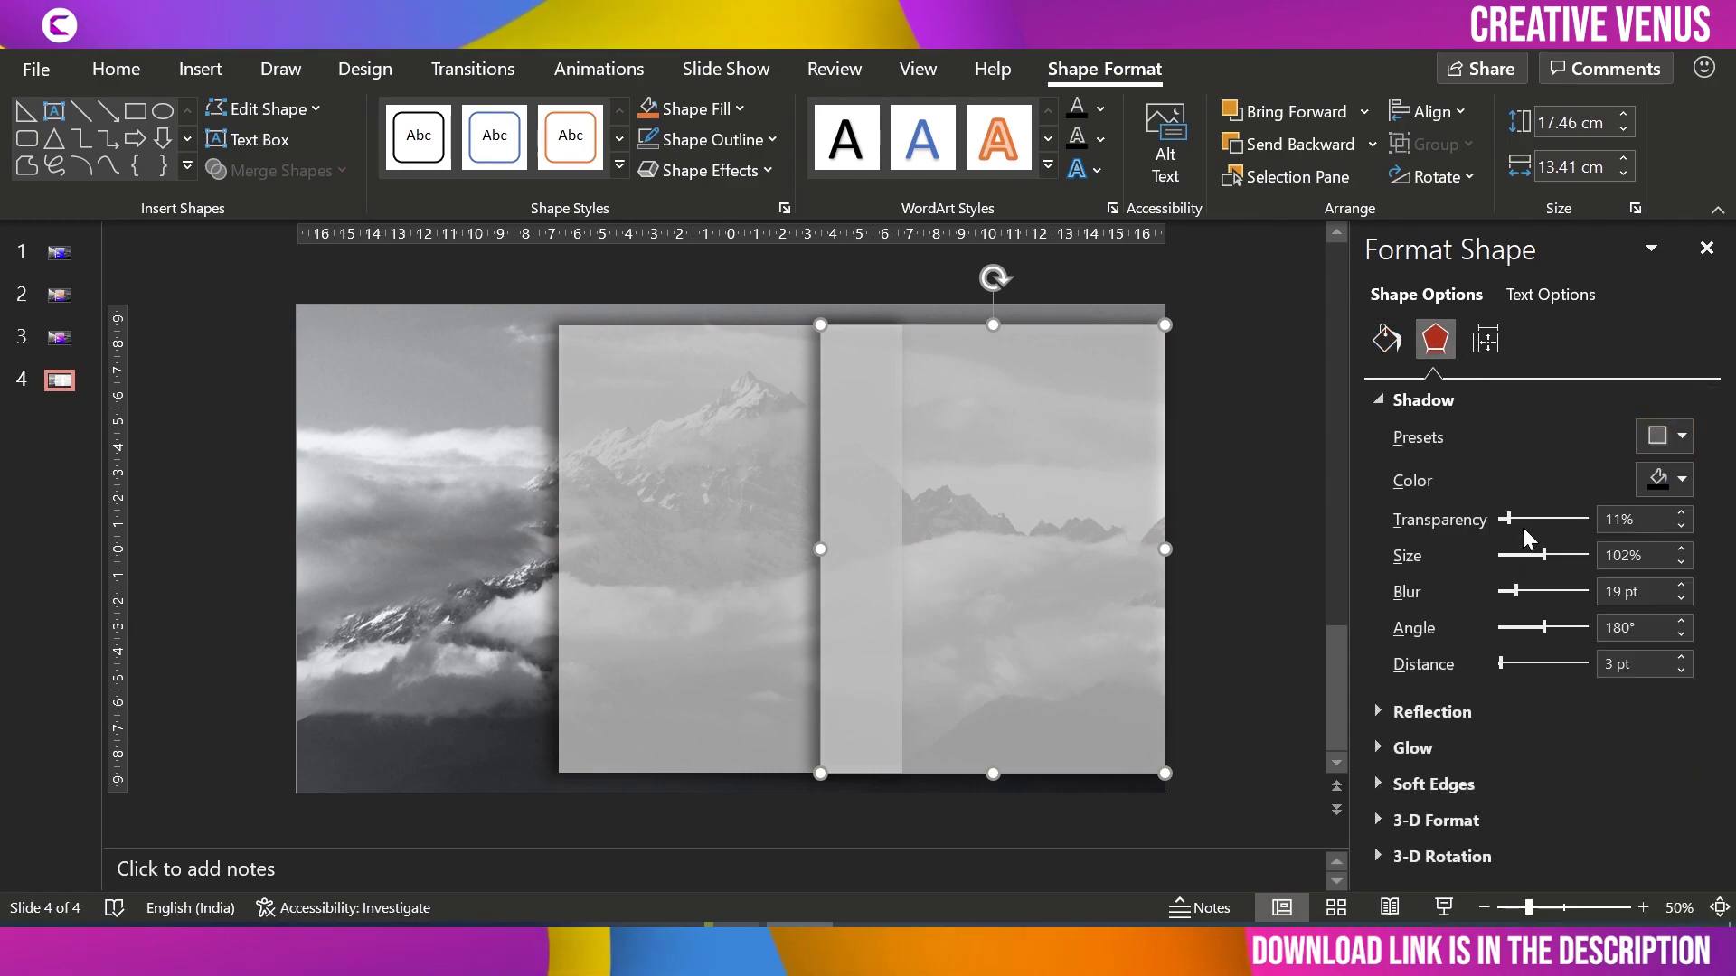
left_click(1385, 341)
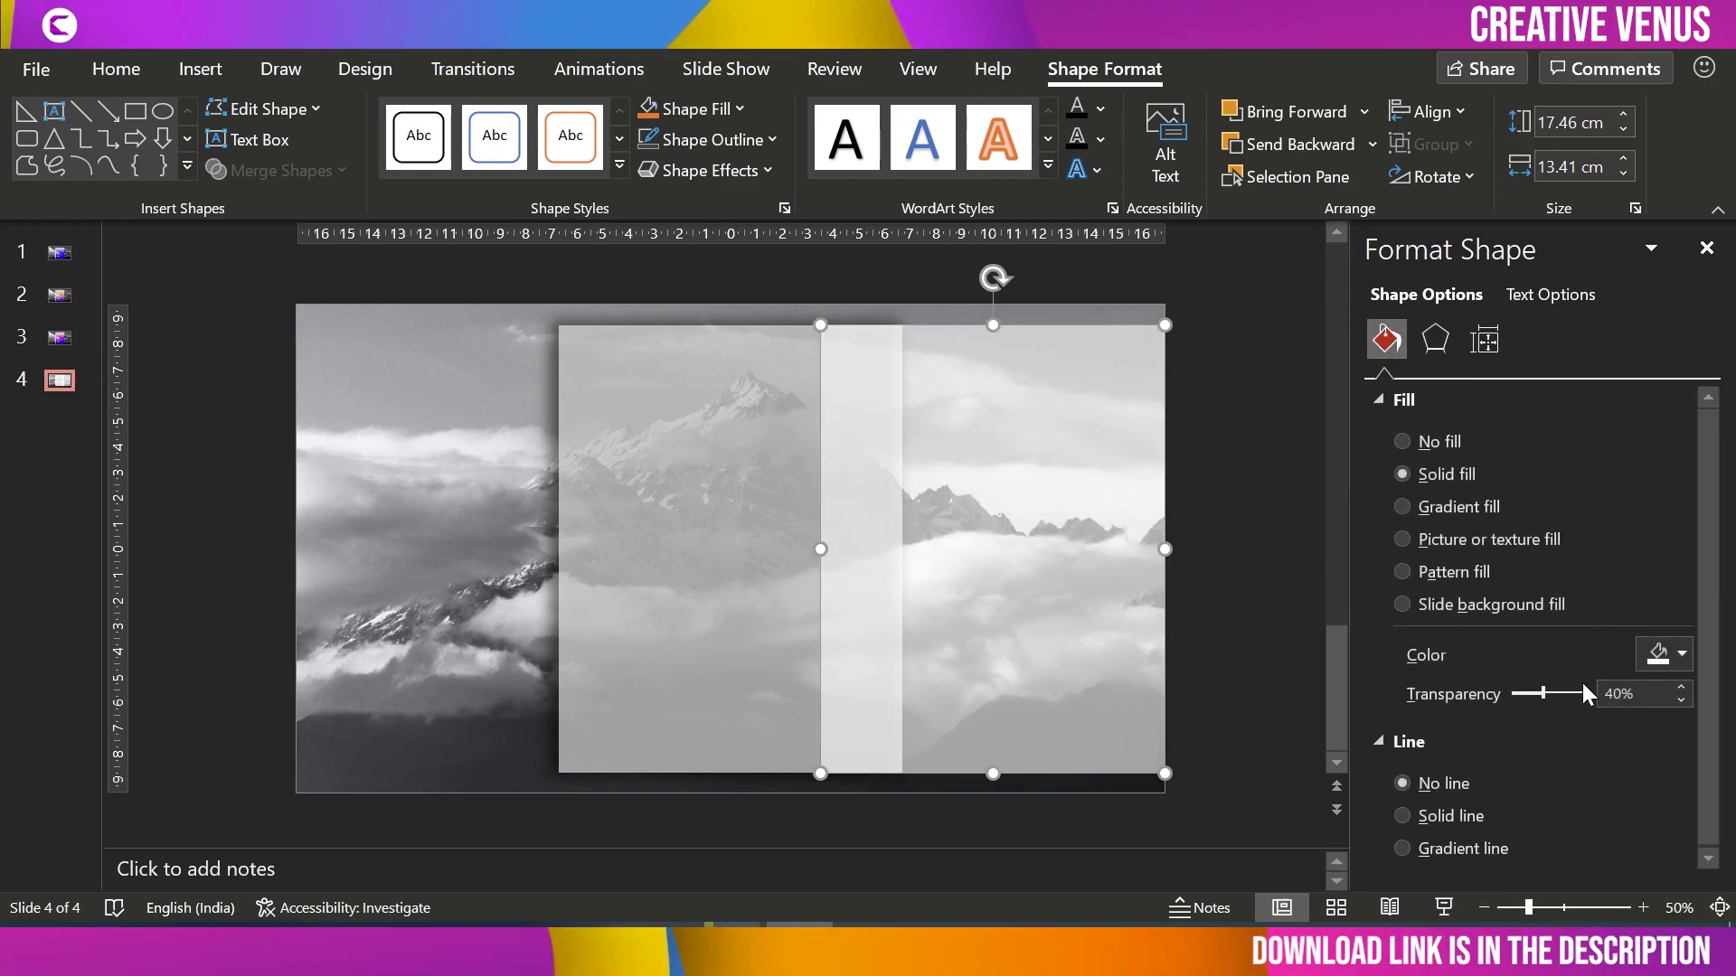
left_click_drag(1542, 693, 1512, 694)
left_click_drag(984, 470, 759, 469)
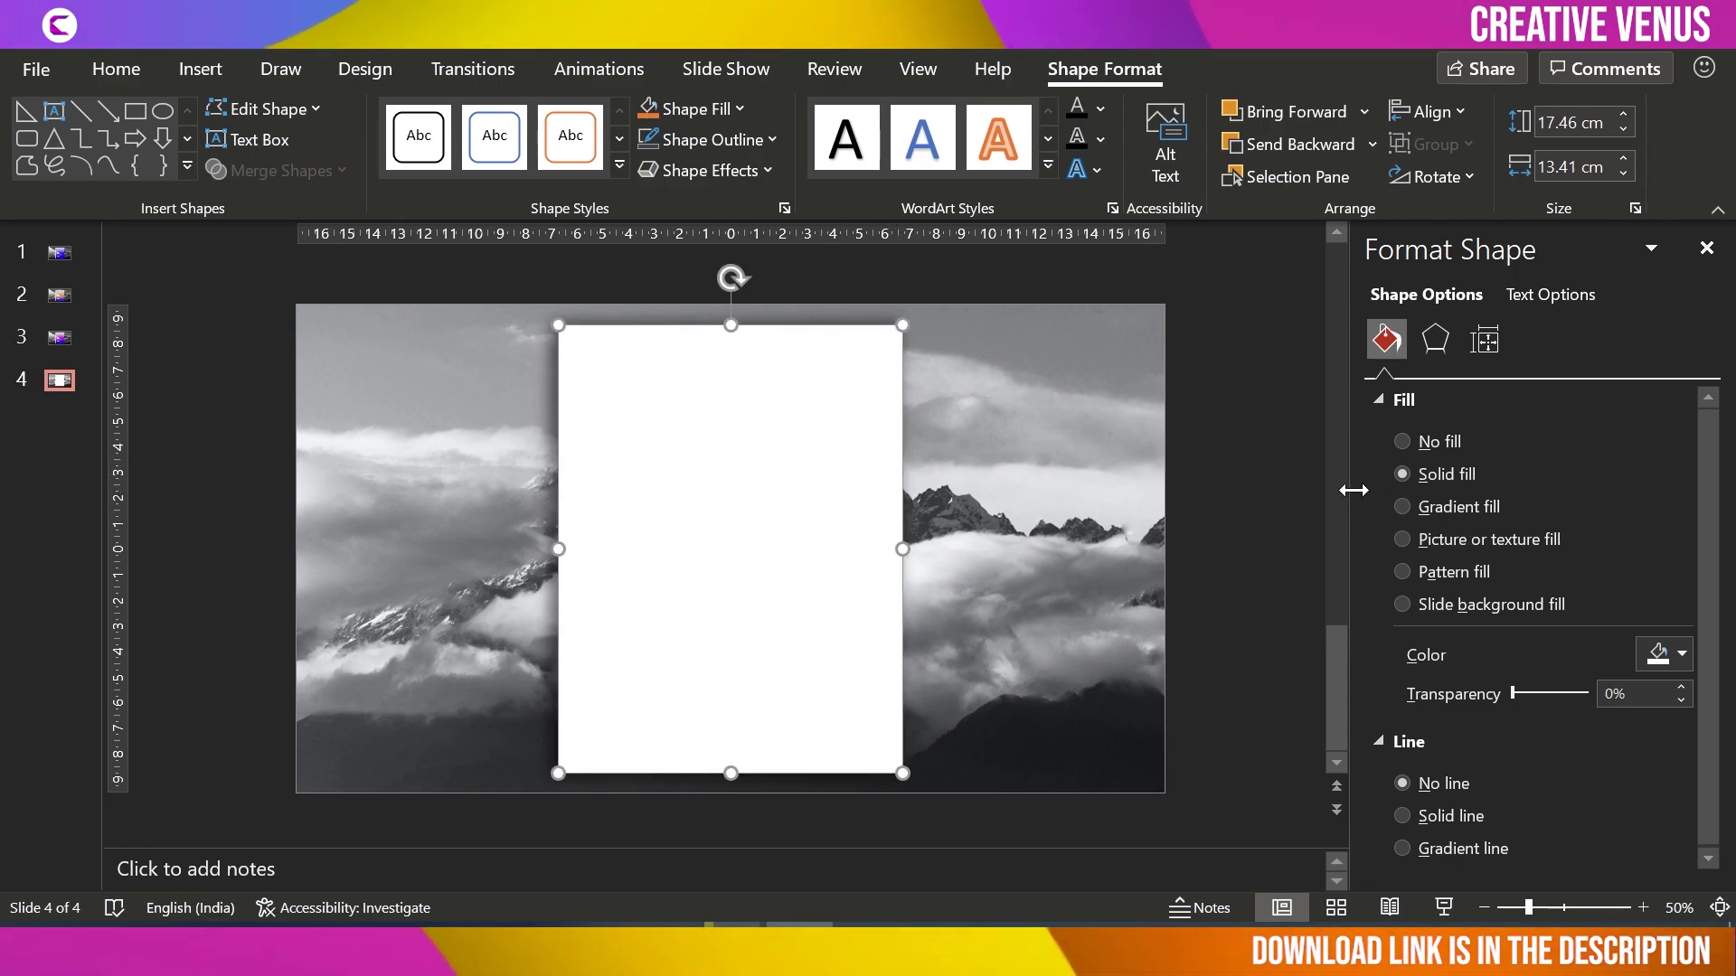
Step: Switch the card to a gradient fill with three stops at 0%, 50% and 100%
left_click(1459, 508)
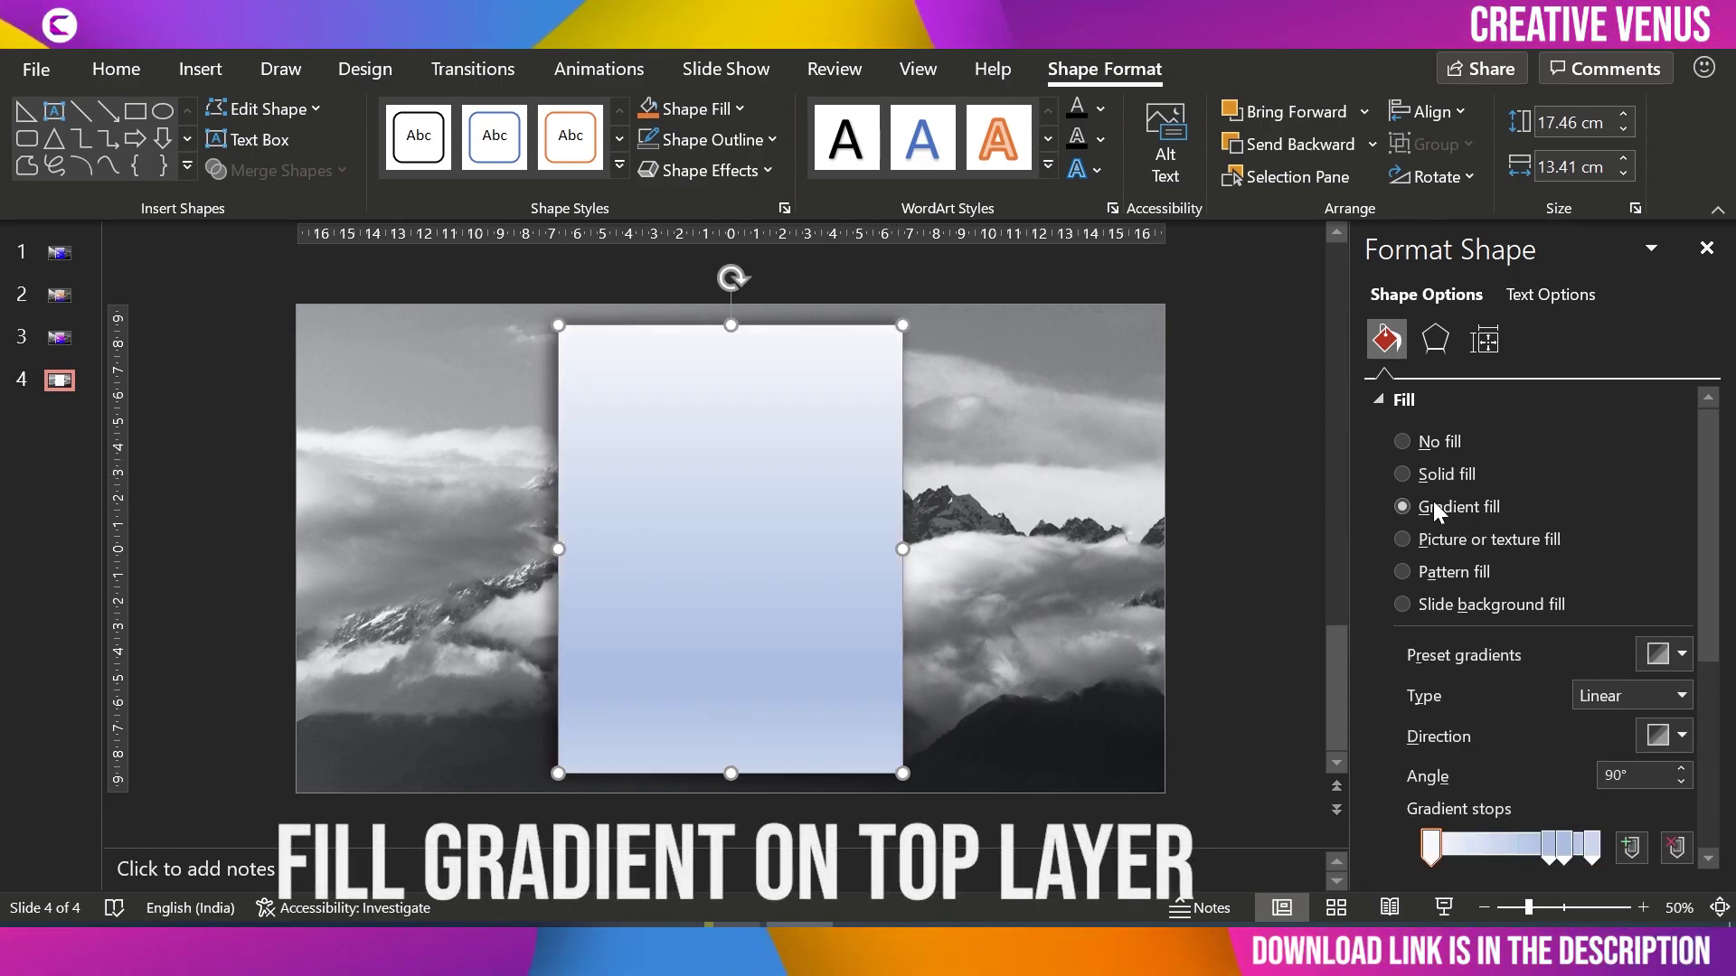
scroll(1717, 633, "down", 5)
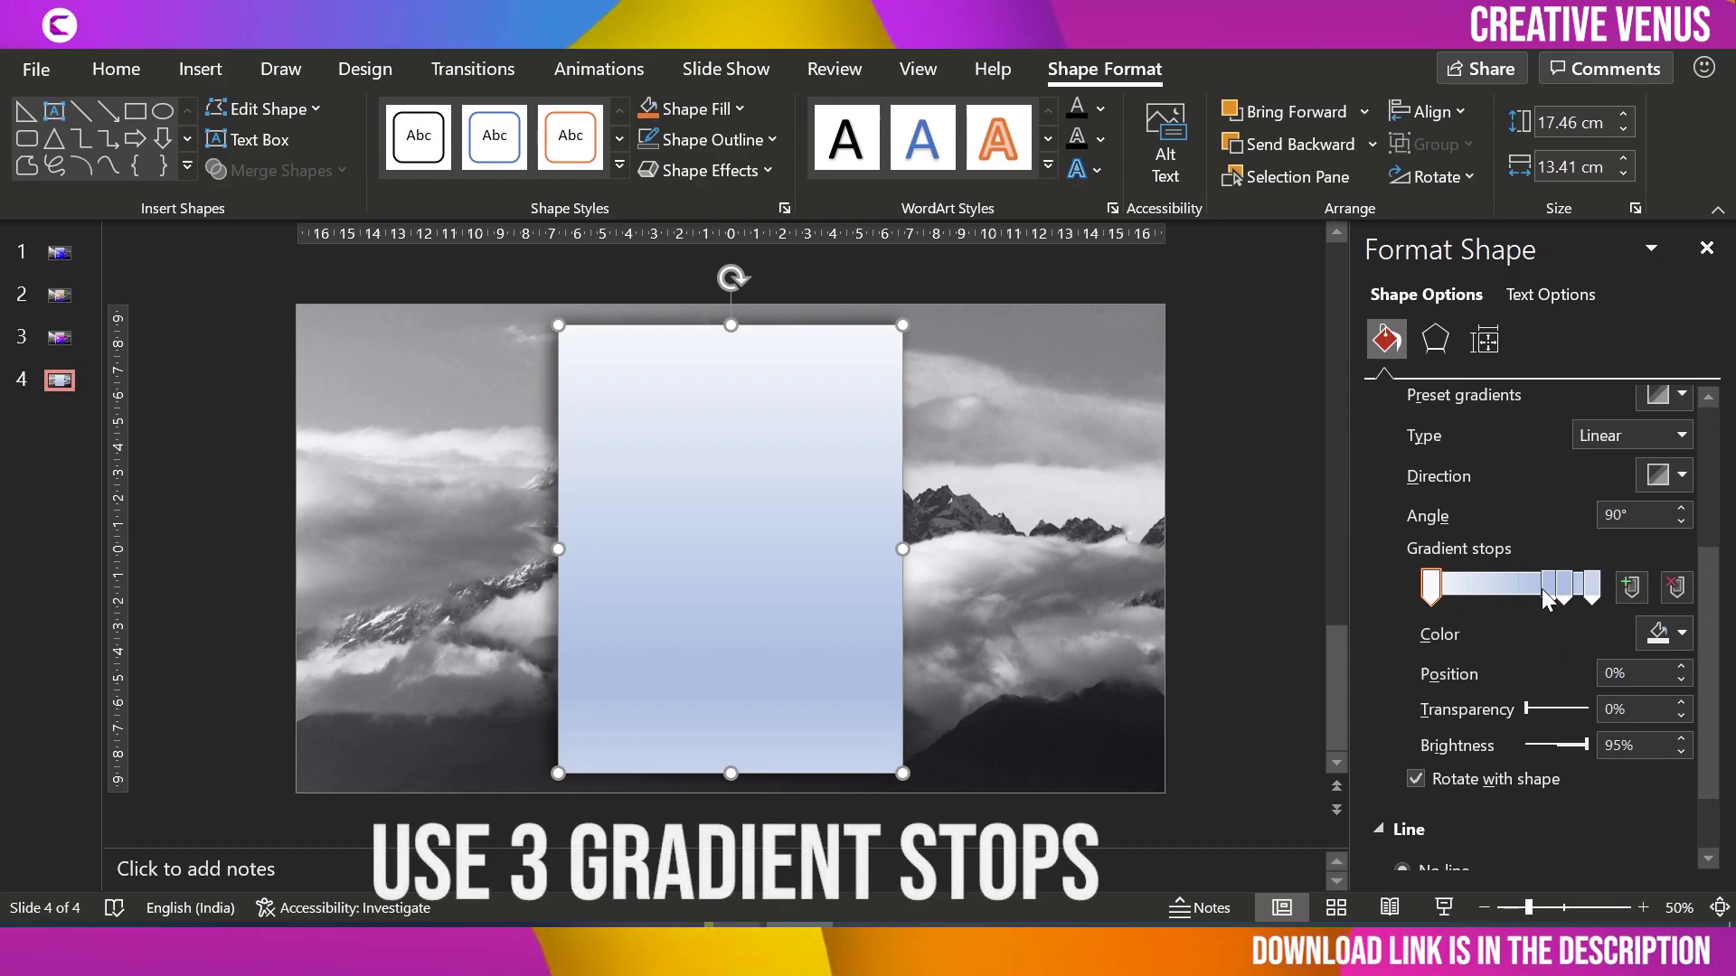
left_click(1432, 589)
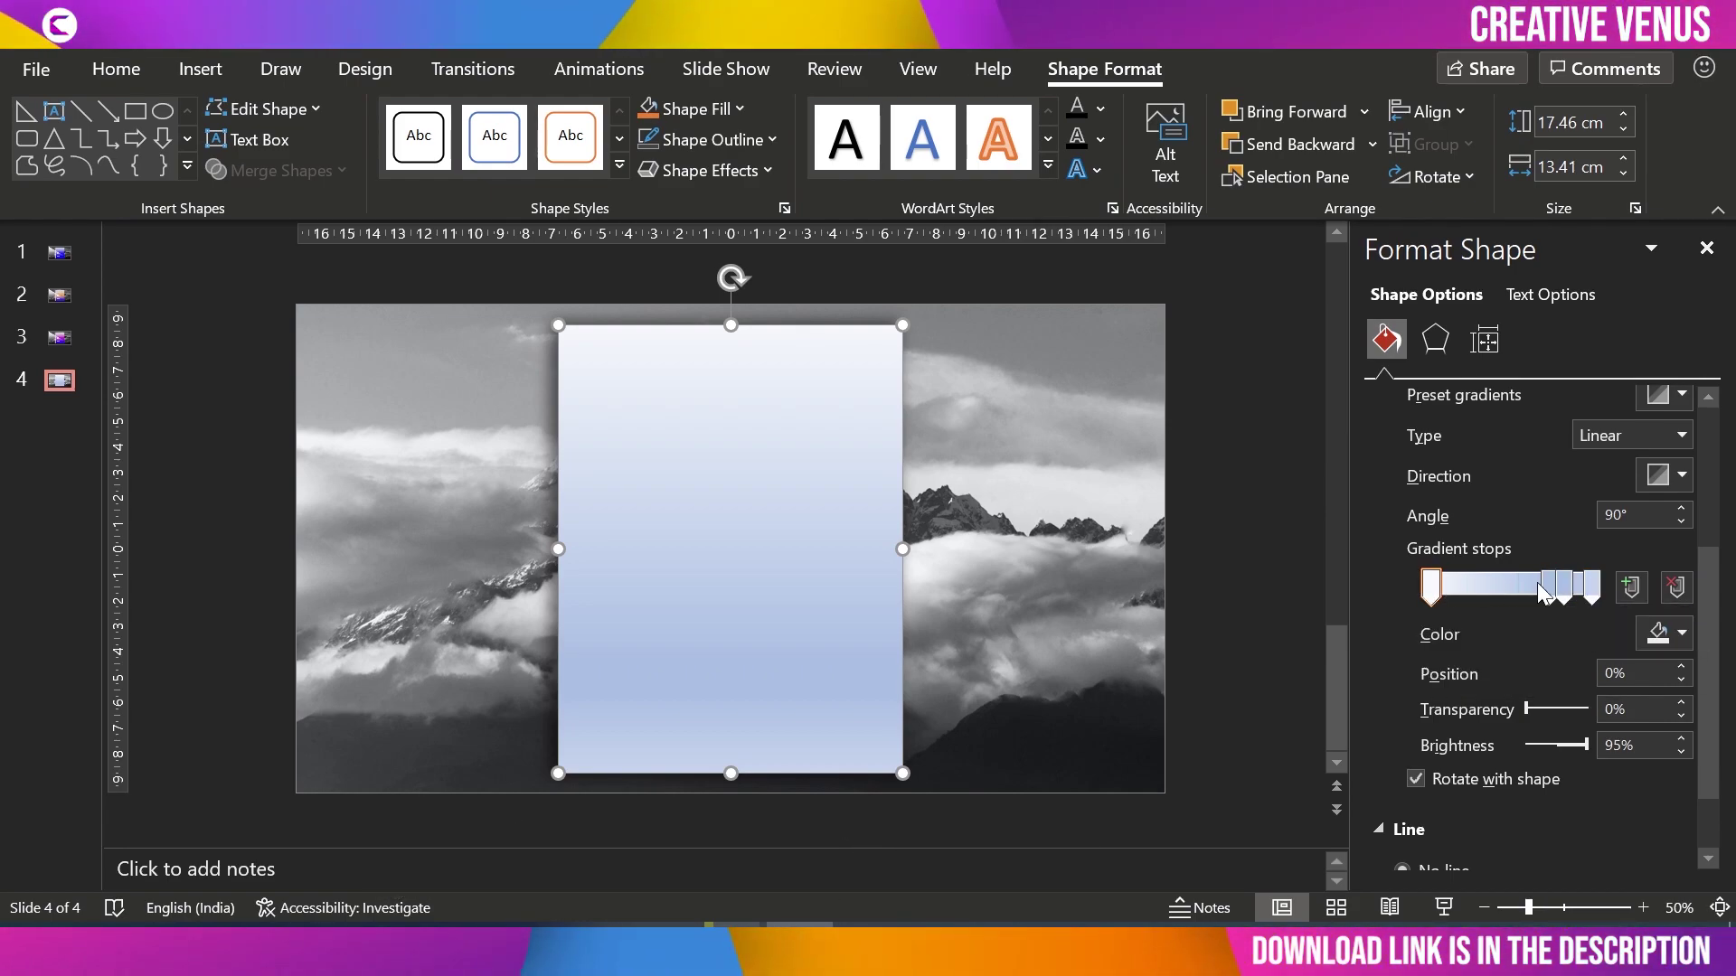
left_click(1675, 589)
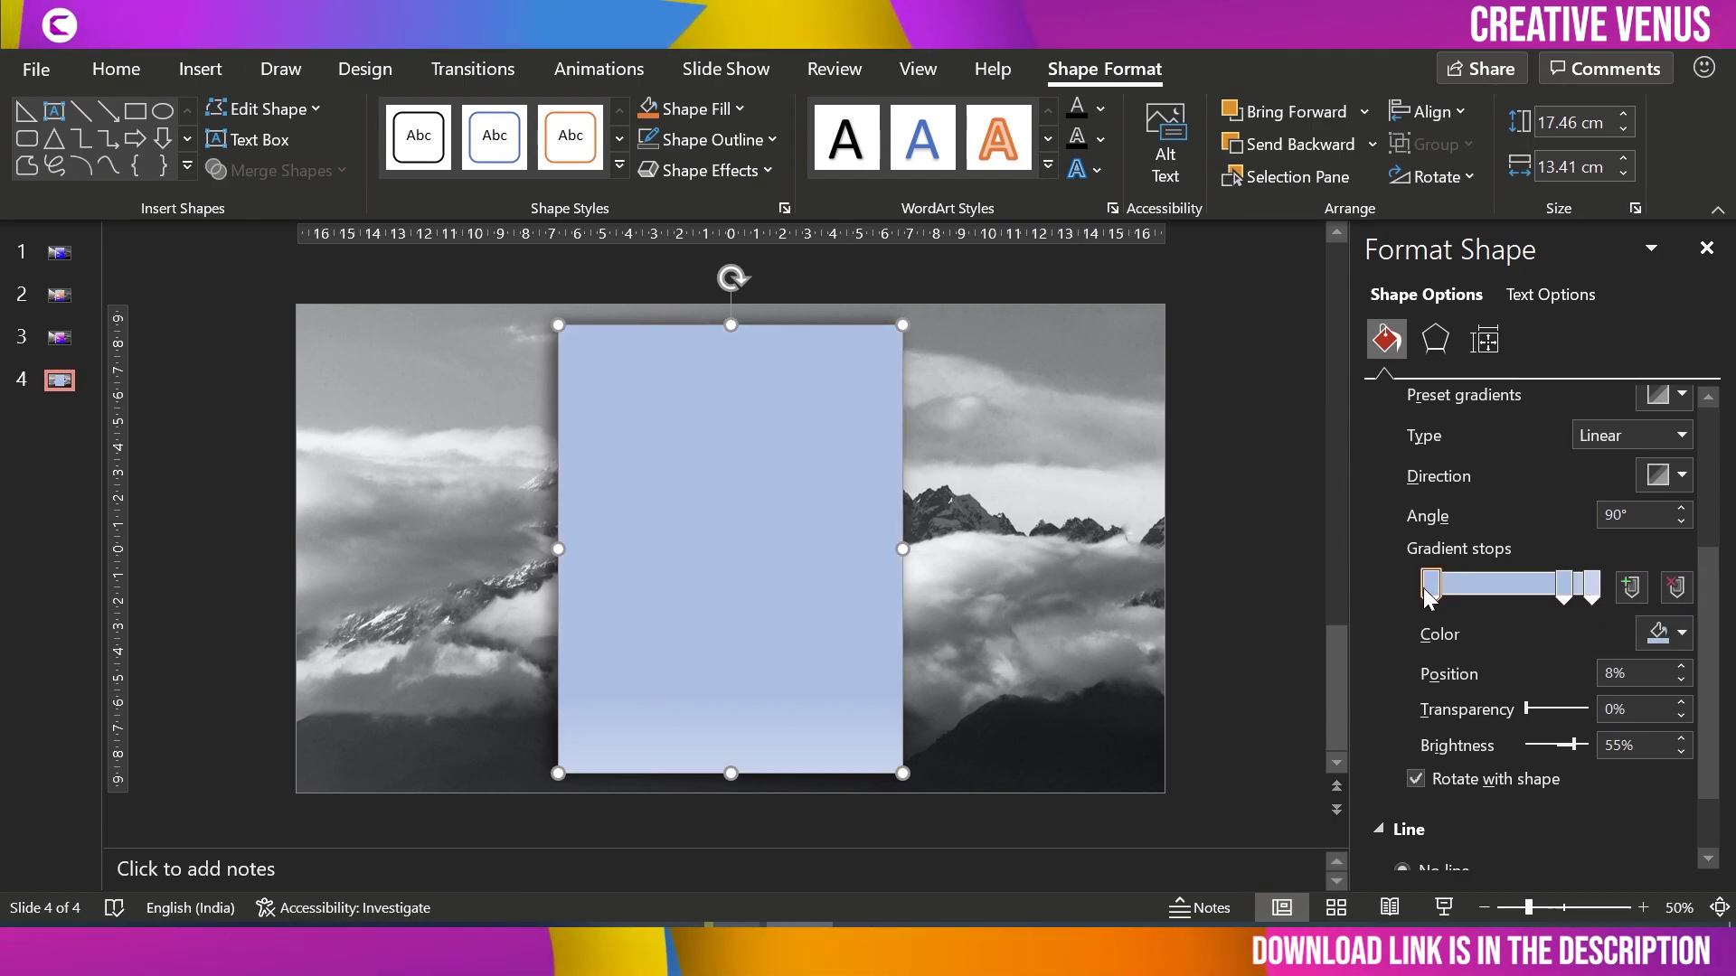
left_click_drag(1425, 588, 1414, 589)
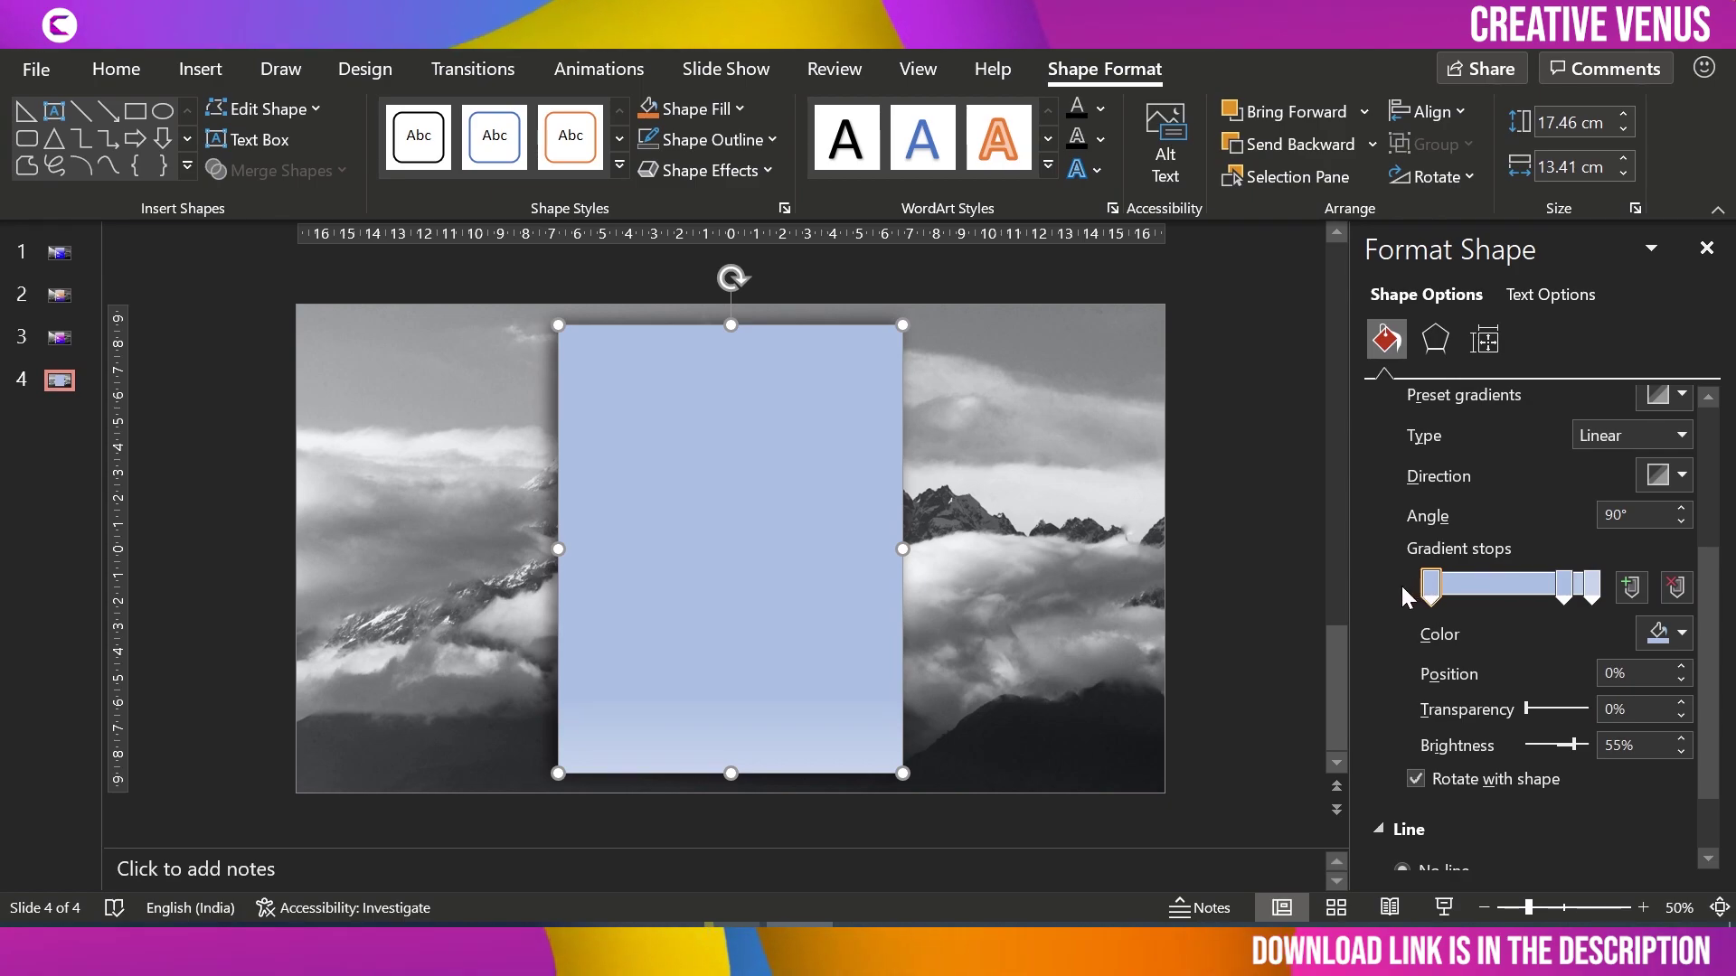
left_click(1562, 588)
left_click_drag(1561, 599, 1542, 599)
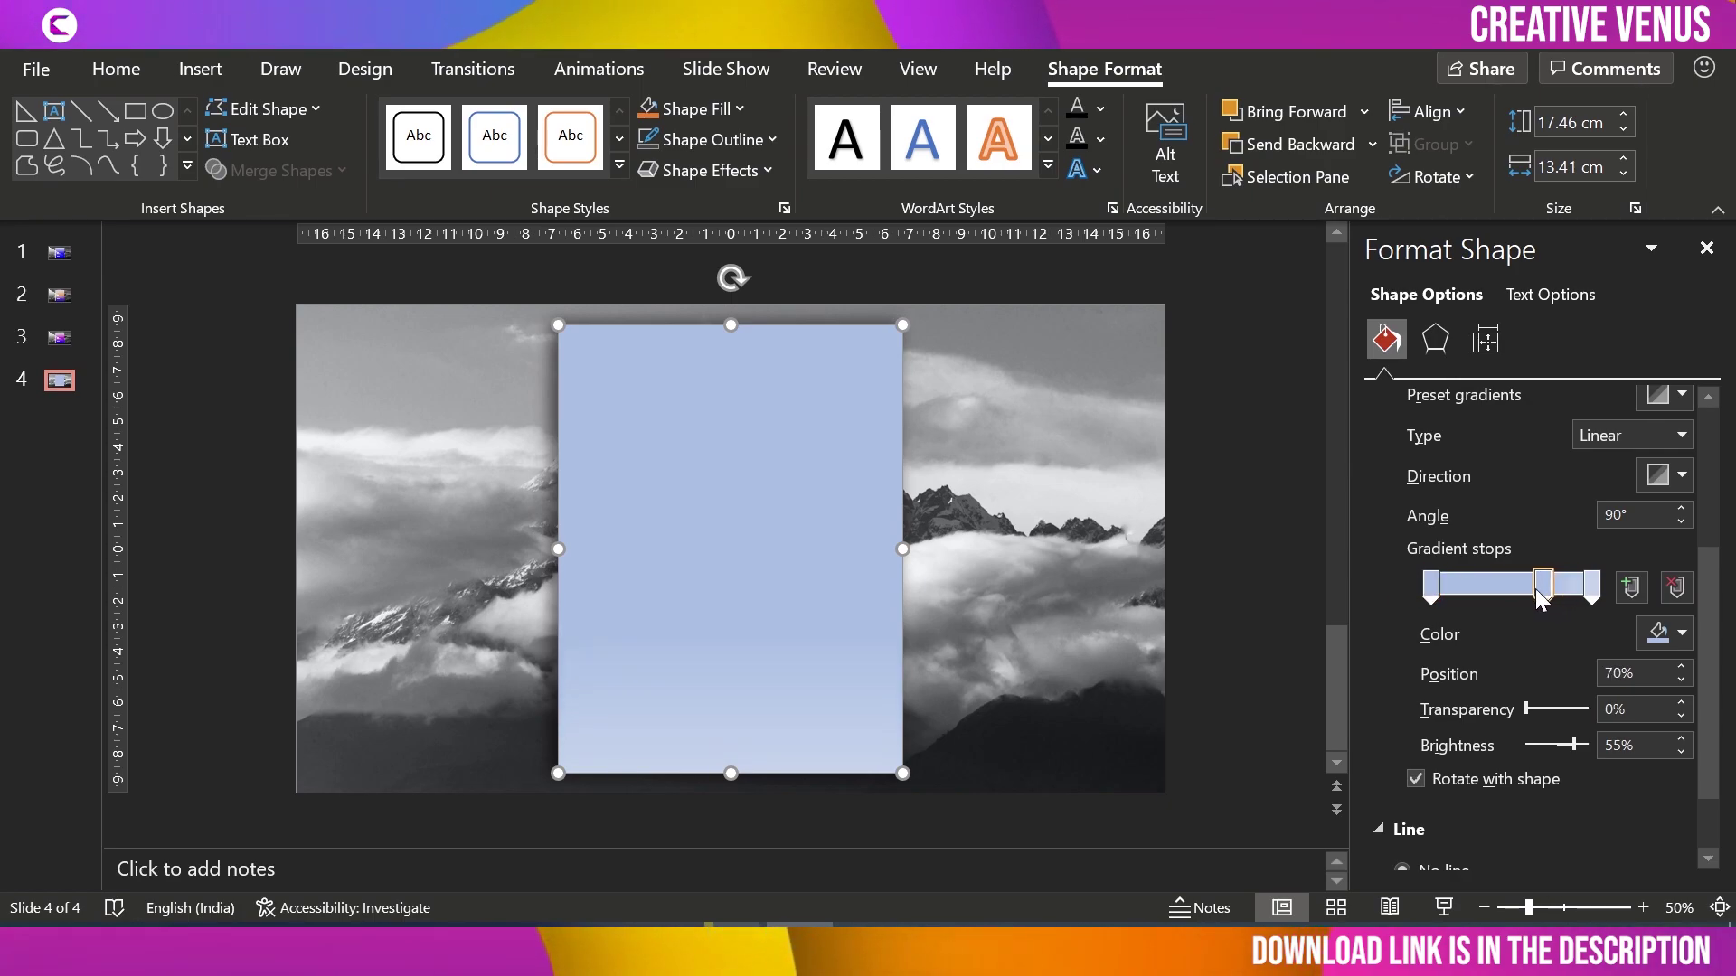
left_click(1682, 681)
left_click(1682, 681)
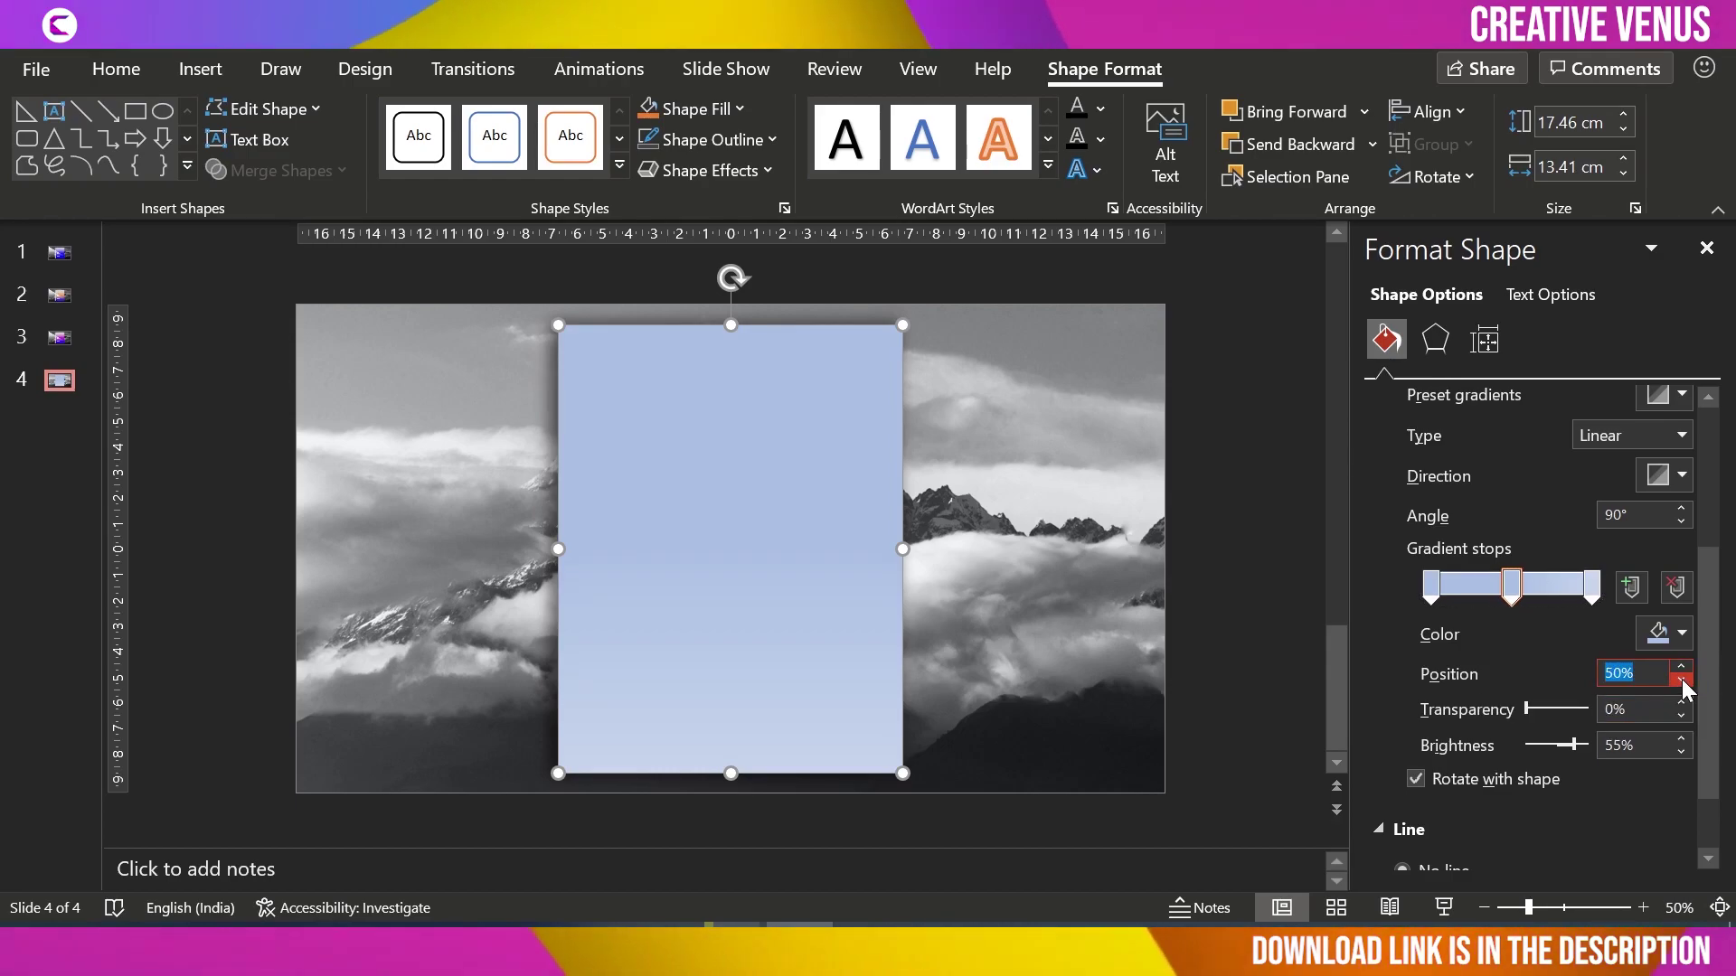
left_click(1591, 593)
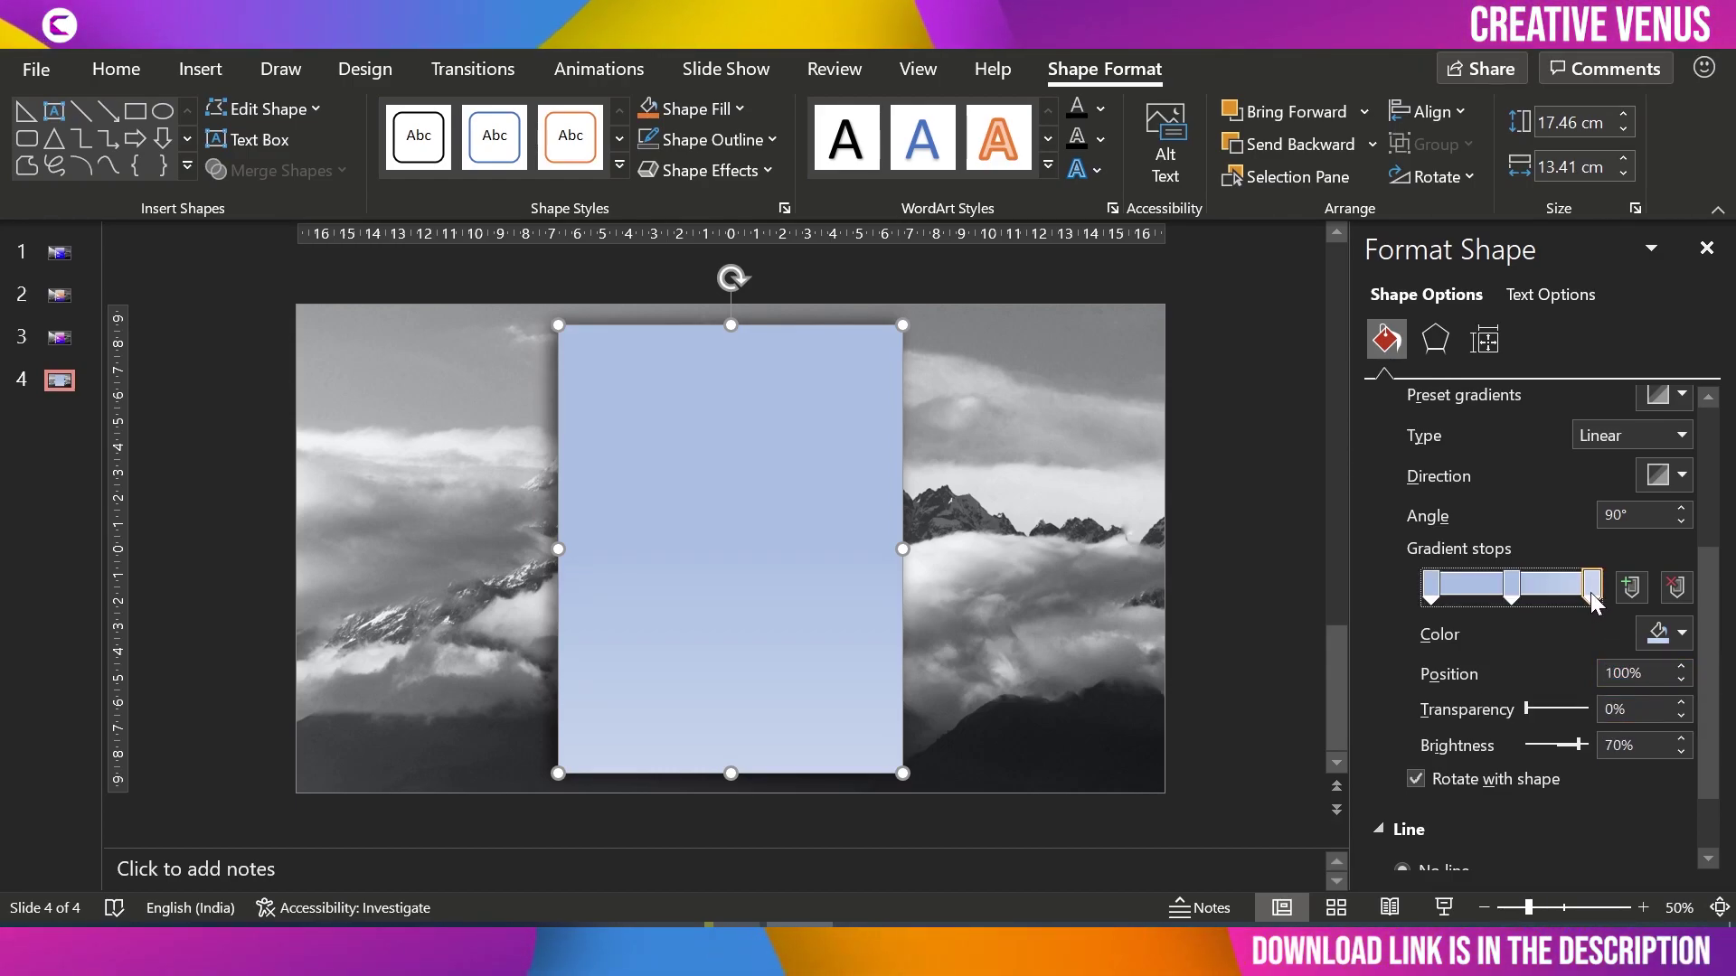
Step: Make the first gradient stop white and the middle stop pure blue
left_click(1430, 586)
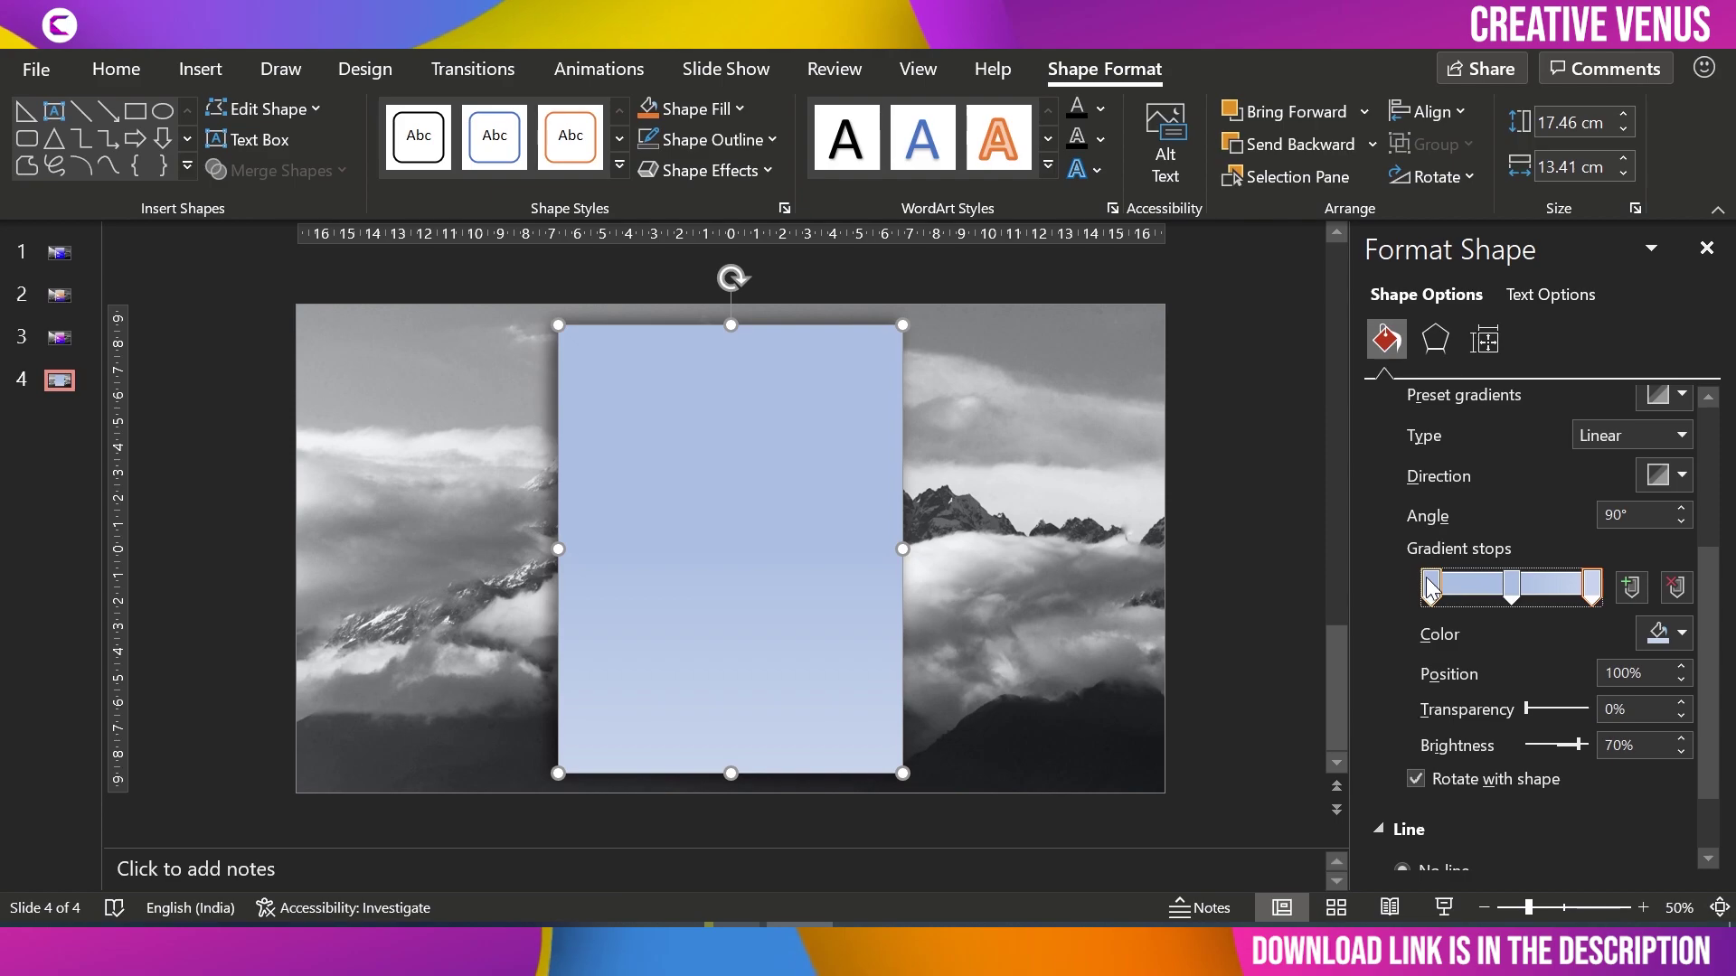
left_click(1654, 638)
left_click(1499, 265)
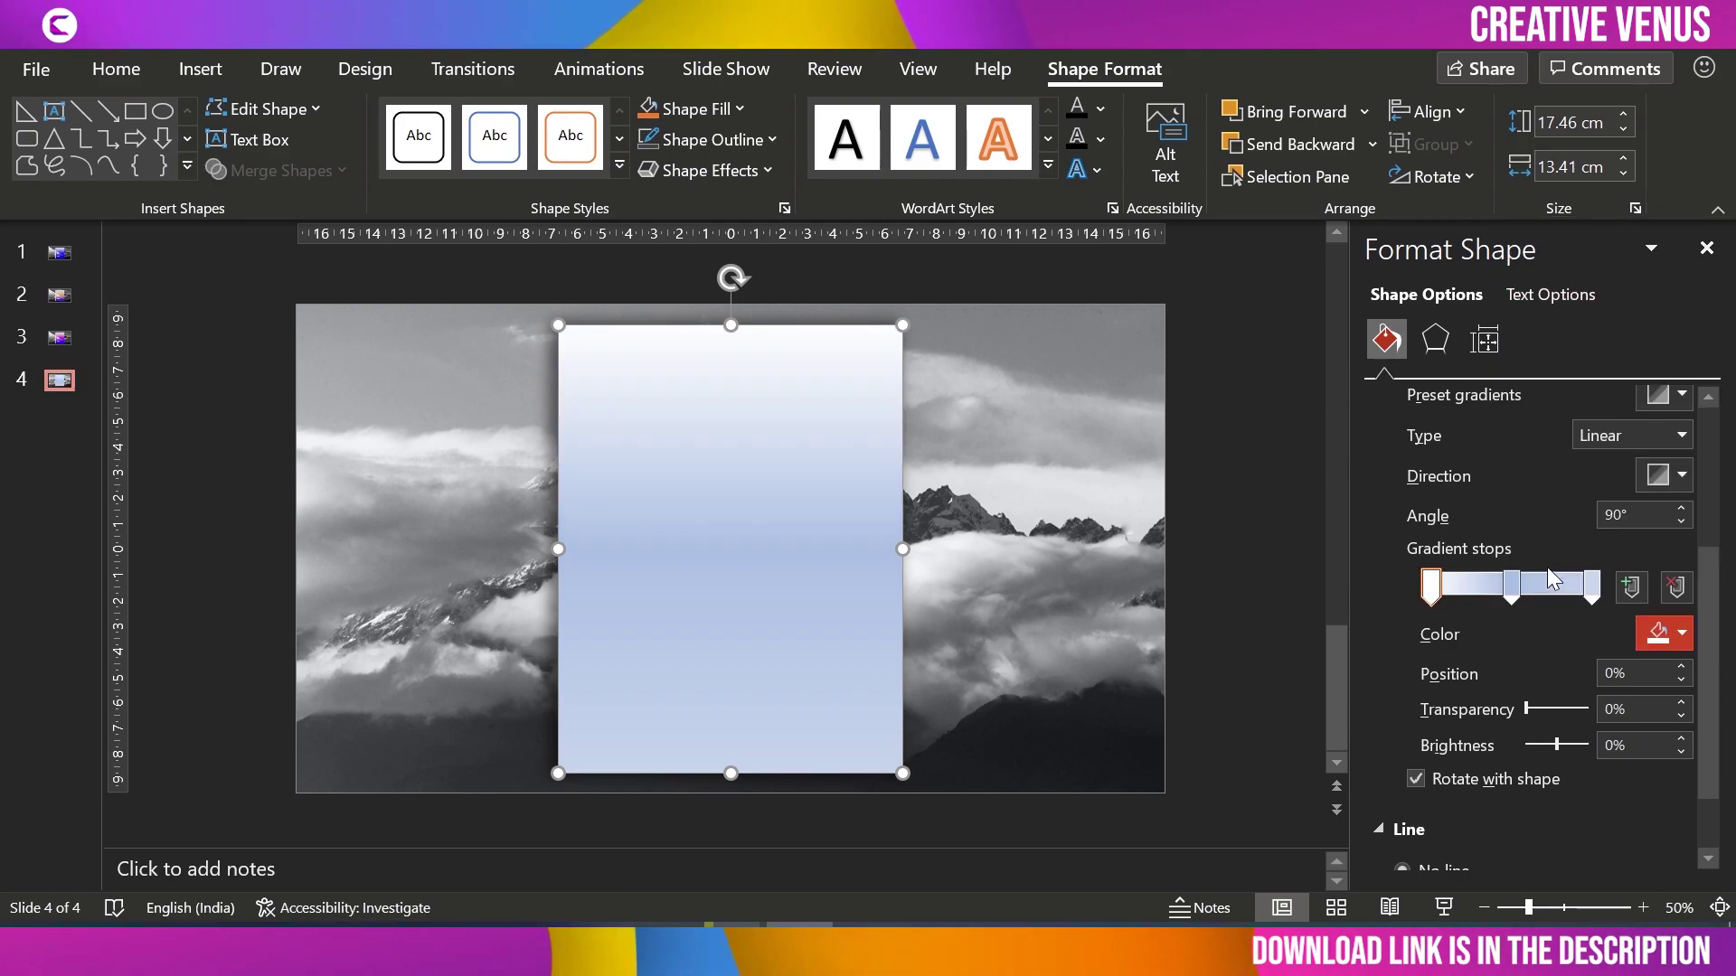
left_click(1511, 588)
left_click(1659, 634)
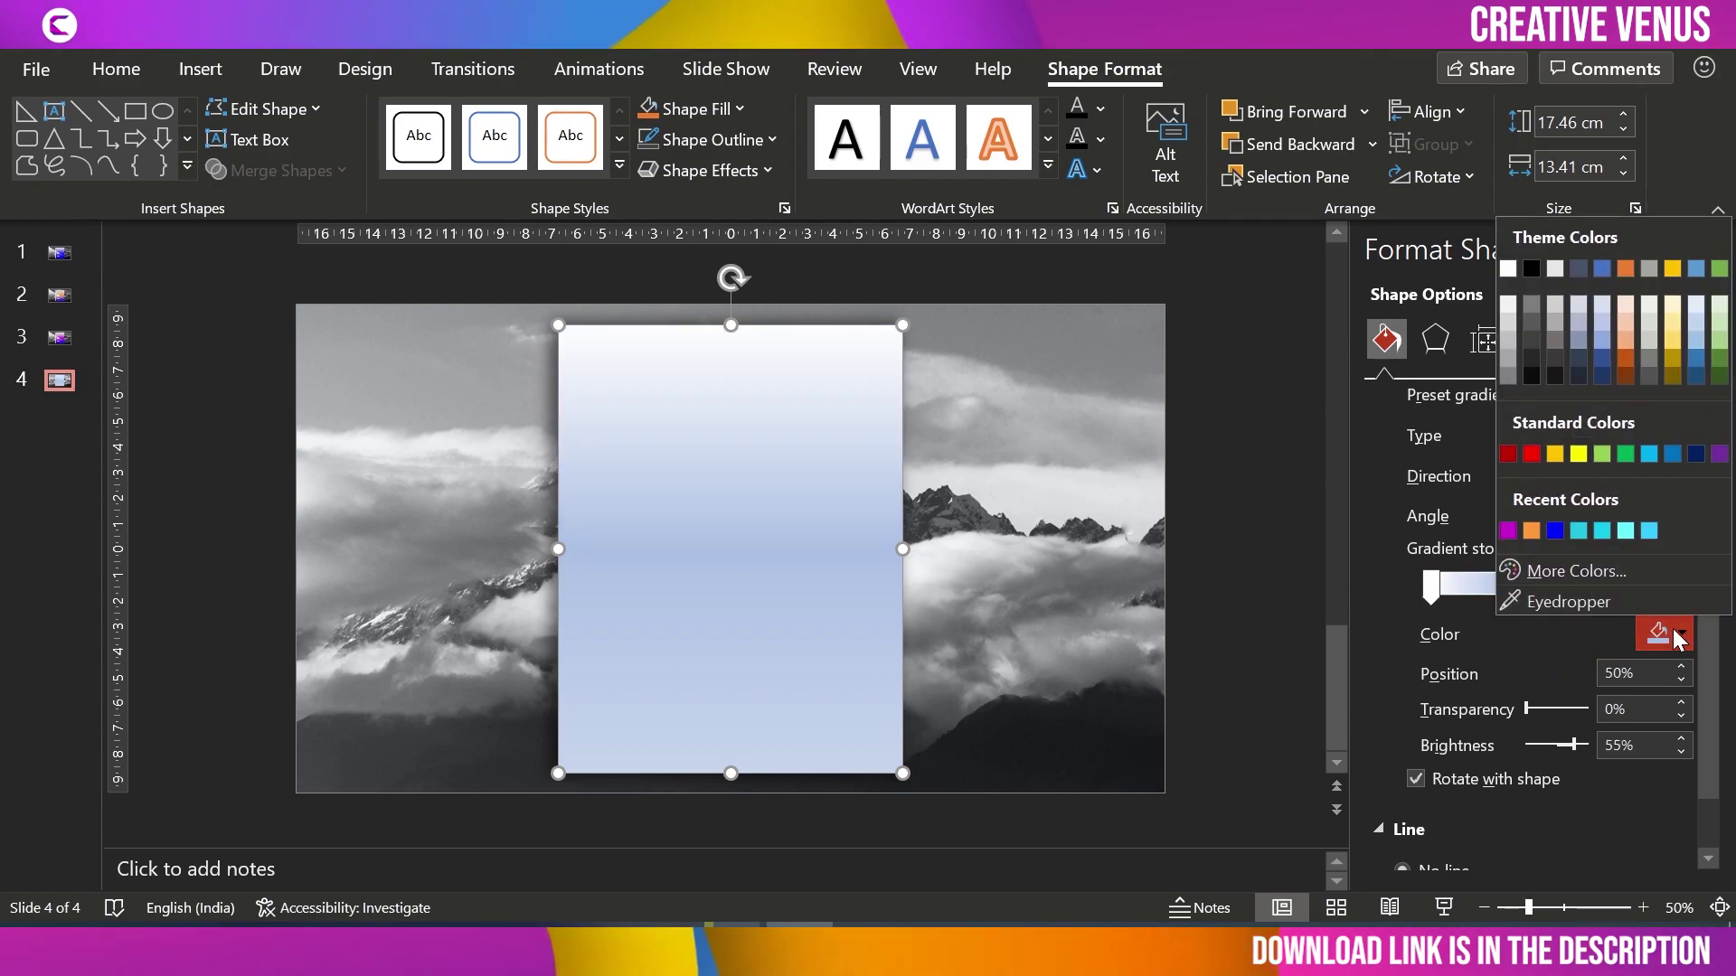
left_click(1610, 584)
left_click(728, 257)
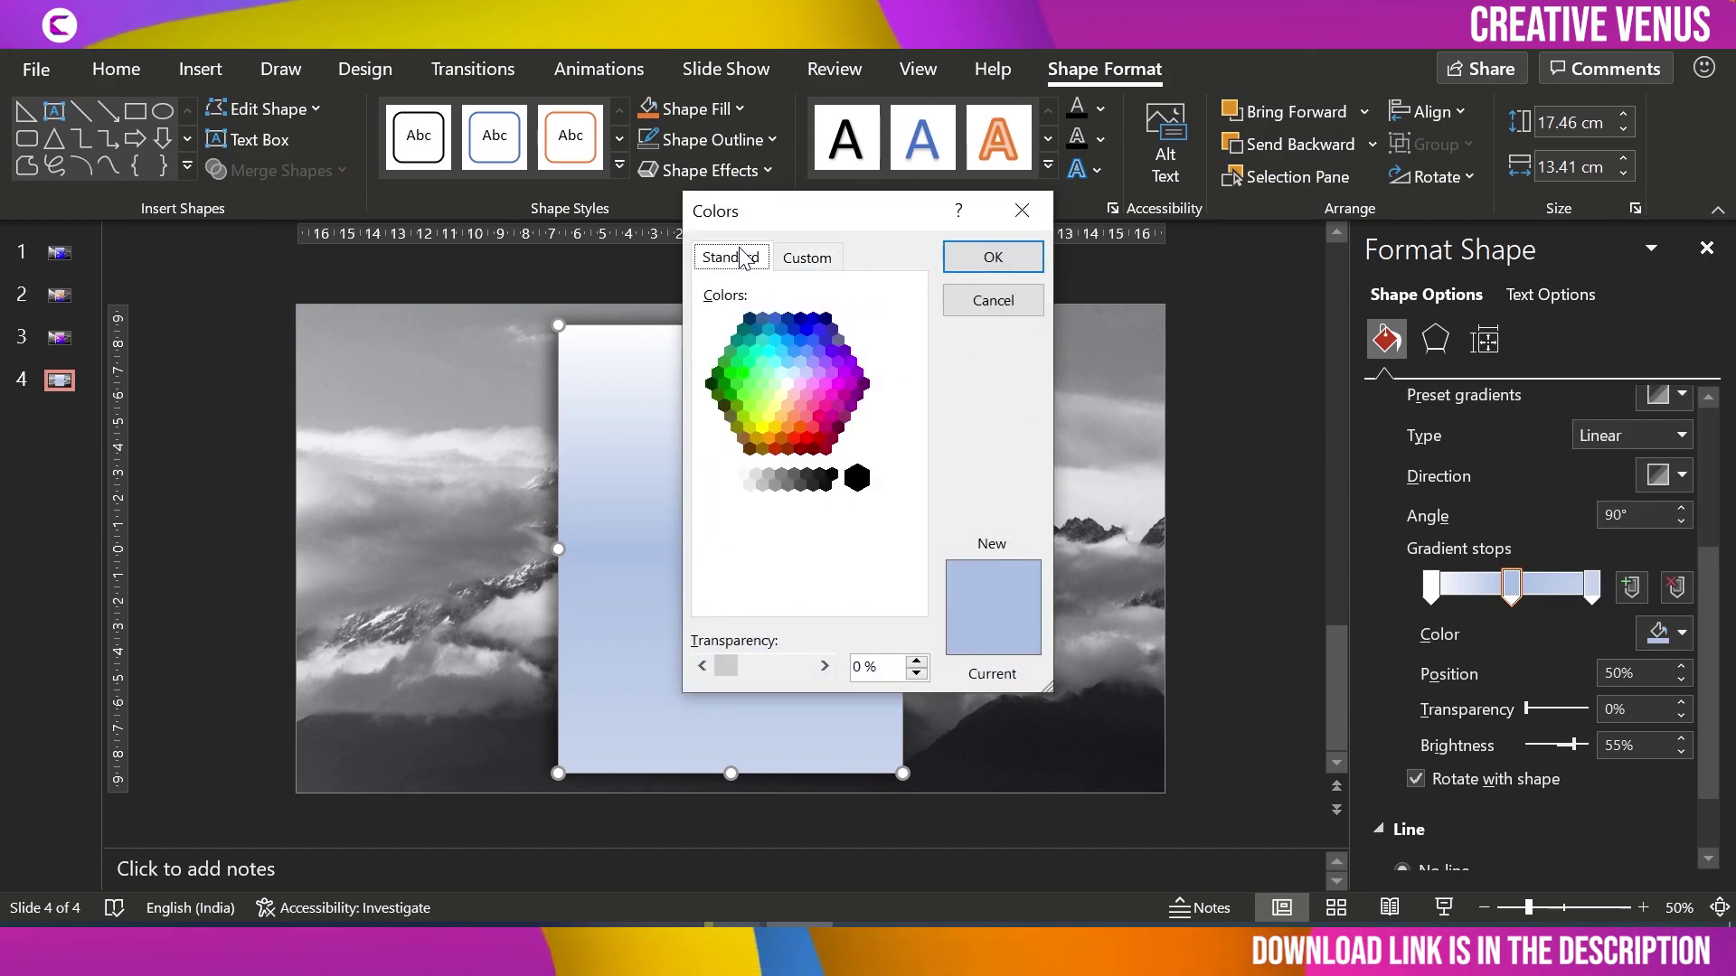
left_click(813, 337)
left_click(991, 258)
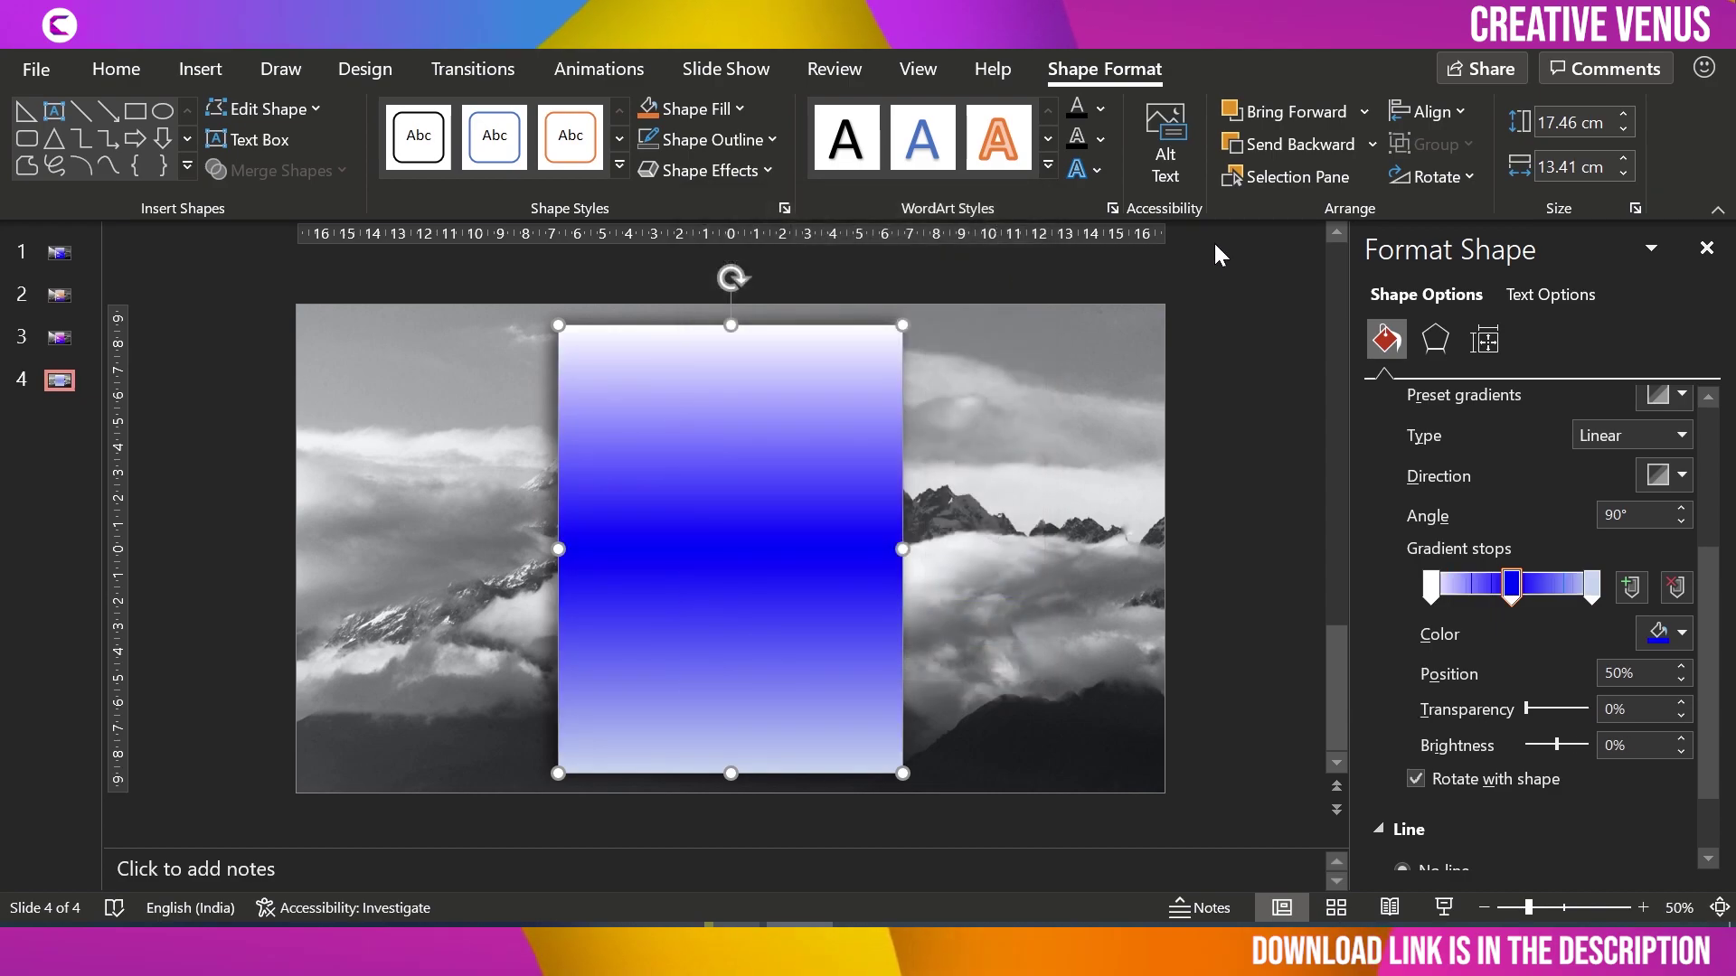
Step: Set the last gradient stop to the same blue
left_click(1594, 586)
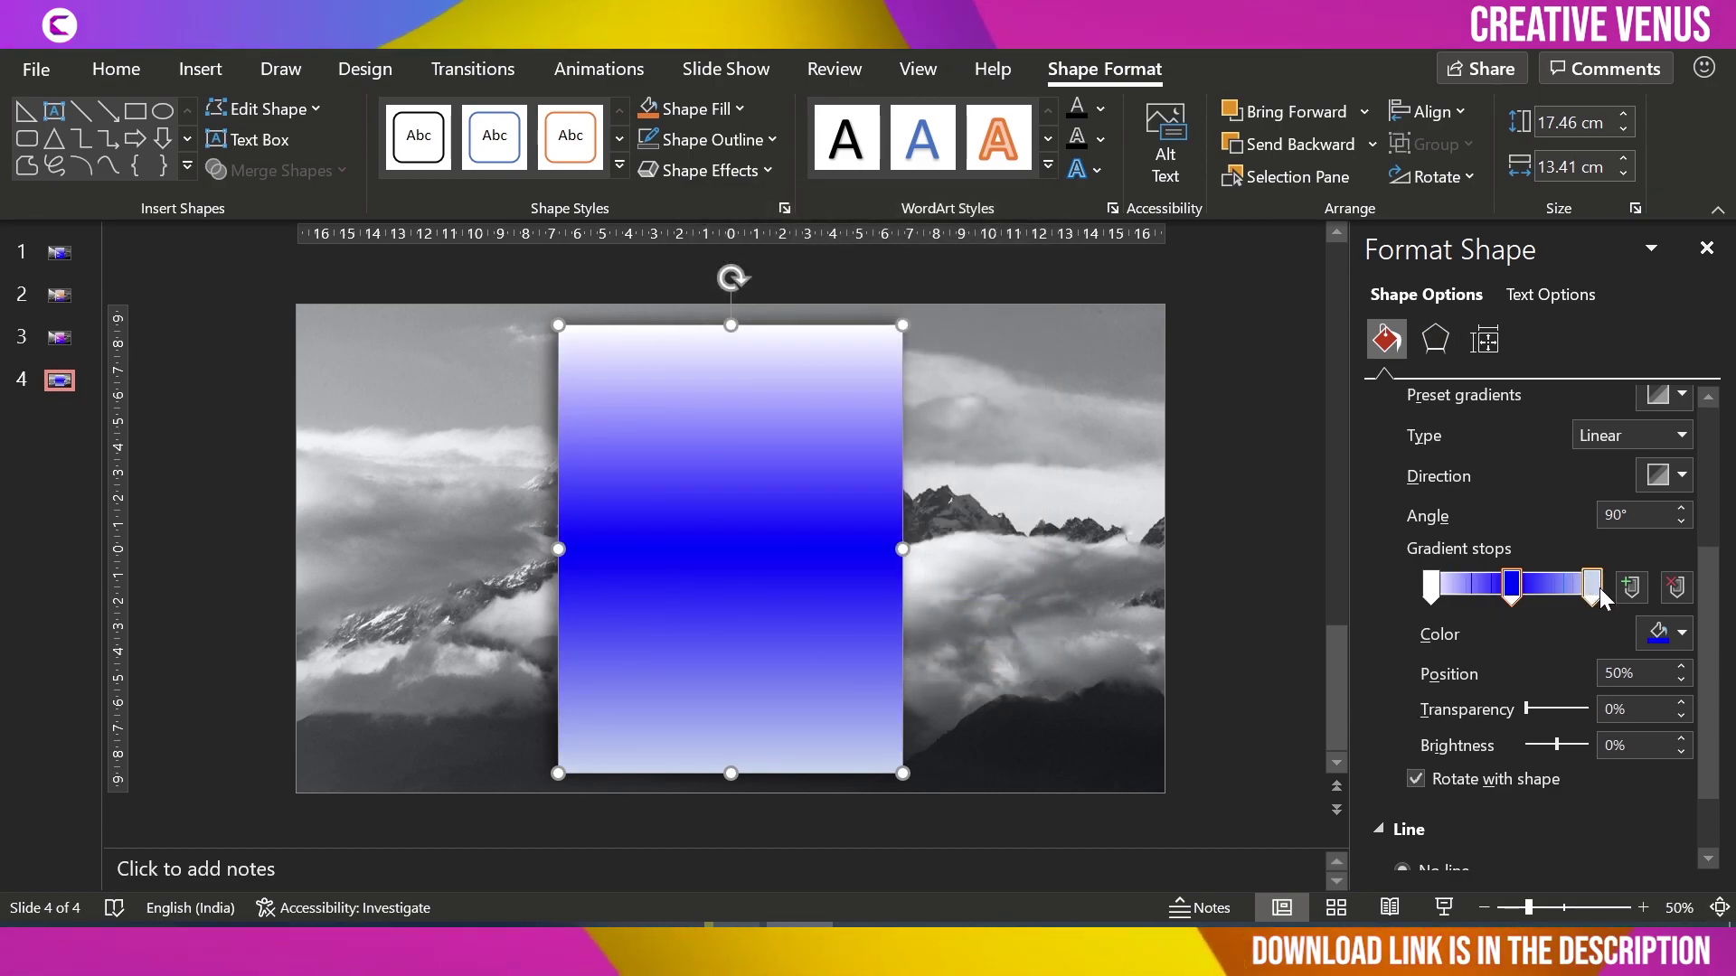
left_click(1667, 640)
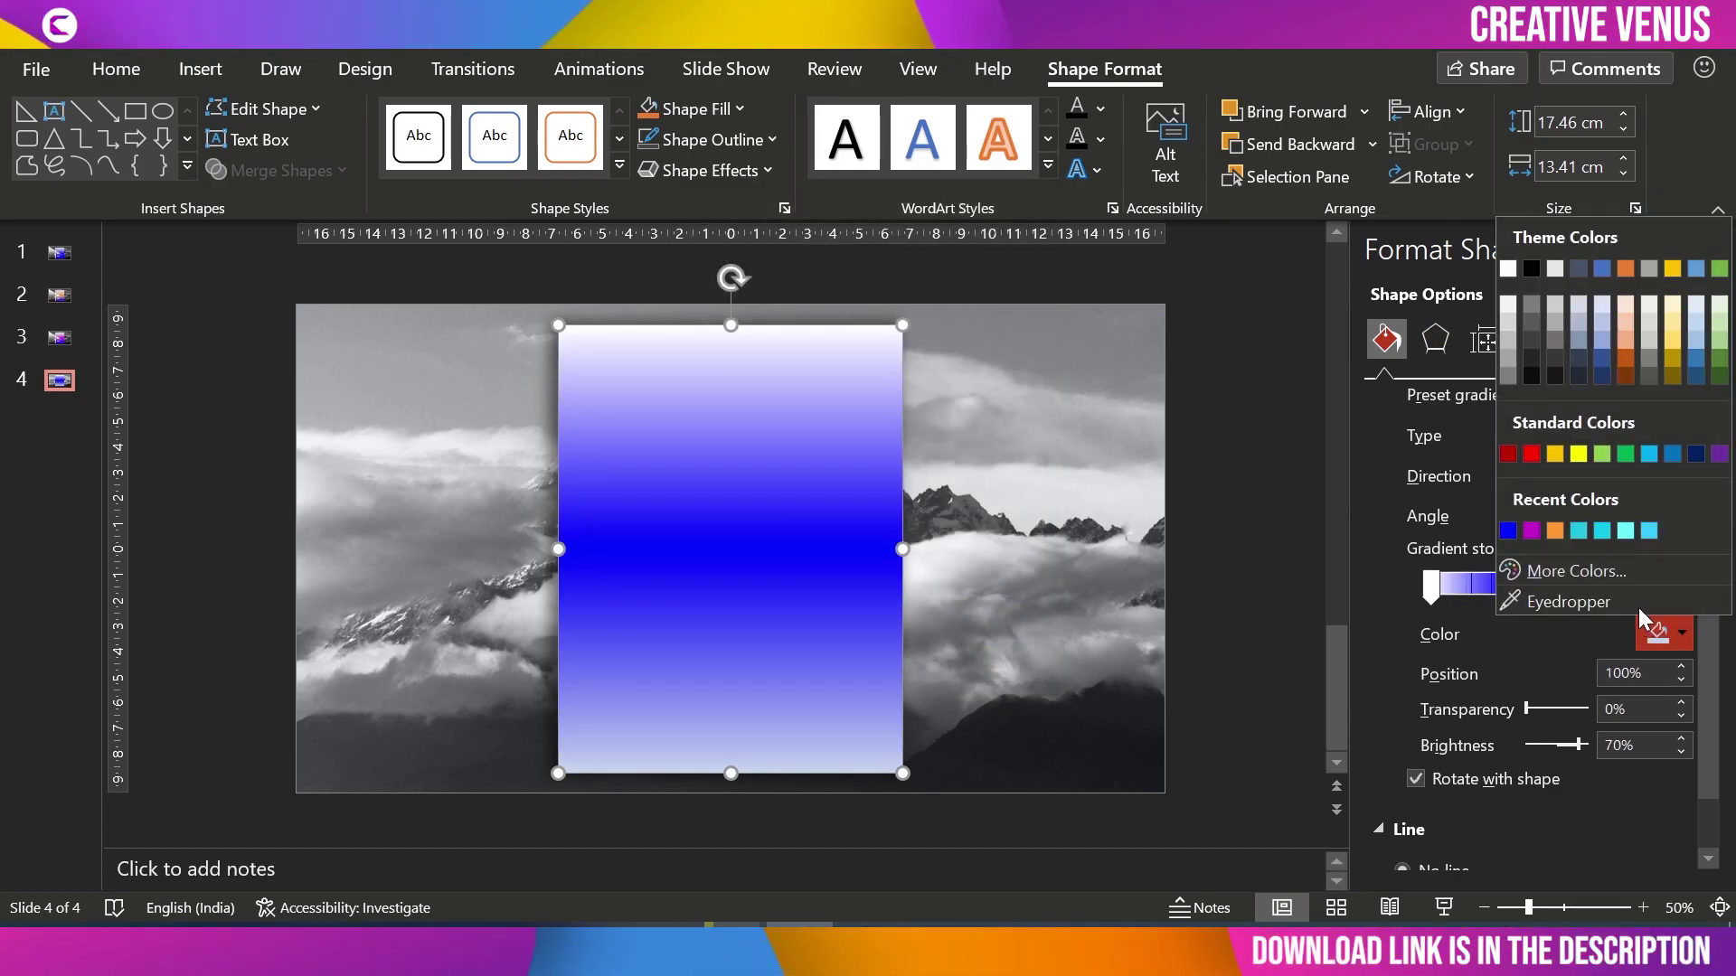
left_click(1500, 526)
left_click(1432, 584)
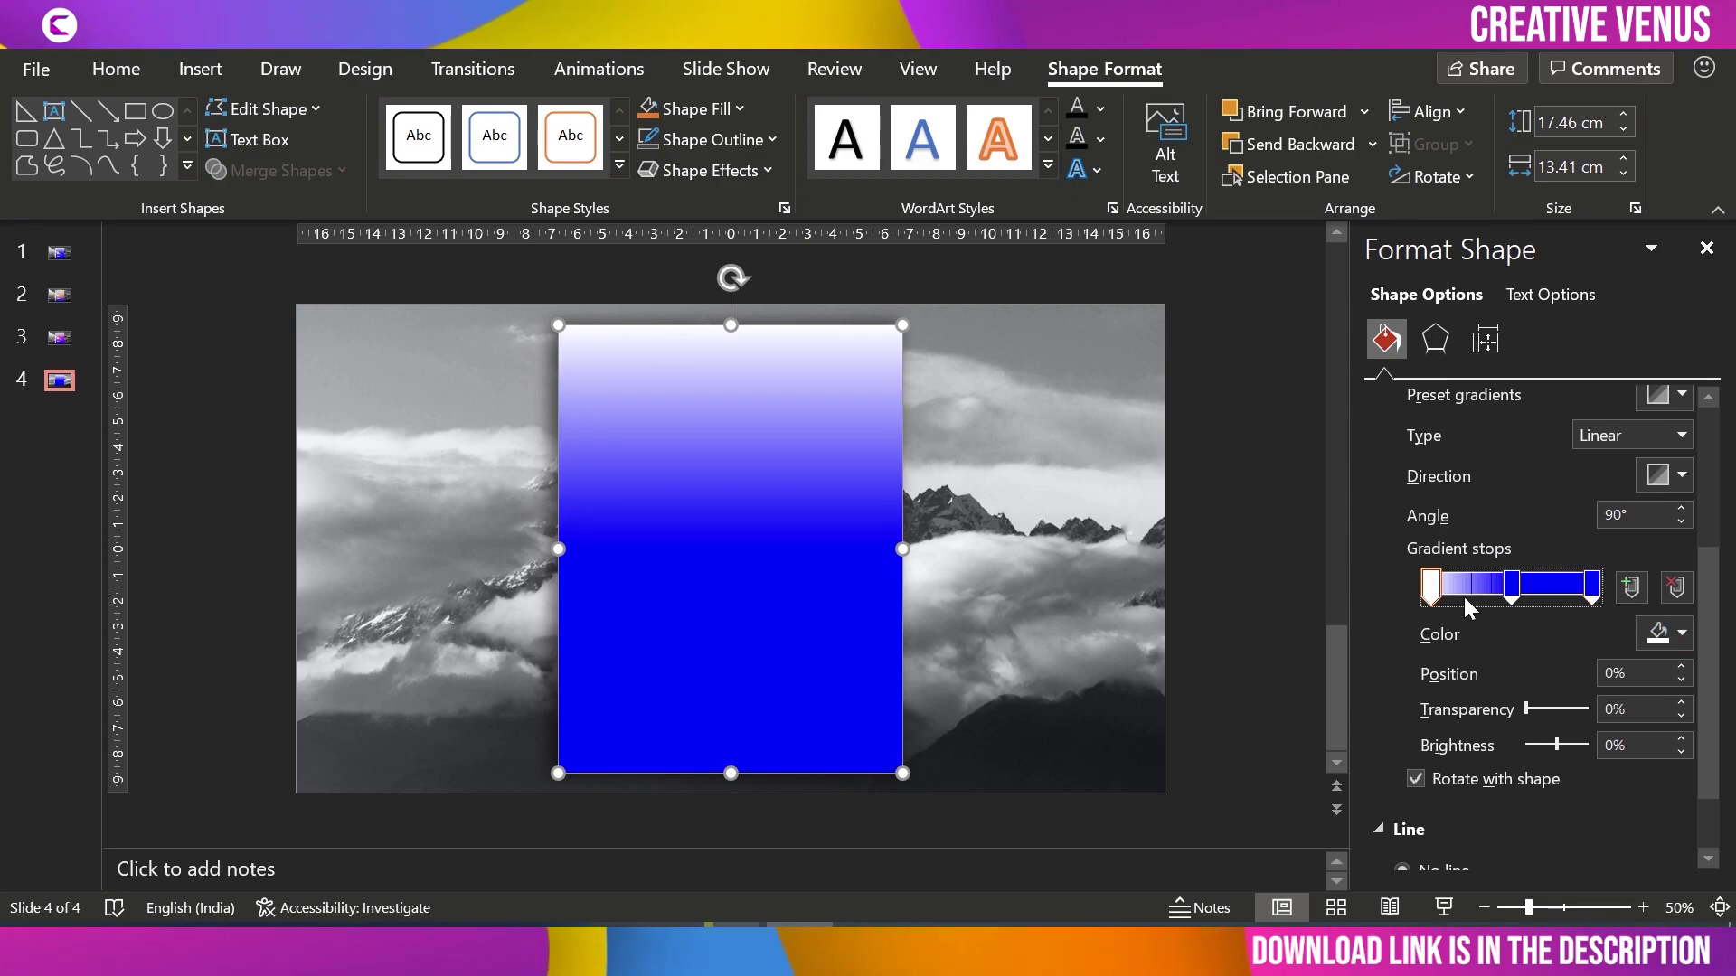
Step: Set stop transparencies: top stop high, middle stop 30%, bottom stop 10%
left_click_drag(1526, 709, 1568, 713)
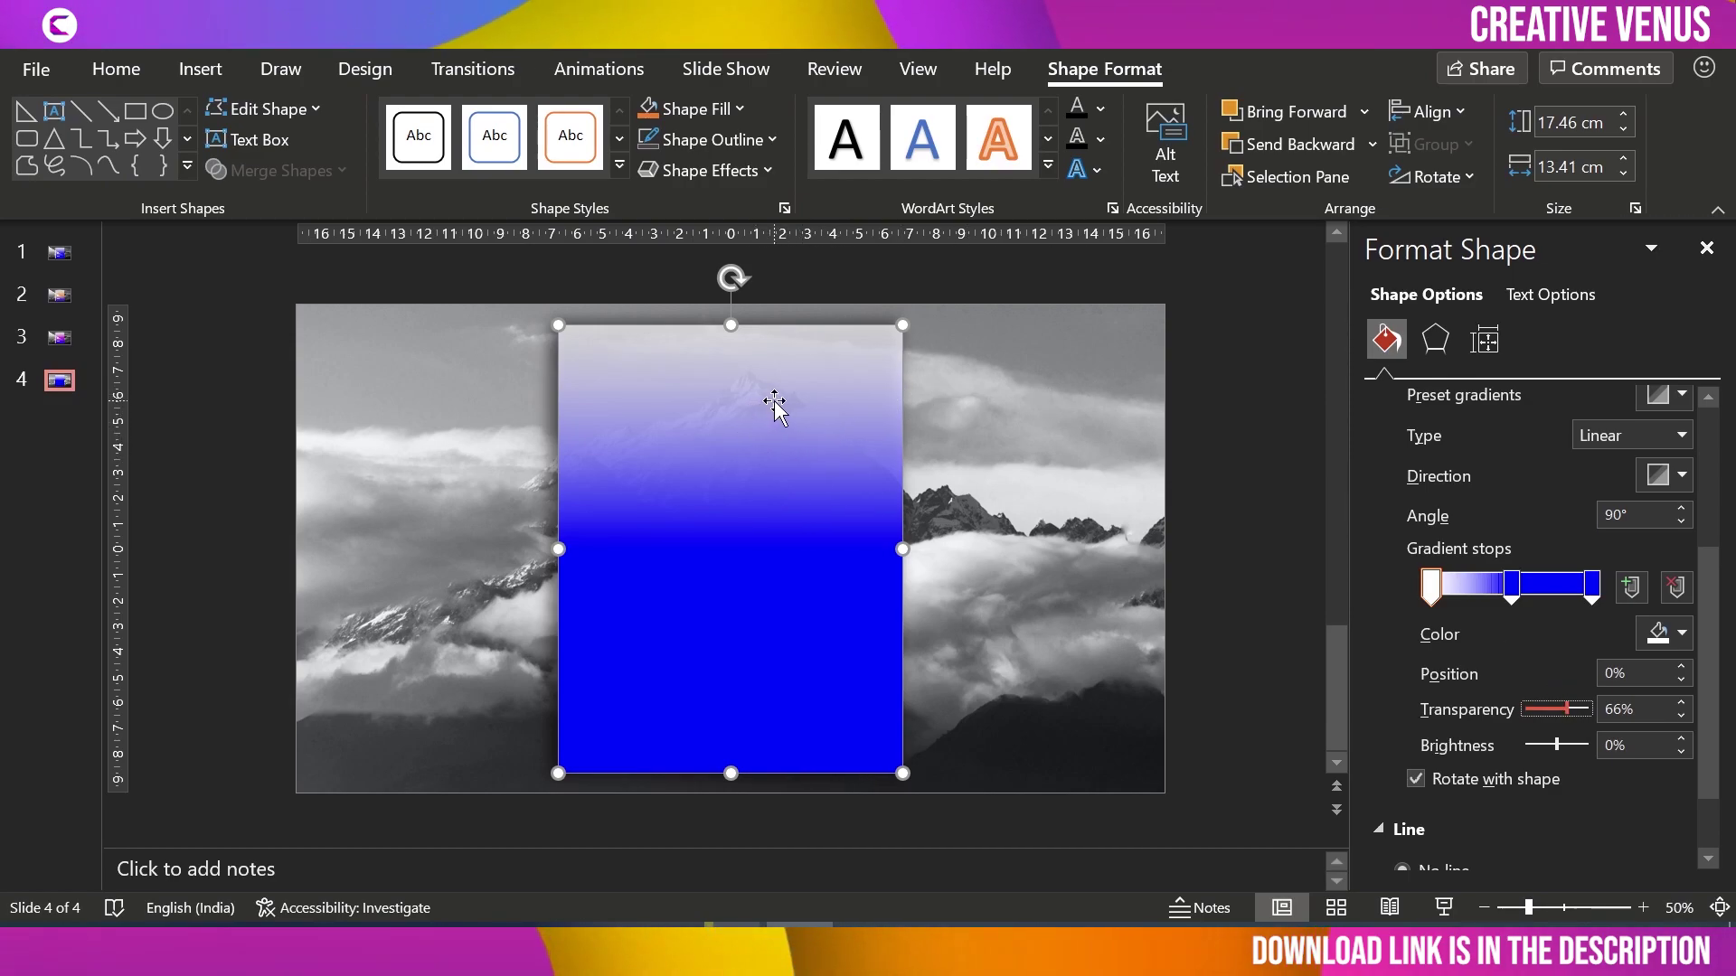
left_click(1510, 588)
left_click_drag(1528, 708, 1546, 710)
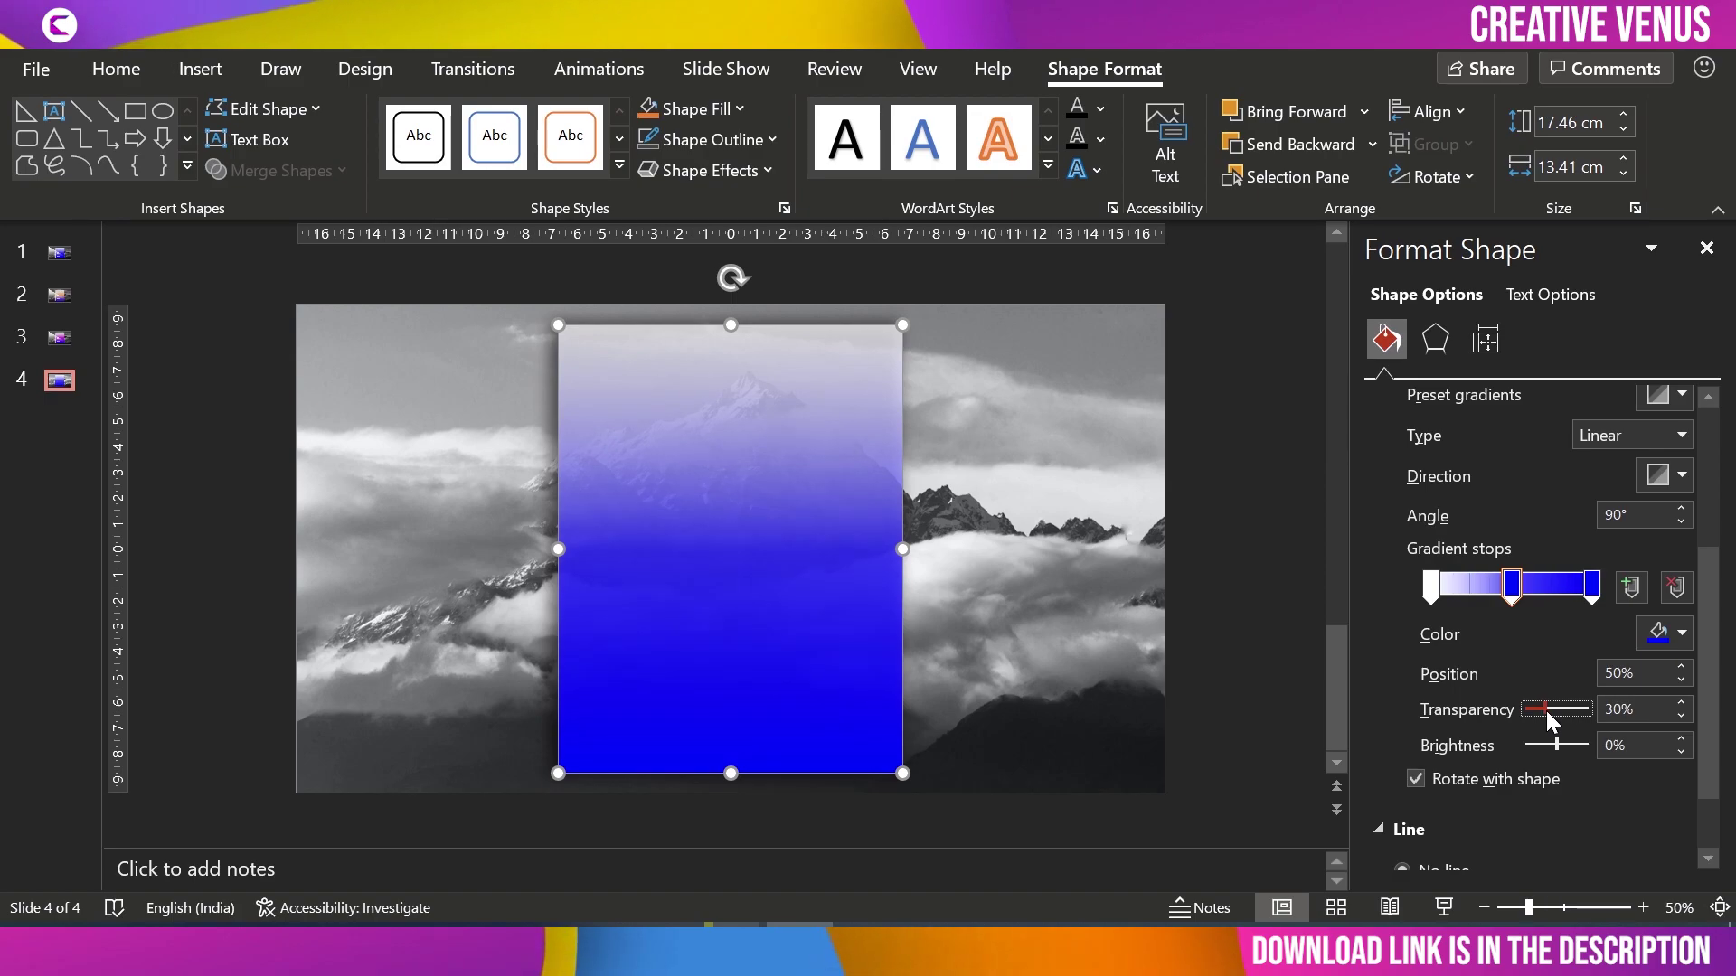
left_click(1591, 585)
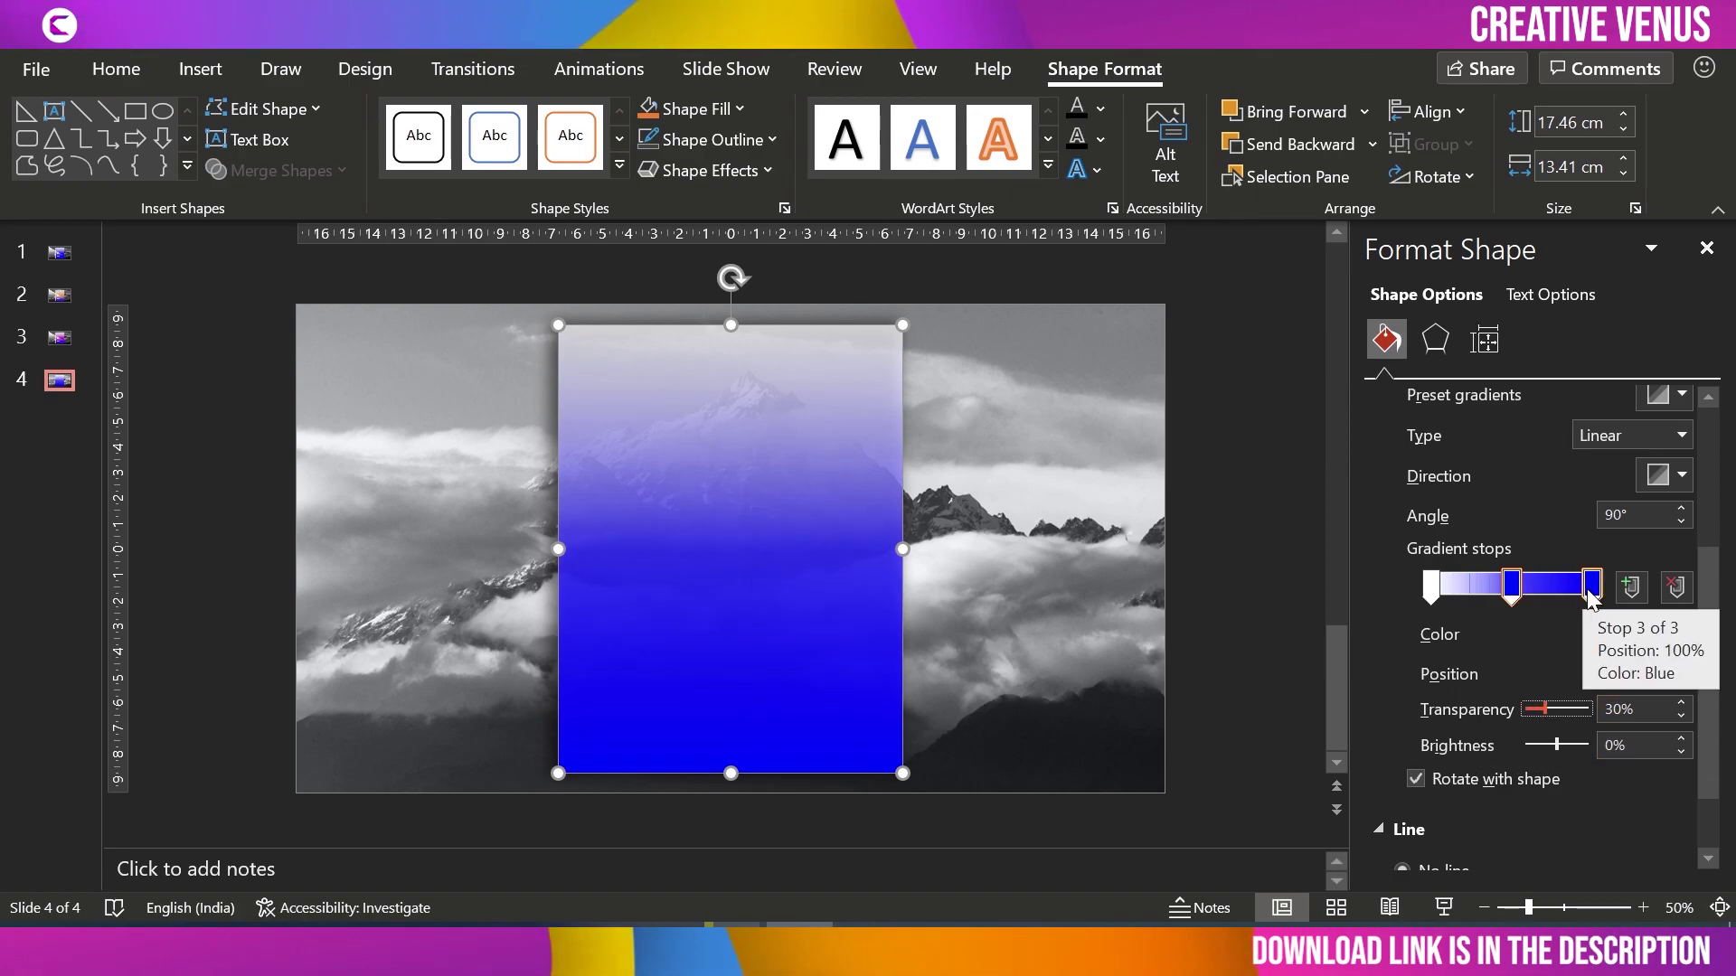
left_click_drag(1526, 708, 1529, 708)
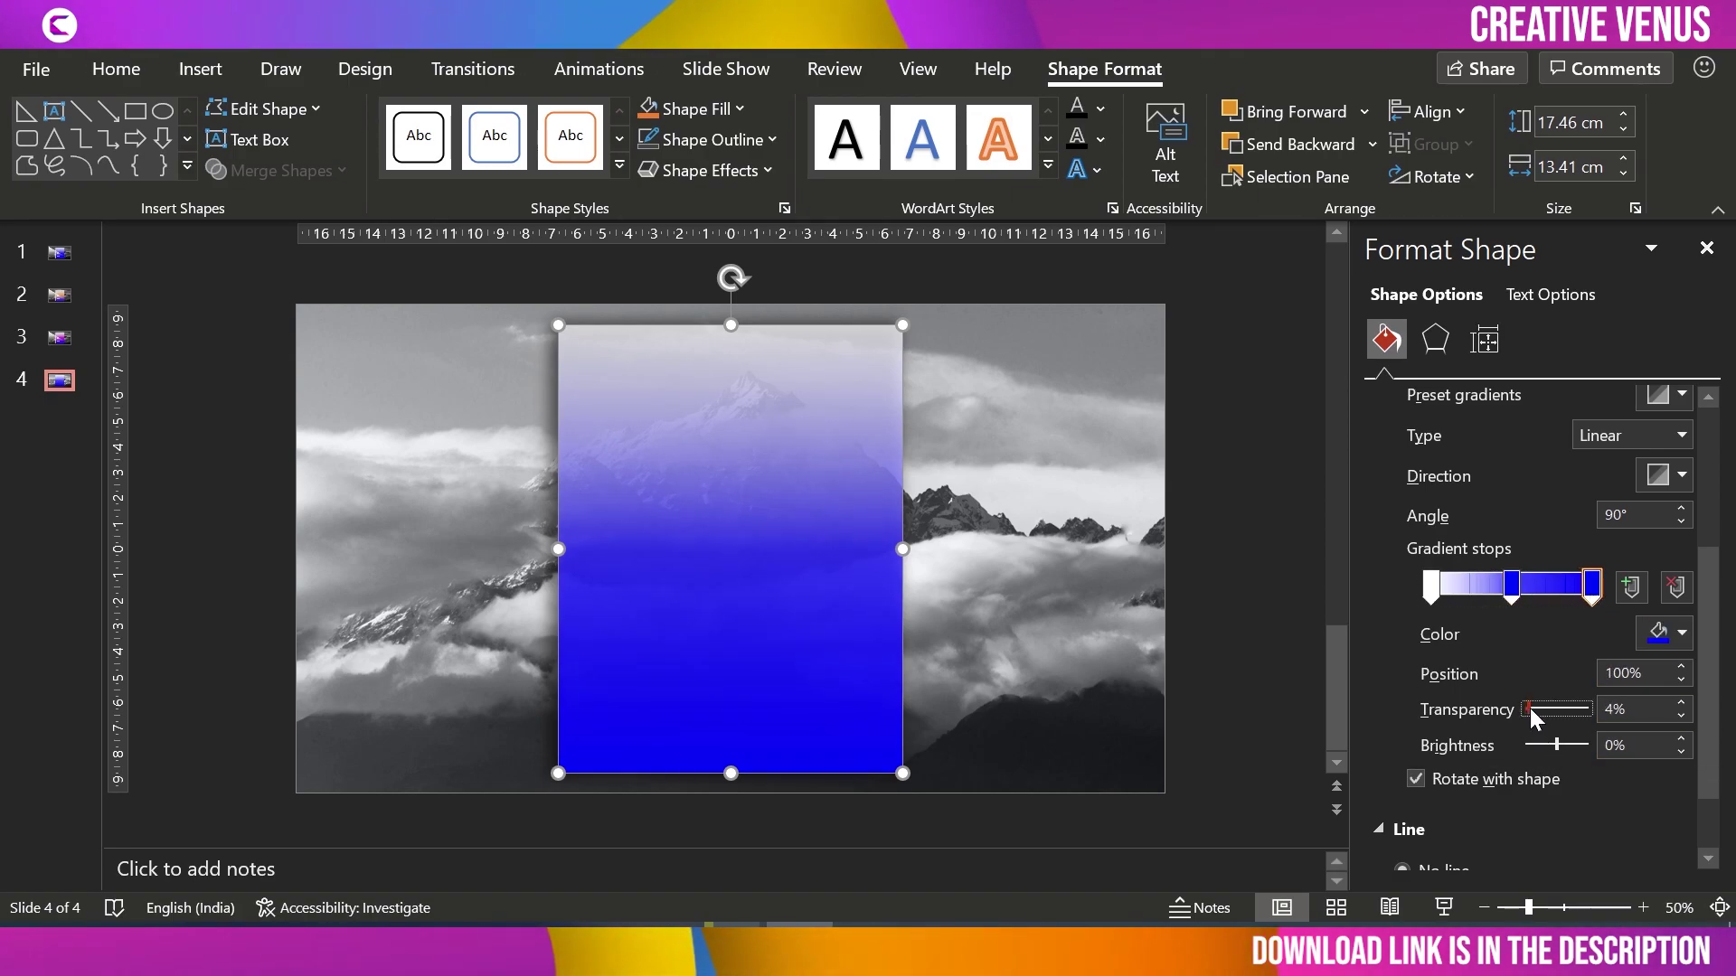
left_click(1681, 704)
left_click(1680, 704)
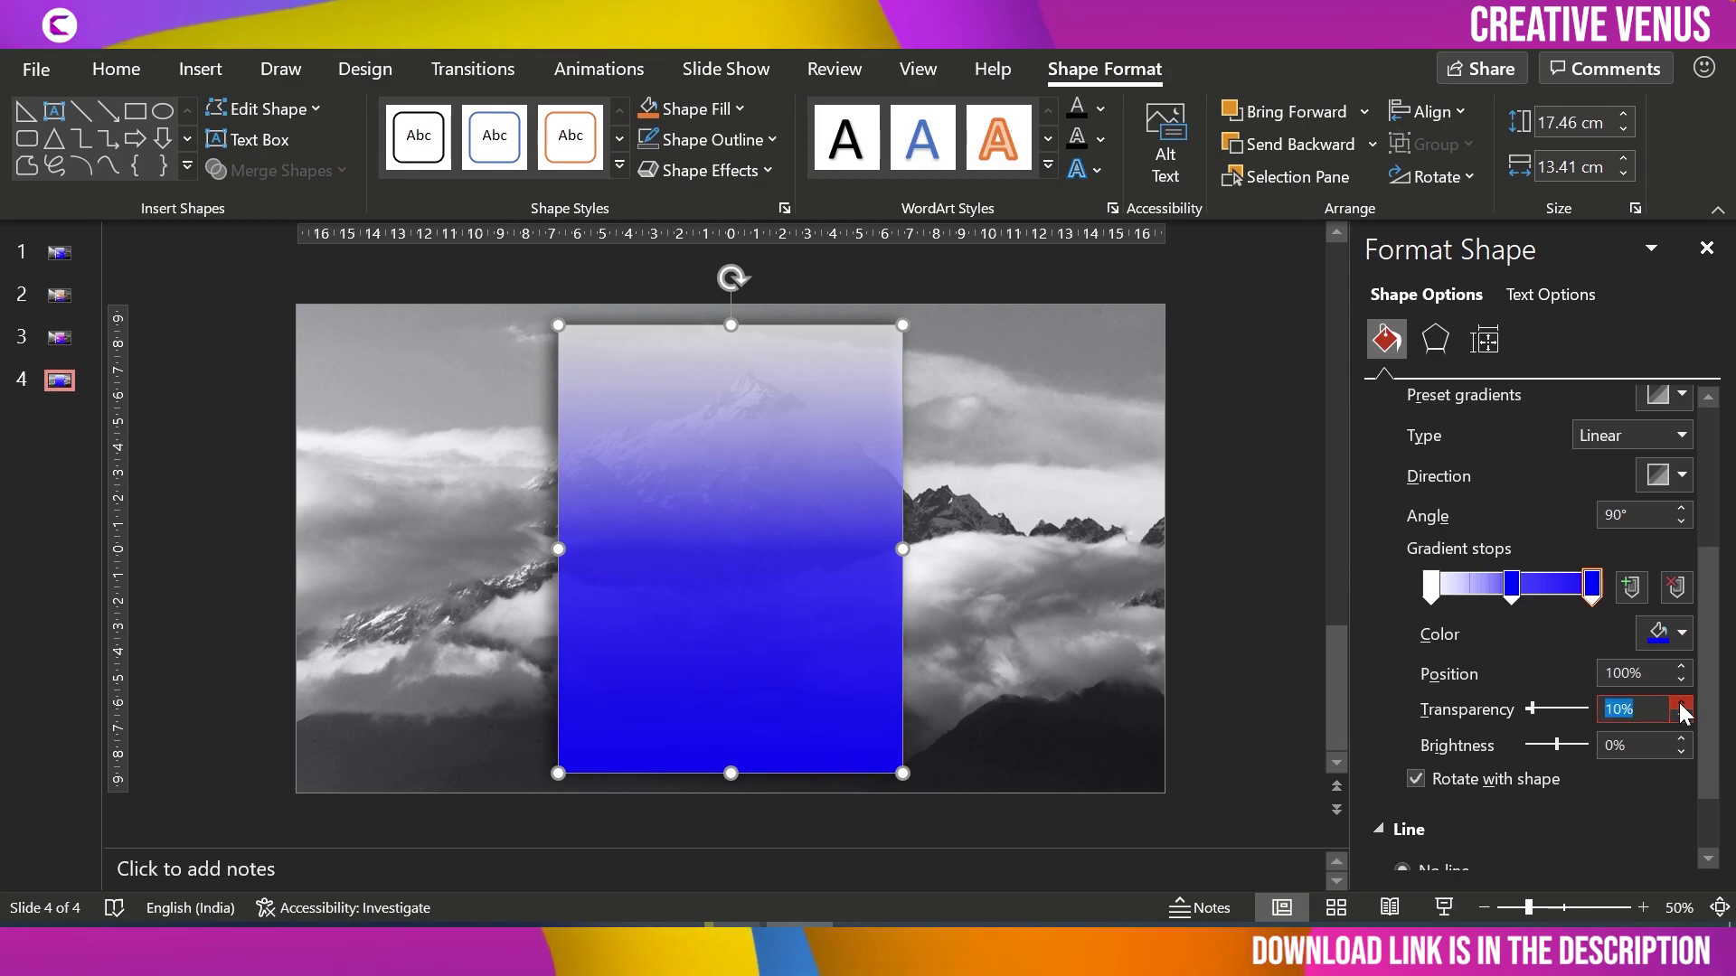
left_click(1258, 606)
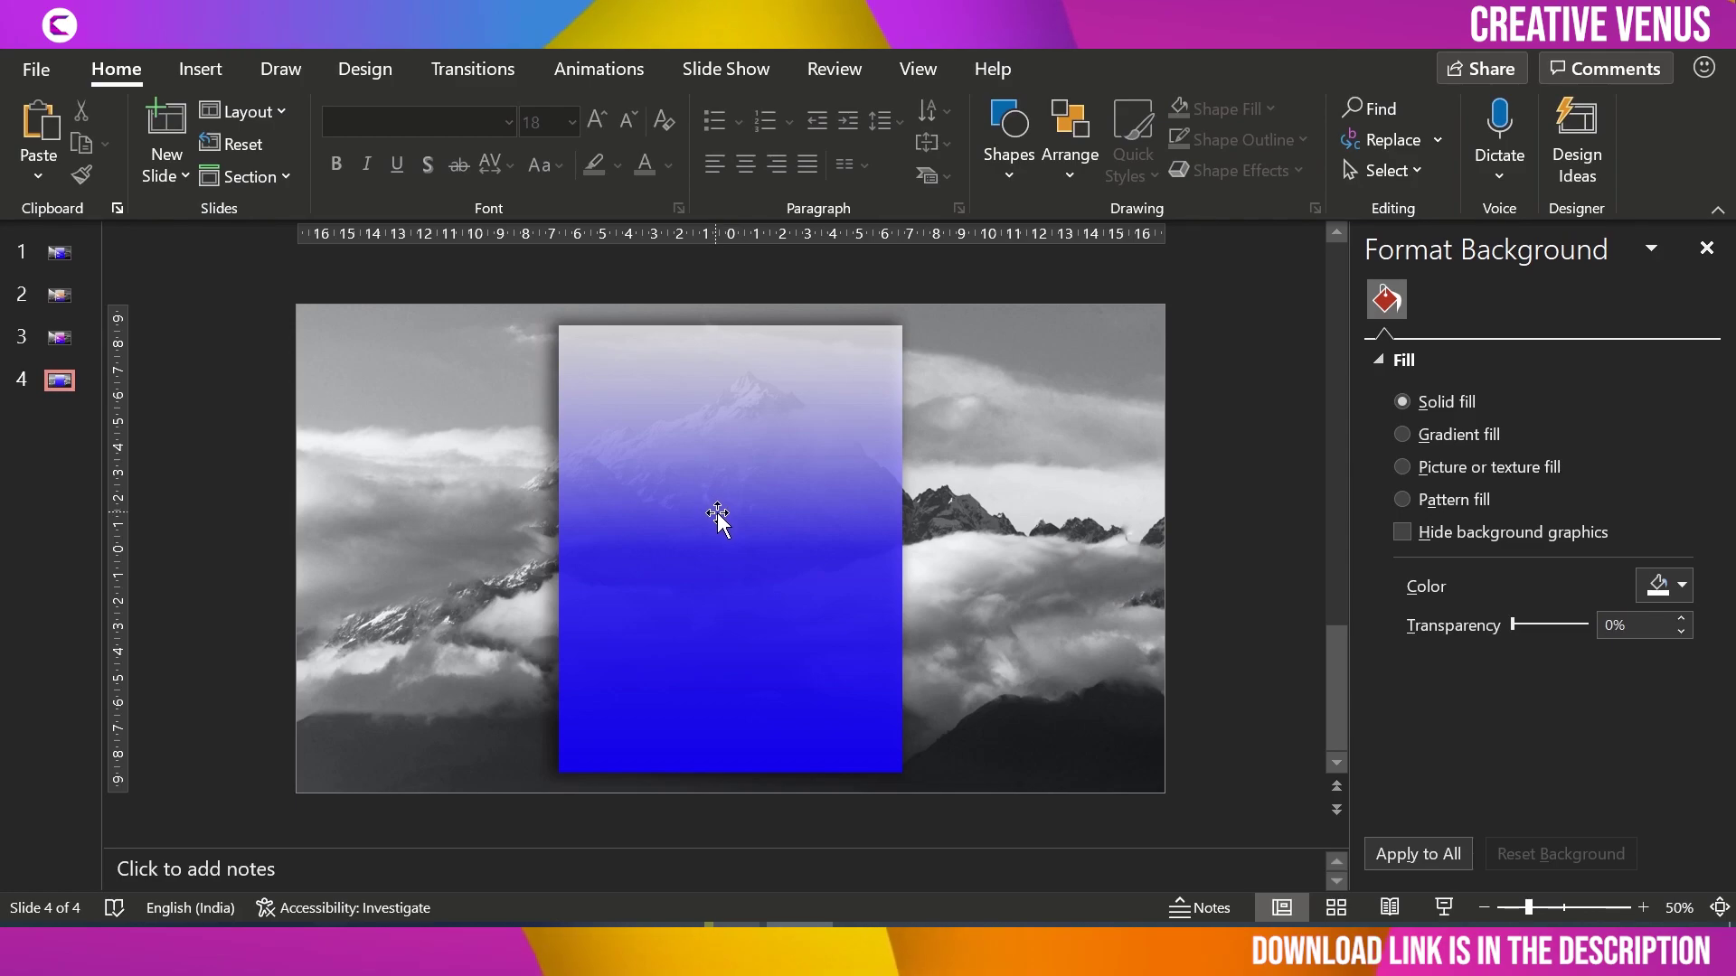
Step: Draw a large right triangle across the slide's lower-left half
left_click(802, 531)
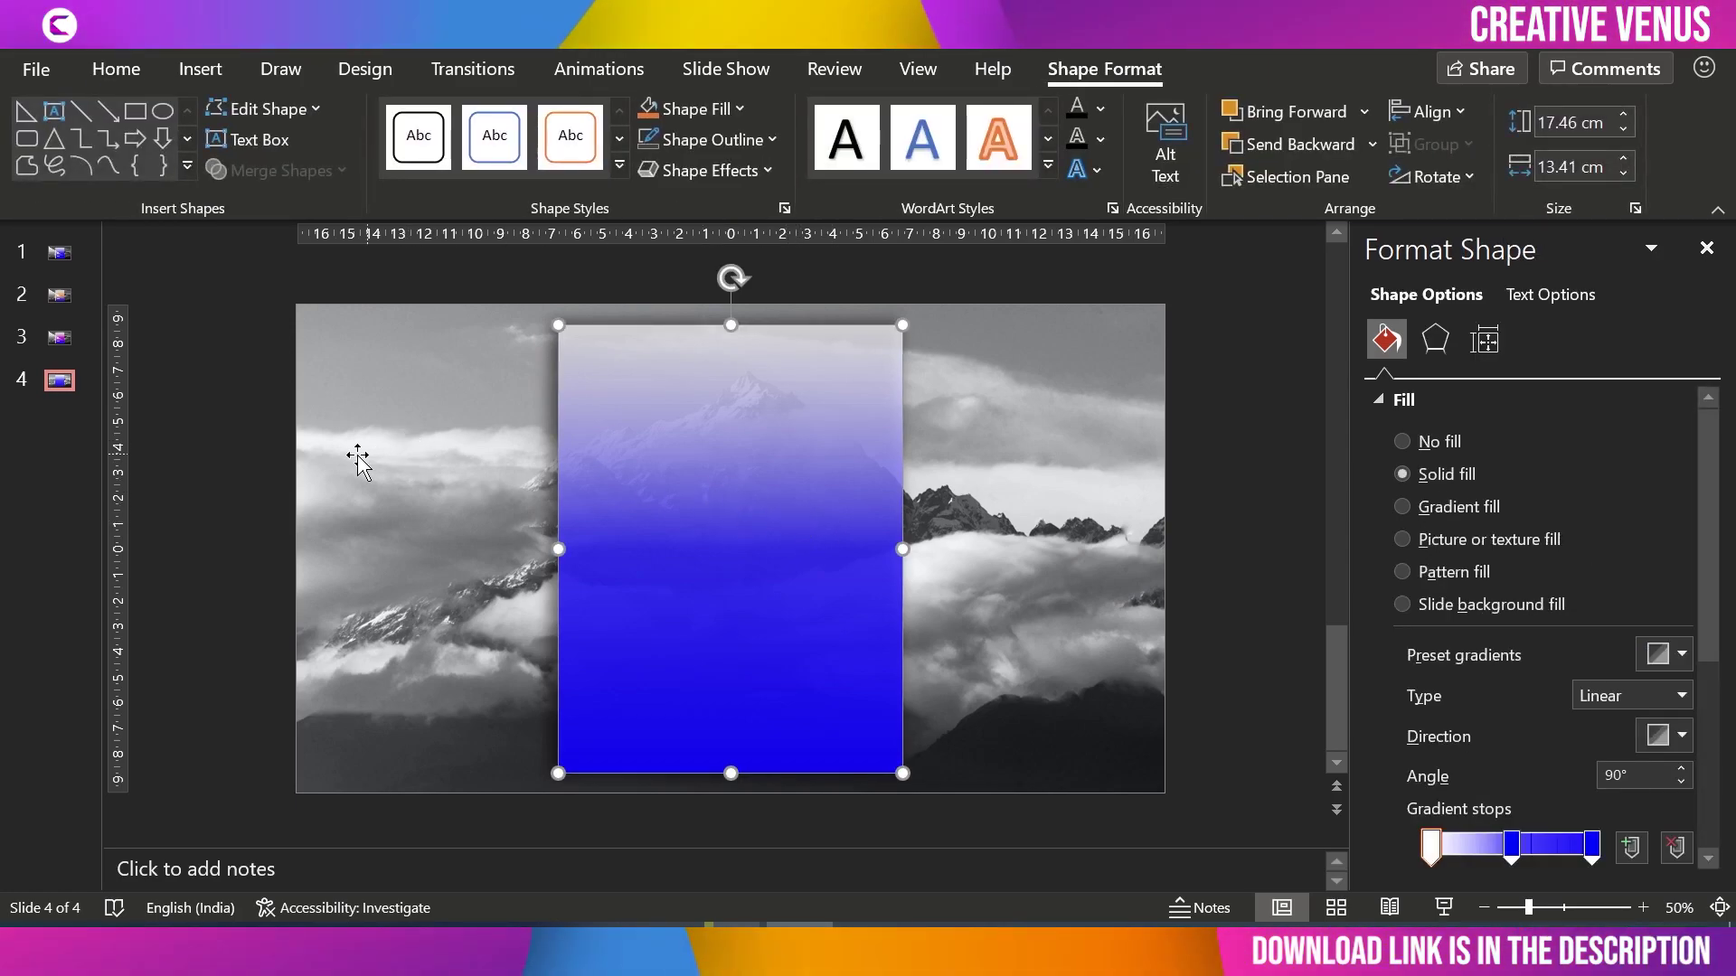
left_click(222, 456)
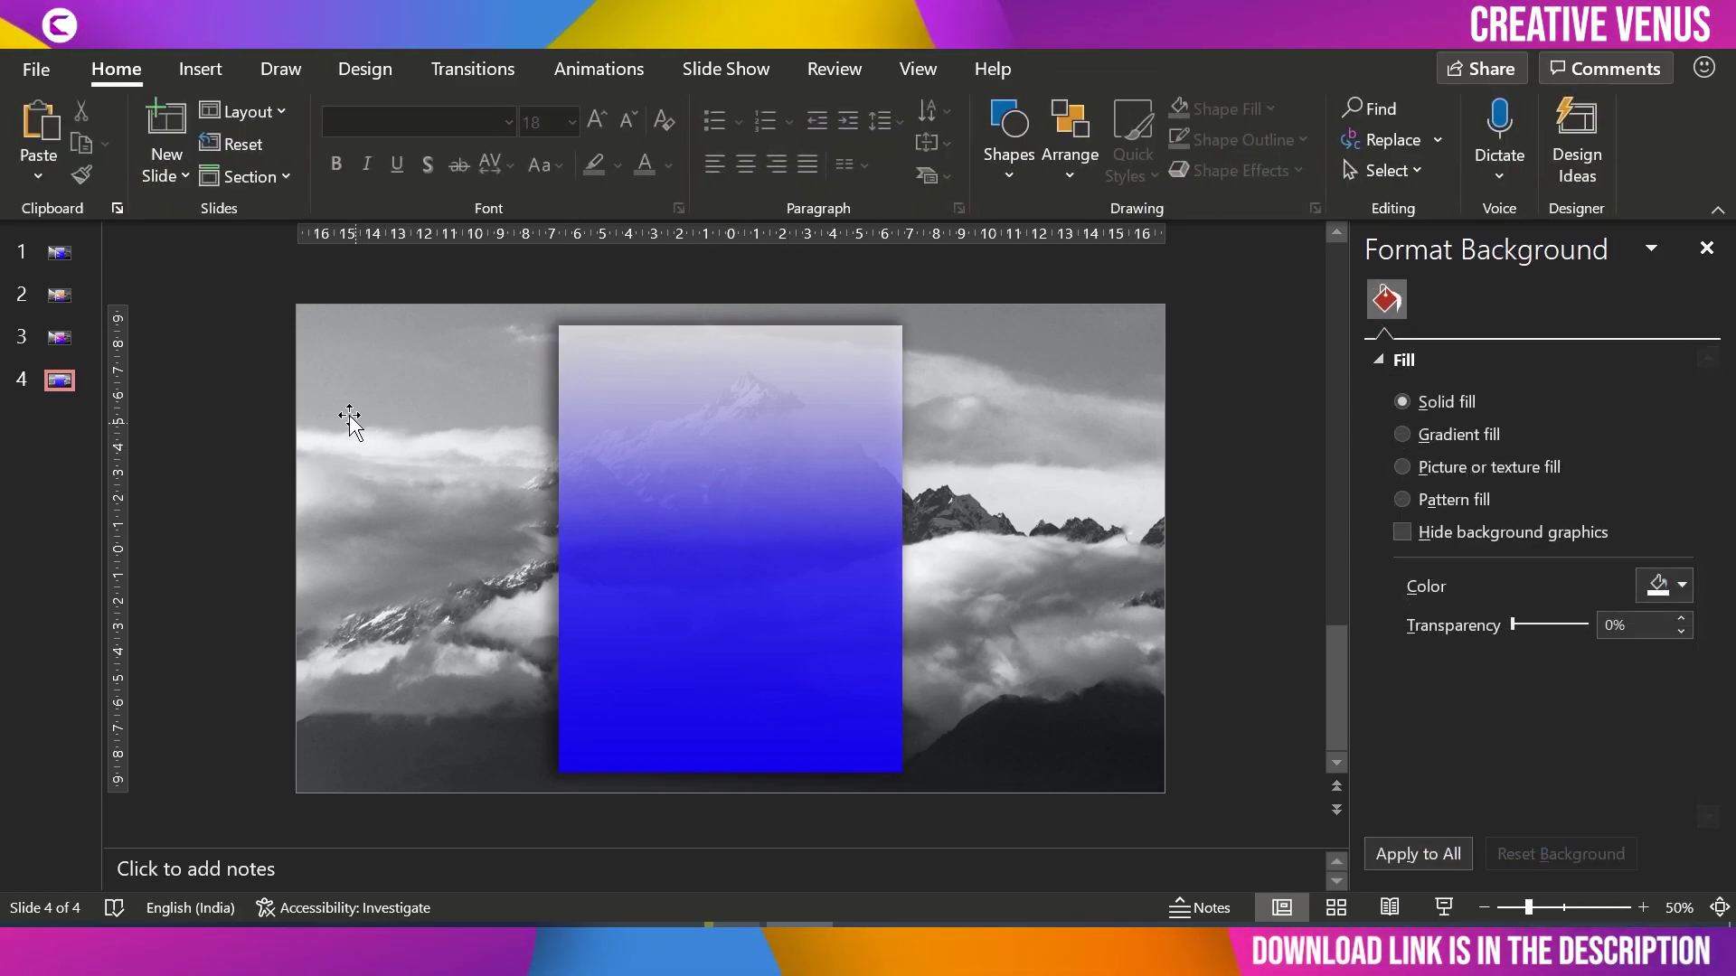
left_click(193, 69)
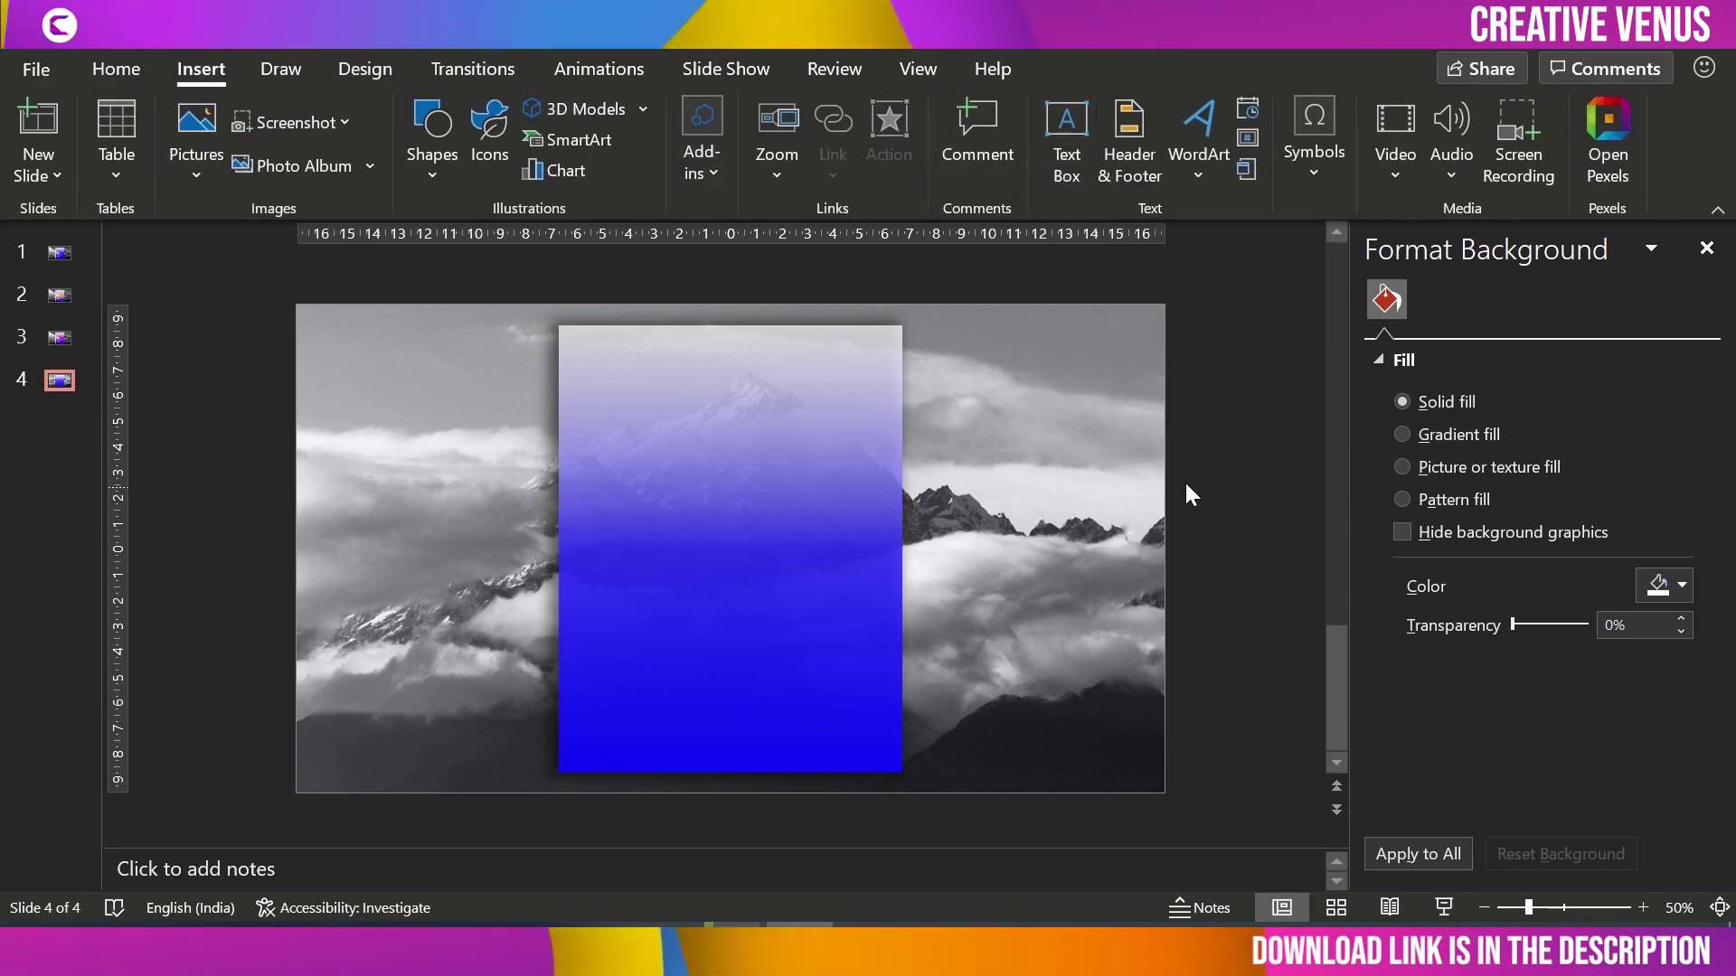
left_click(425, 176)
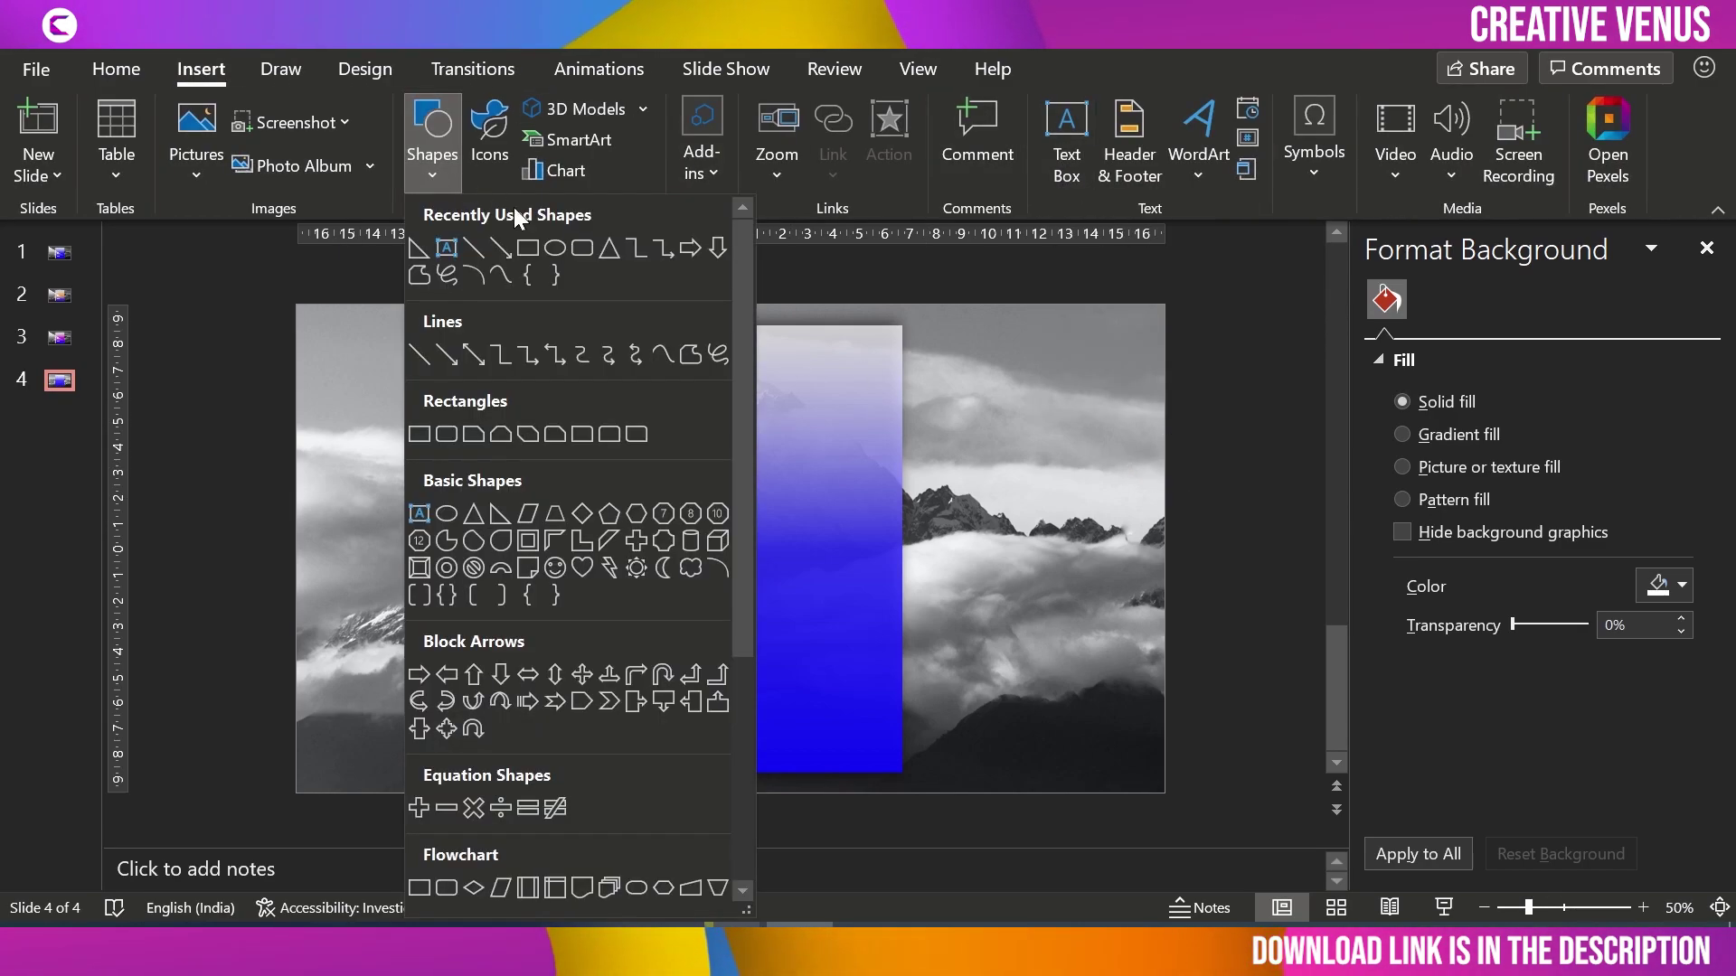
left_click(414, 249)
mouse_move(298, 307)
left_mouse_down()
mouse_move(994, 718)
mouse_move(1165, 794)
left_mouse_up()
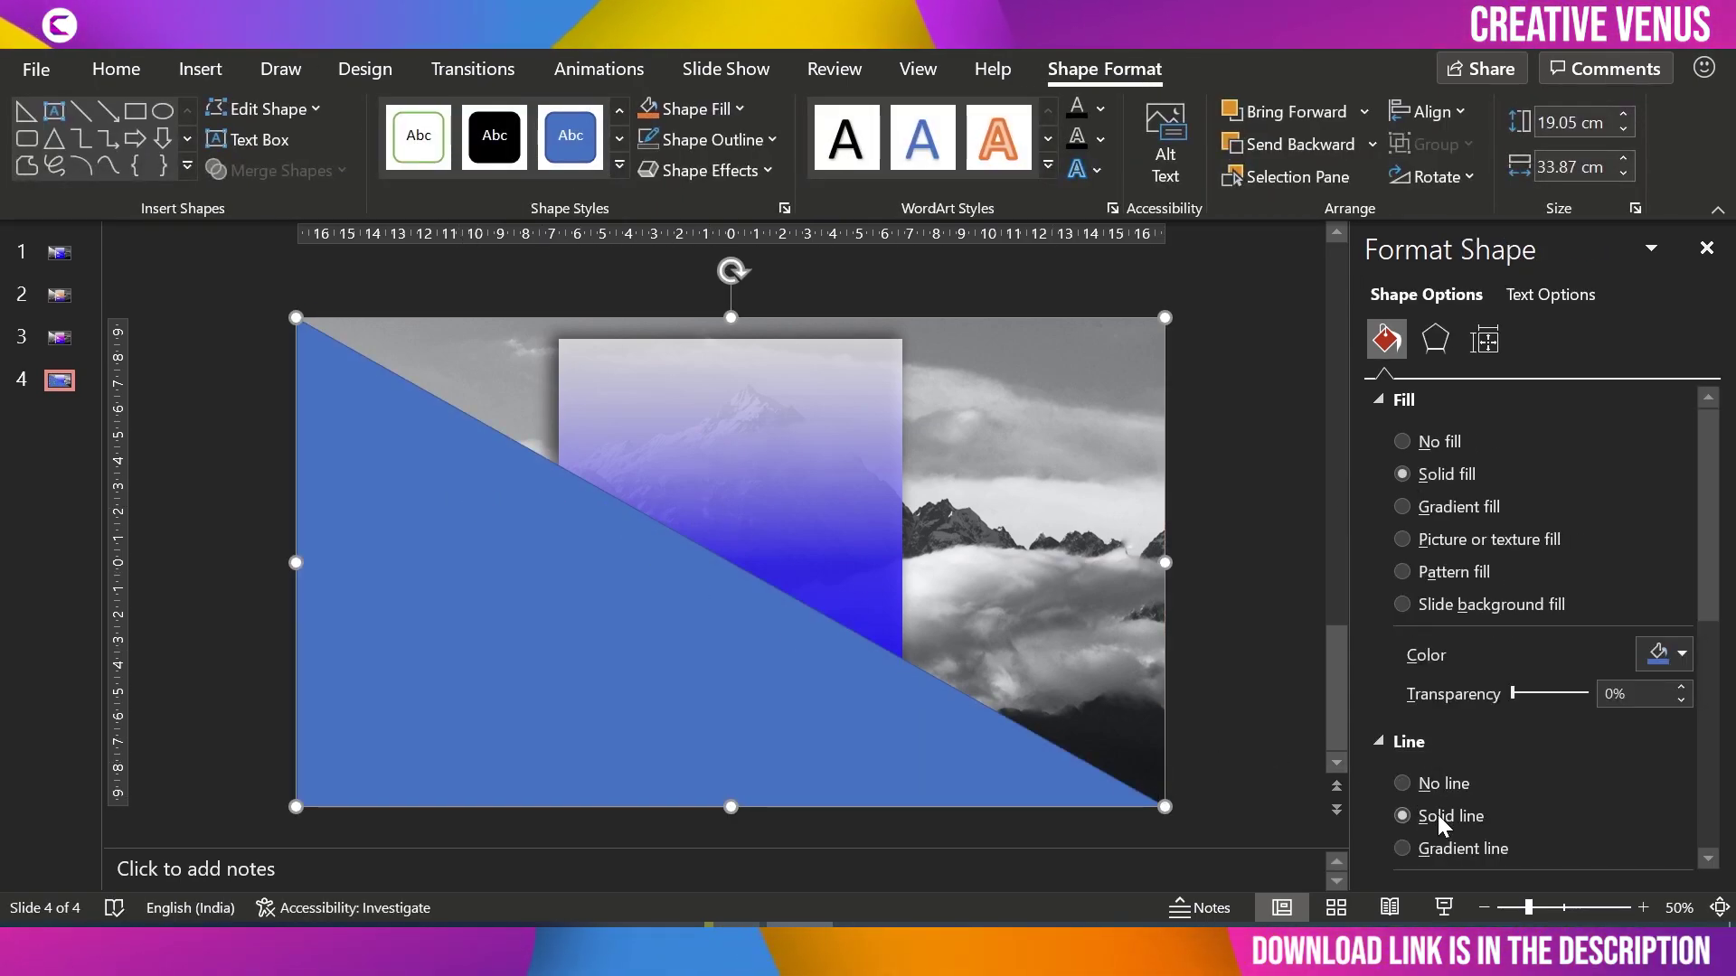
Step: Keep the triangle in front of the photo and remove its outline
left_click(189, 473)
left_click(379, 463)
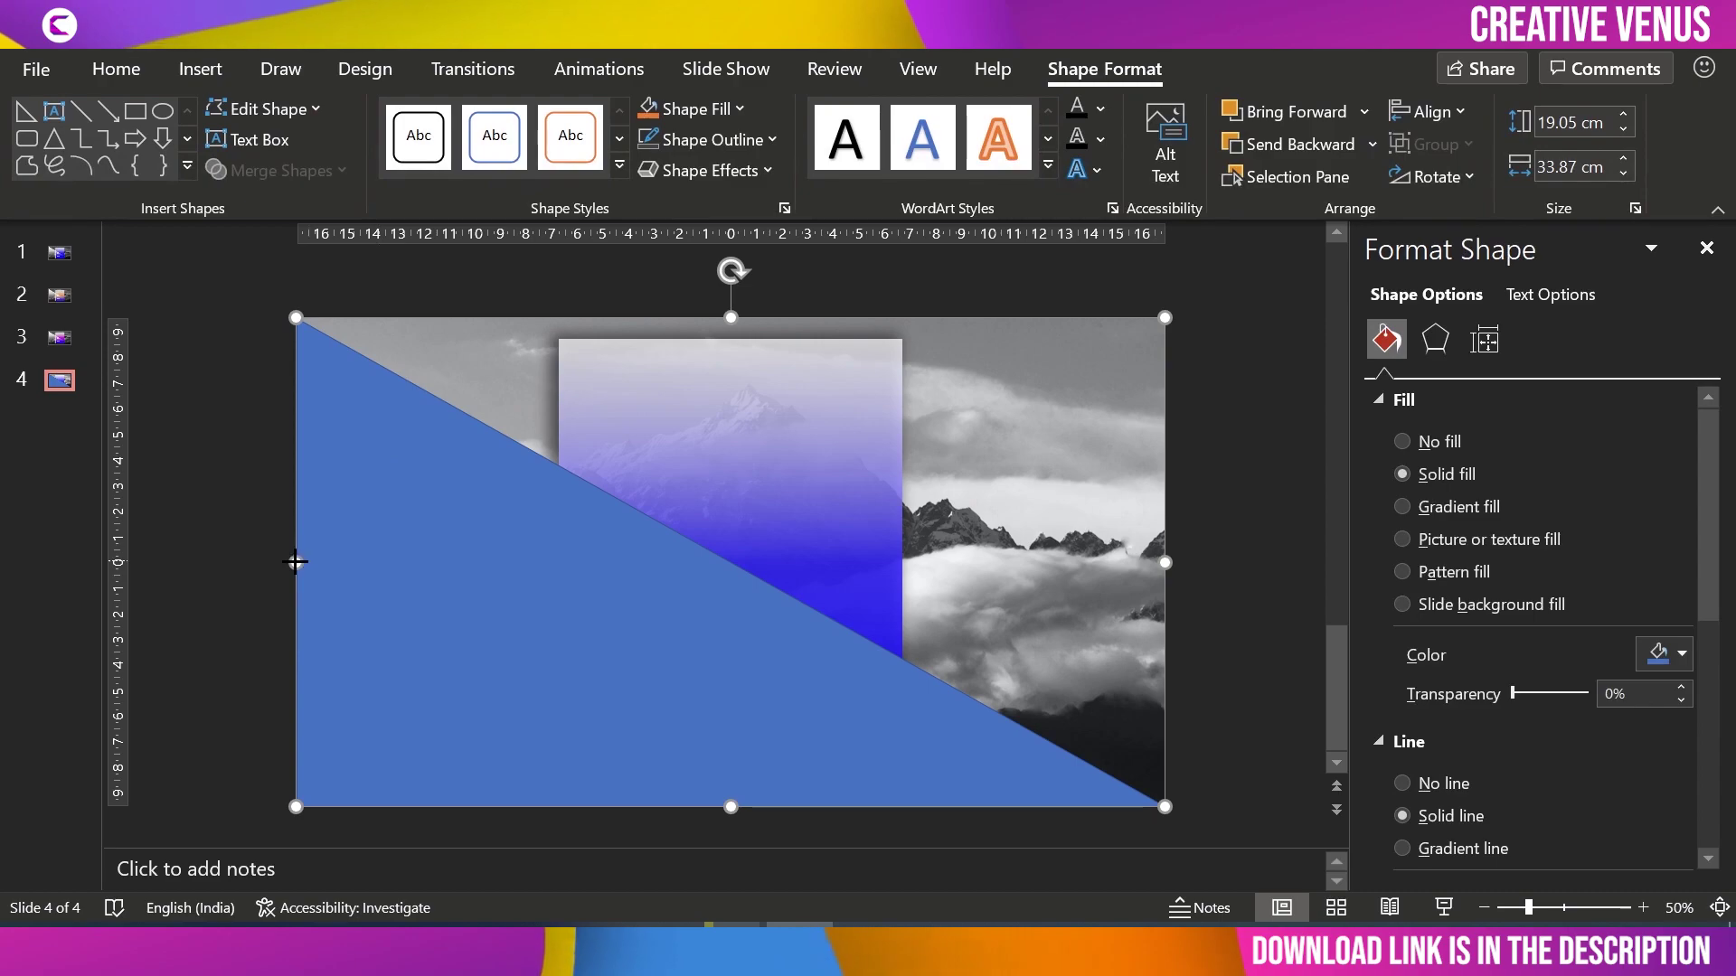
key("ctrl+shift+bracketleft")
key("ctrl+z")
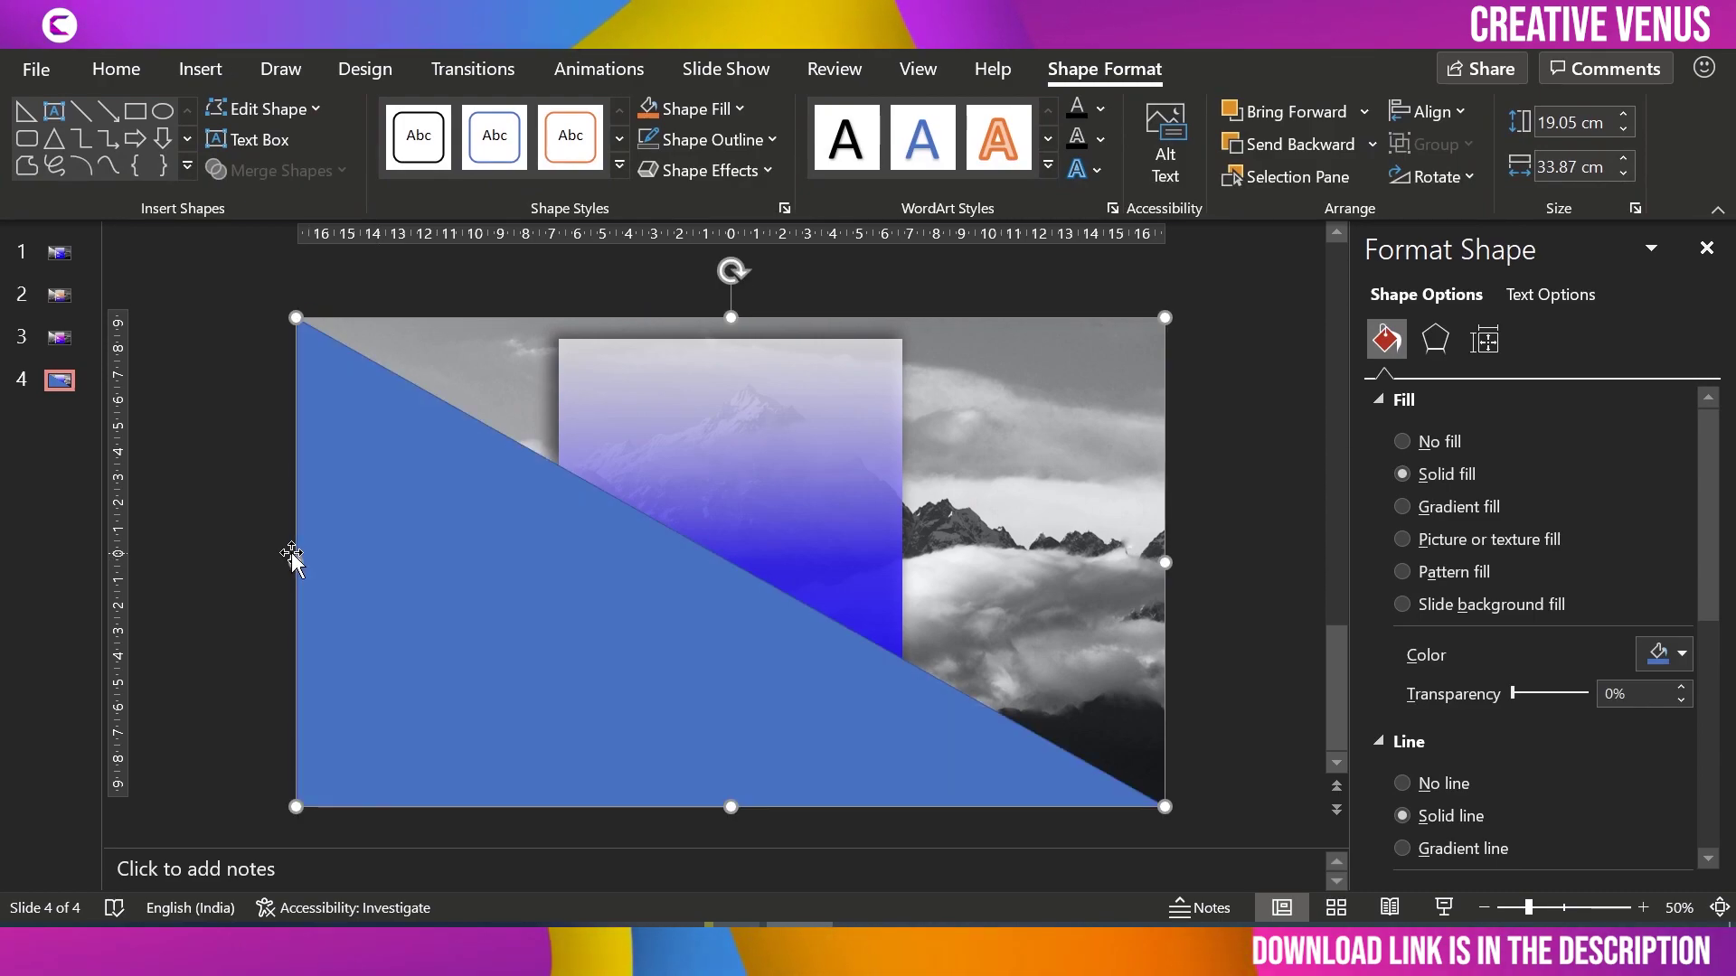
left_click(1208, 461)
left_click(693, 625)
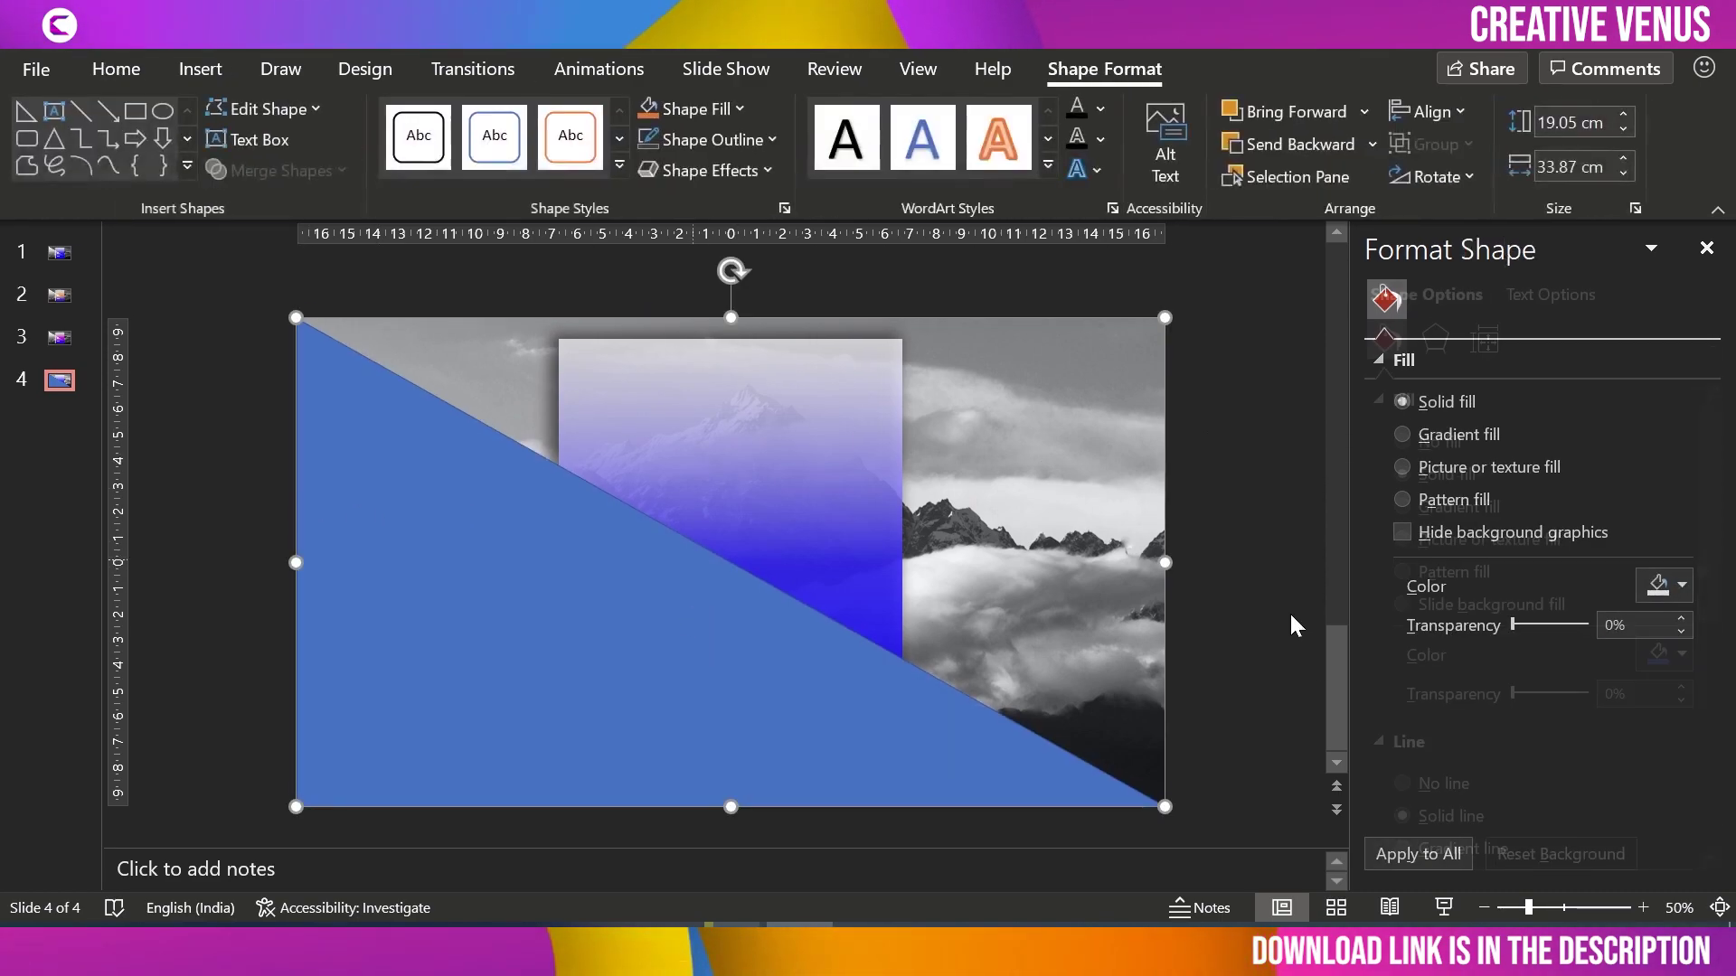
left_click(1449, 783)
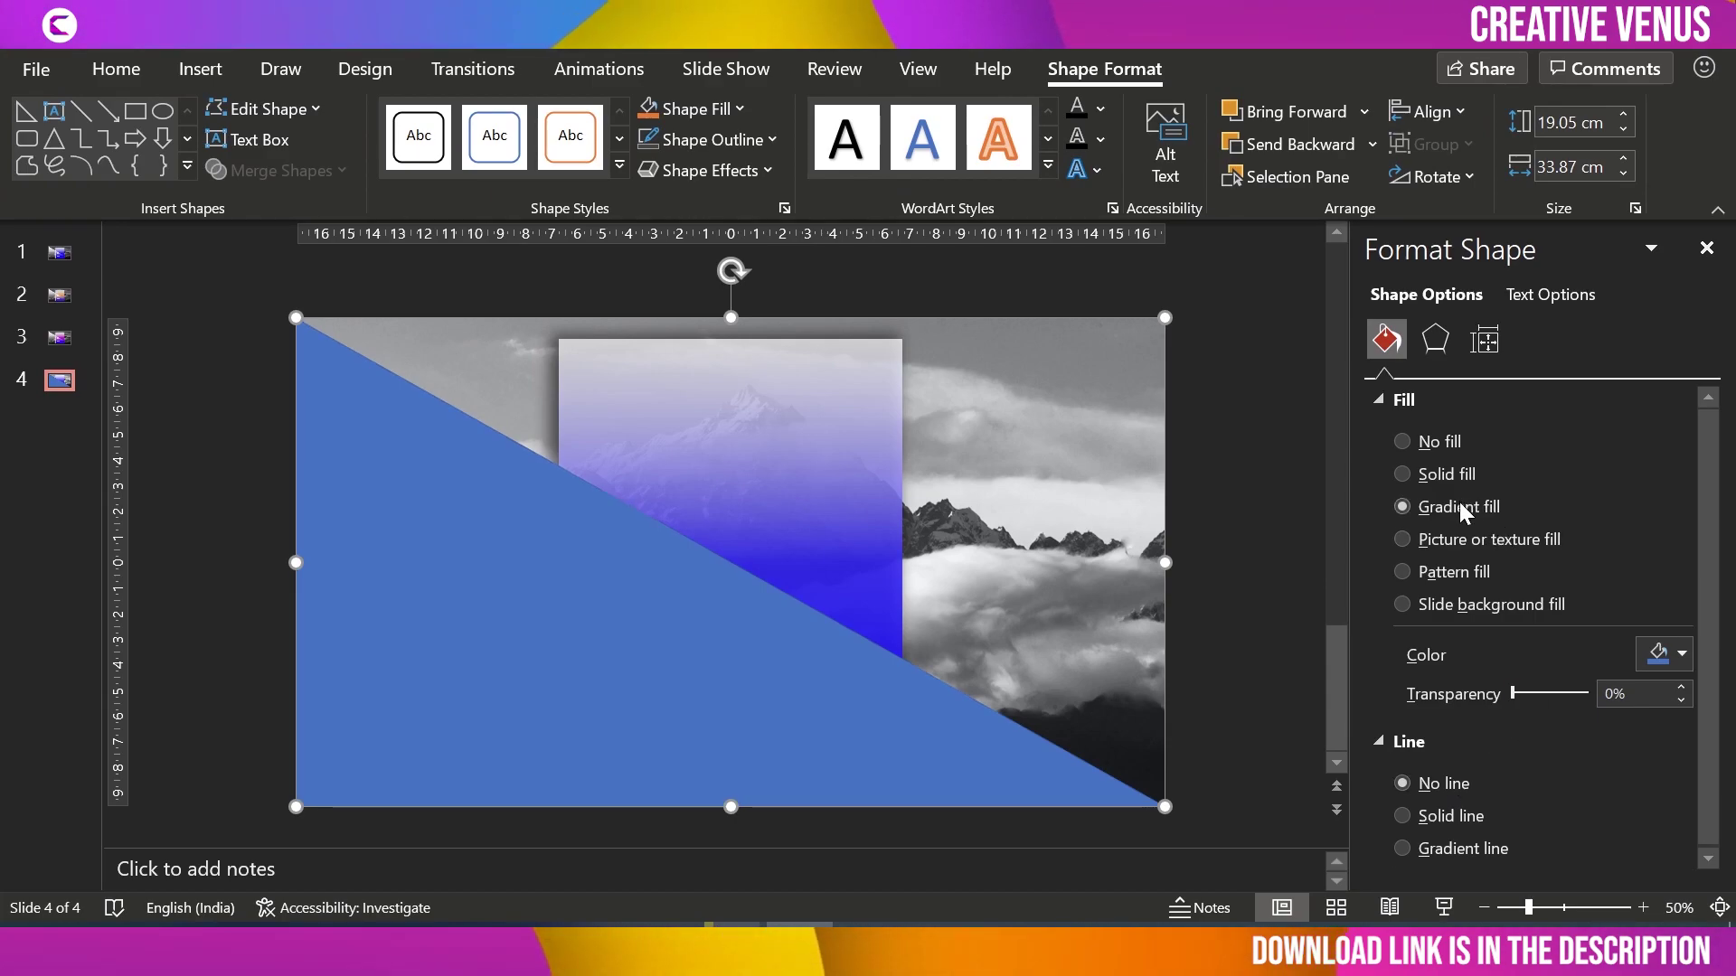
Step: Give the triangle a two-stop gradient fill with both stops white
left_click(1459, 504)
scroll(1717, 633, "down", 3)
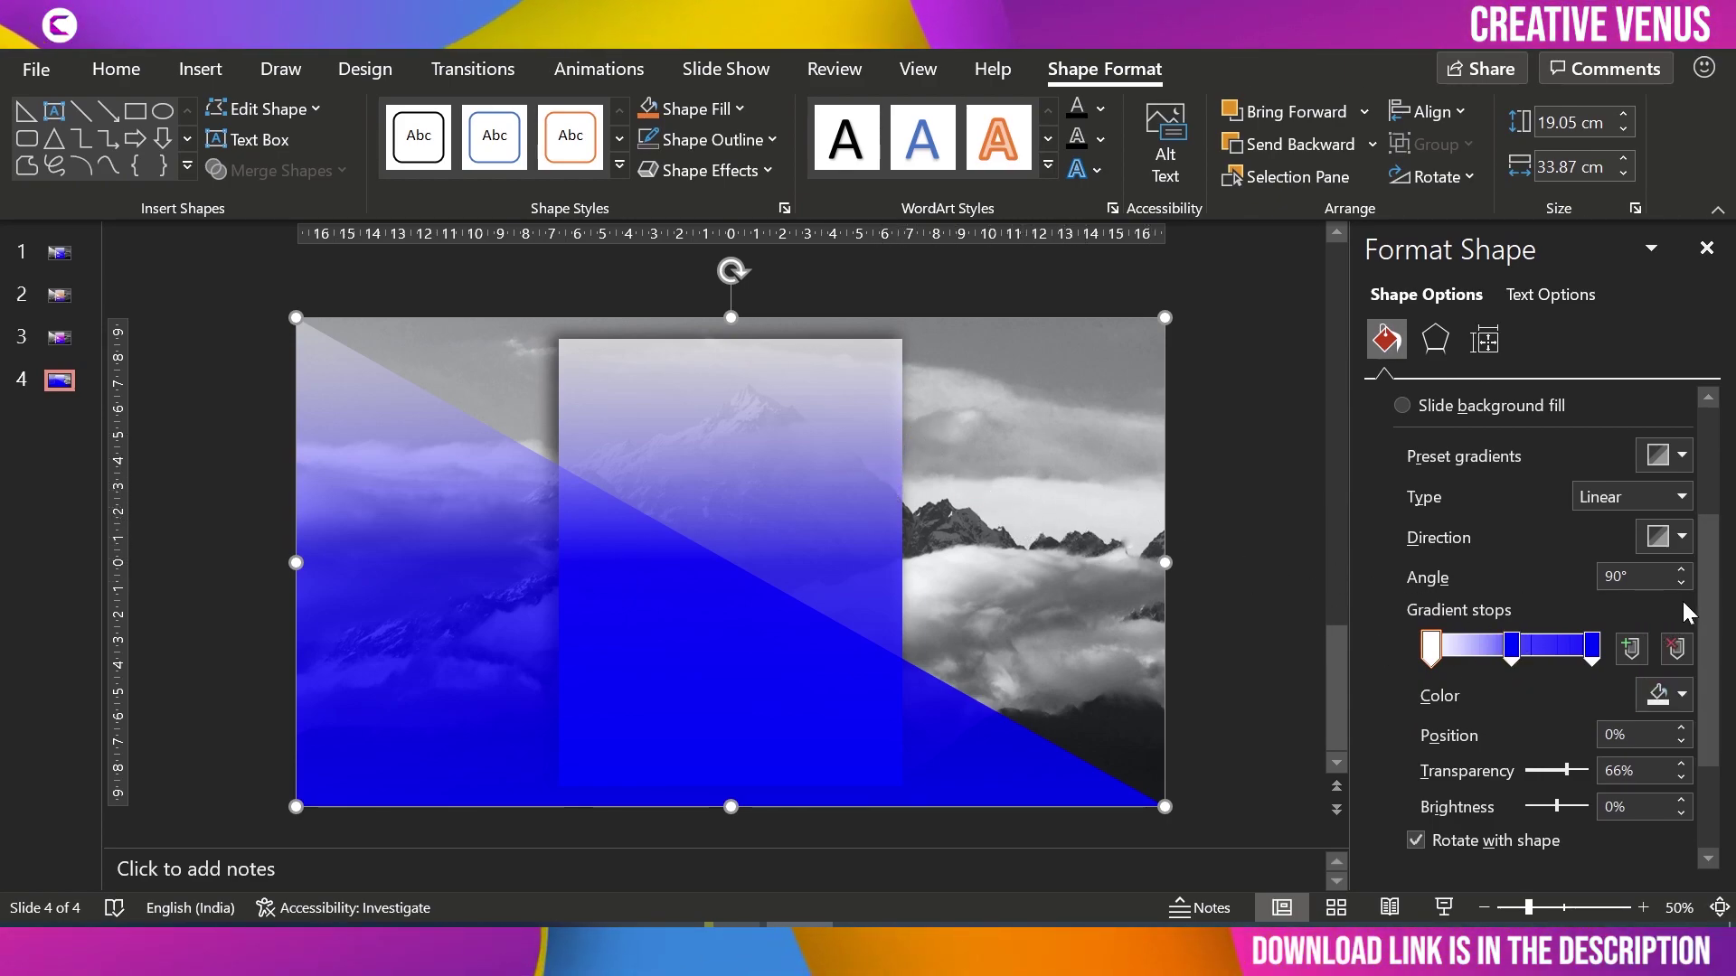
scroll(1684, 612, "down", 2)
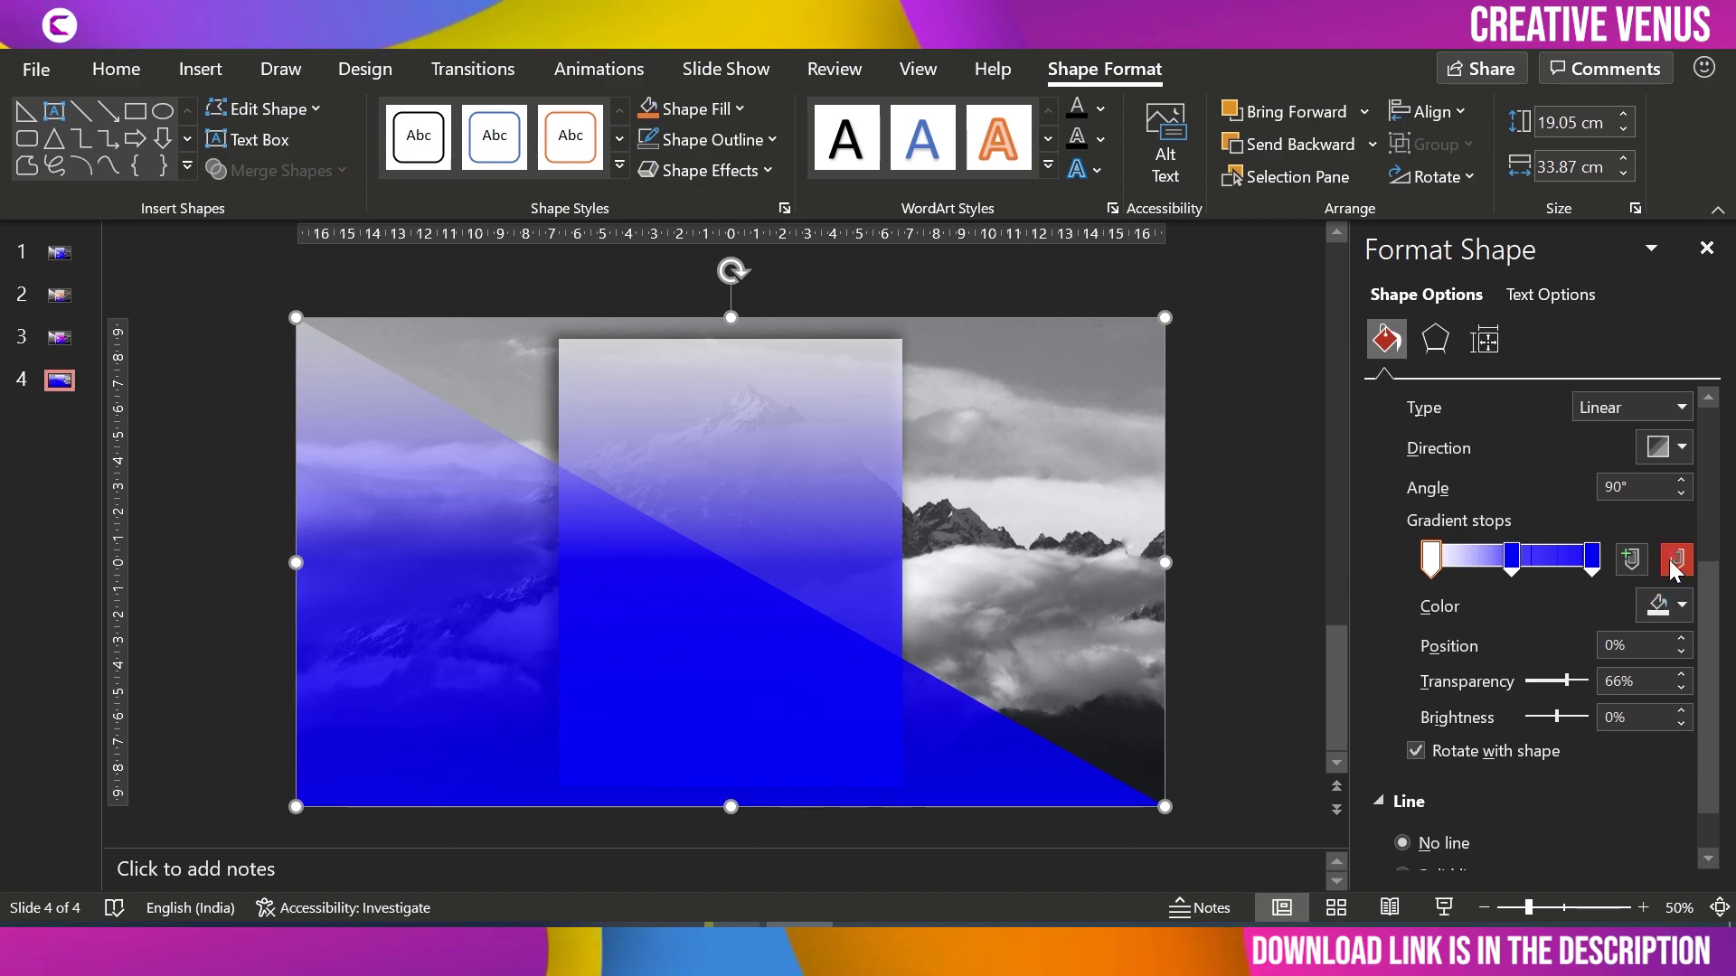
left_click(1674, 562)
left_click_drag(1510, 570, 1390, 565)
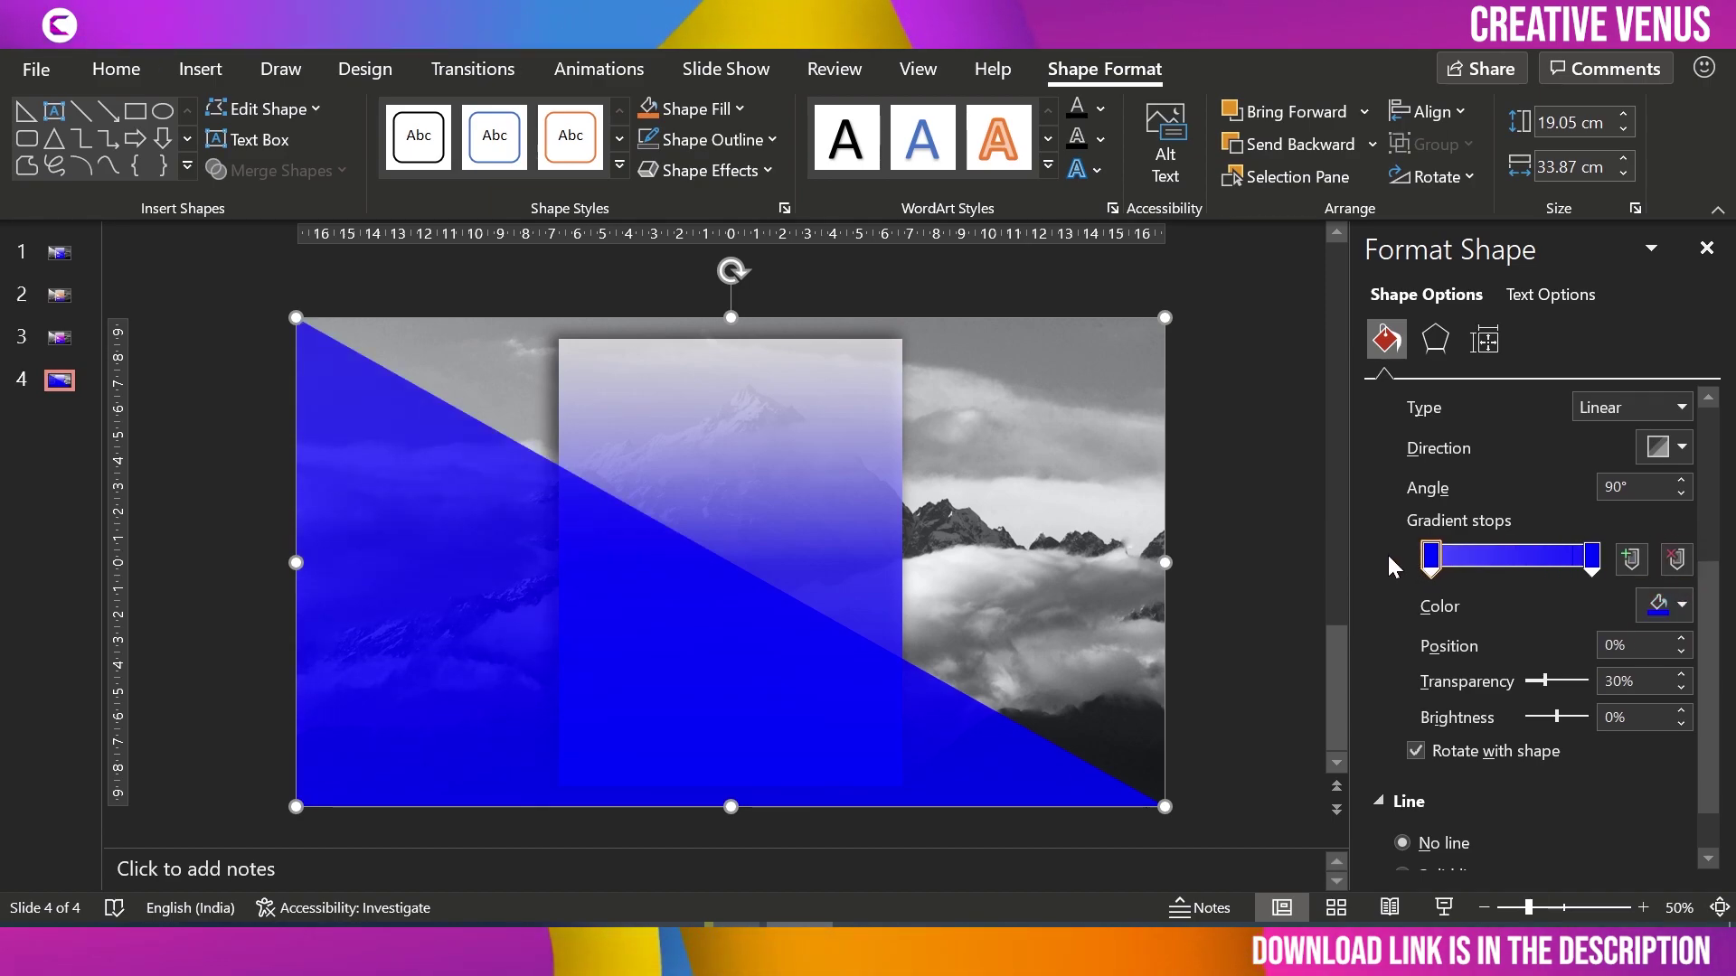
left_click(1667, 604)
left_click(1507, 240)
left_click(1595, 562)
left_click(1668, 603)
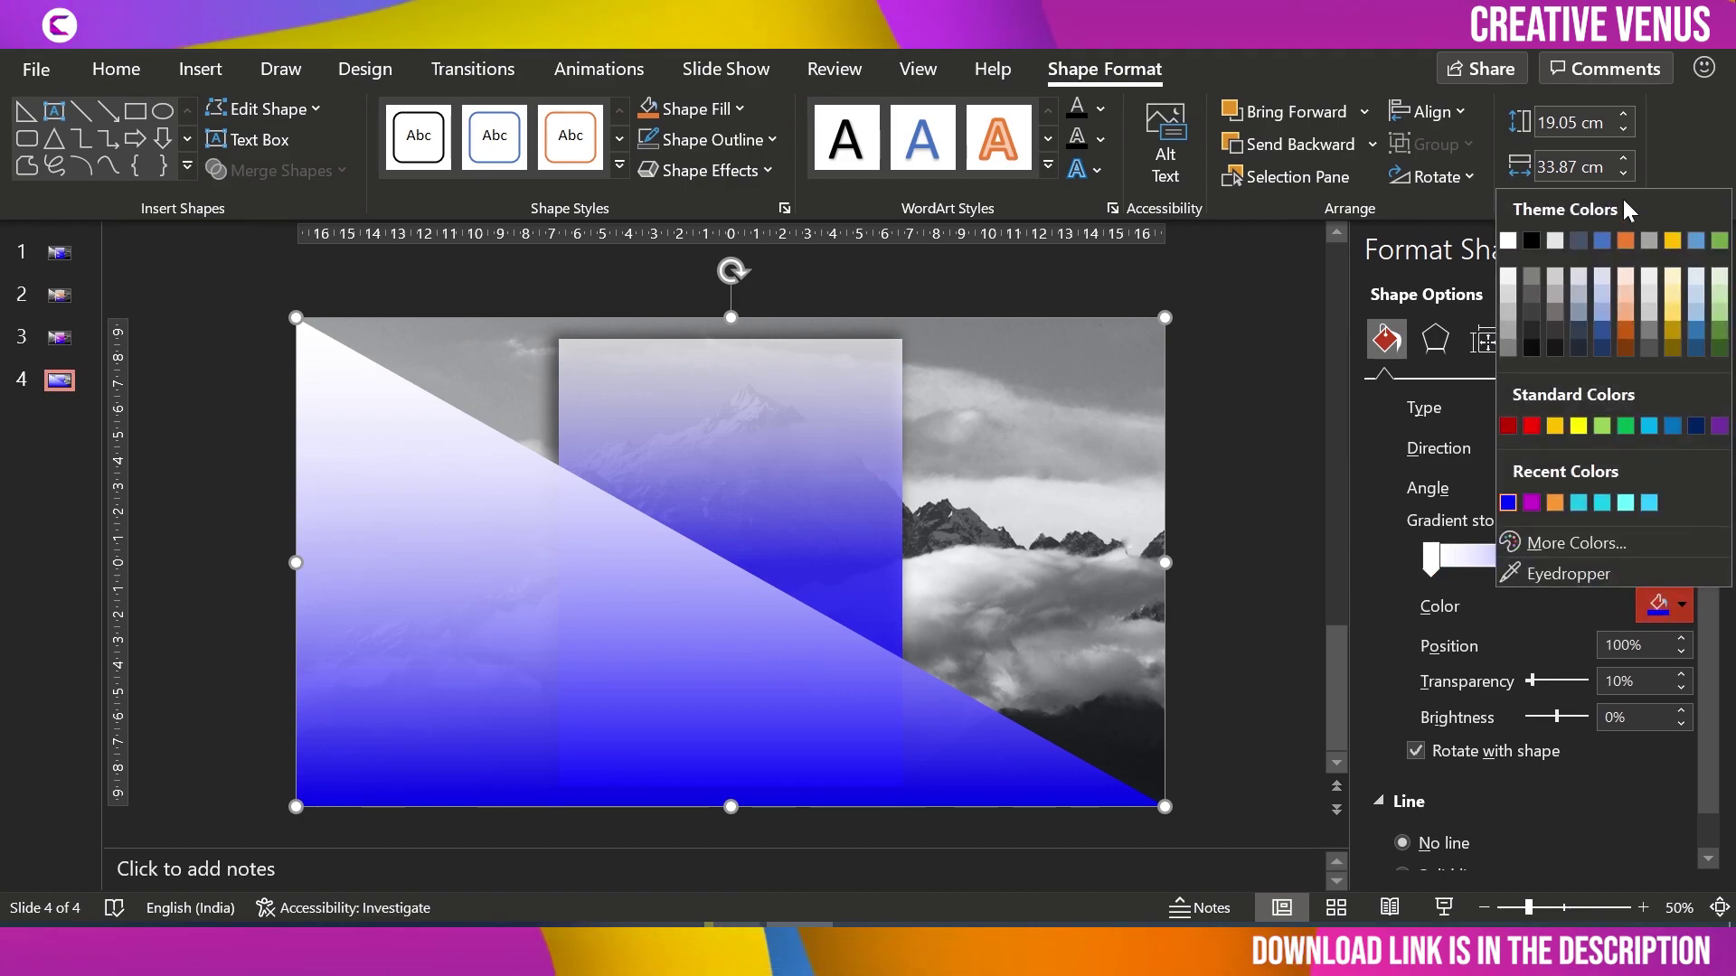
left_click(1507, 240)
Step: Make the end stop 100% transparent and position it at 71%
left_click(1430, 566)
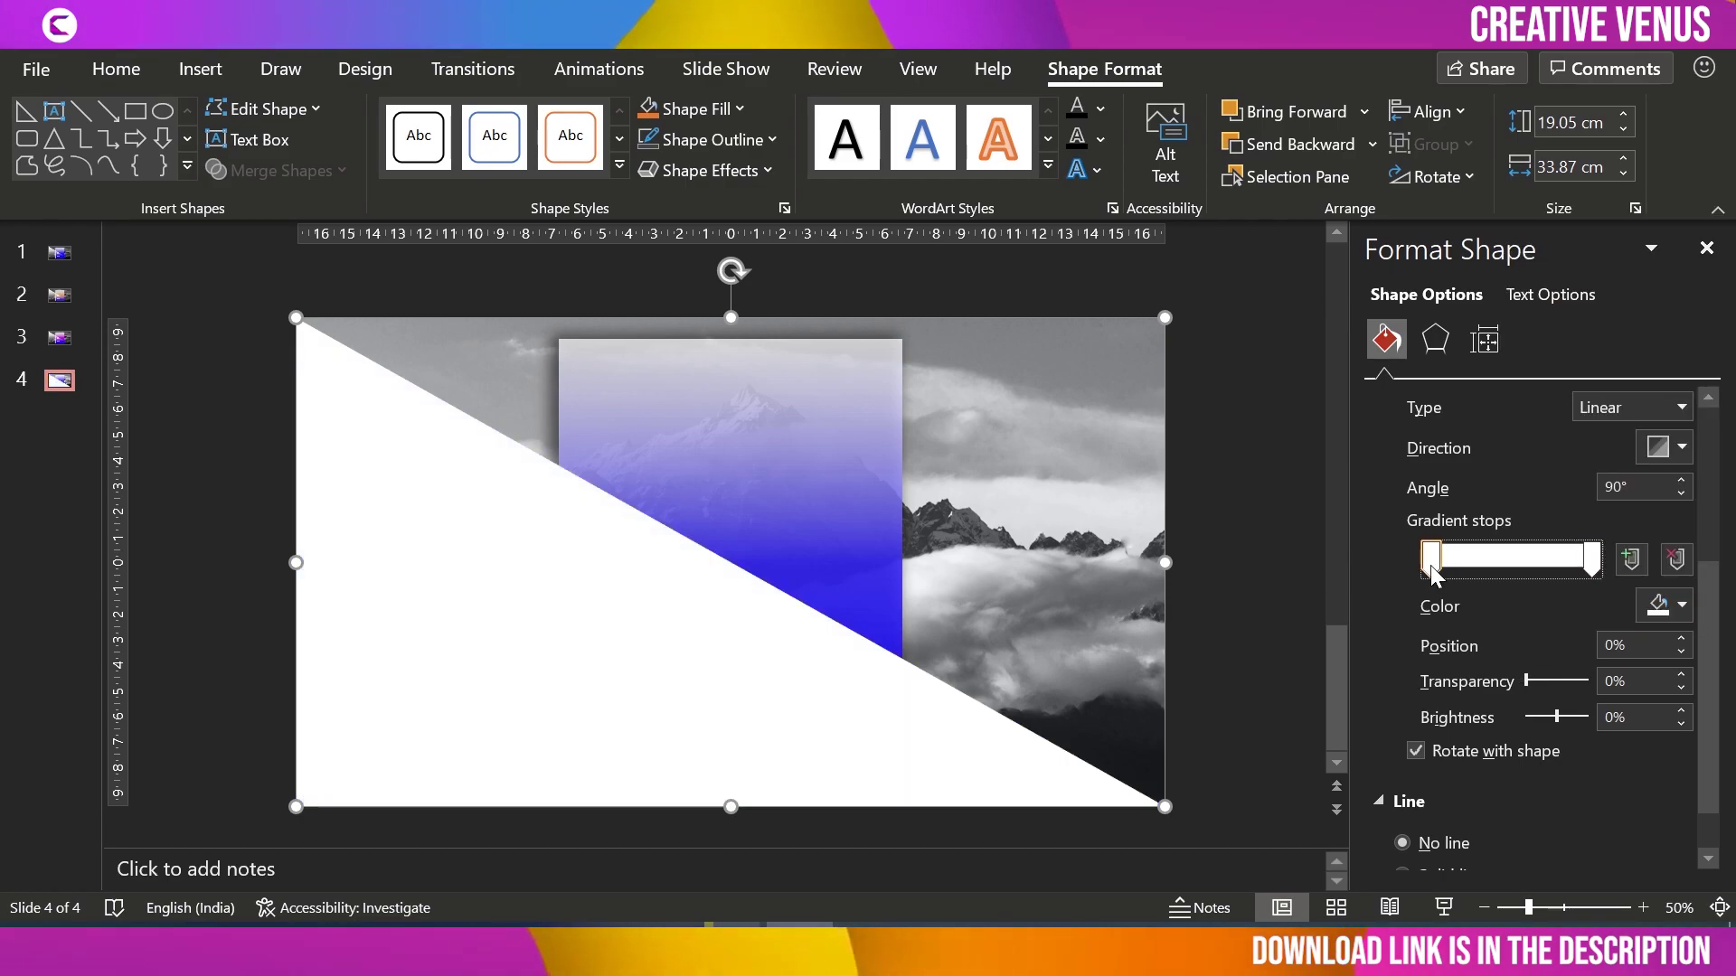
left_click(1591, 559)
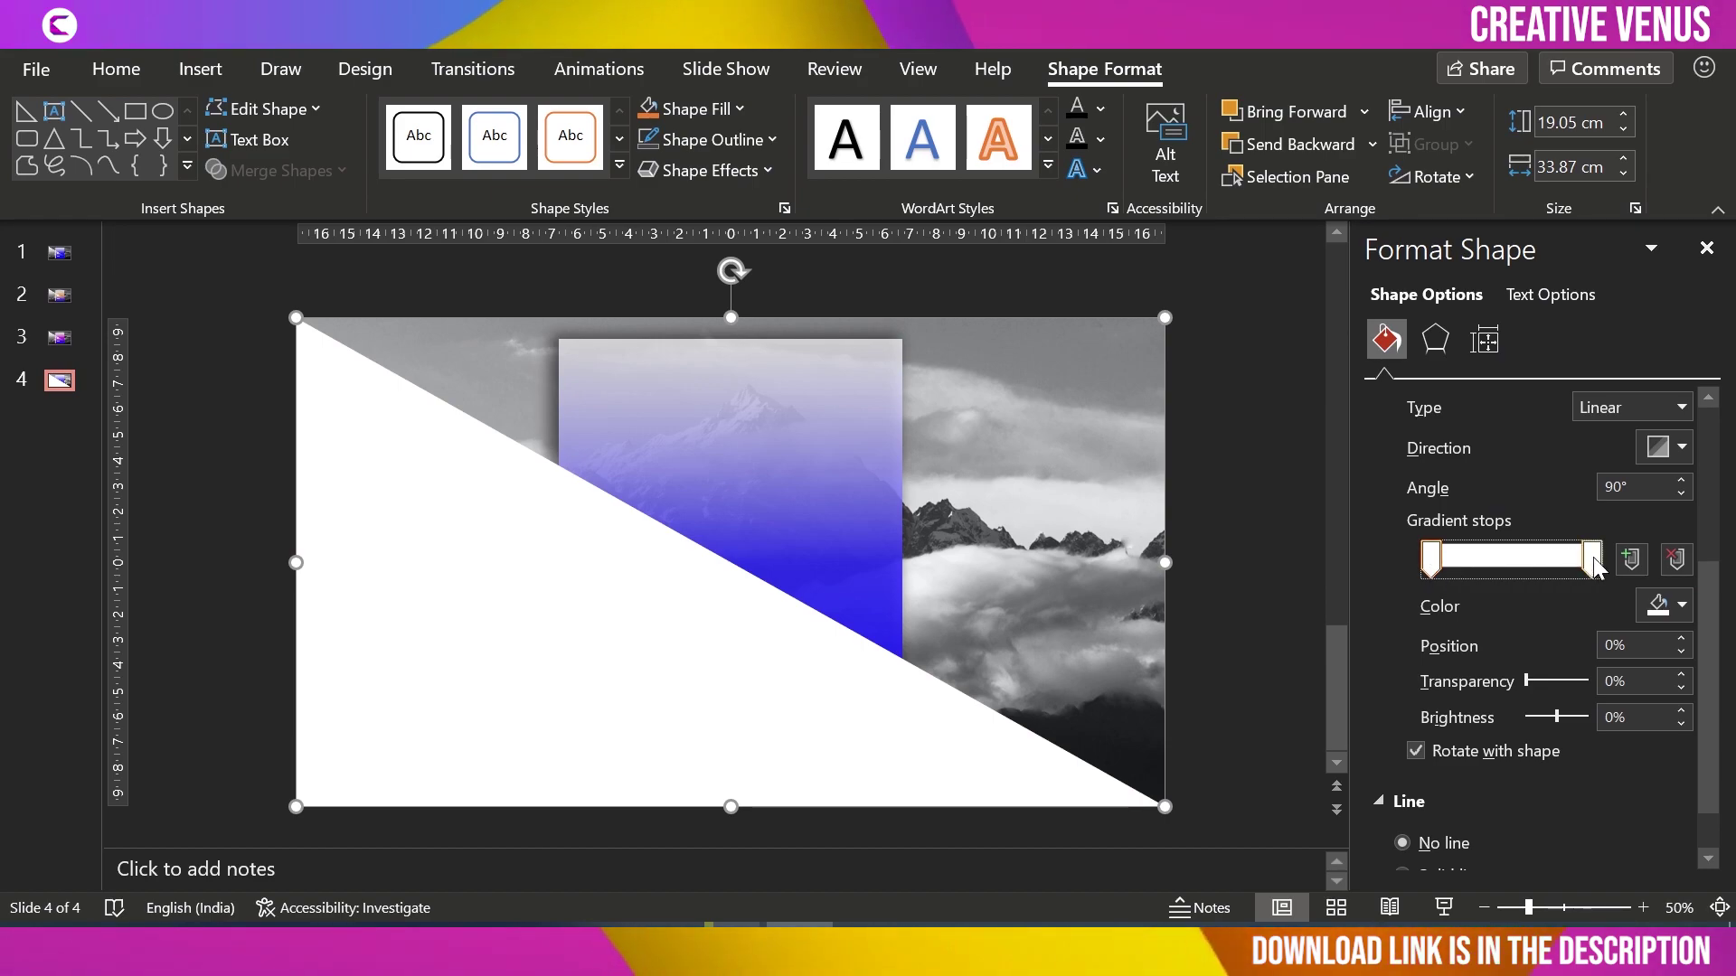
left_click_drag(1526, 676, 1589, 676)
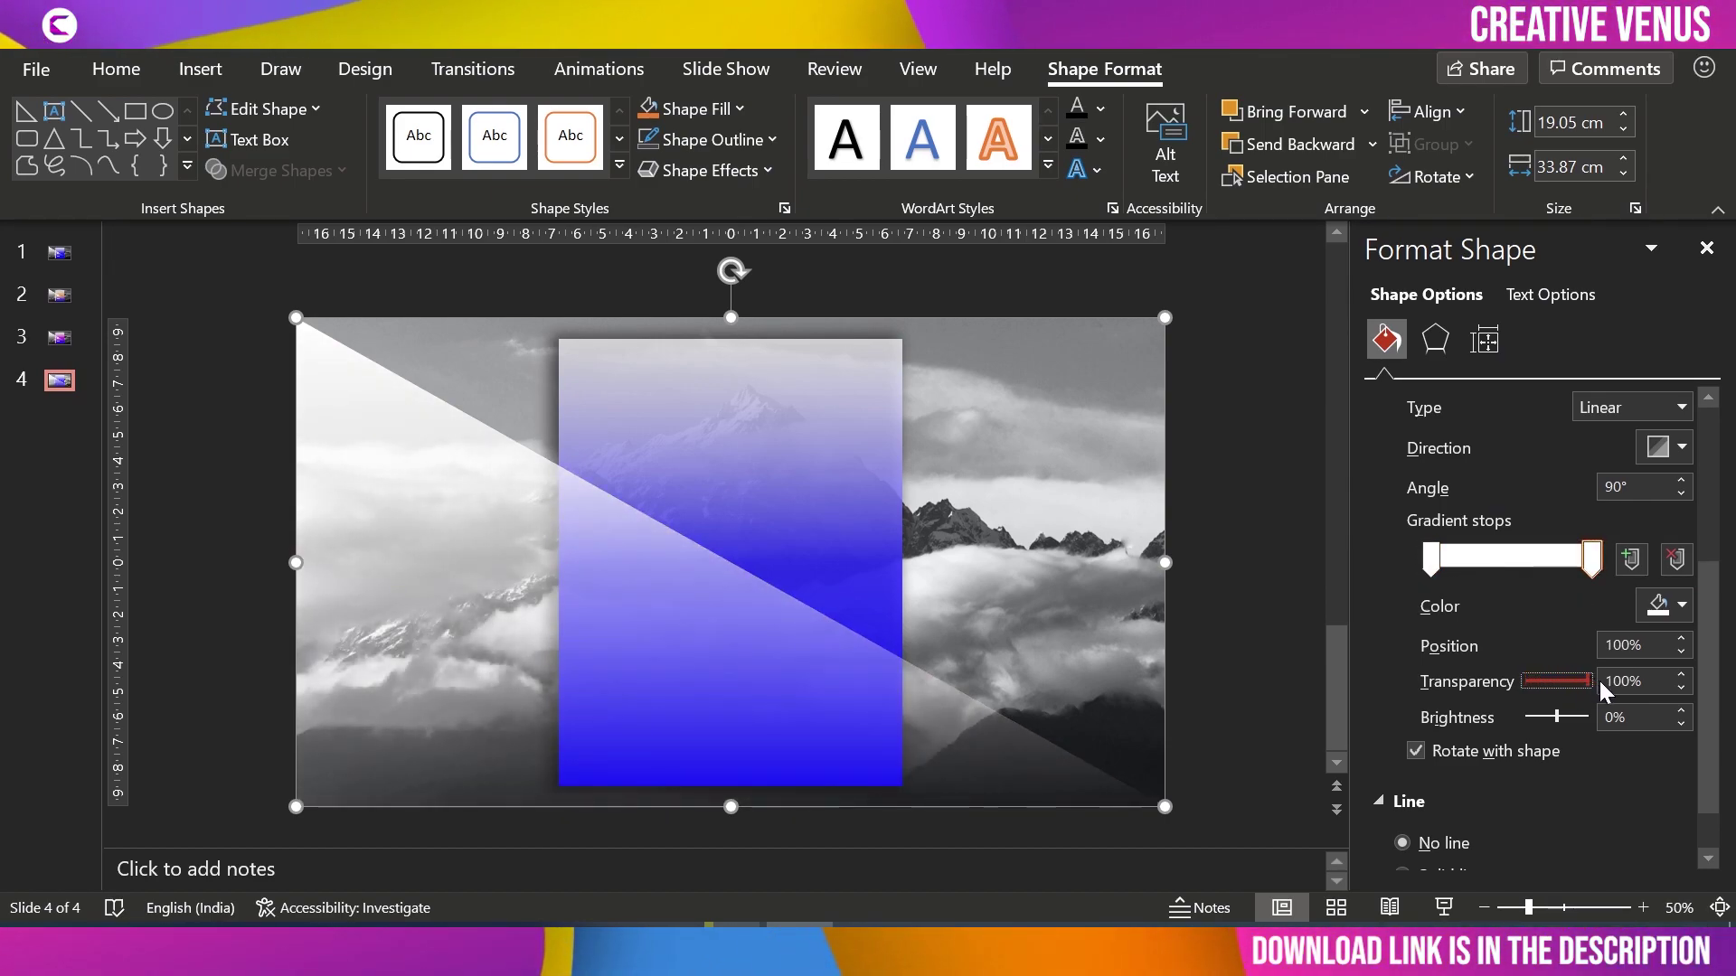
left_click_drag(1591, 569, 1542, 561)
double_click(1618, 645)
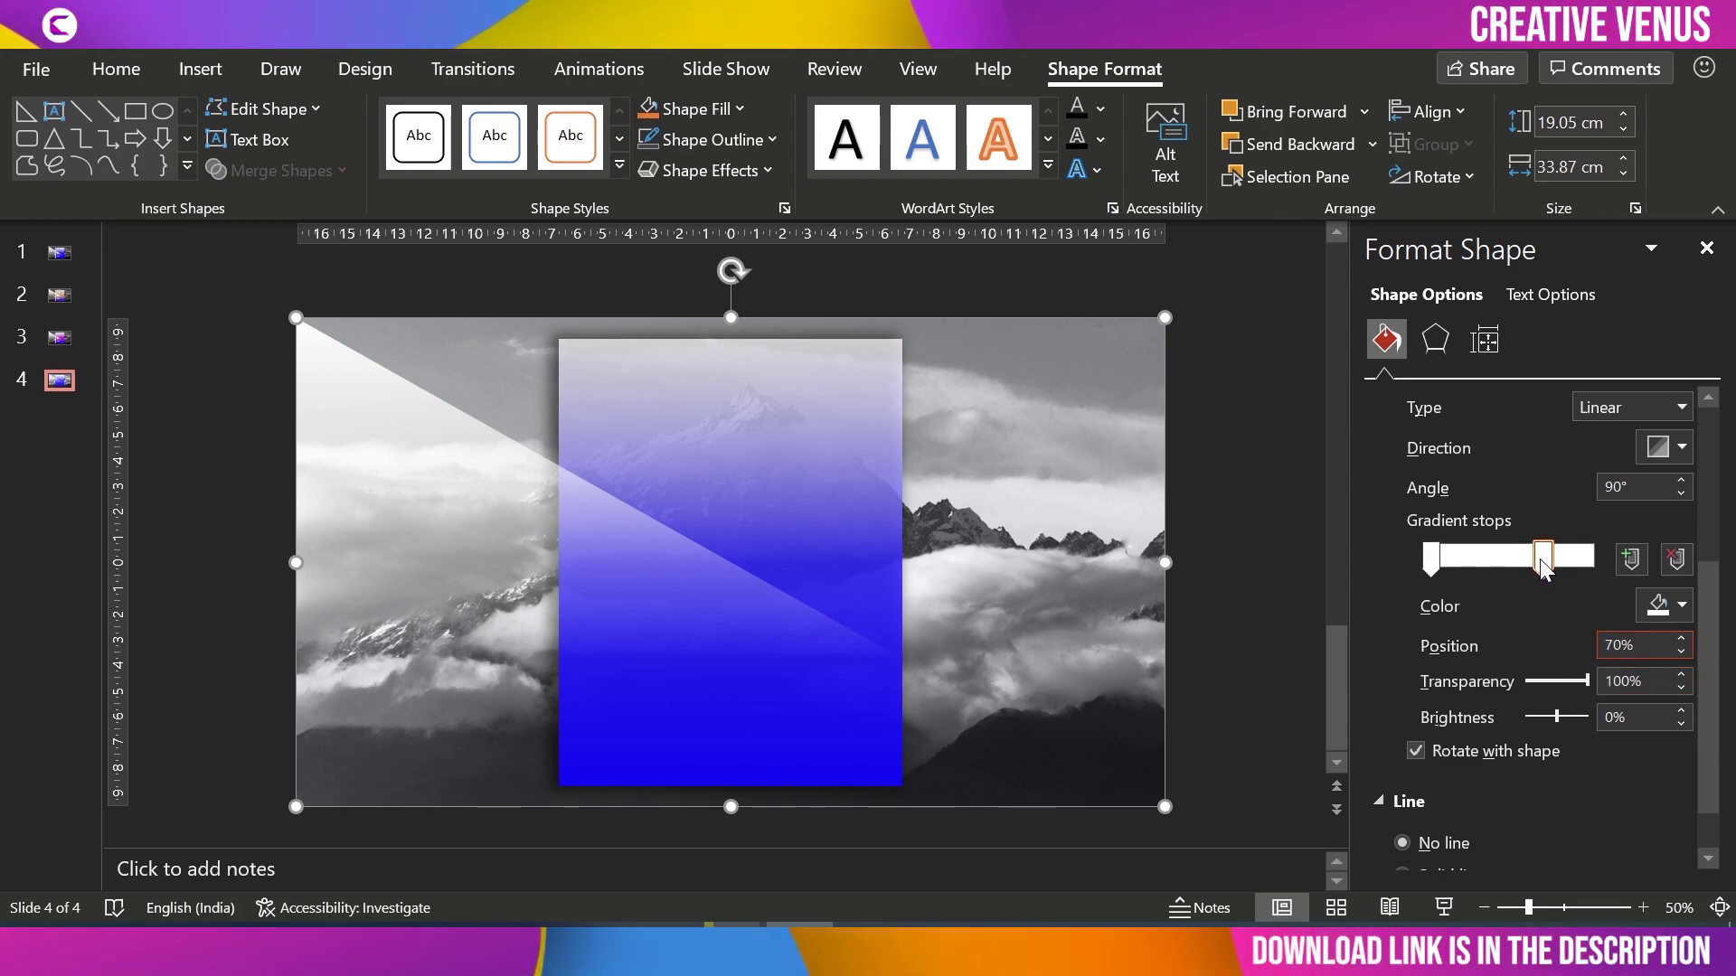
left_click_drag(1542, 558, 1543, 557)
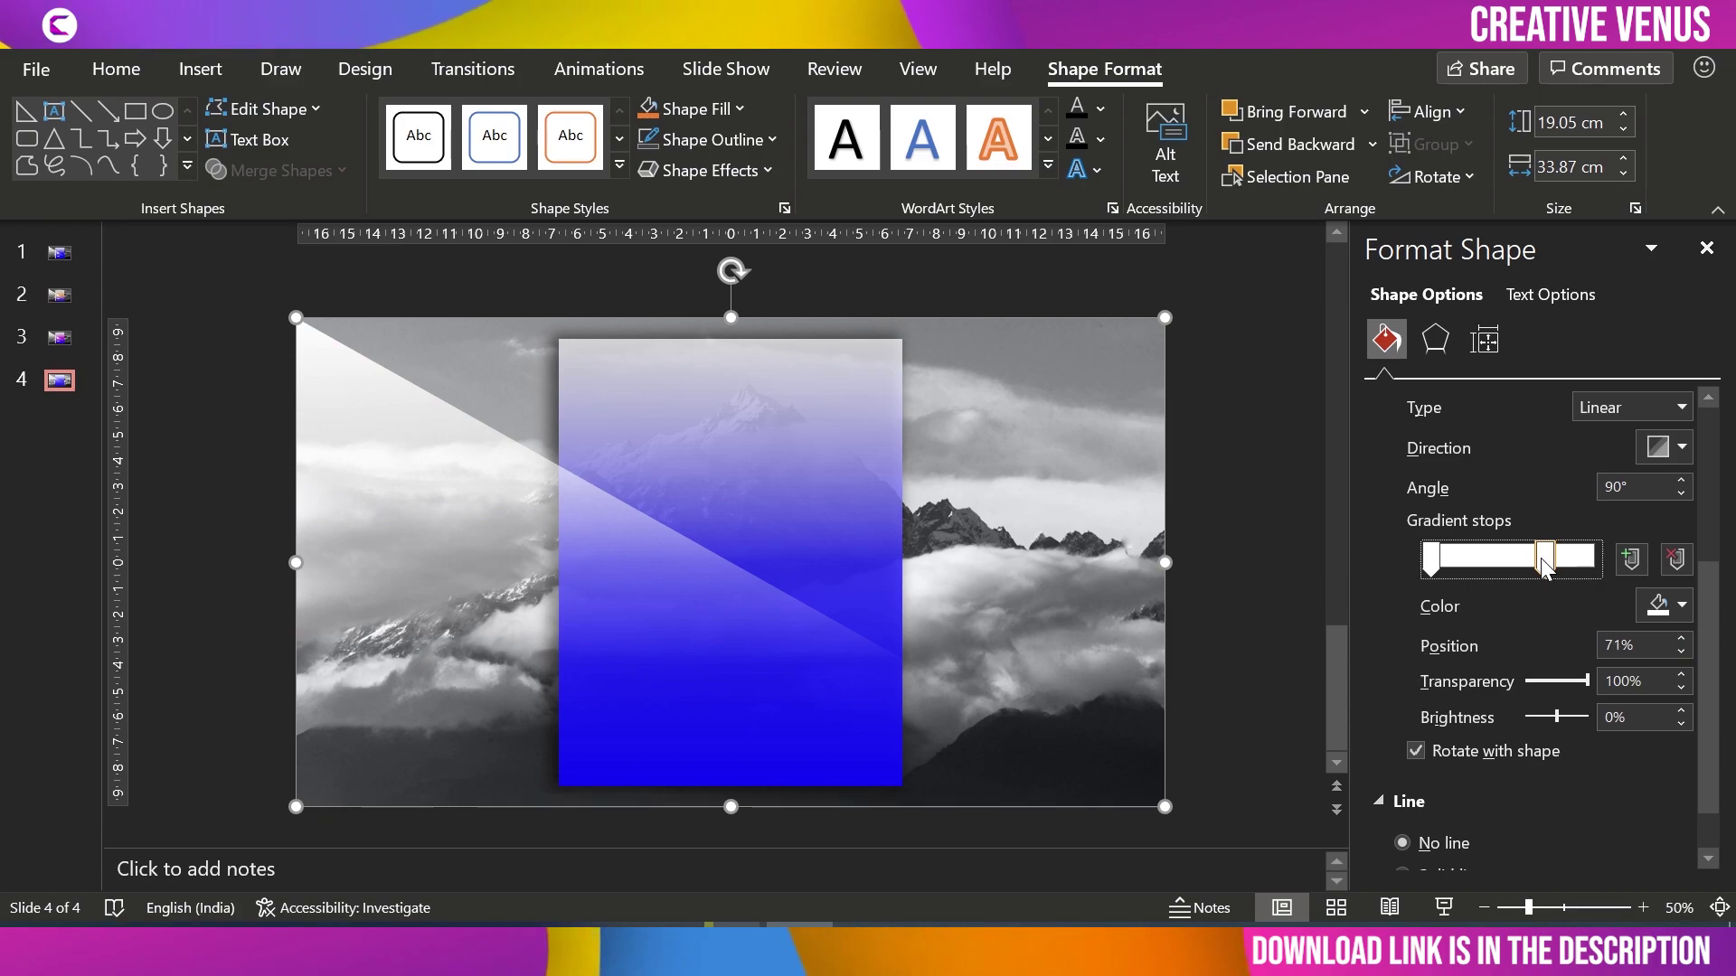
Step: Set the white starting stop's transparency to 21%
left_click(1429, 559)
left_click_drag(1526, 683, 1539, 682)
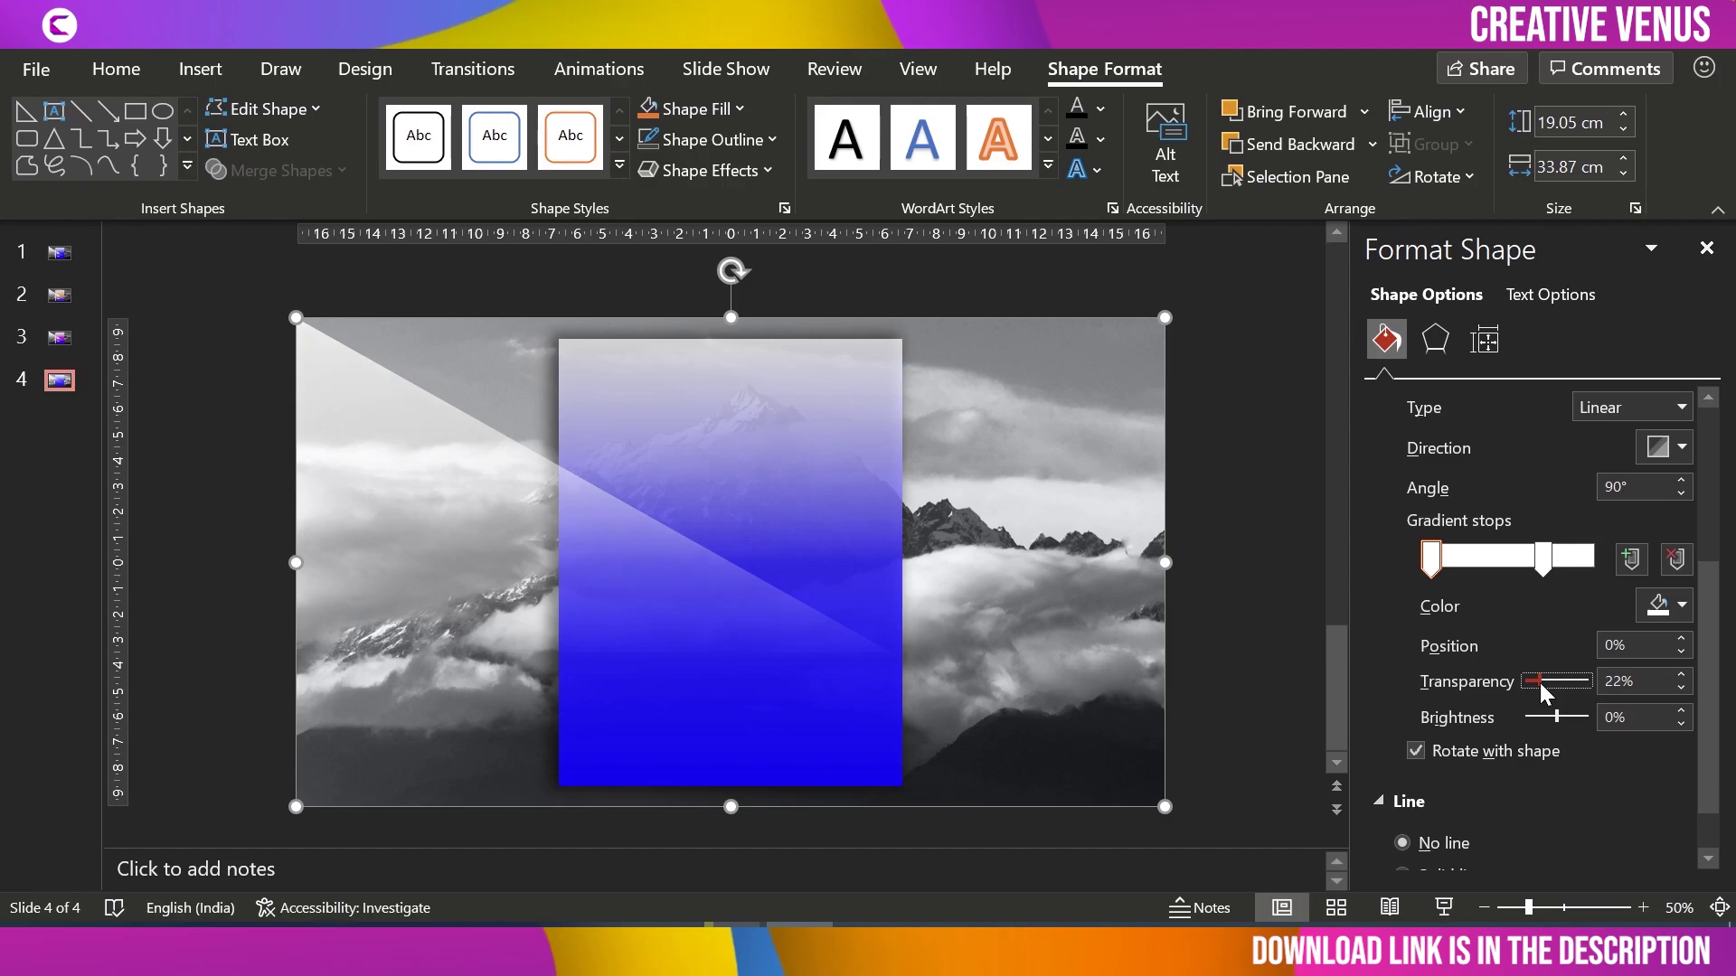
left_click(1680, 688)
left_click(1681, 687)
left_click(1295, 558)
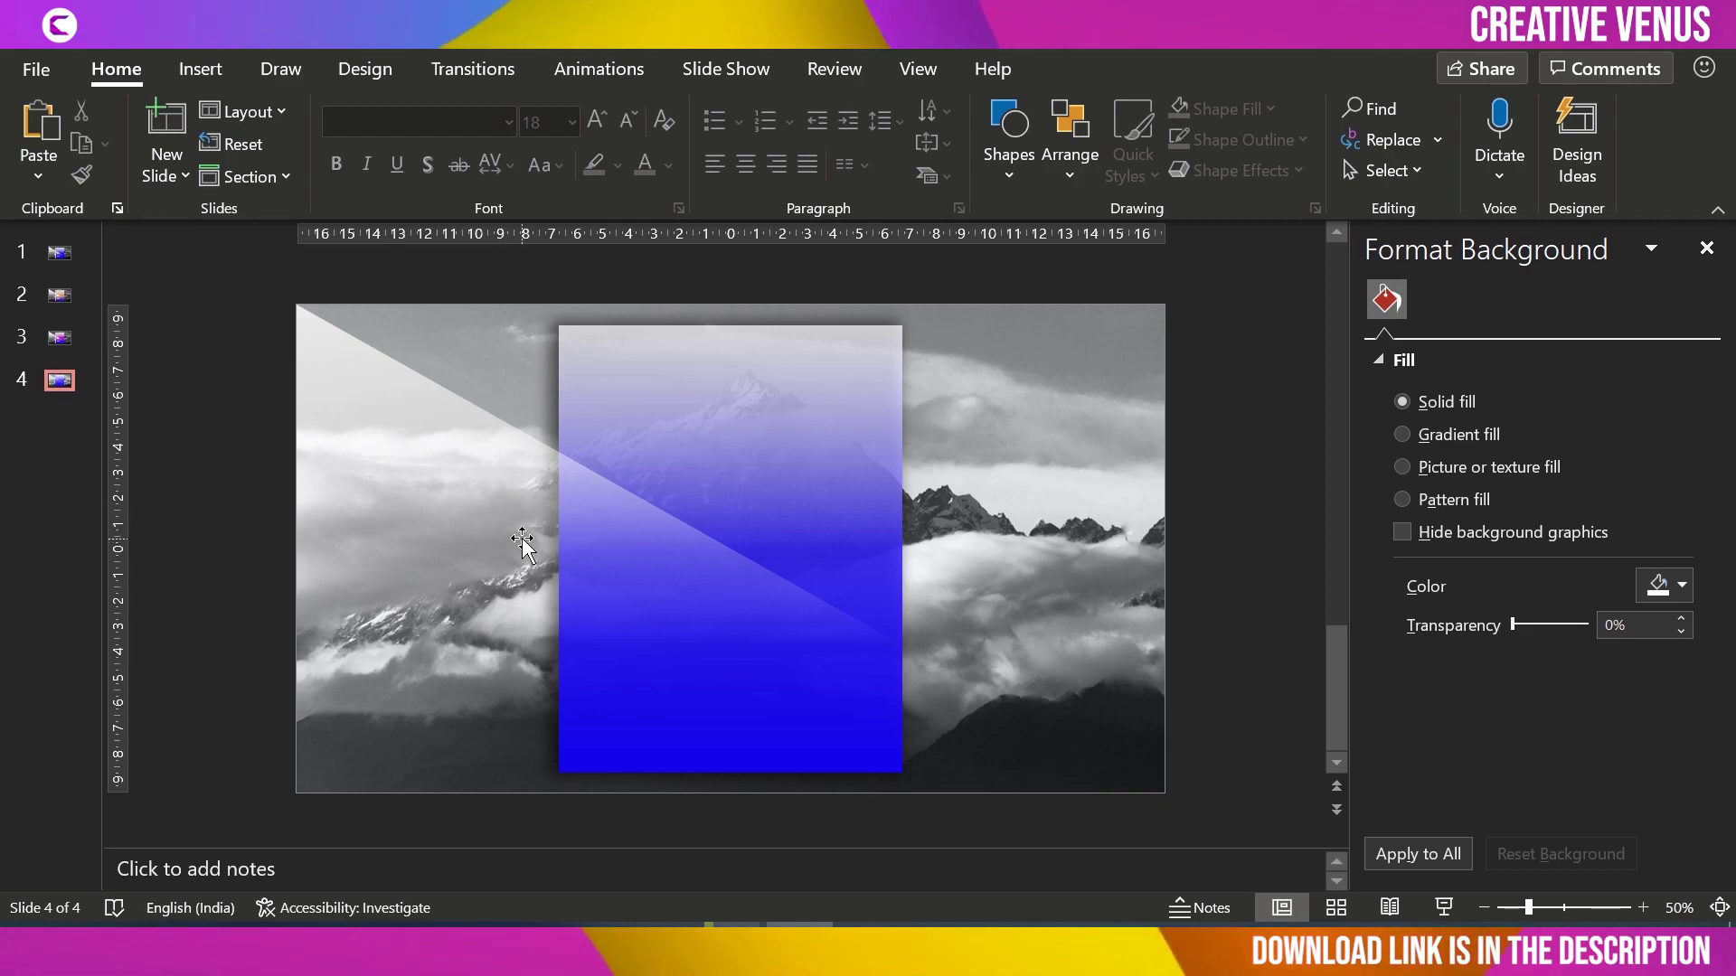
left_click(418, 504)
left_click(204, 438)
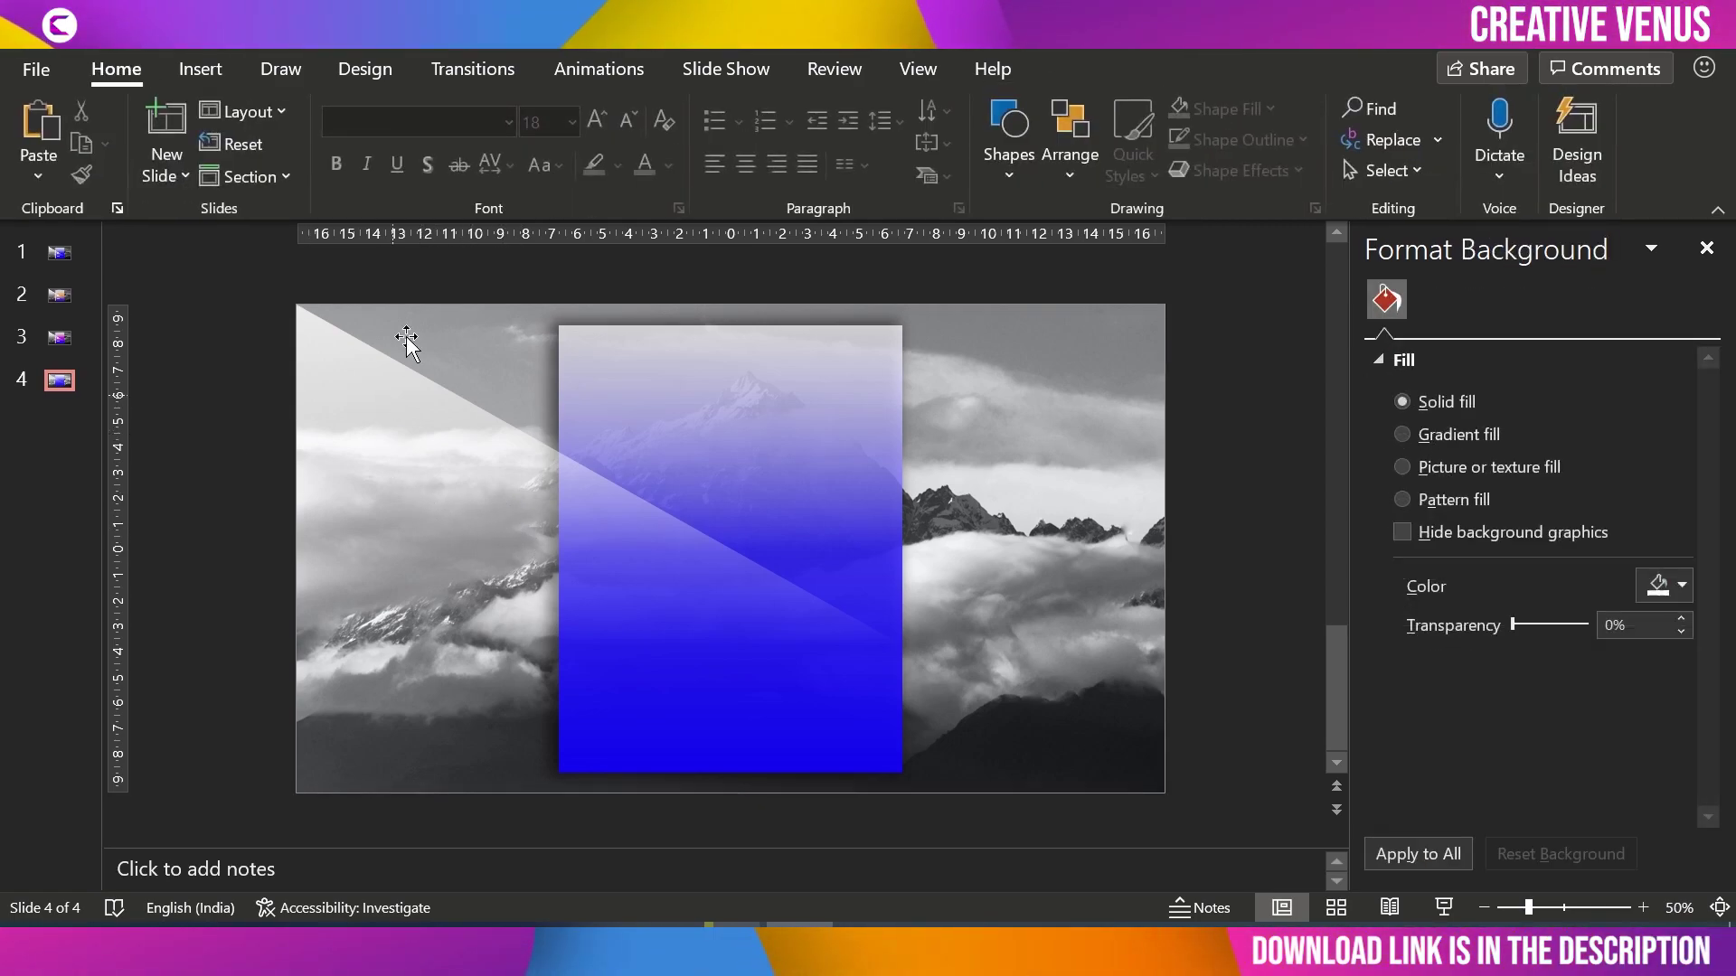
left_click(199, 67)
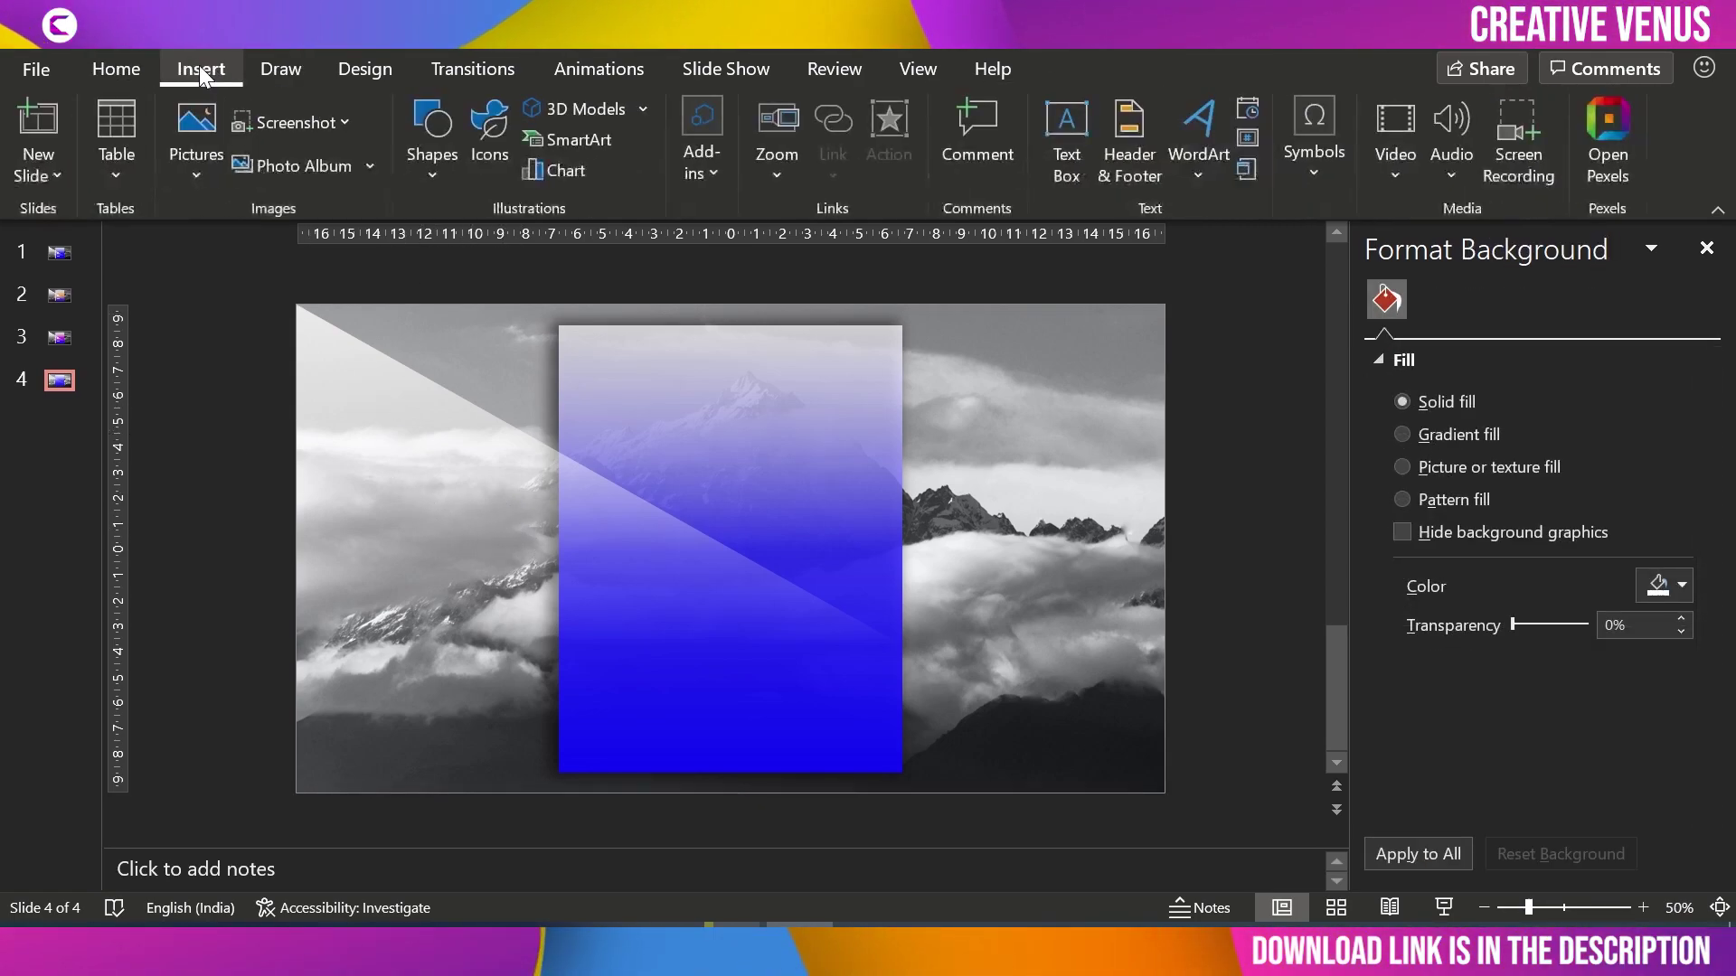
Step: Add a text box on the card reading 'Case study', converted to UPPERCASE
left_click(1067, 136)
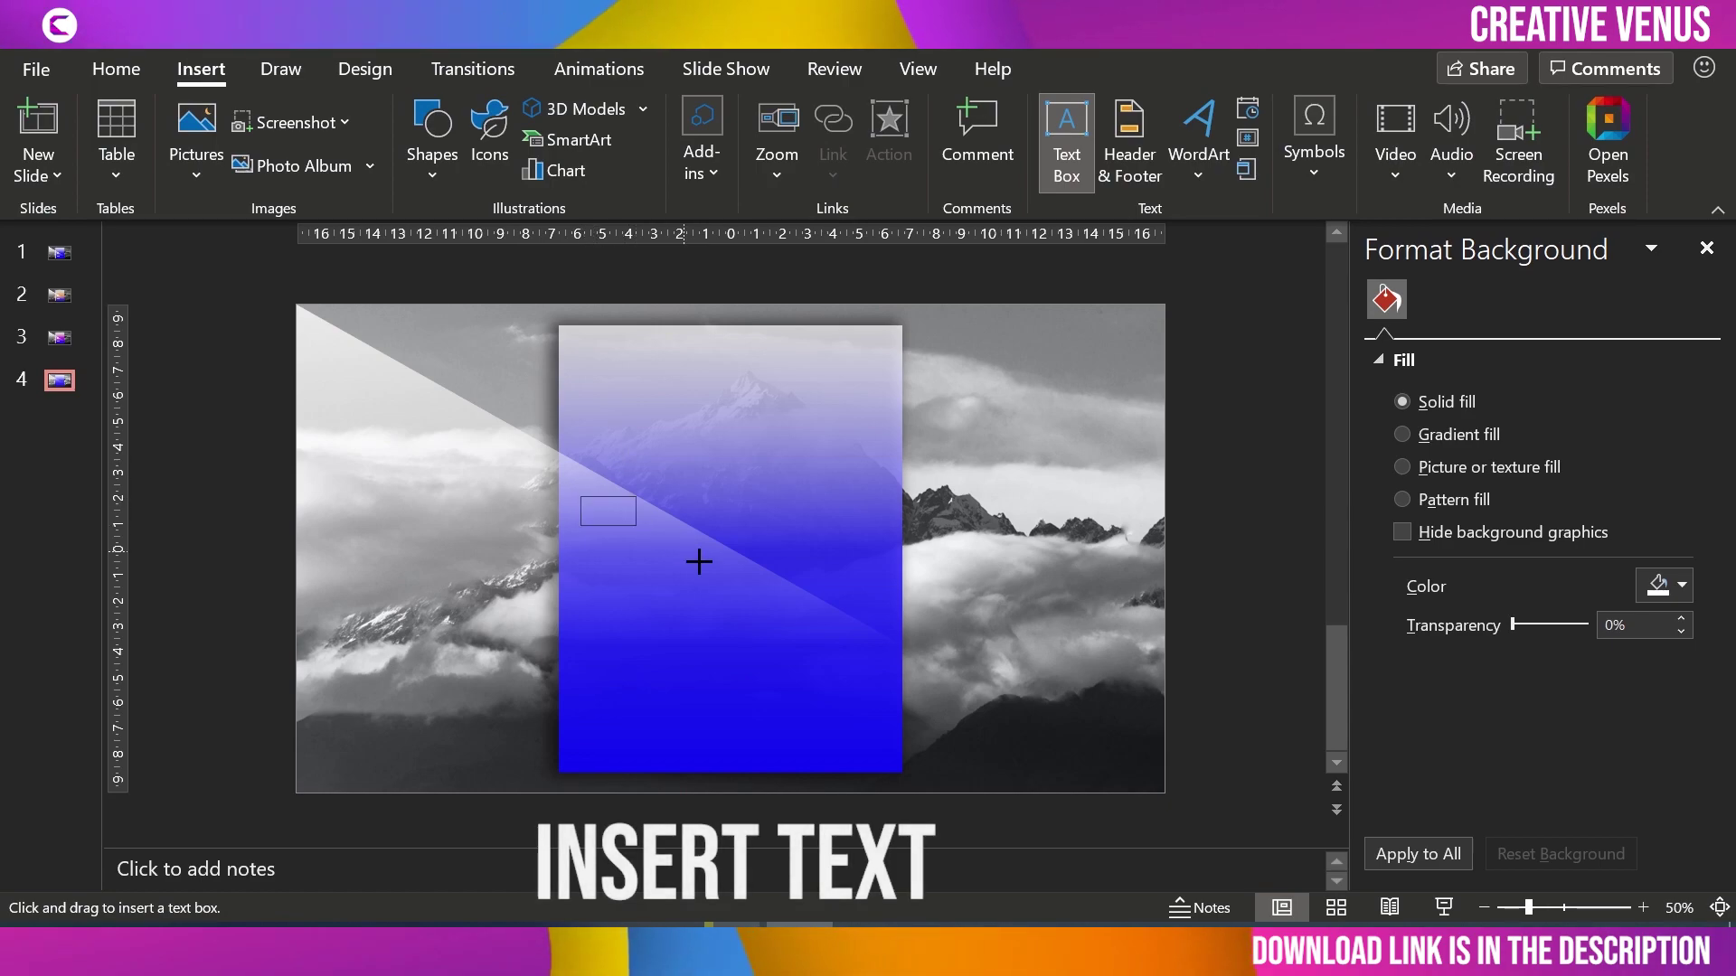
left_click_drag(720, 573, 722, 559)
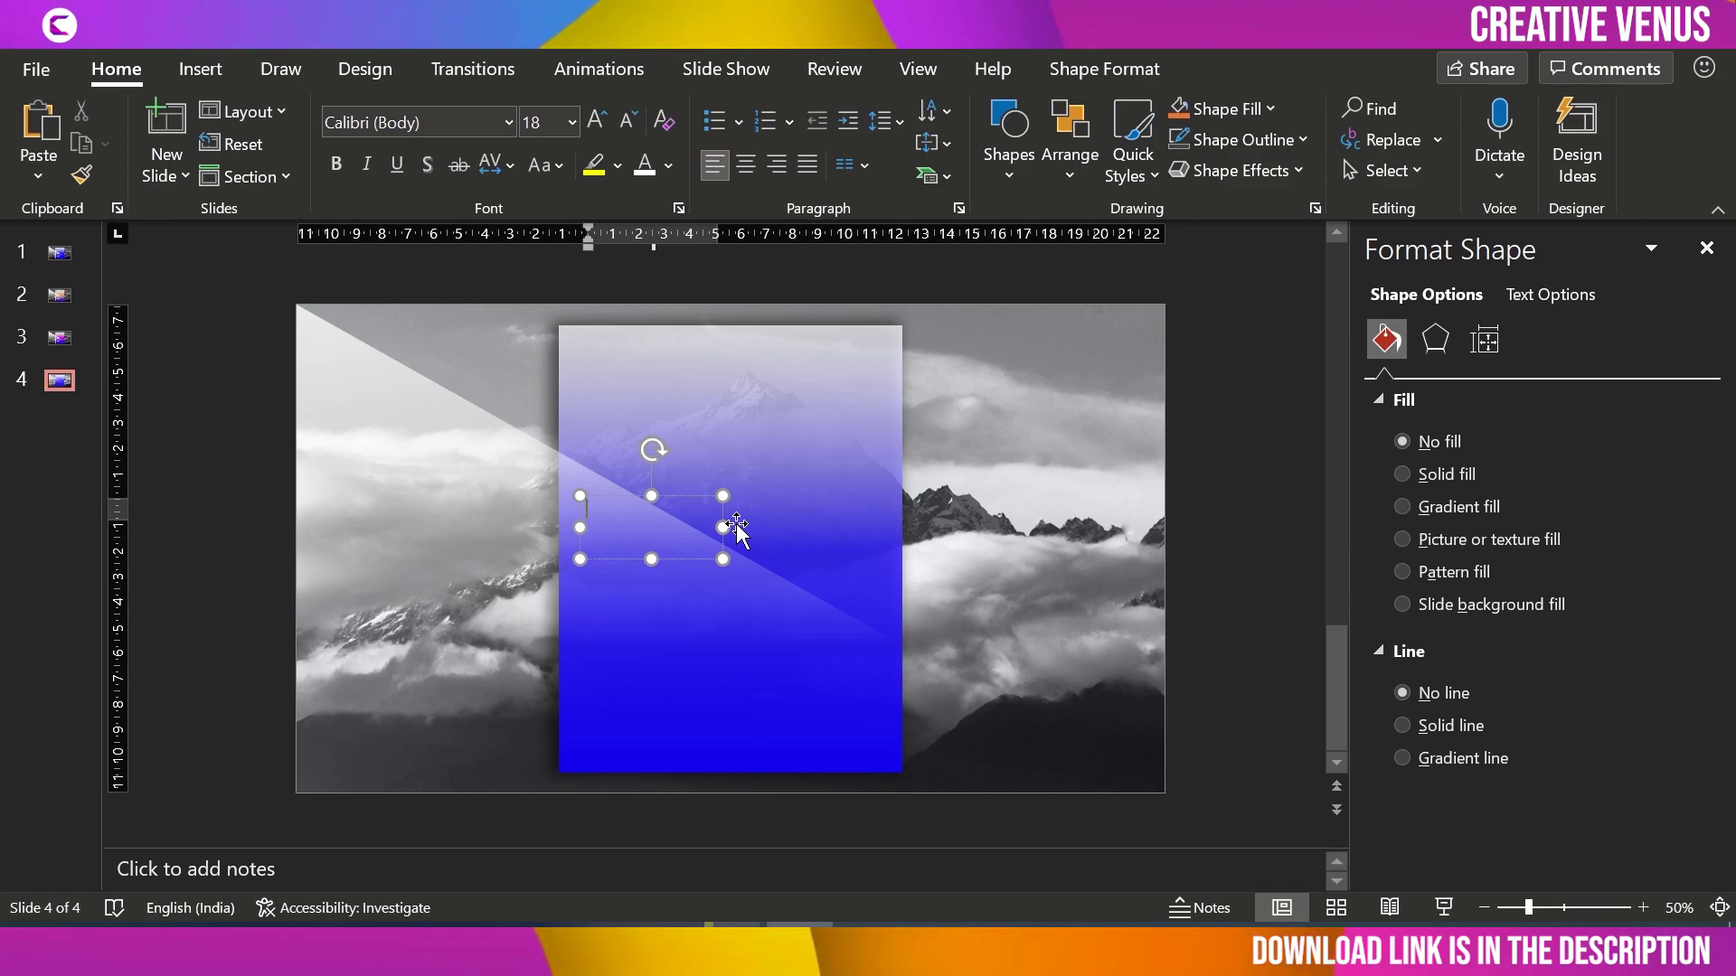
type("d")
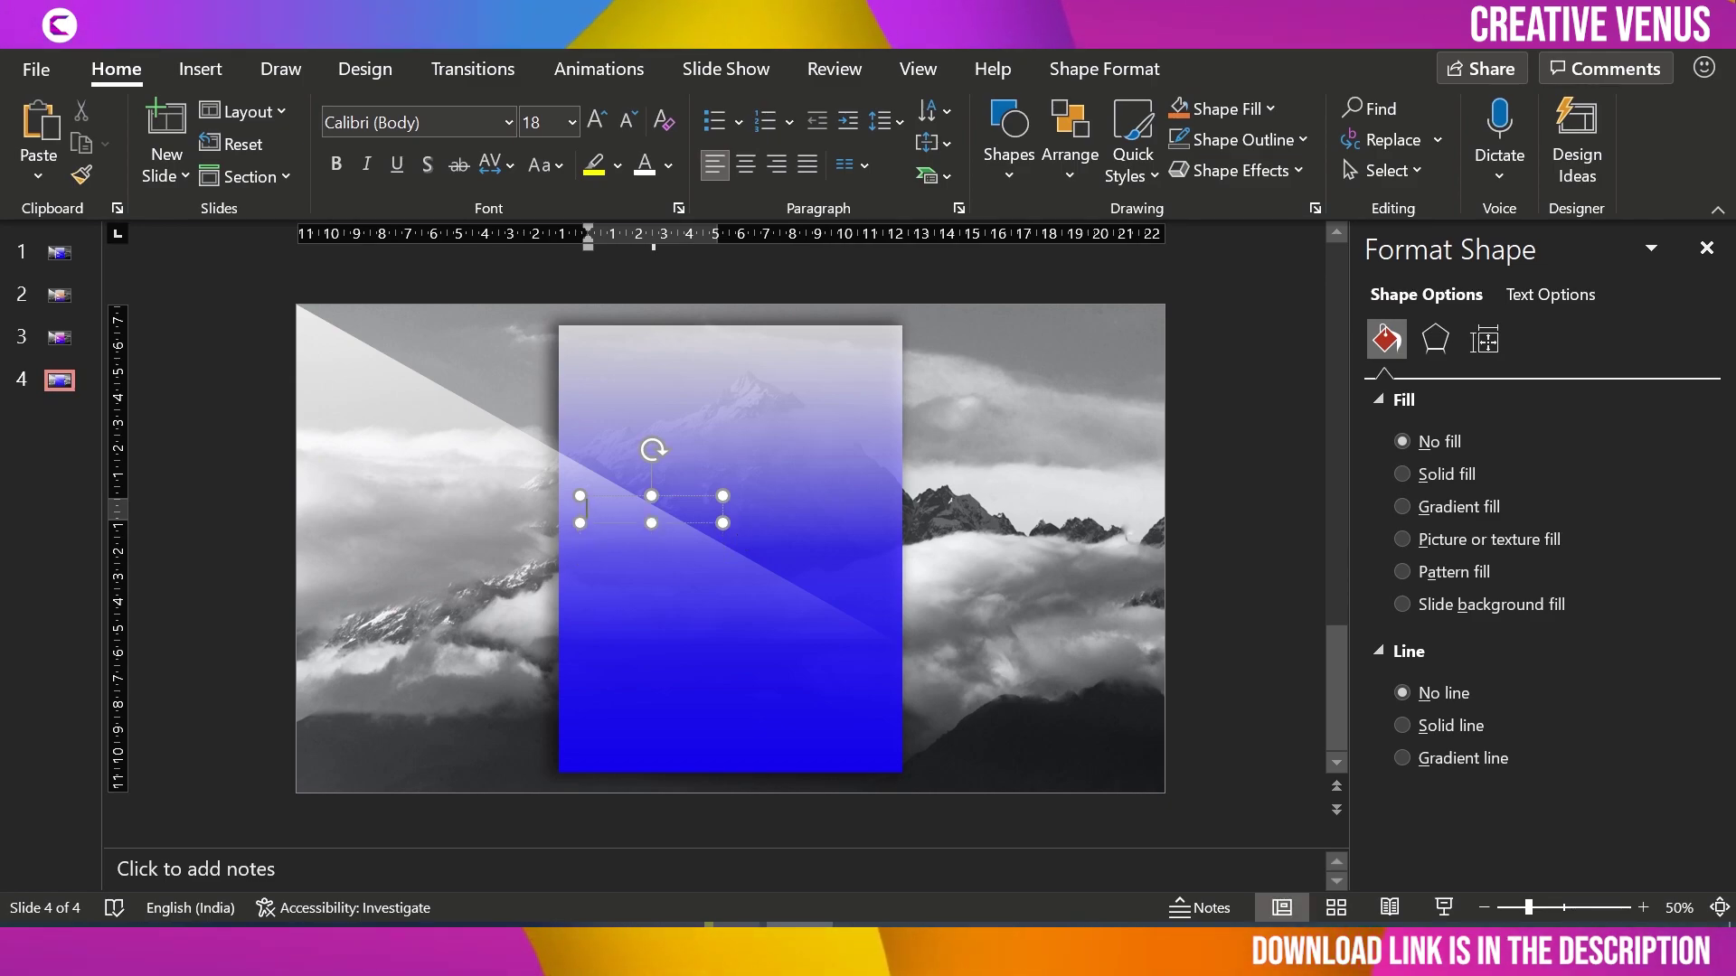
type("Case study")
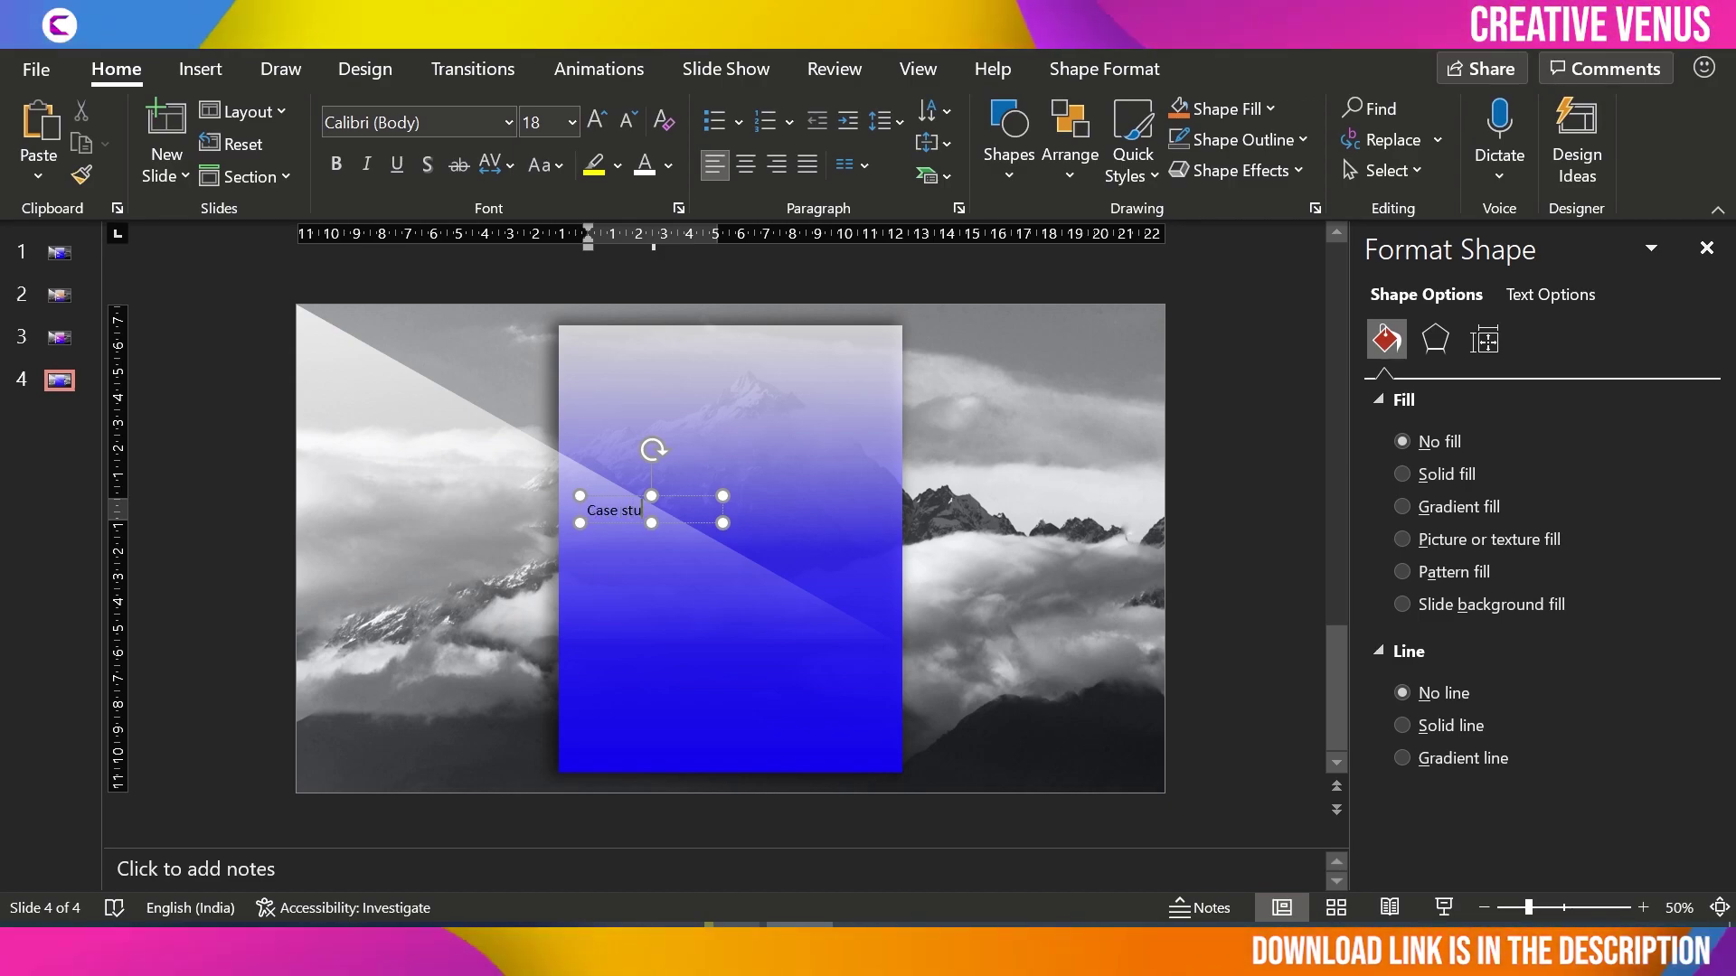
left_click(557, 164)
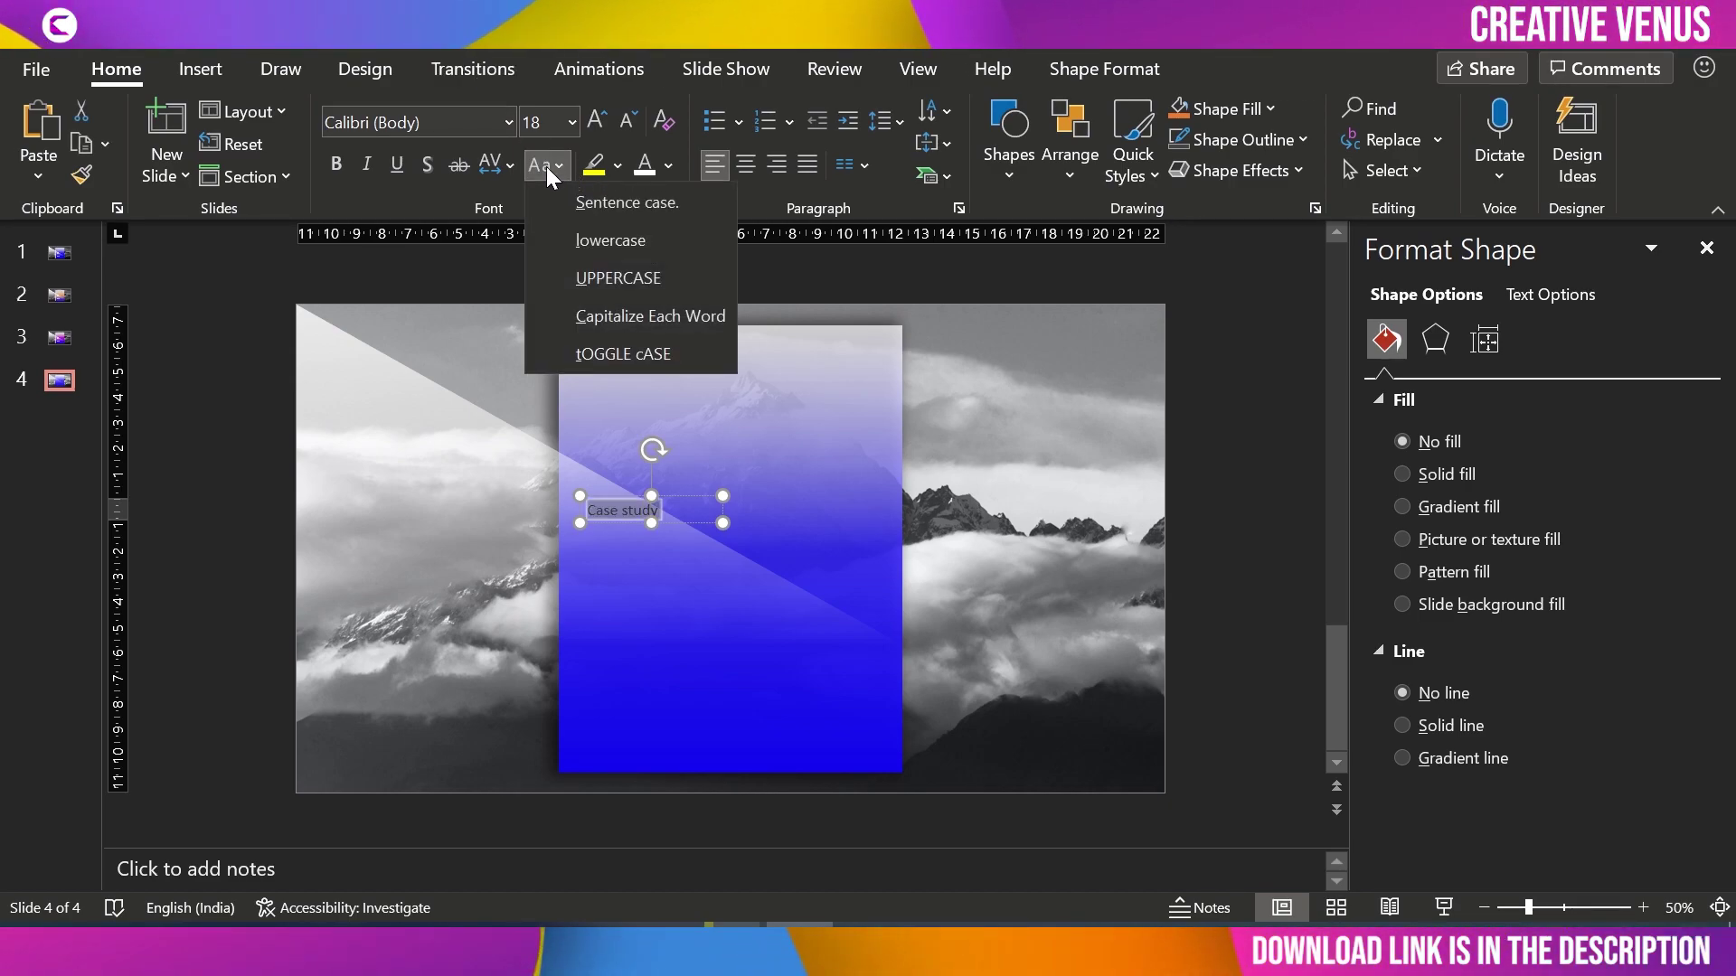
left_click(593, 280)
Step: Set the label's font to Bebas Neue and move it down the card
left_click(470, 122)
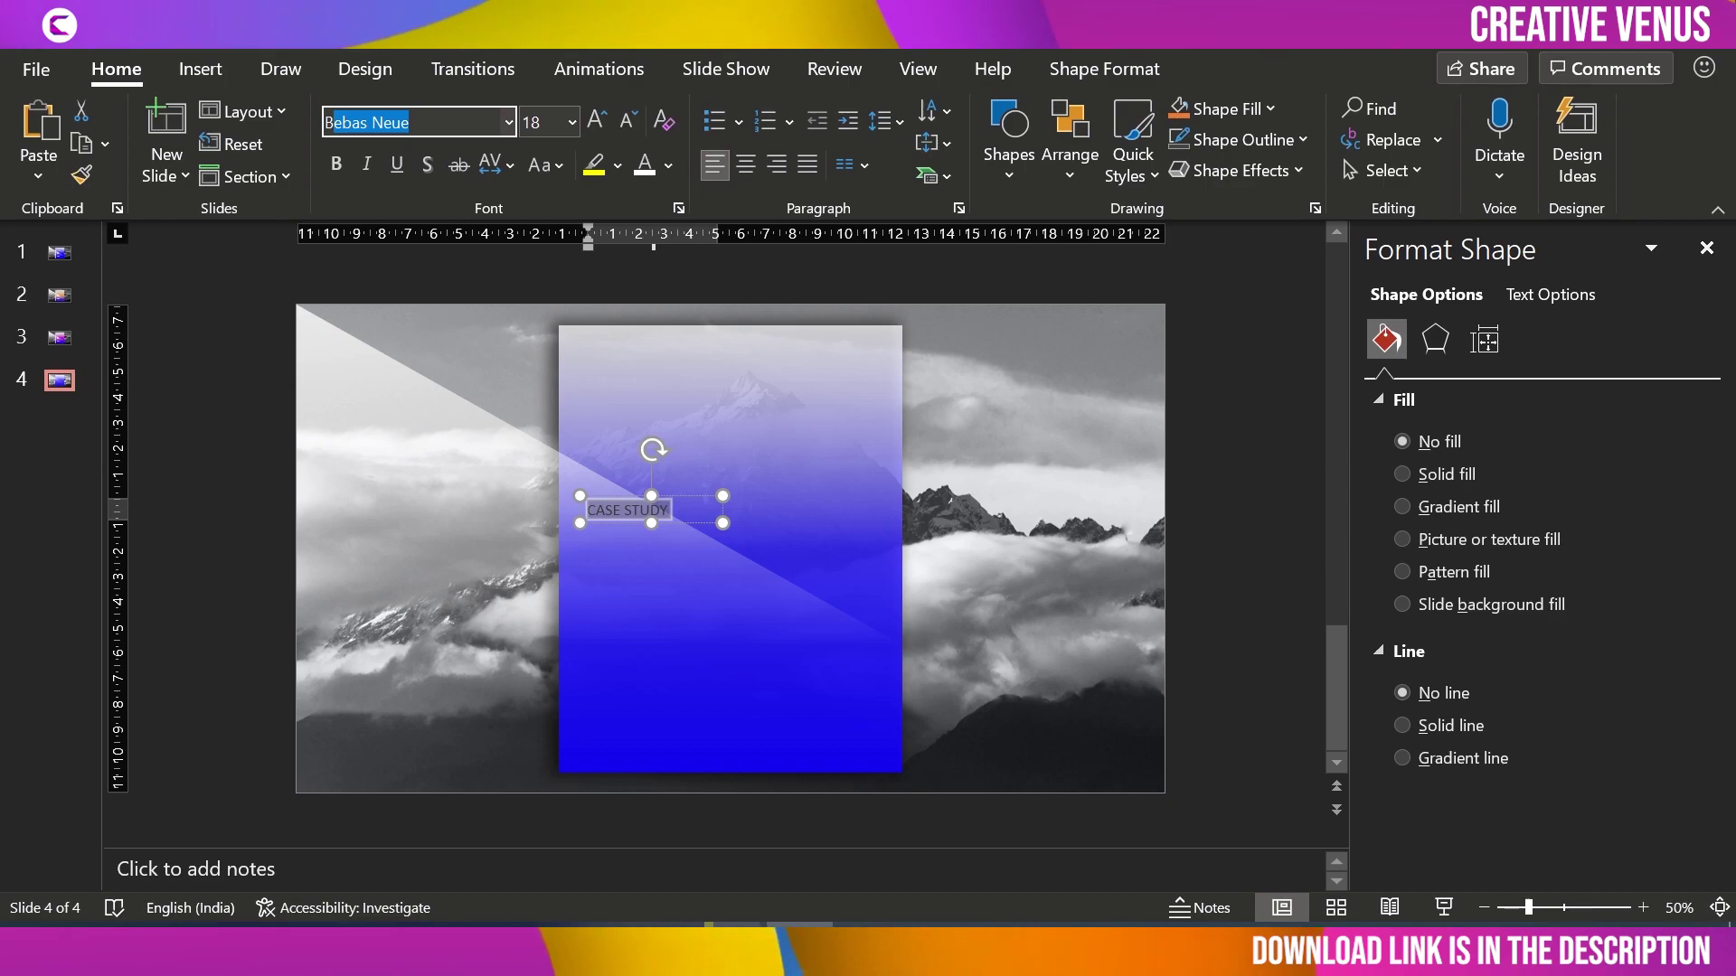
key("Return")
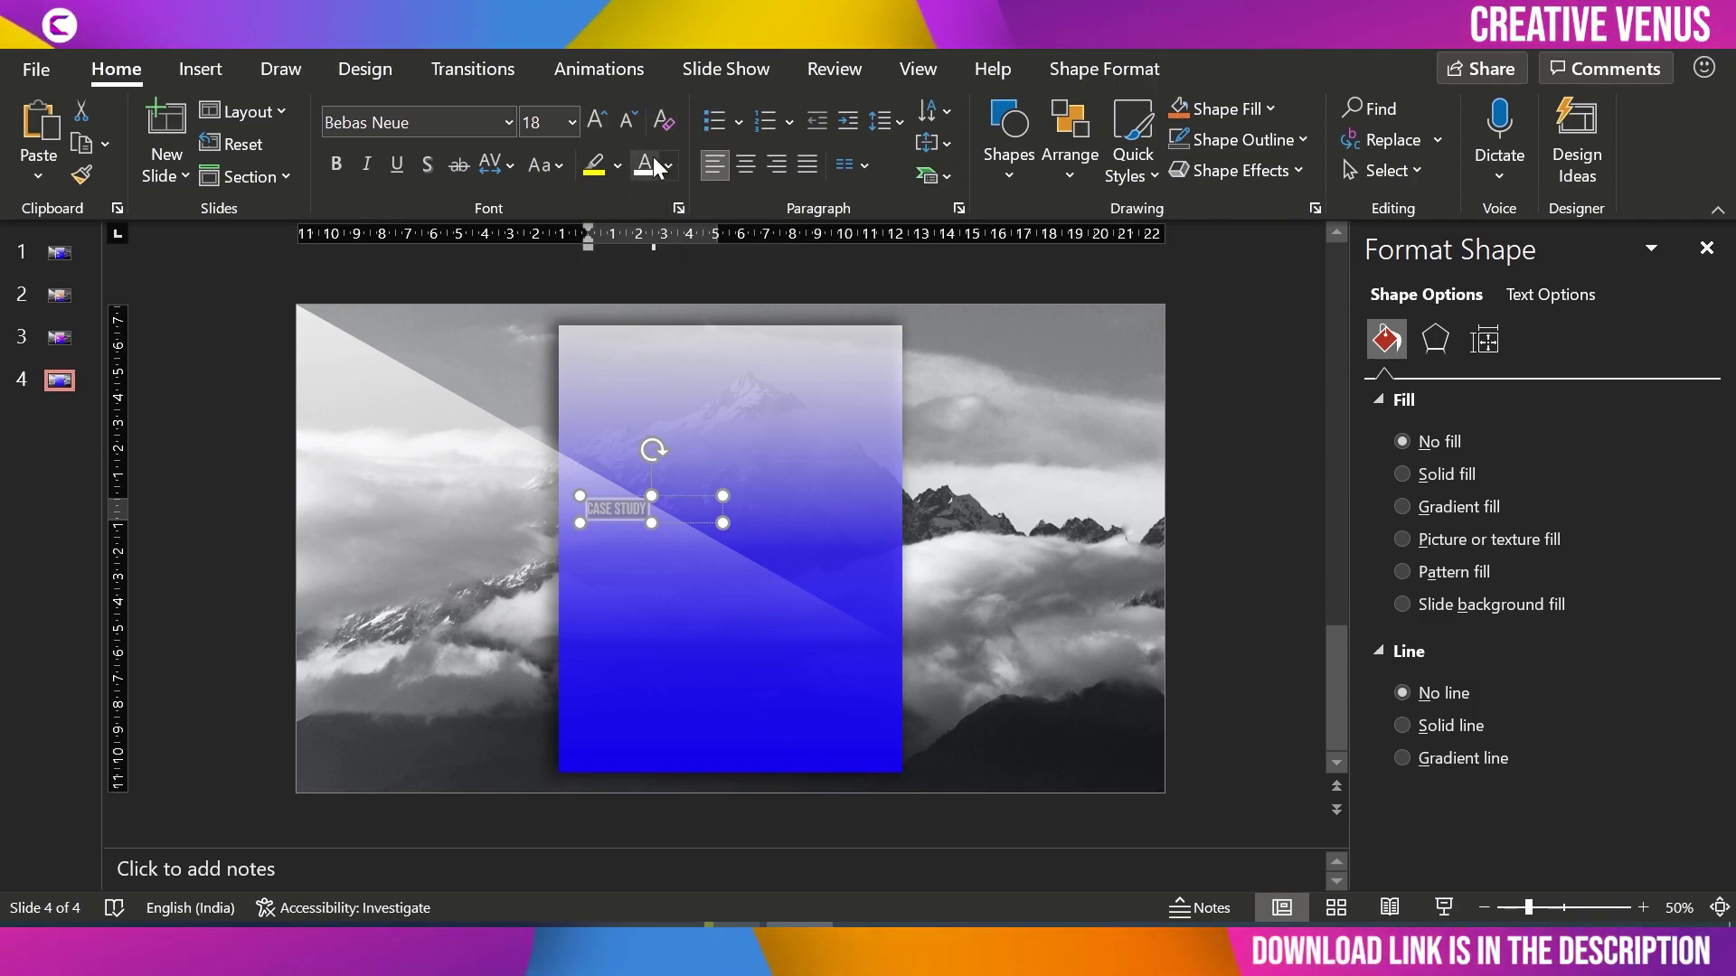
left_click_drag(716, 489, 704, 559)
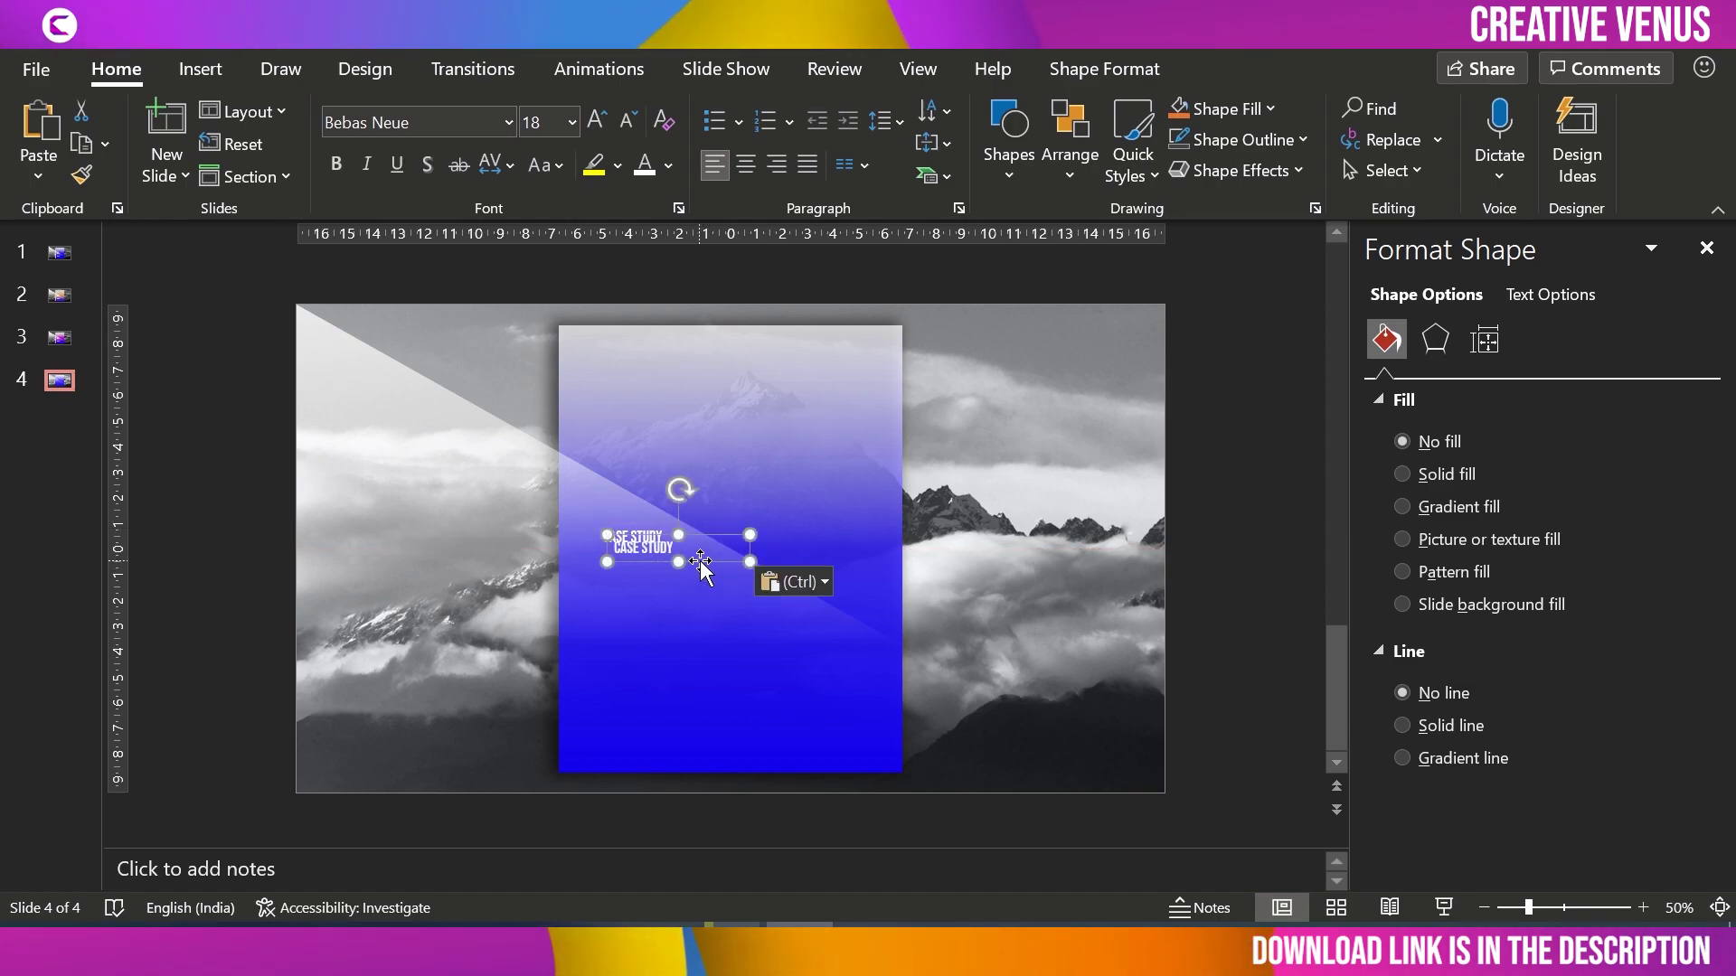
Step: Retype the duplicated label as SUCCESS, enlarge it to 36 pt and set it beneath CASE STUDY
left_click(689, 570)
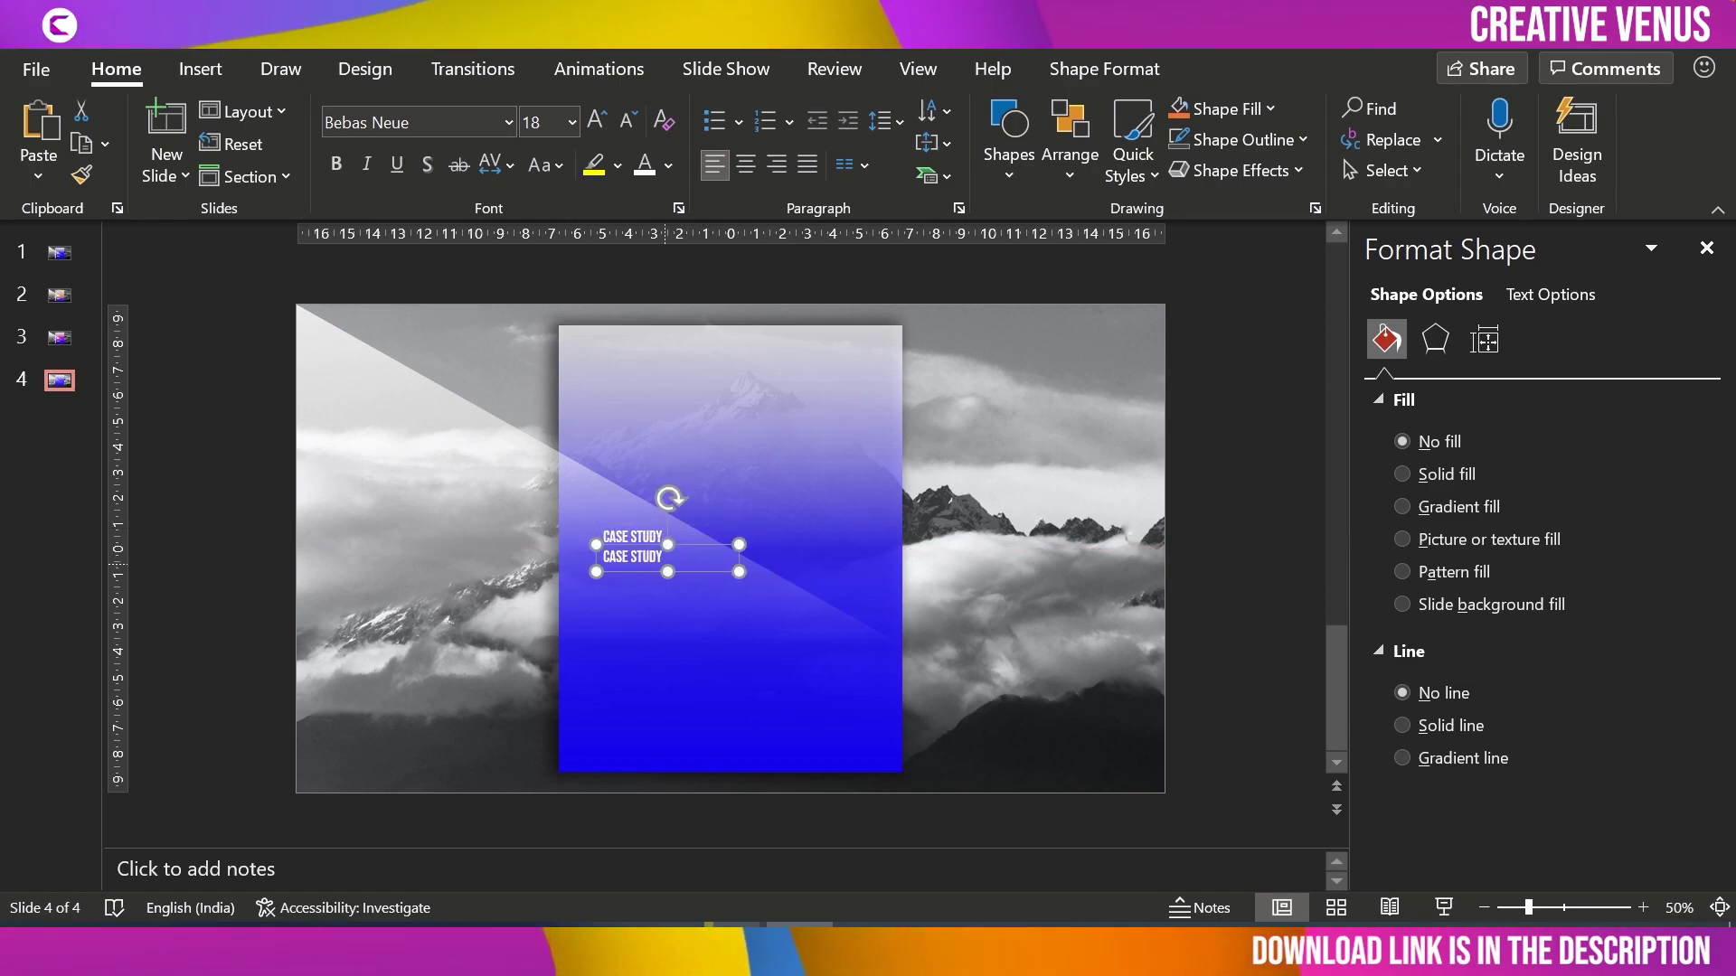
double_click(677, 569)
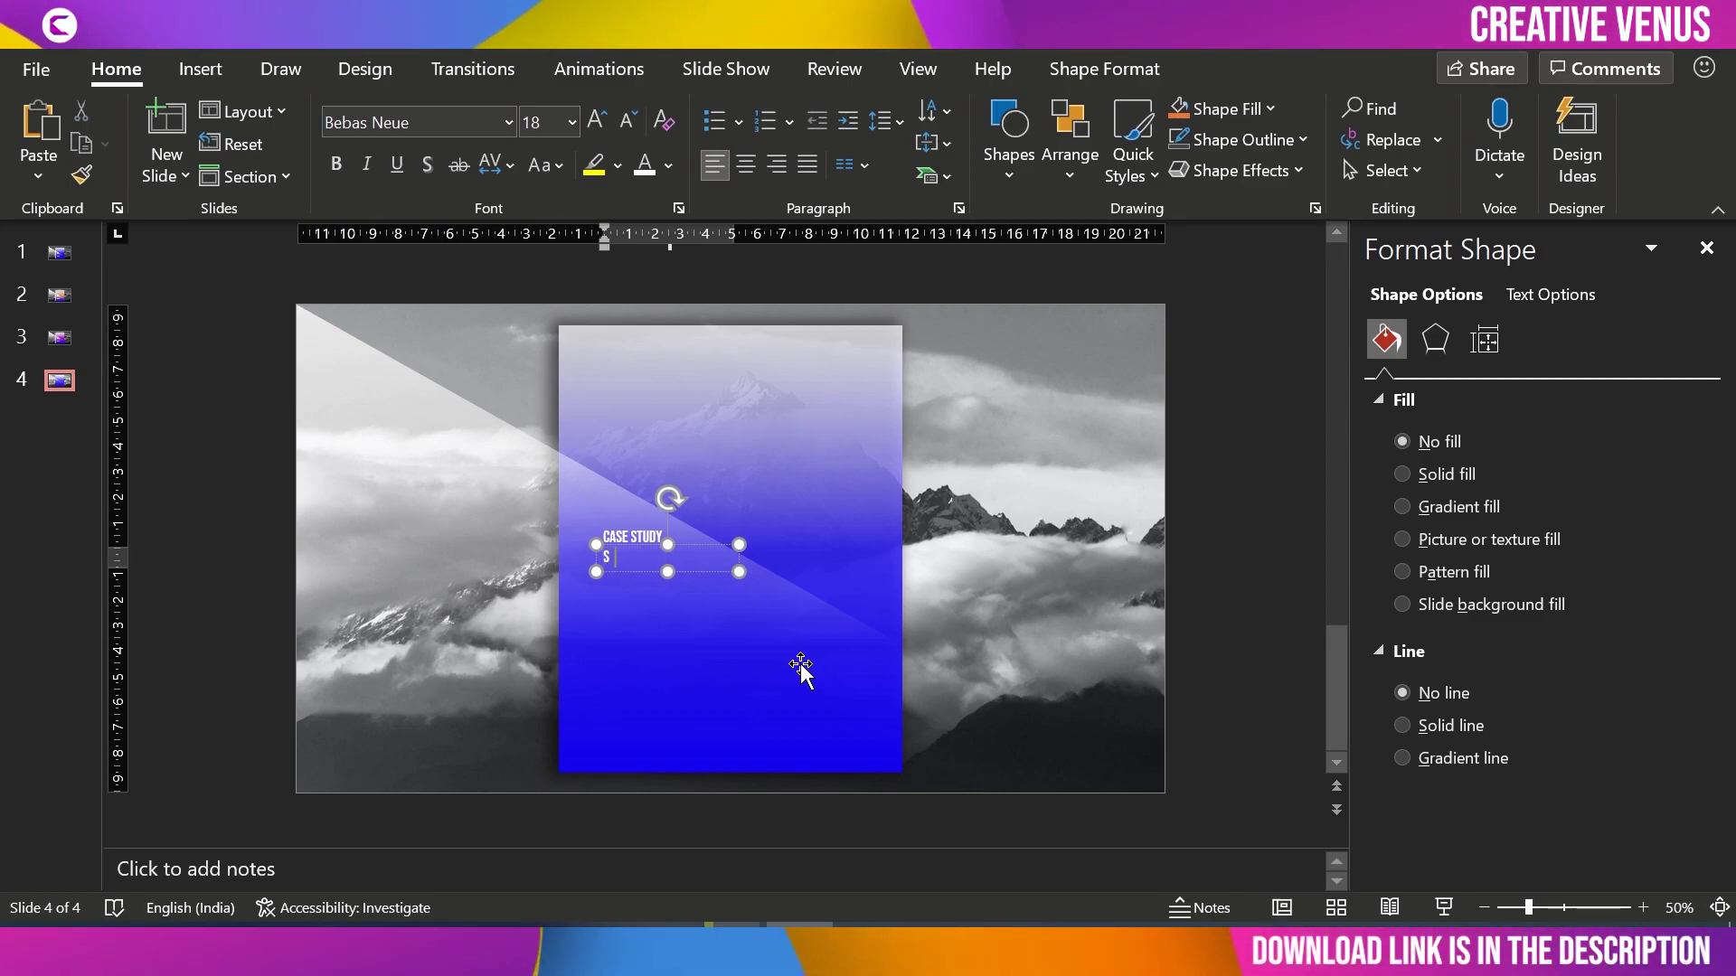
type("SUC")
type("ESS")
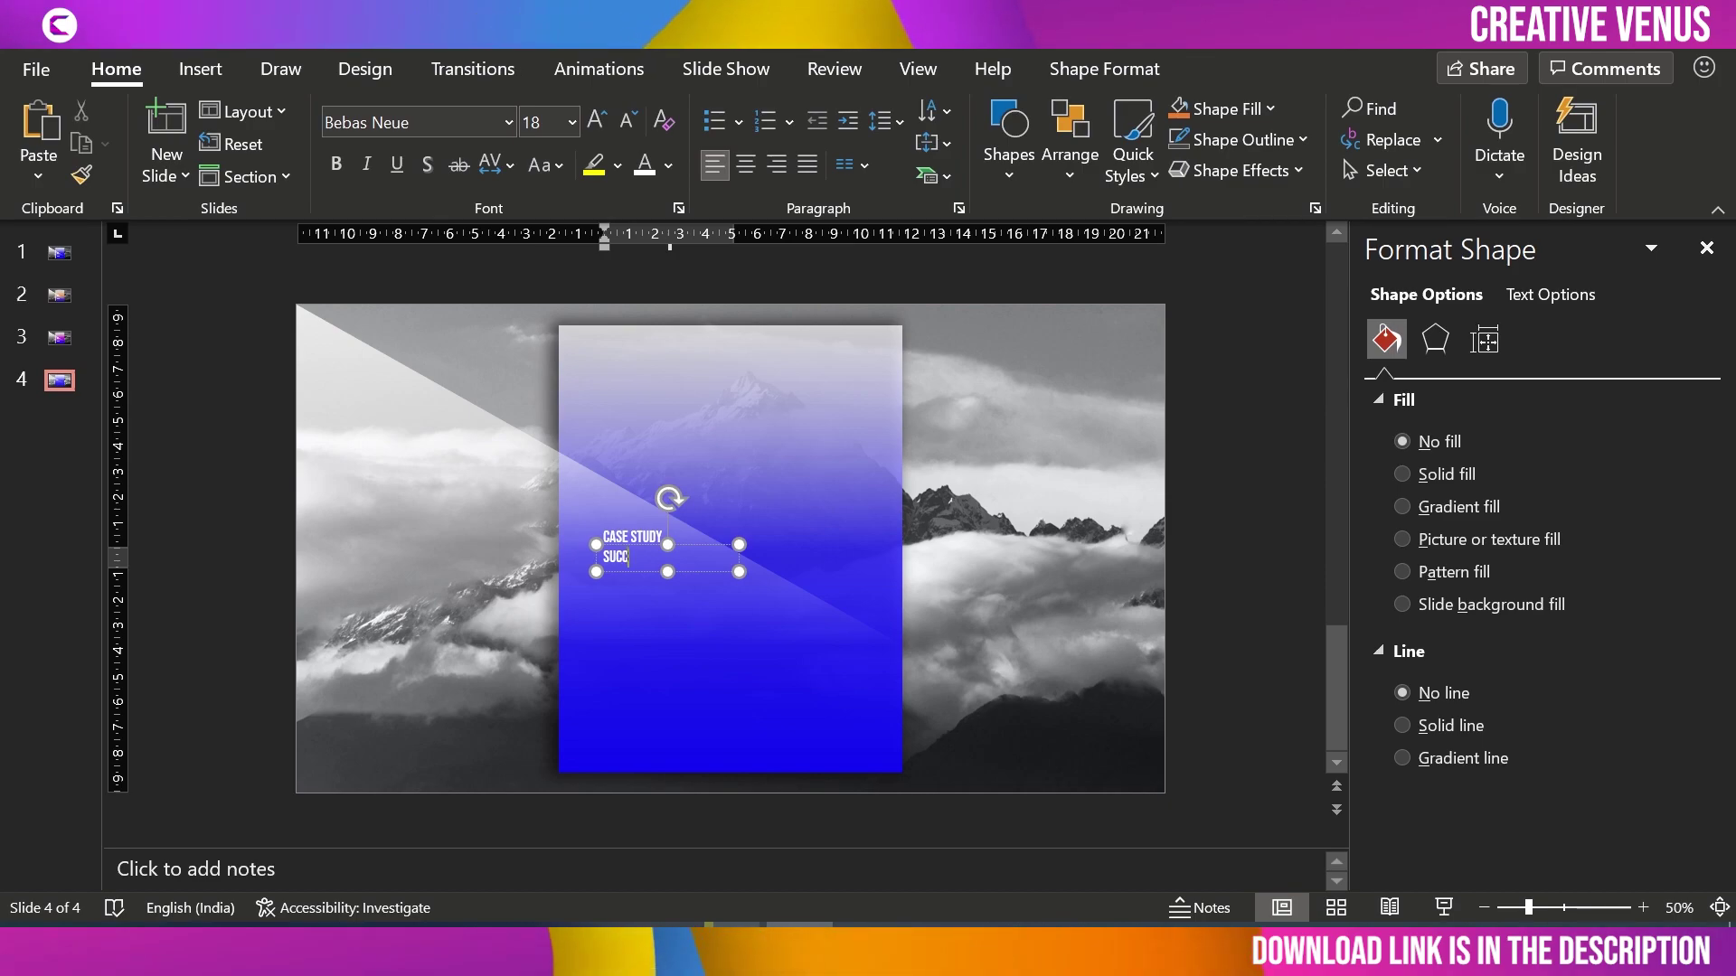
key("shift+Home")
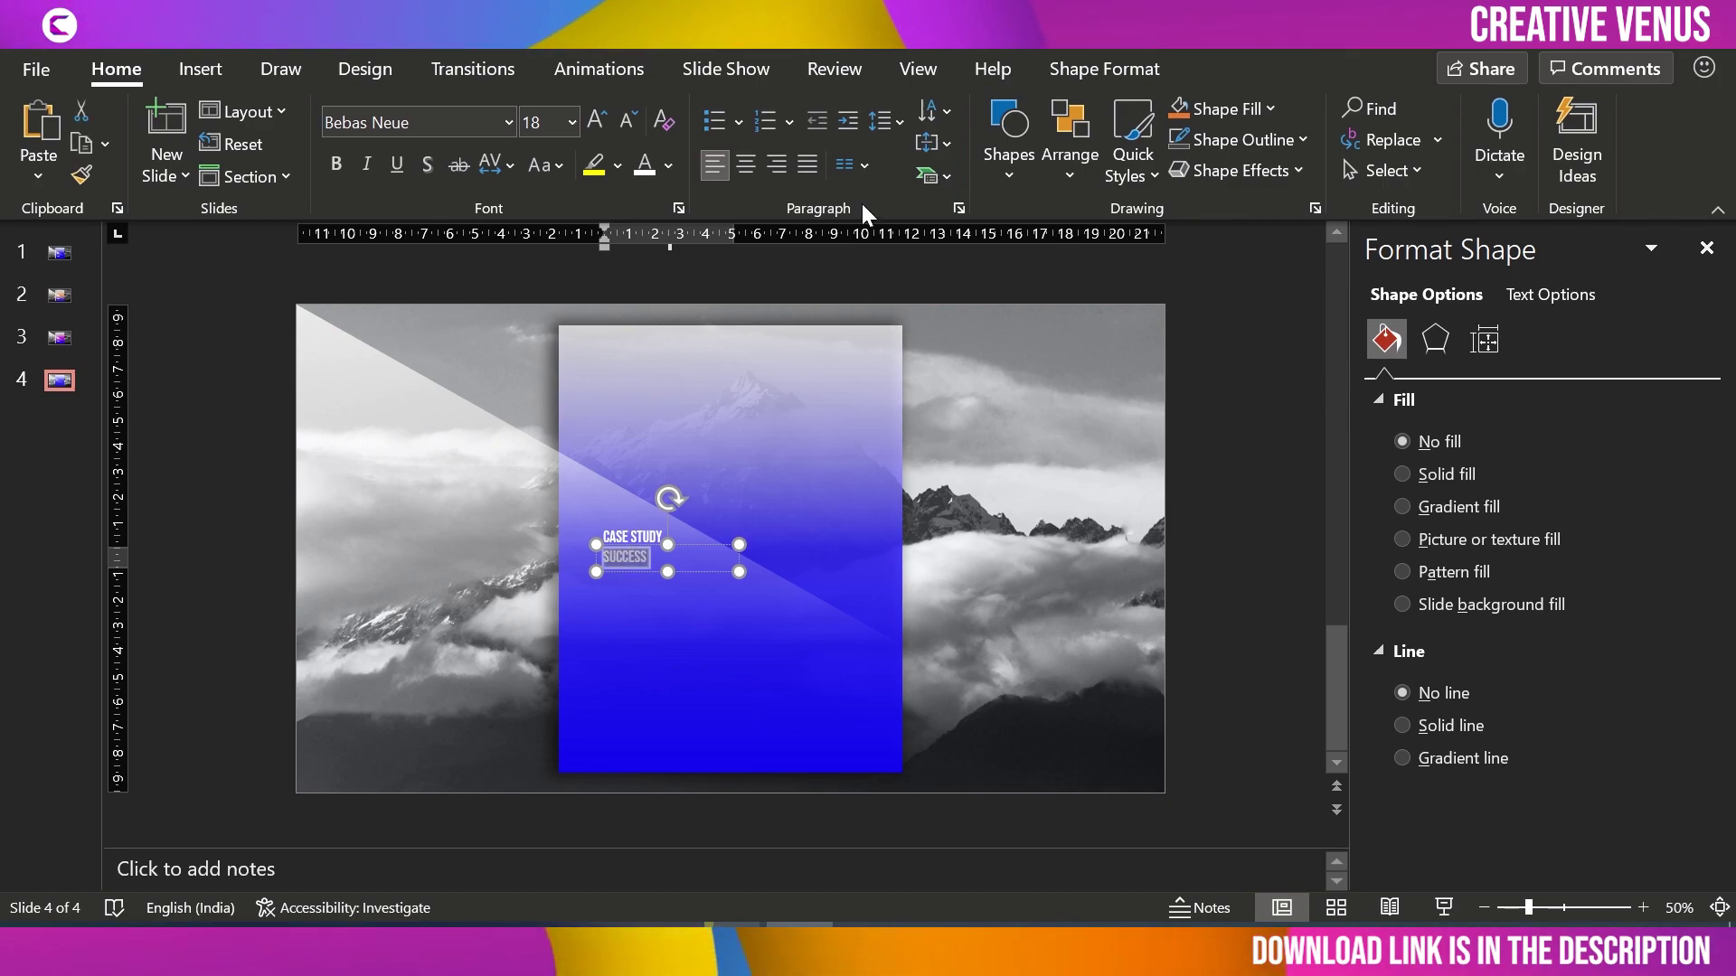
left_click(595, 122)
left_click(595, 122)
left_click(595, 122)
left_click(595, 122)
left_click(594, 122)
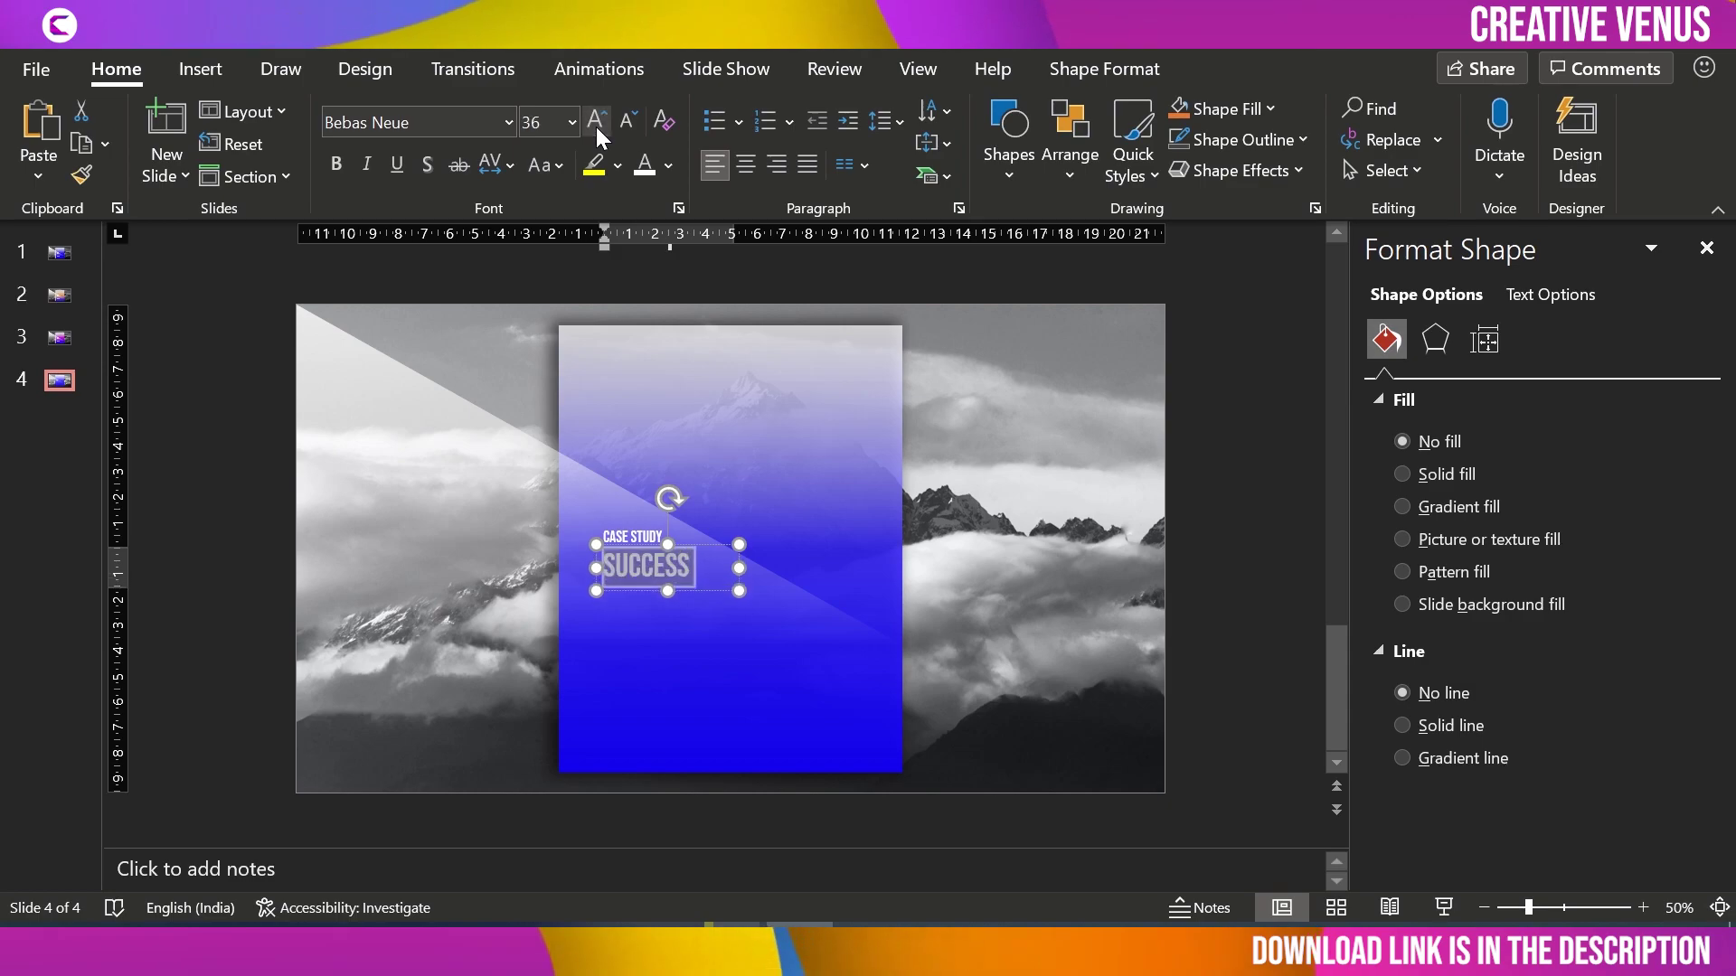
left_click(706, 546)
left_click_drag(706, 546, 707, 543)
Step: Place a copy of the SUCCESS heading just below it
left_click(1201, 608)
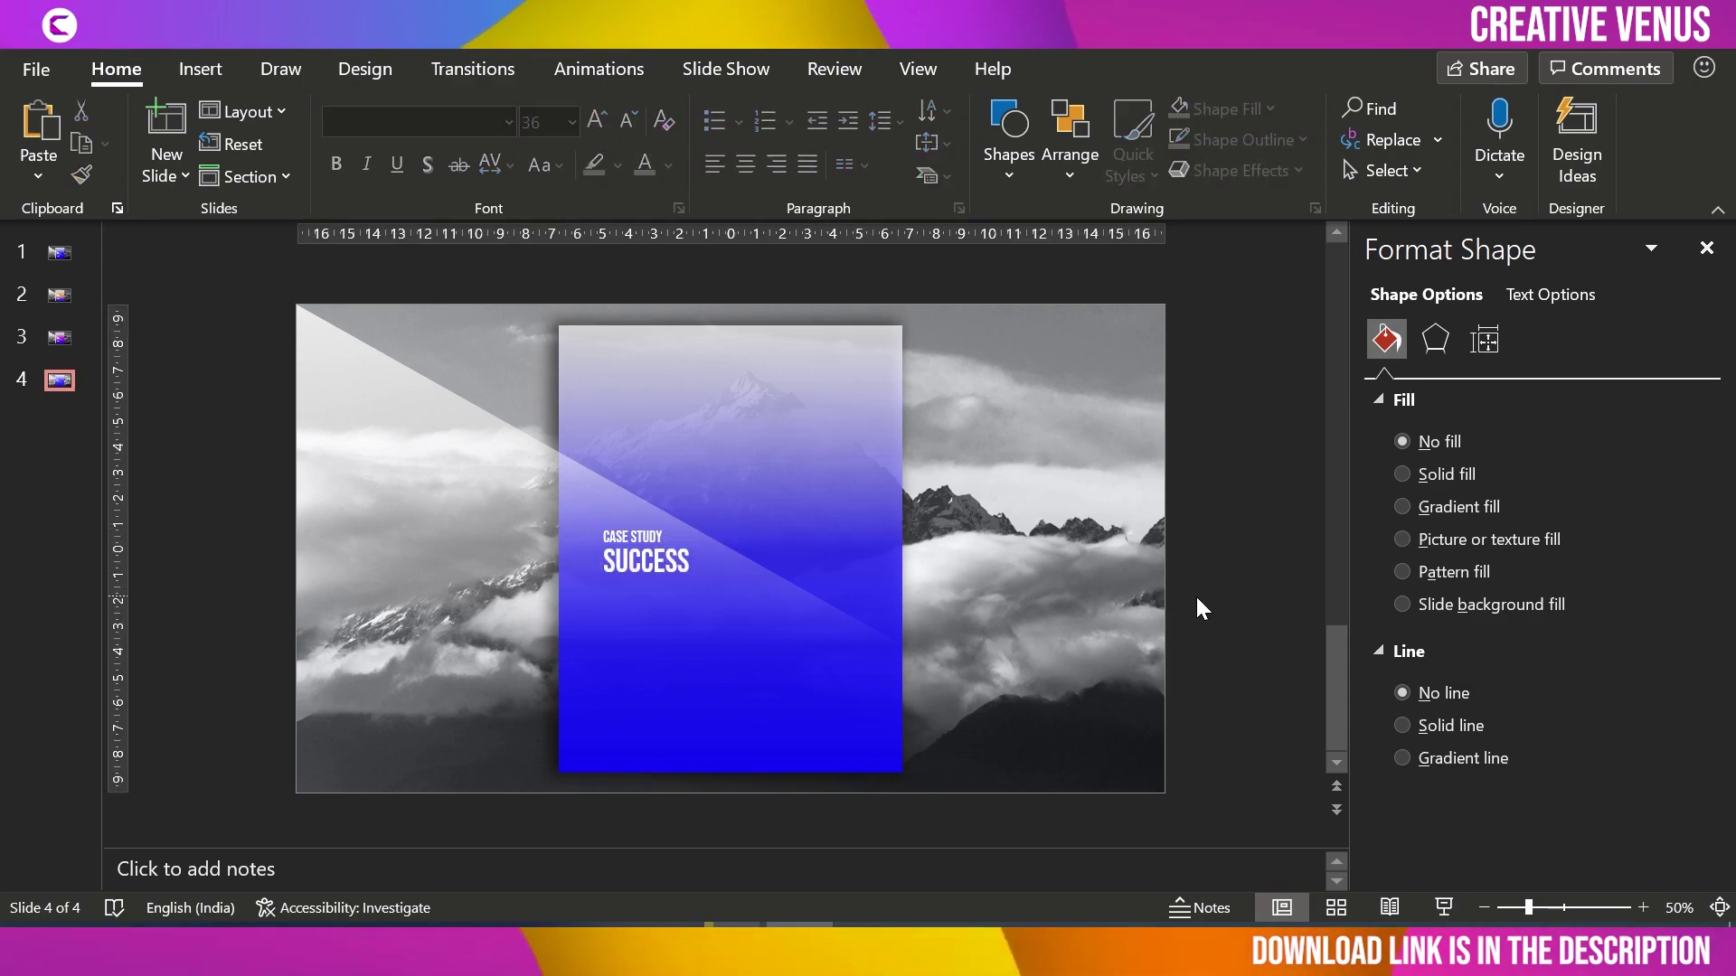
left_click(689, 589)
left_click_drag(690, 585, 700, 723)
Step: Retype the copy as CREATIVE VENUS, shrink it to 14 pt with Loose spacing, and lower it
double_click(680, 707)
type("C")
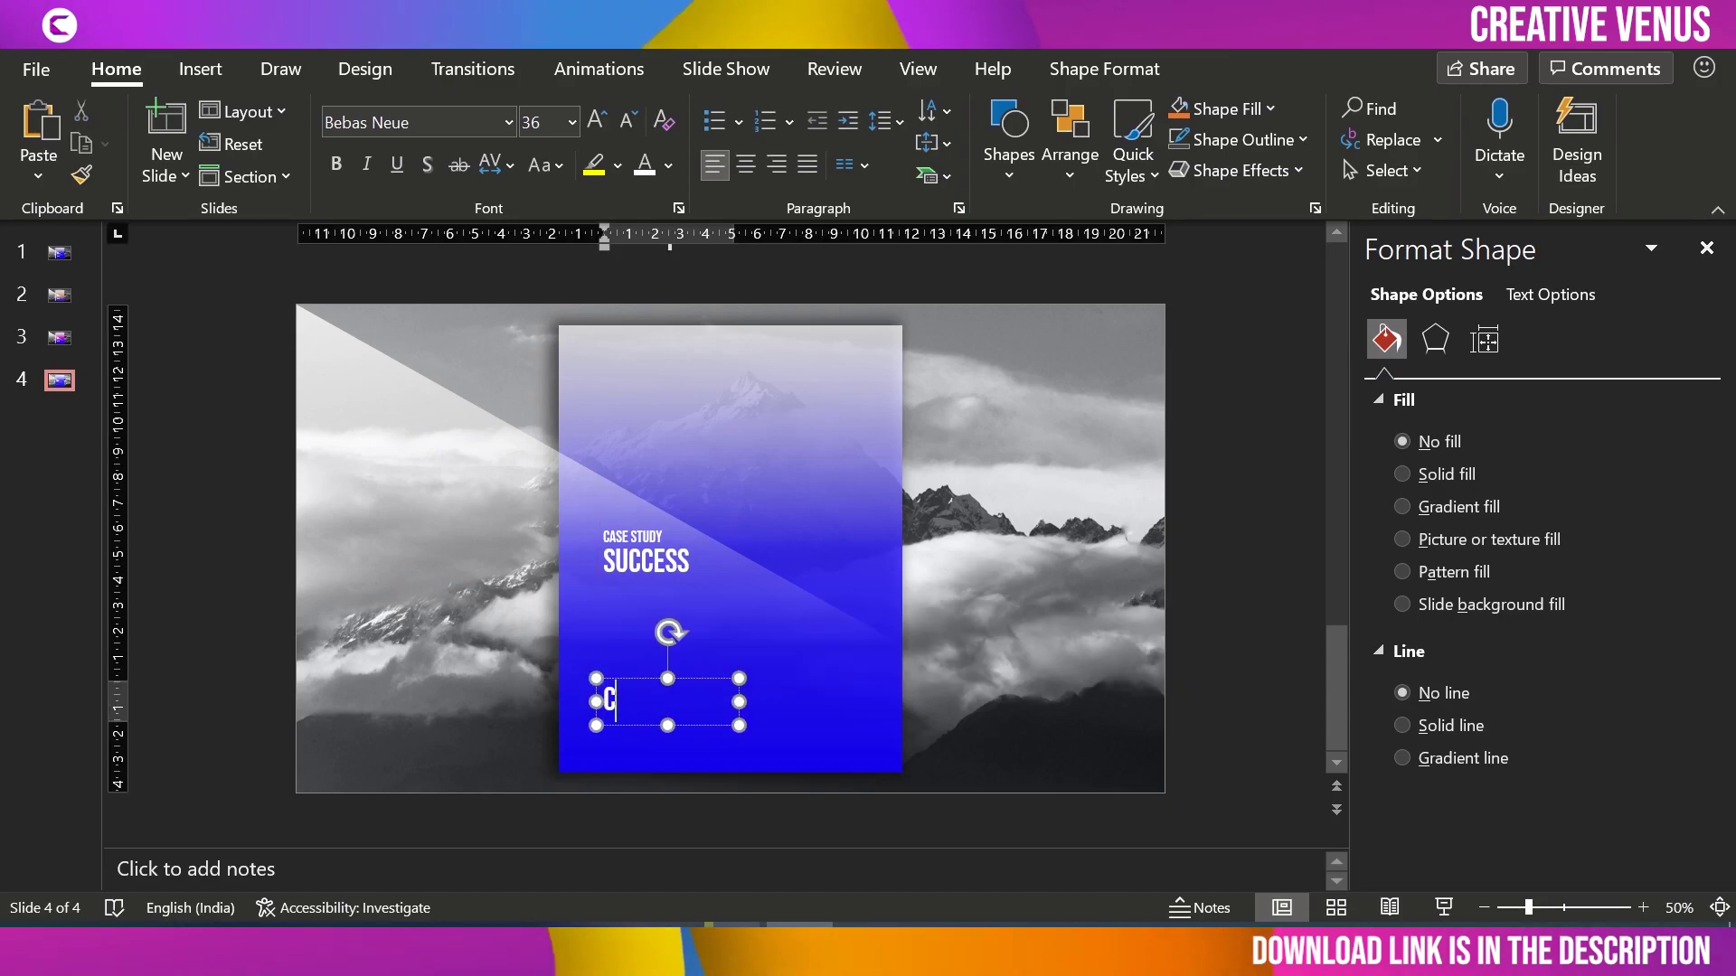
type("REATIVE VENUS")
key("ctrl+a")
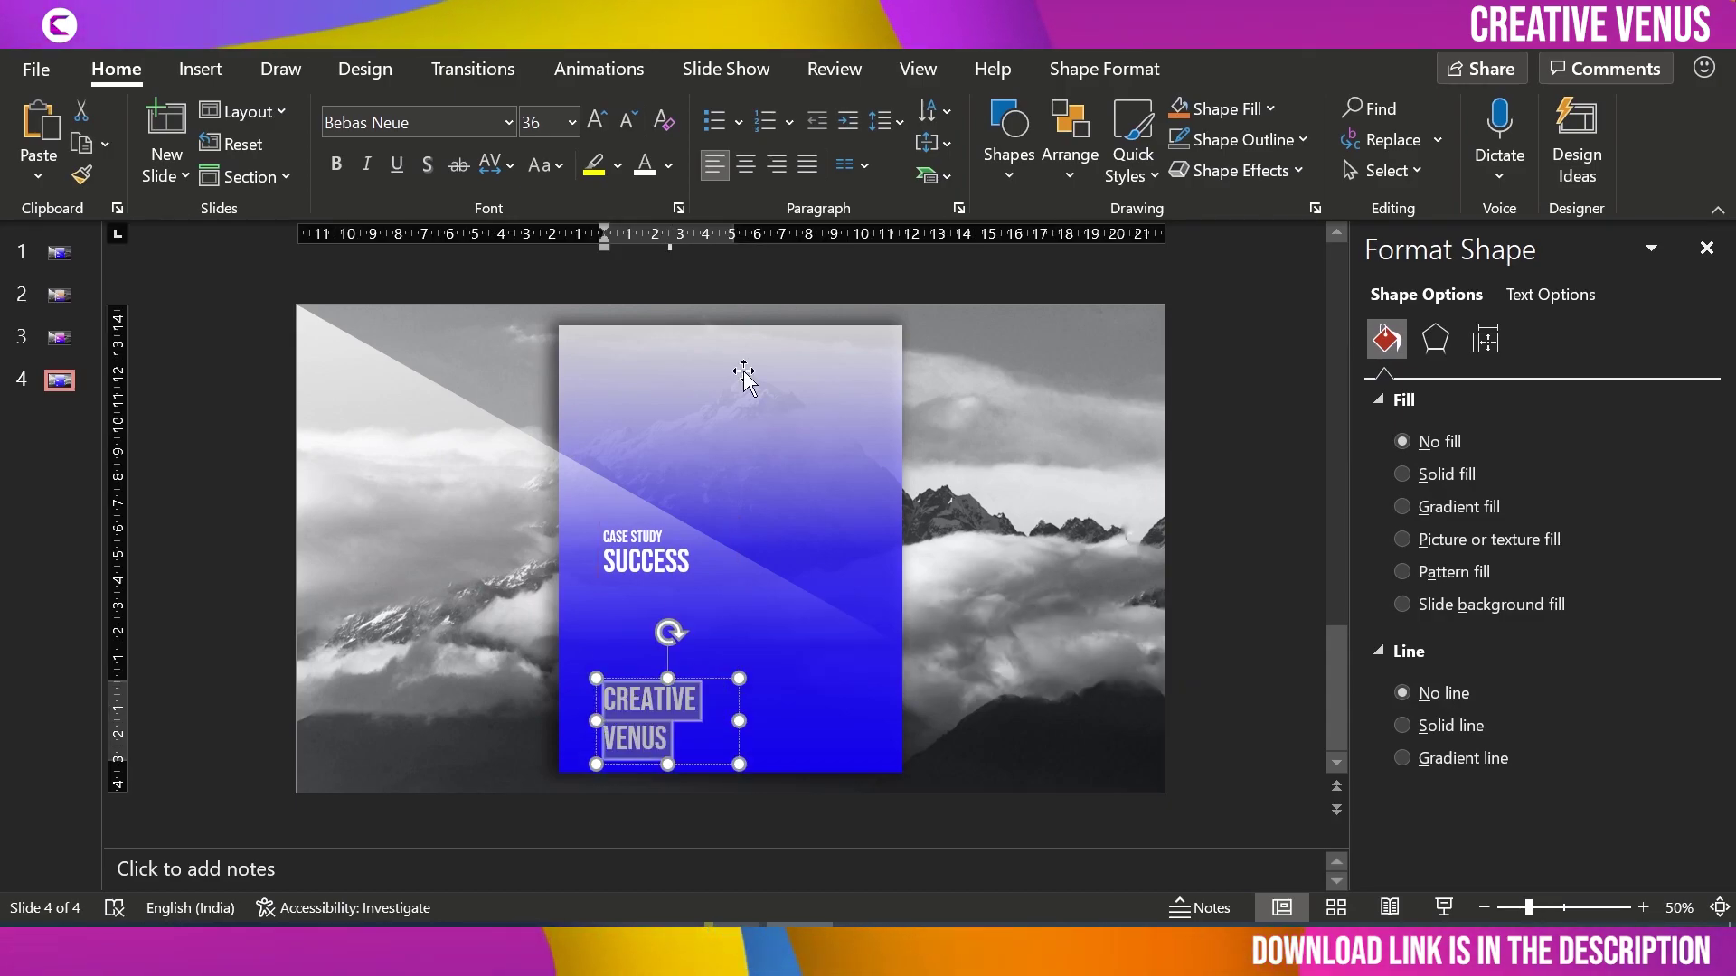
left_click(628, 123)
left_click(628, 123)
left_click(628, 123)
left_click(628, 123)
left_click(628, 123)
left_click(628, 122)
left_click(628, 123)
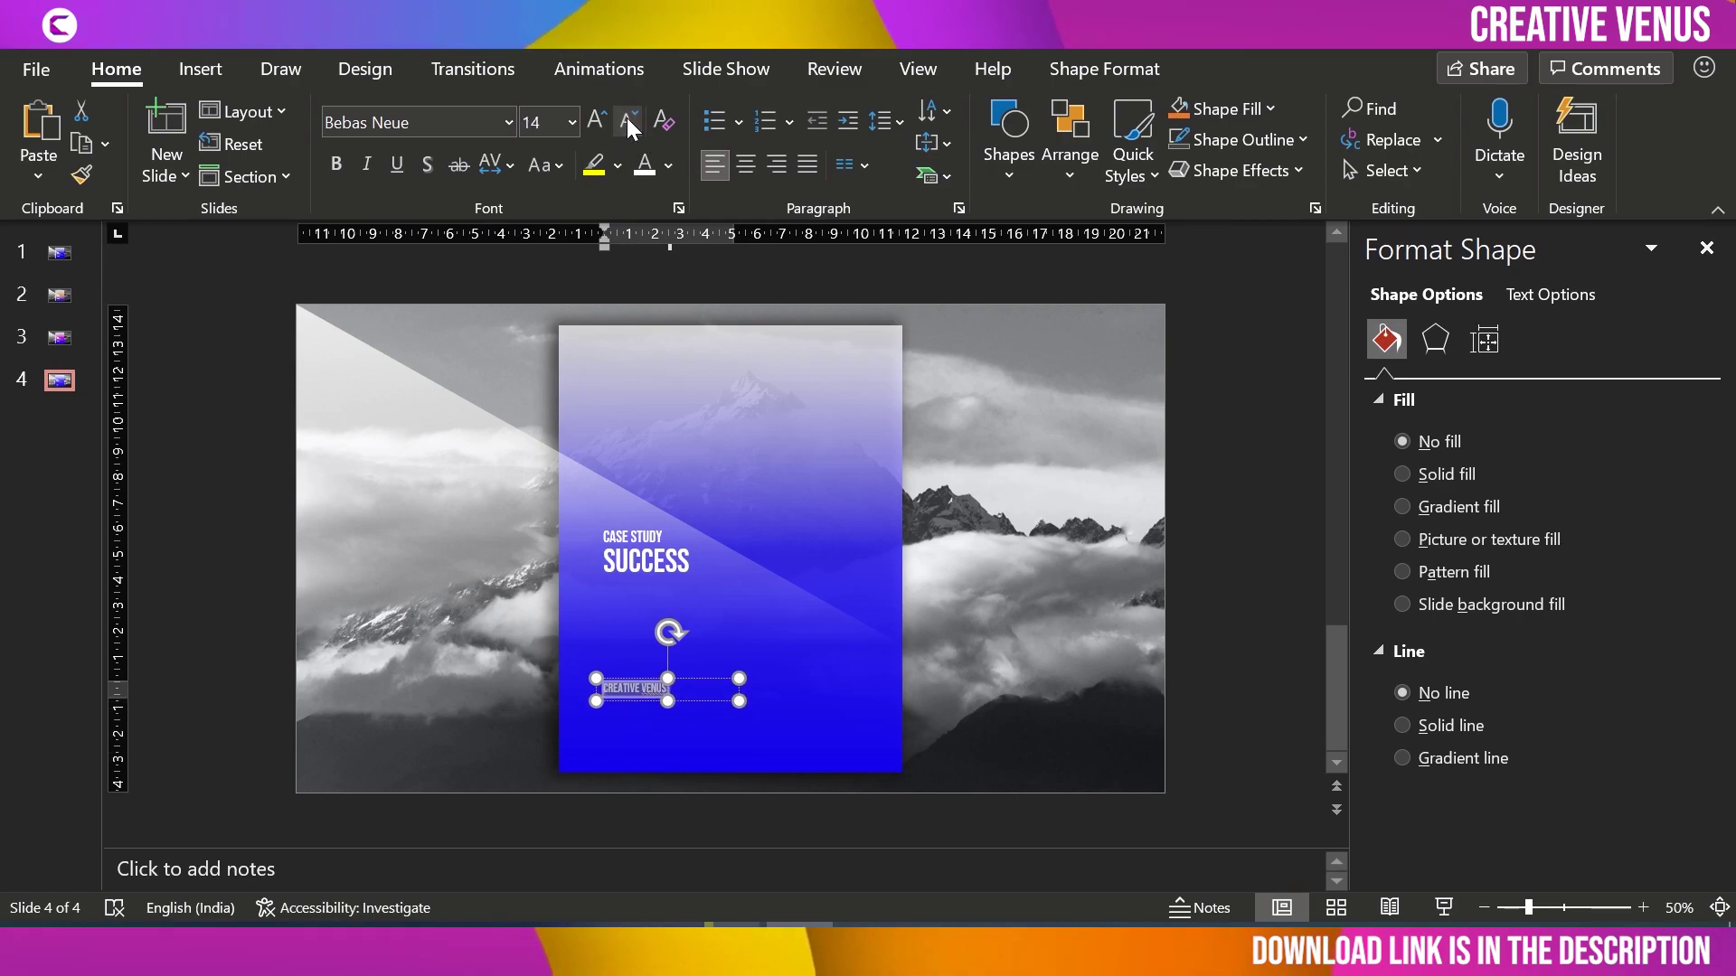
left_click(488, 166)
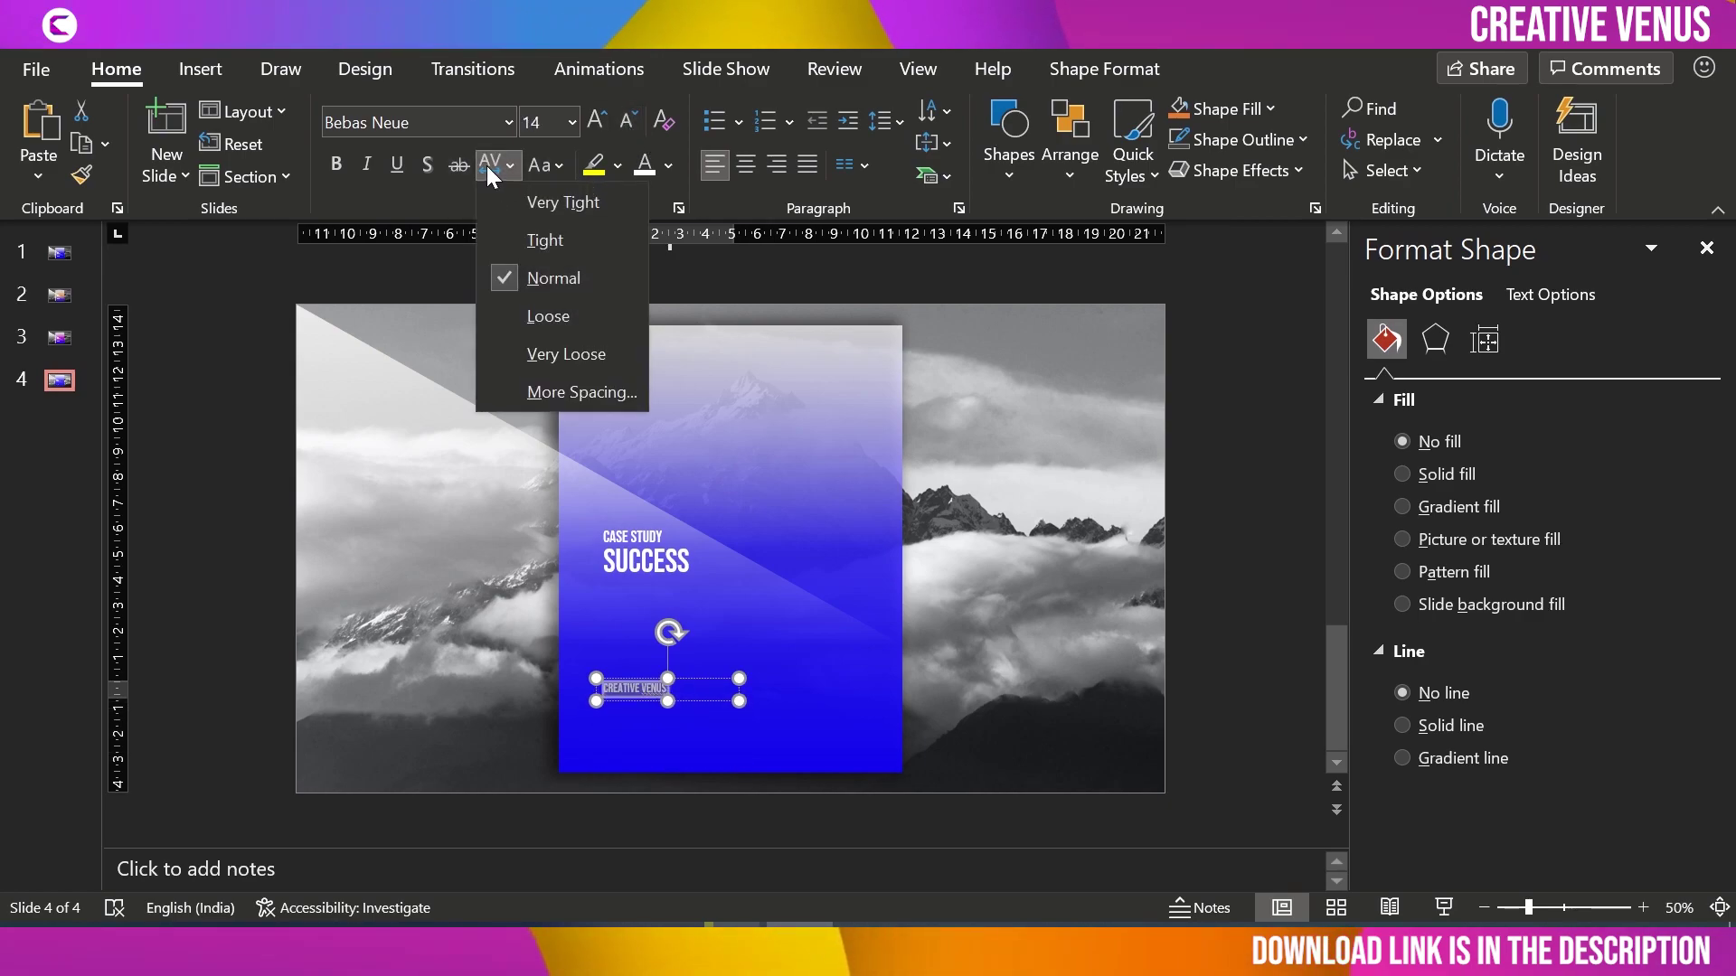
left_click(543, 318)
left_click_drag(712, 683, 706, 747)
Step: Add a 12 pt BUSINESS PRESENTATIONS line directly under CREATIVE VENUS
key("ctrl+d")
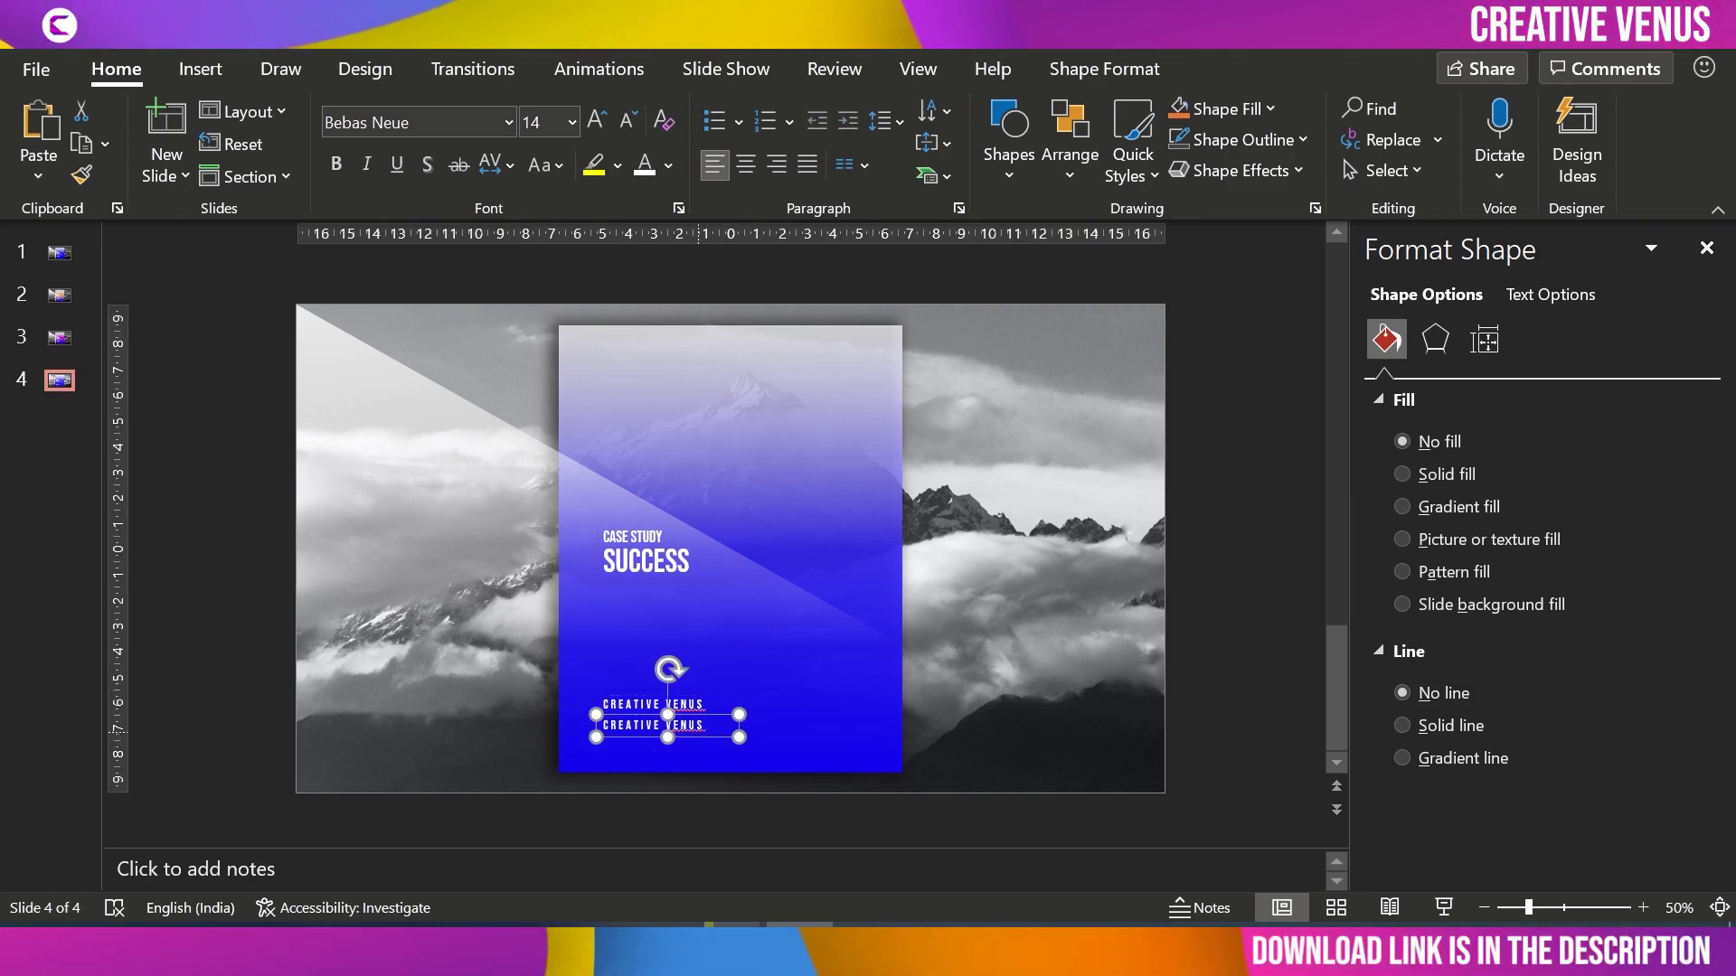
double_click(630, 725)
triple_click(667, 720)
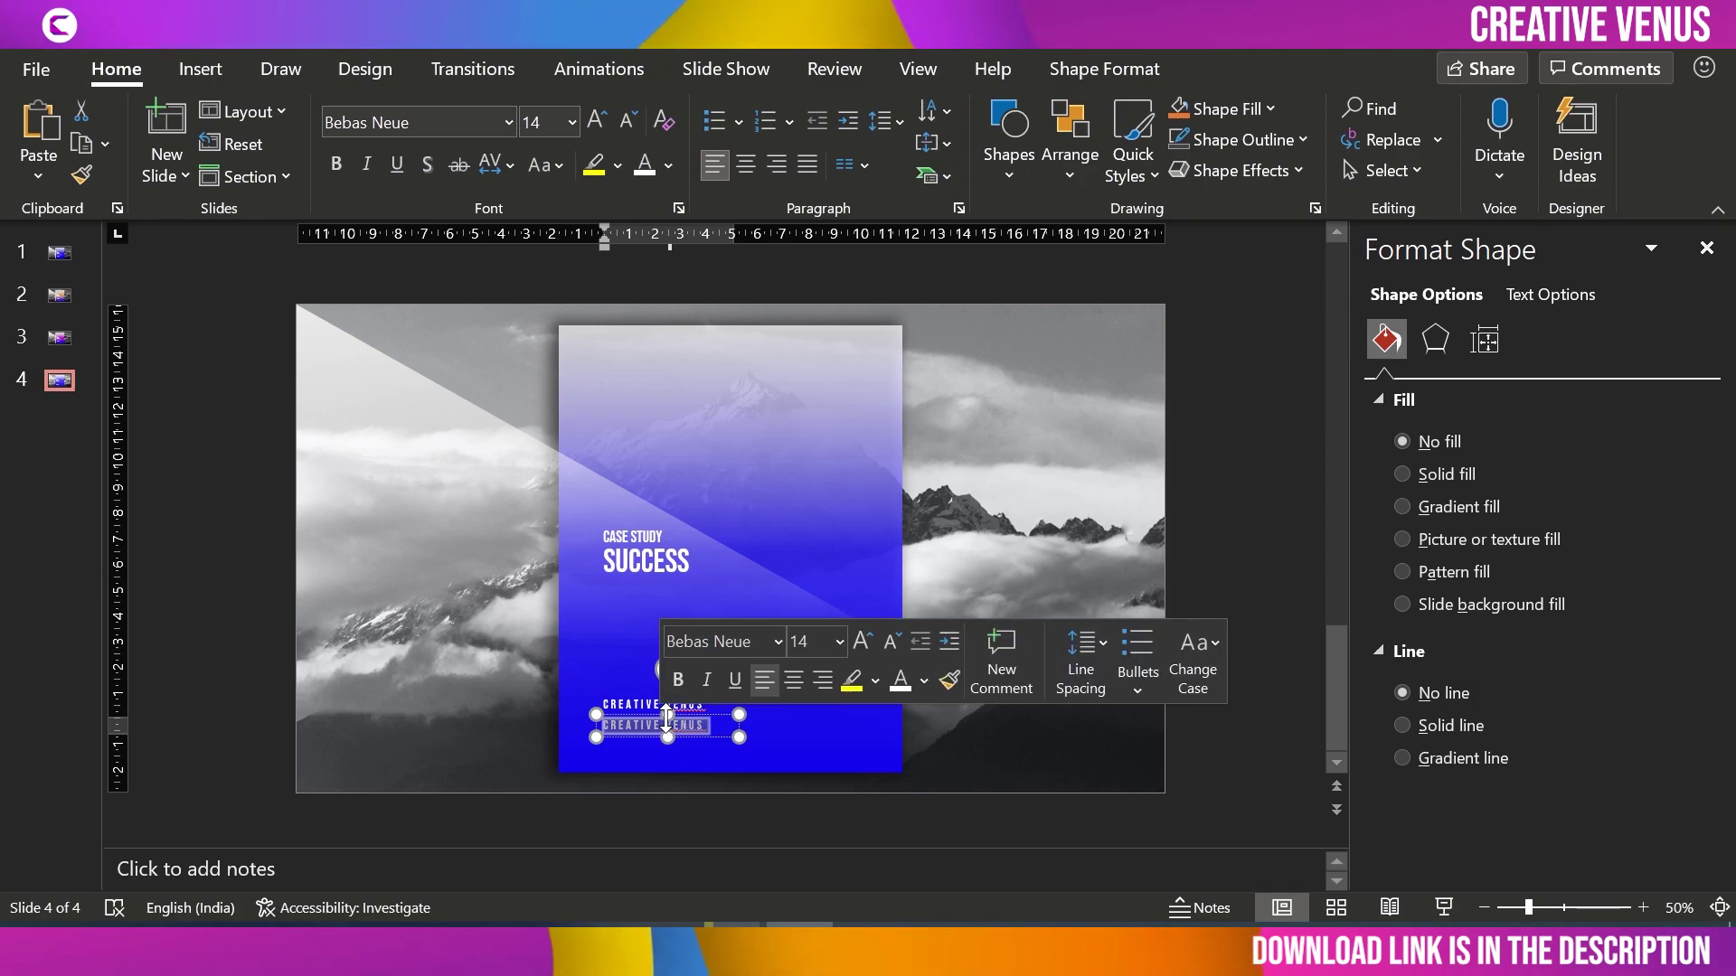
type("BUS")
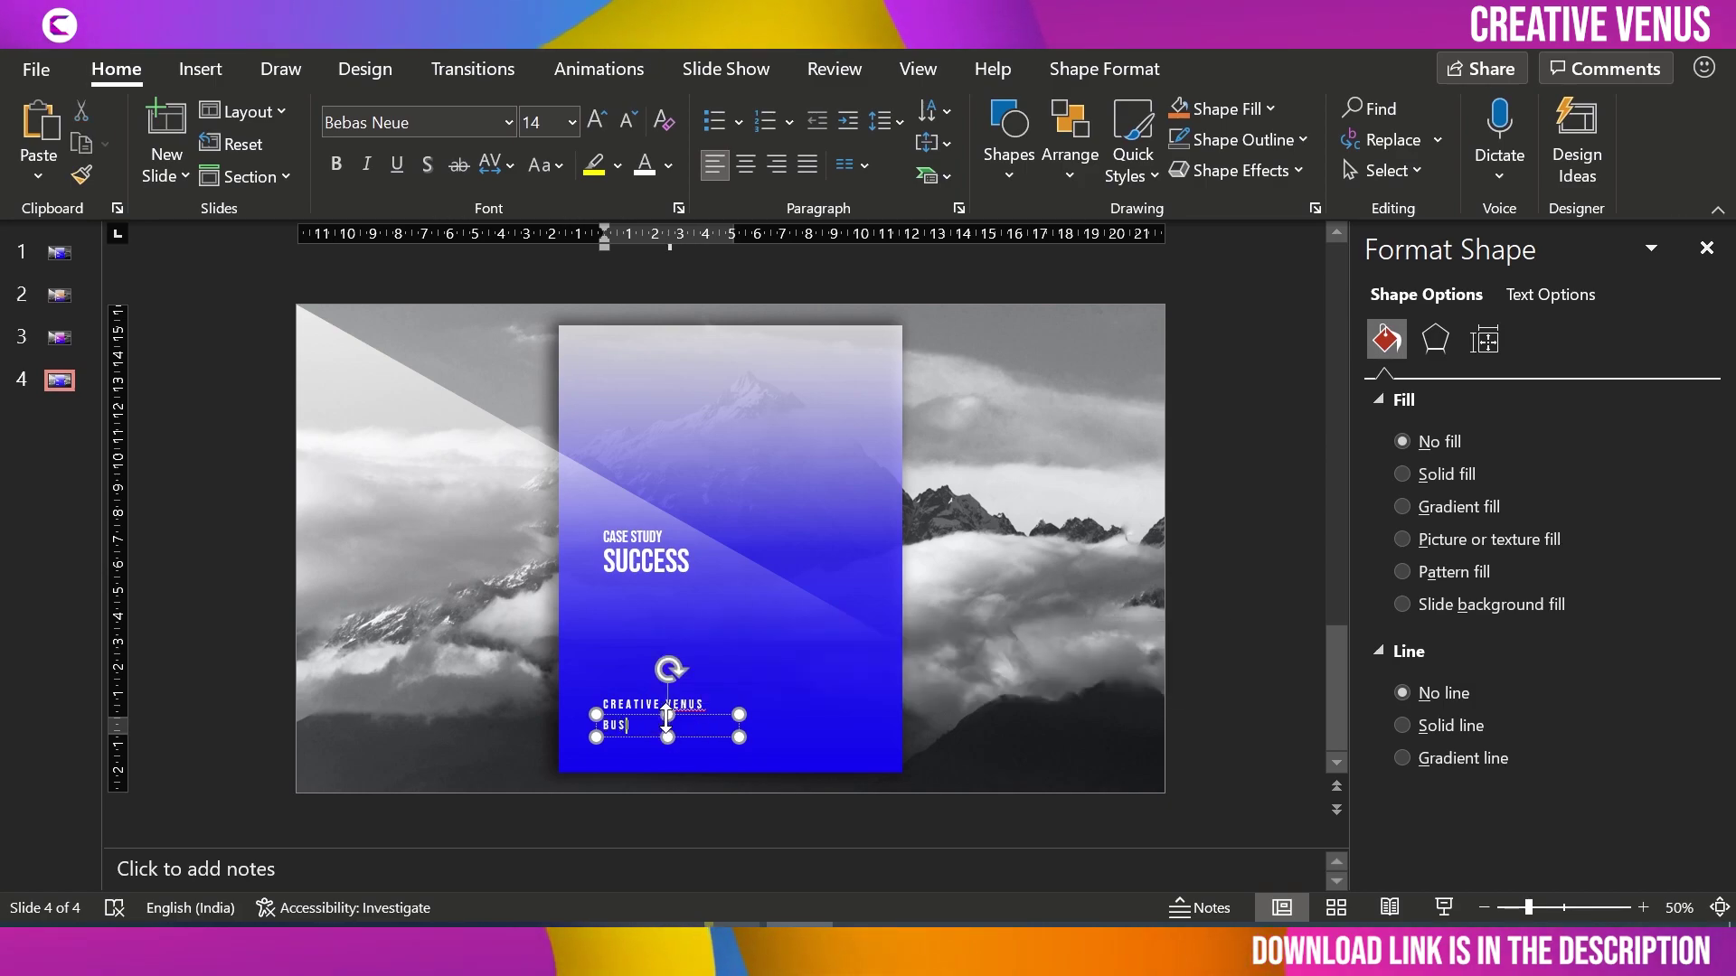
type("INESS PRESENTATIONS")
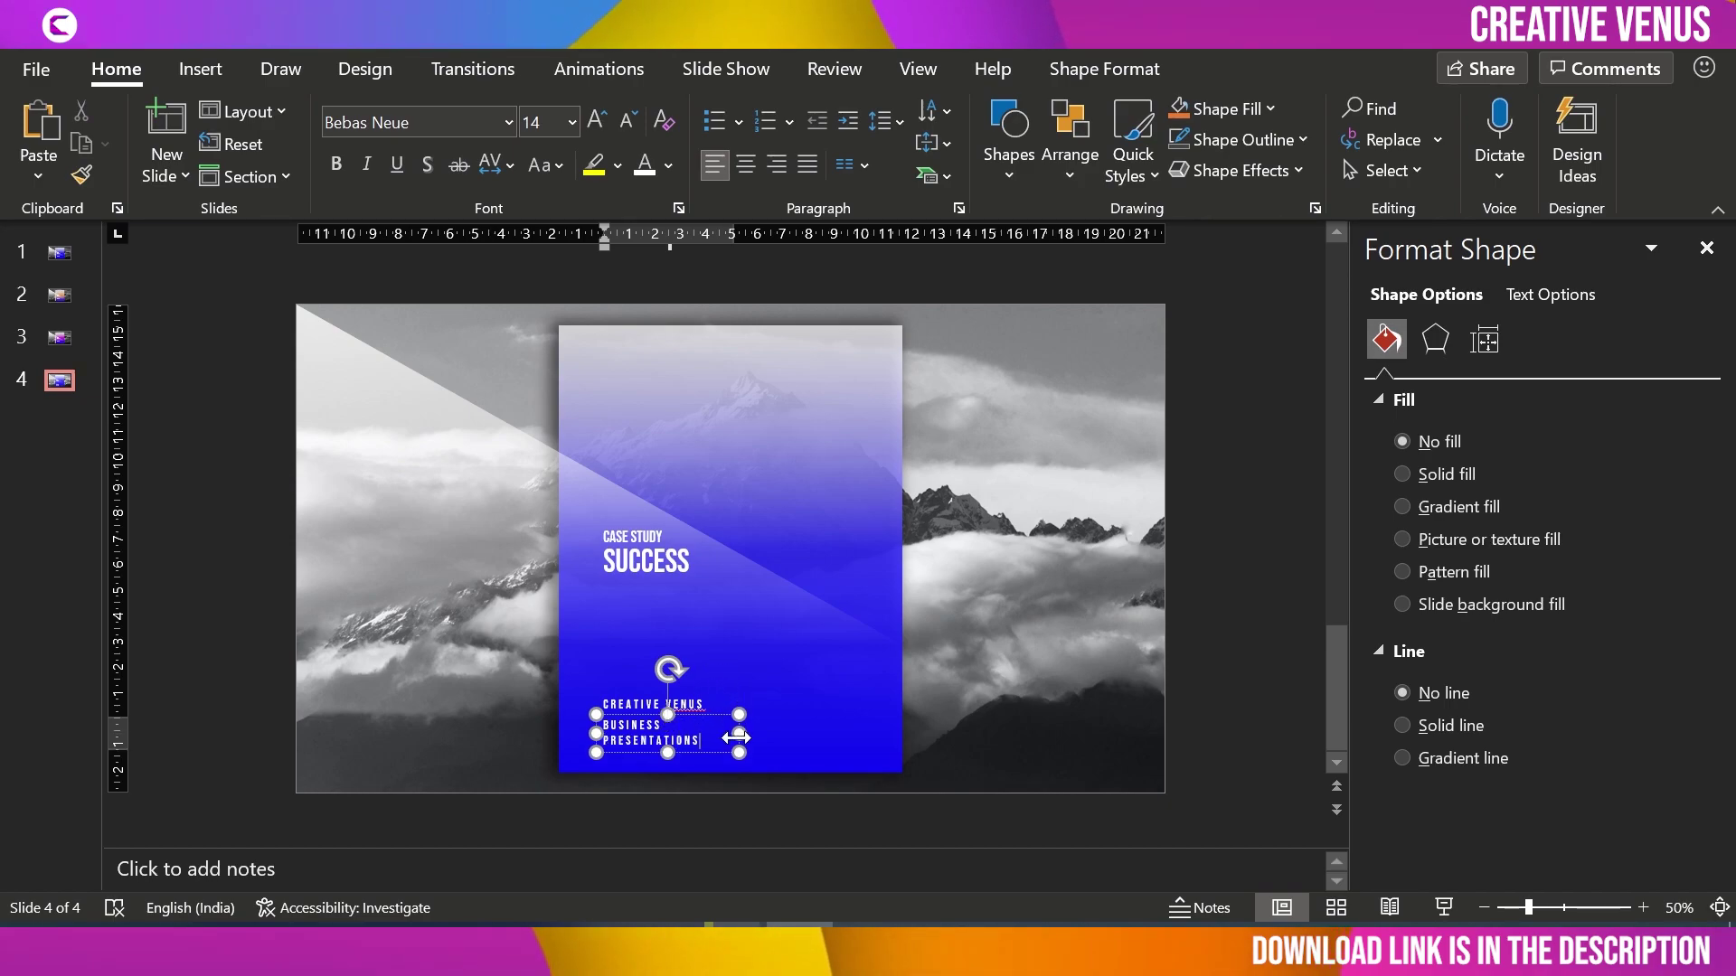
left_click_drag(736, 737, 809, 738)
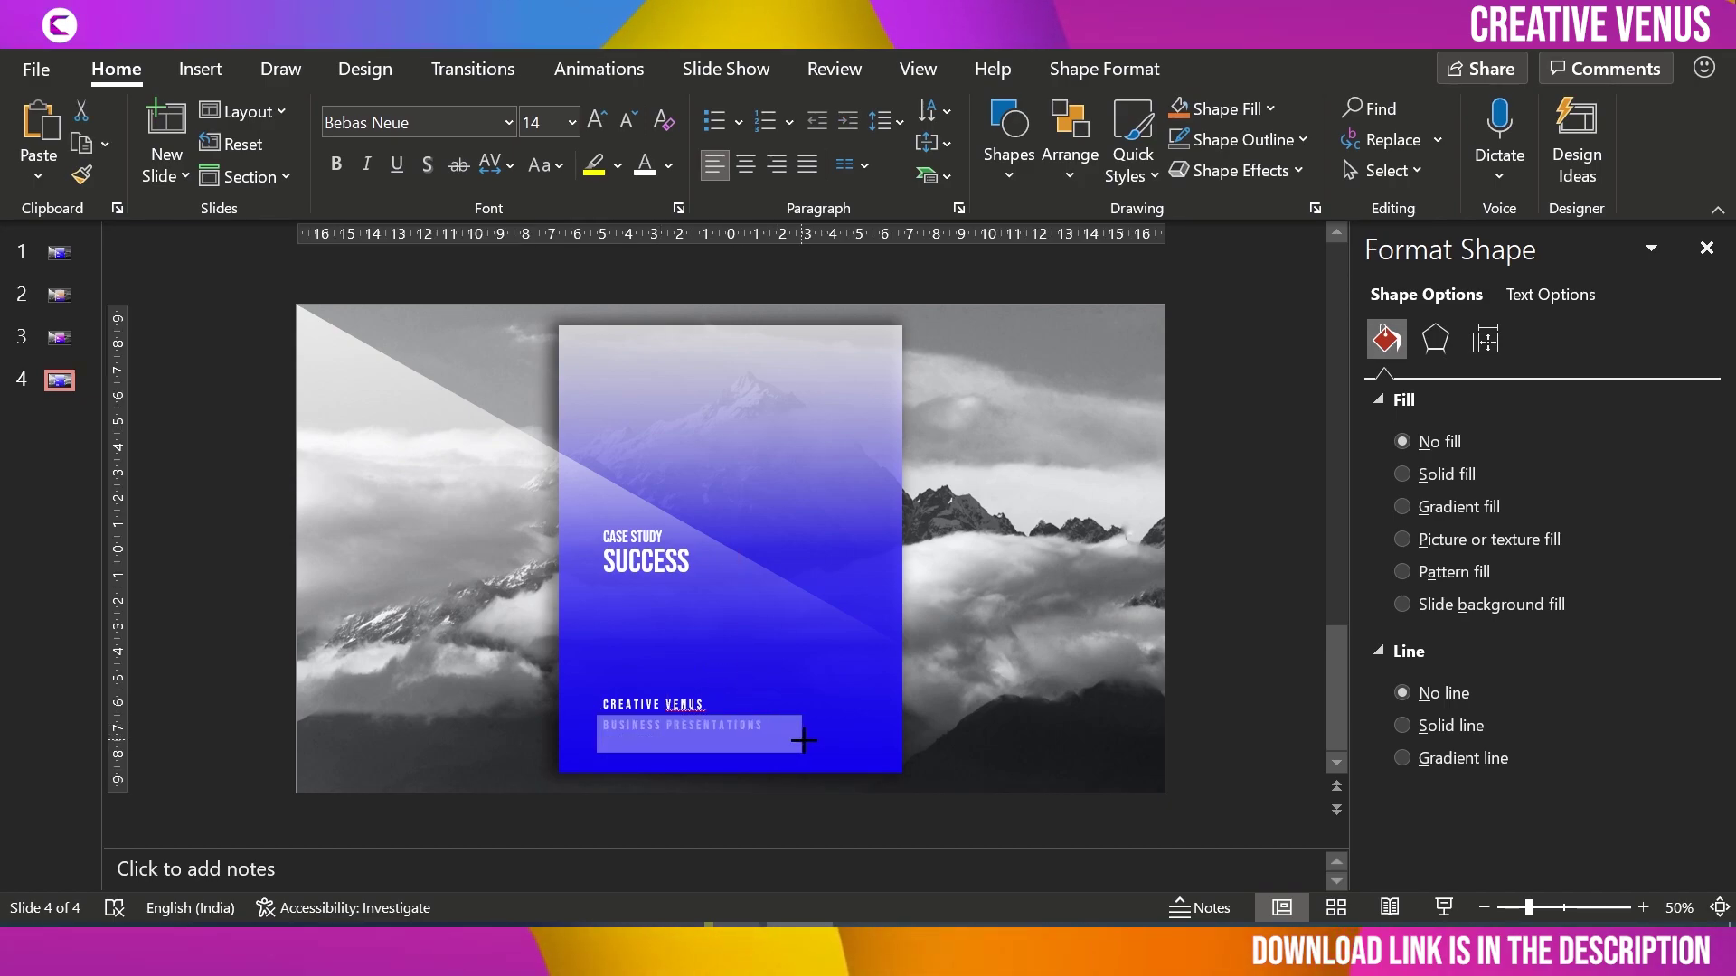
left_click(621, 128)
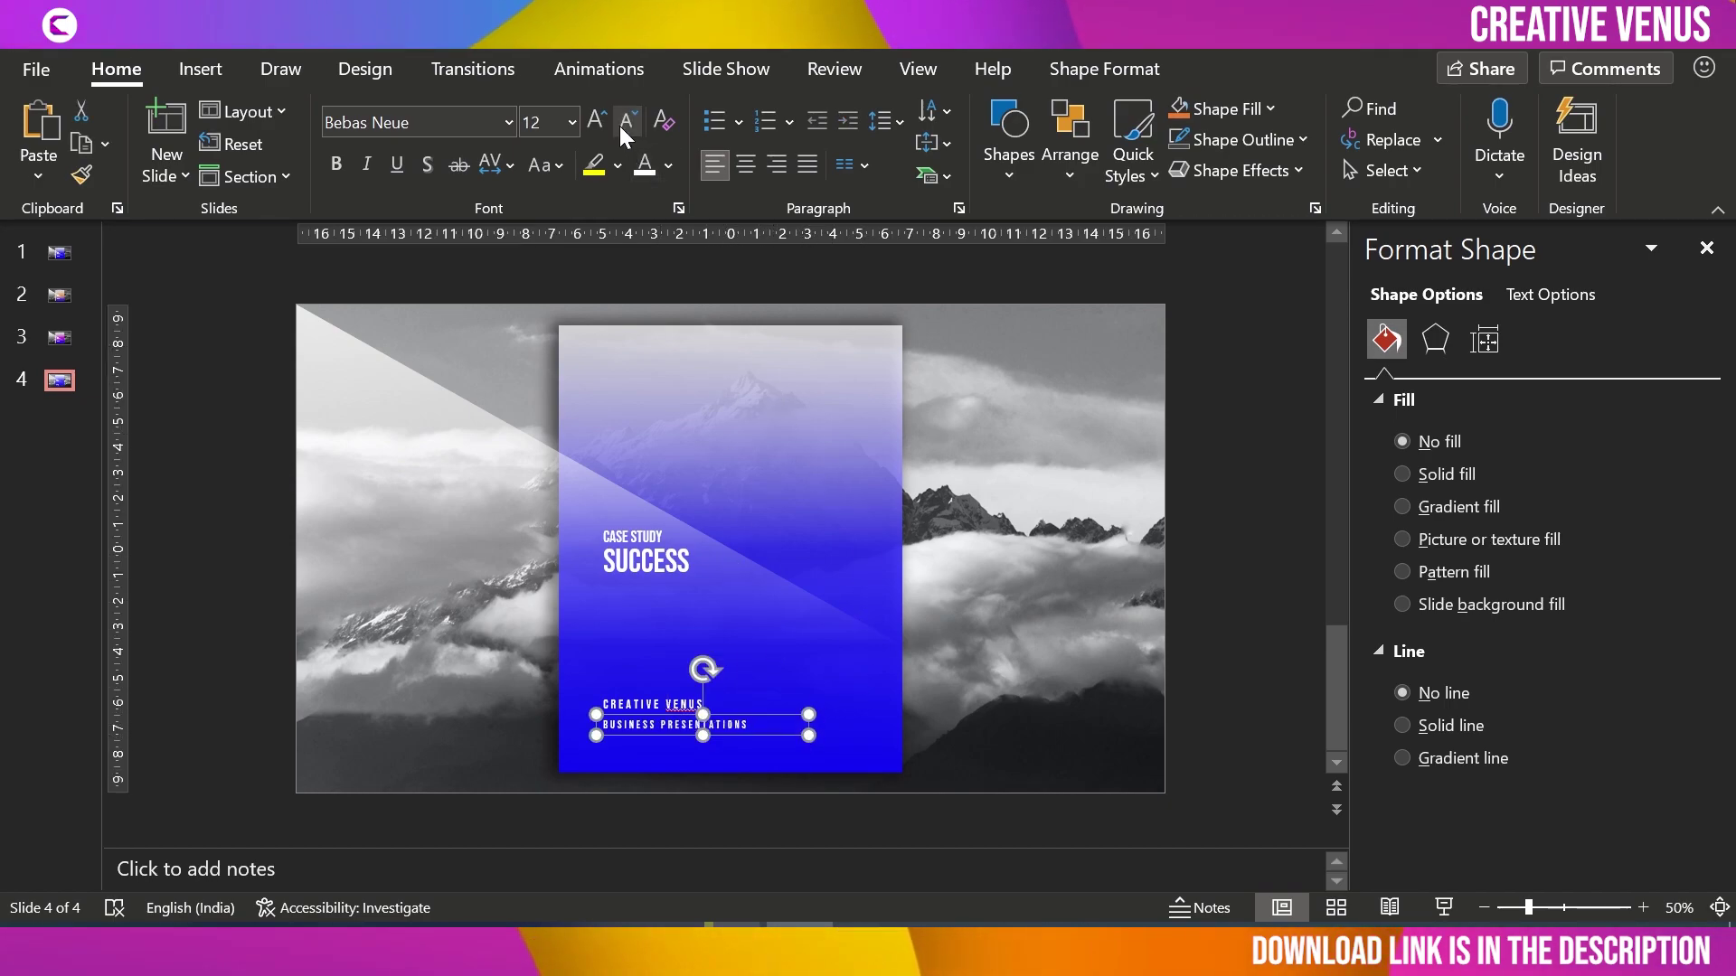
left_click_drag(763, 729, 770, 701)
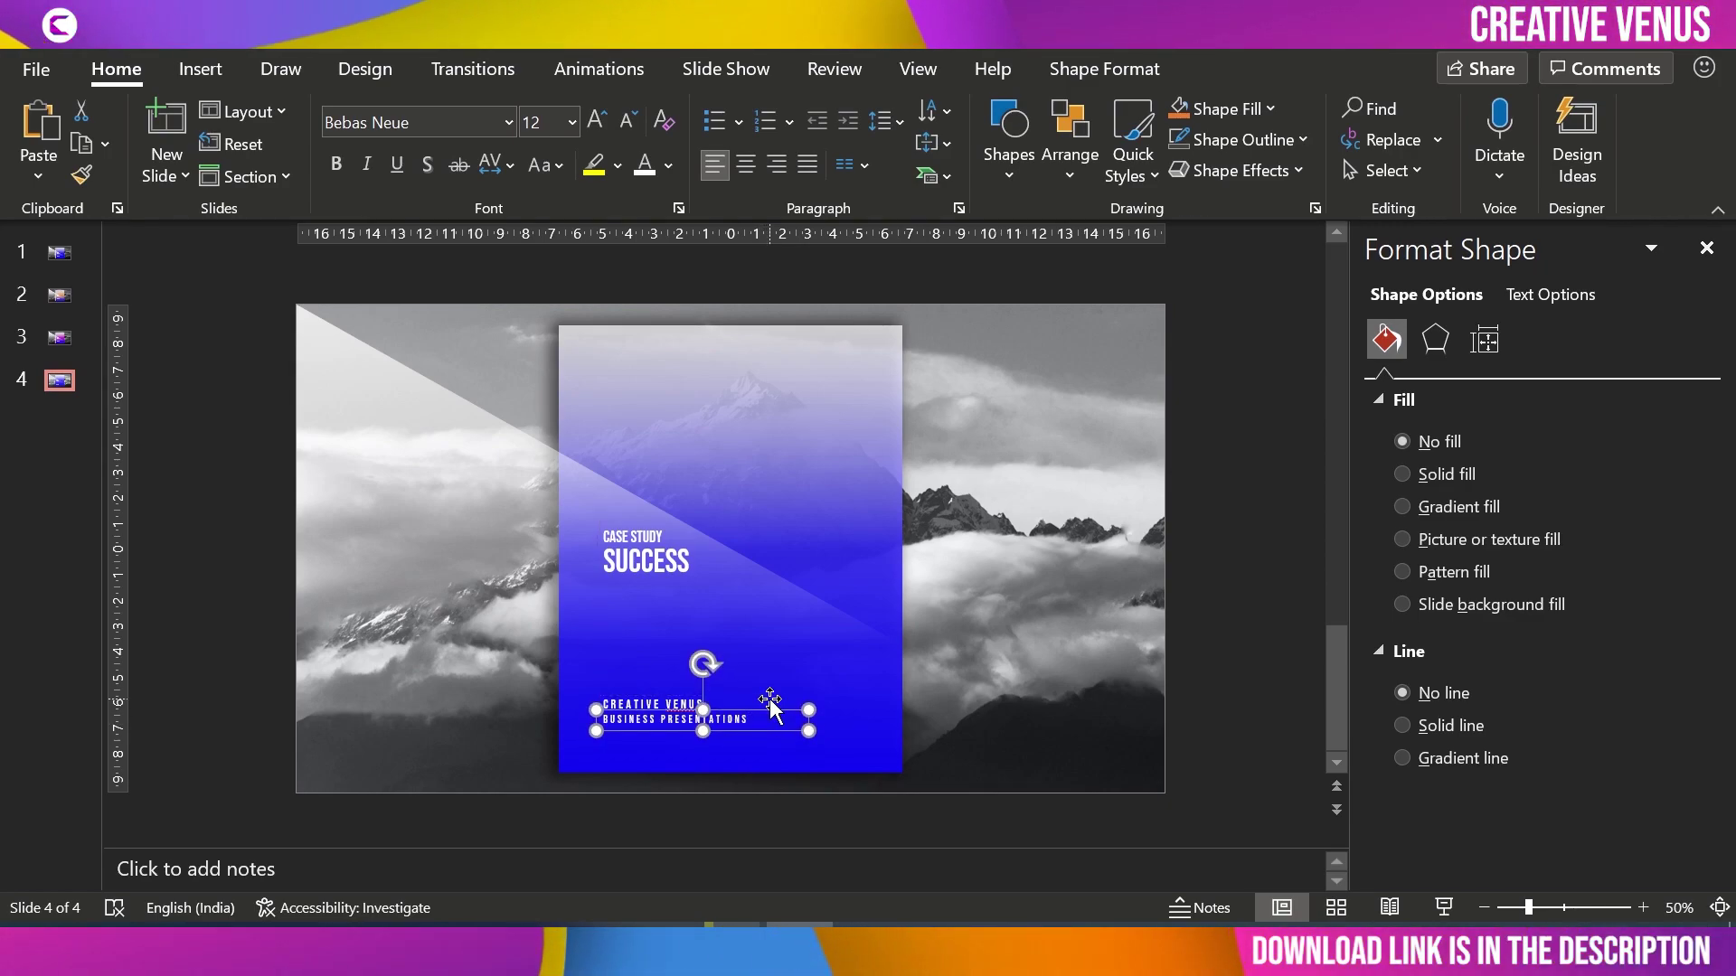
left_click(1193, 755)
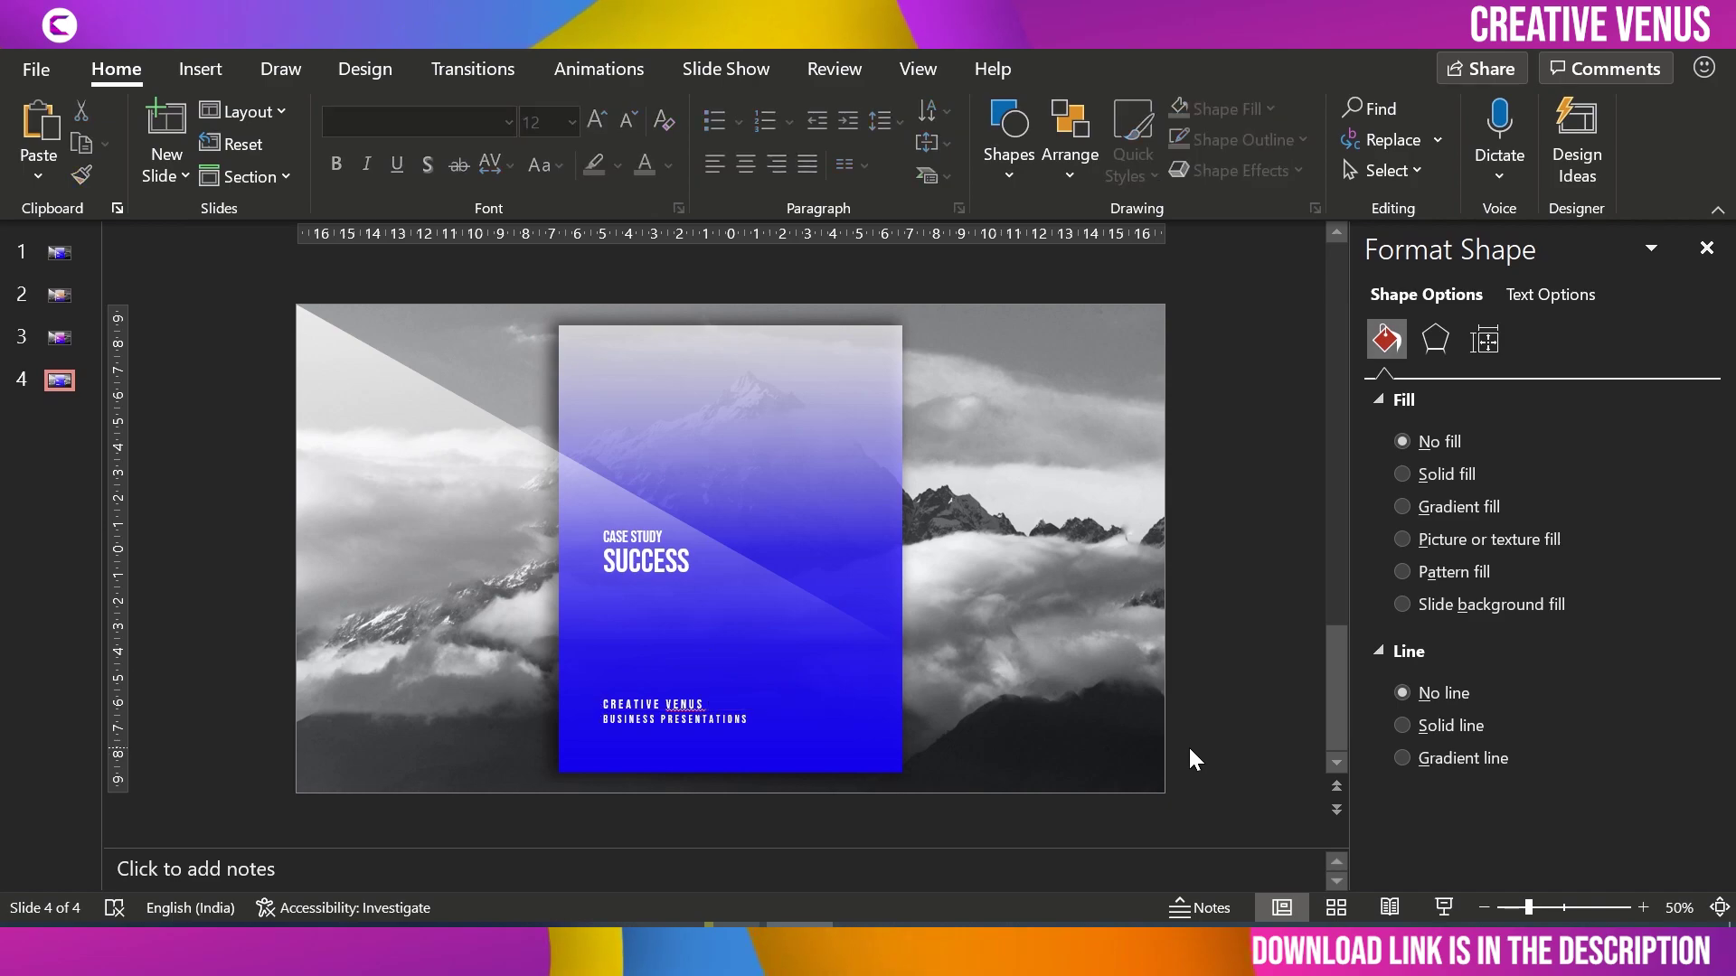
Step: Pull the blue gradient card's left edge inward to reveal a strip
left_click(667, 378)
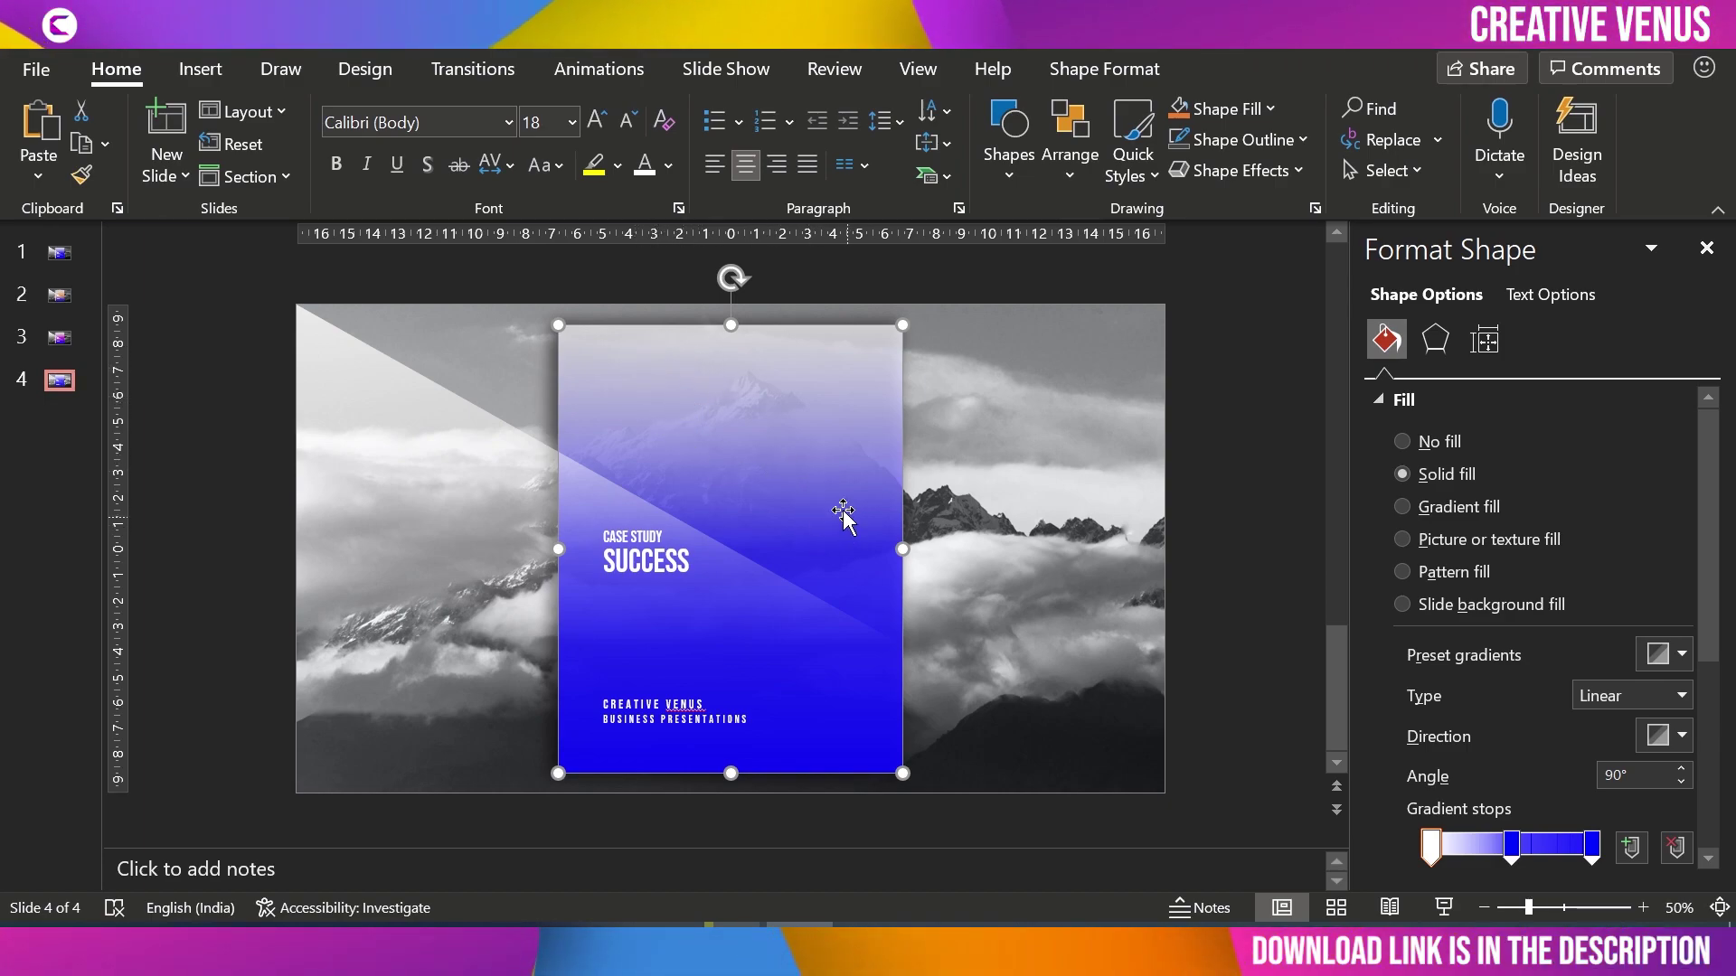
key("ctrl+d")
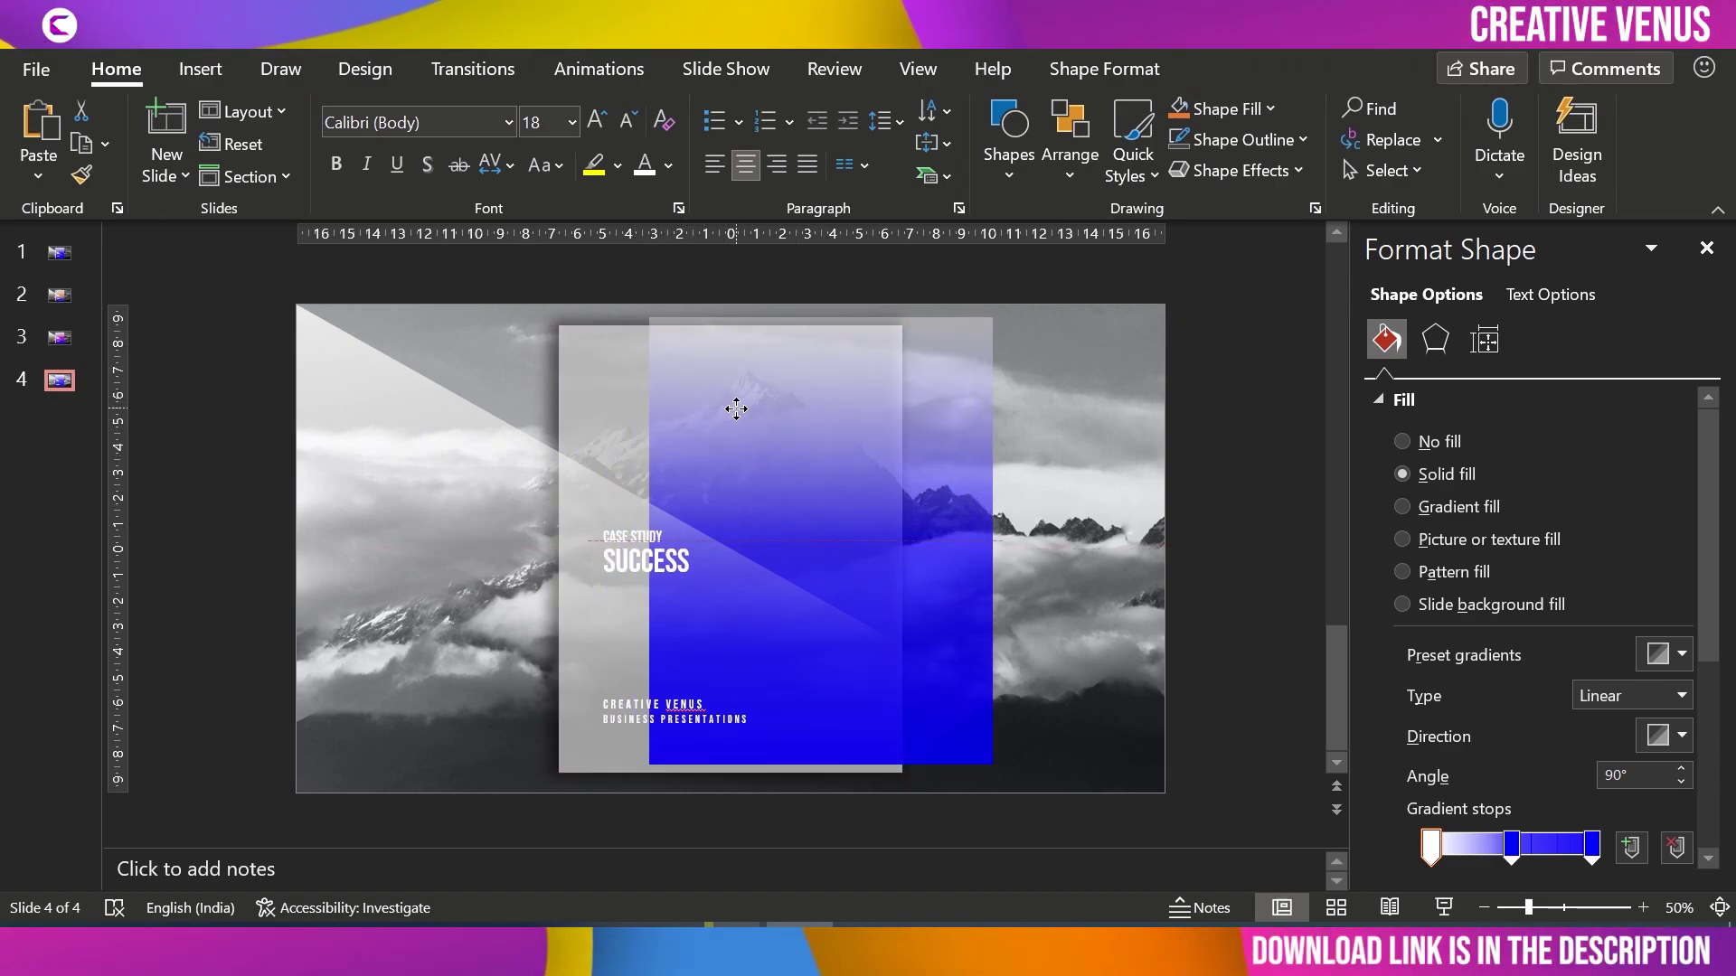
key("ctrl+z")
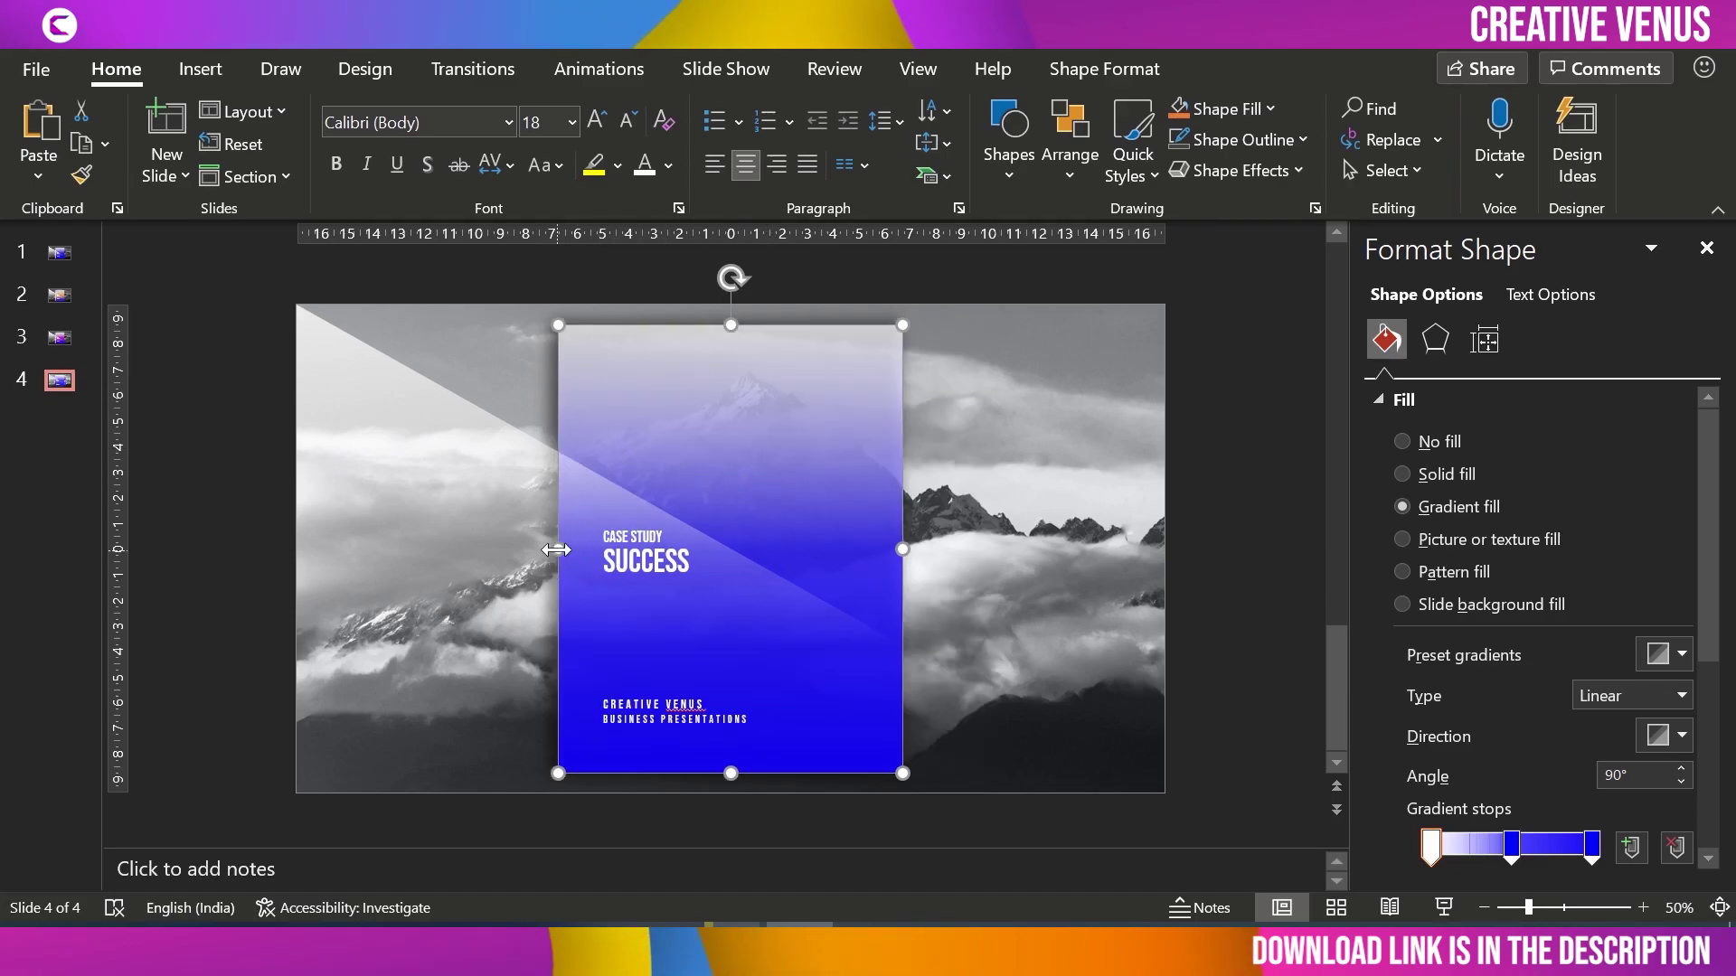
left_click_drag(558, 549, 596, 548)
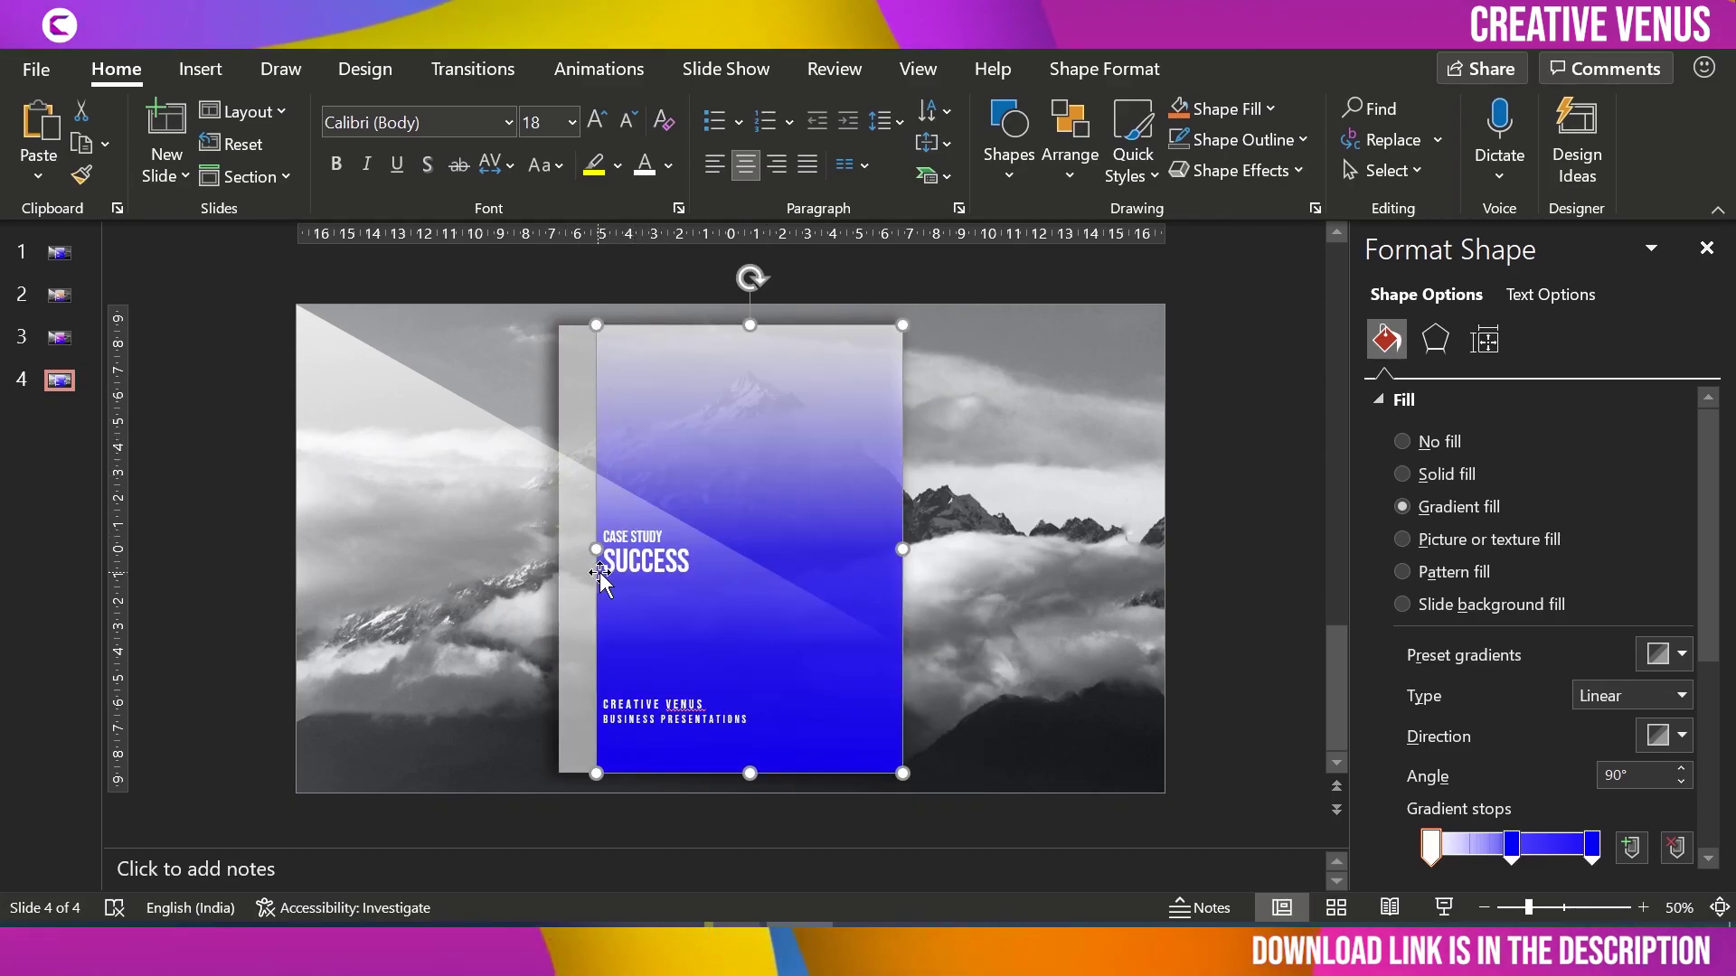
Step: Extend the grey rectangle further left to widen the visible translucent strip
left_click(566, 556)
mouse_move(554, 553)
left_mouse_down()
mouse_move(504, 560)
mouse_move(580, 560)
mouse_move(527, 546)
left_mouse_up()
left_click(669, 430)
left_click(542, 356)
left_click(1218, 642)
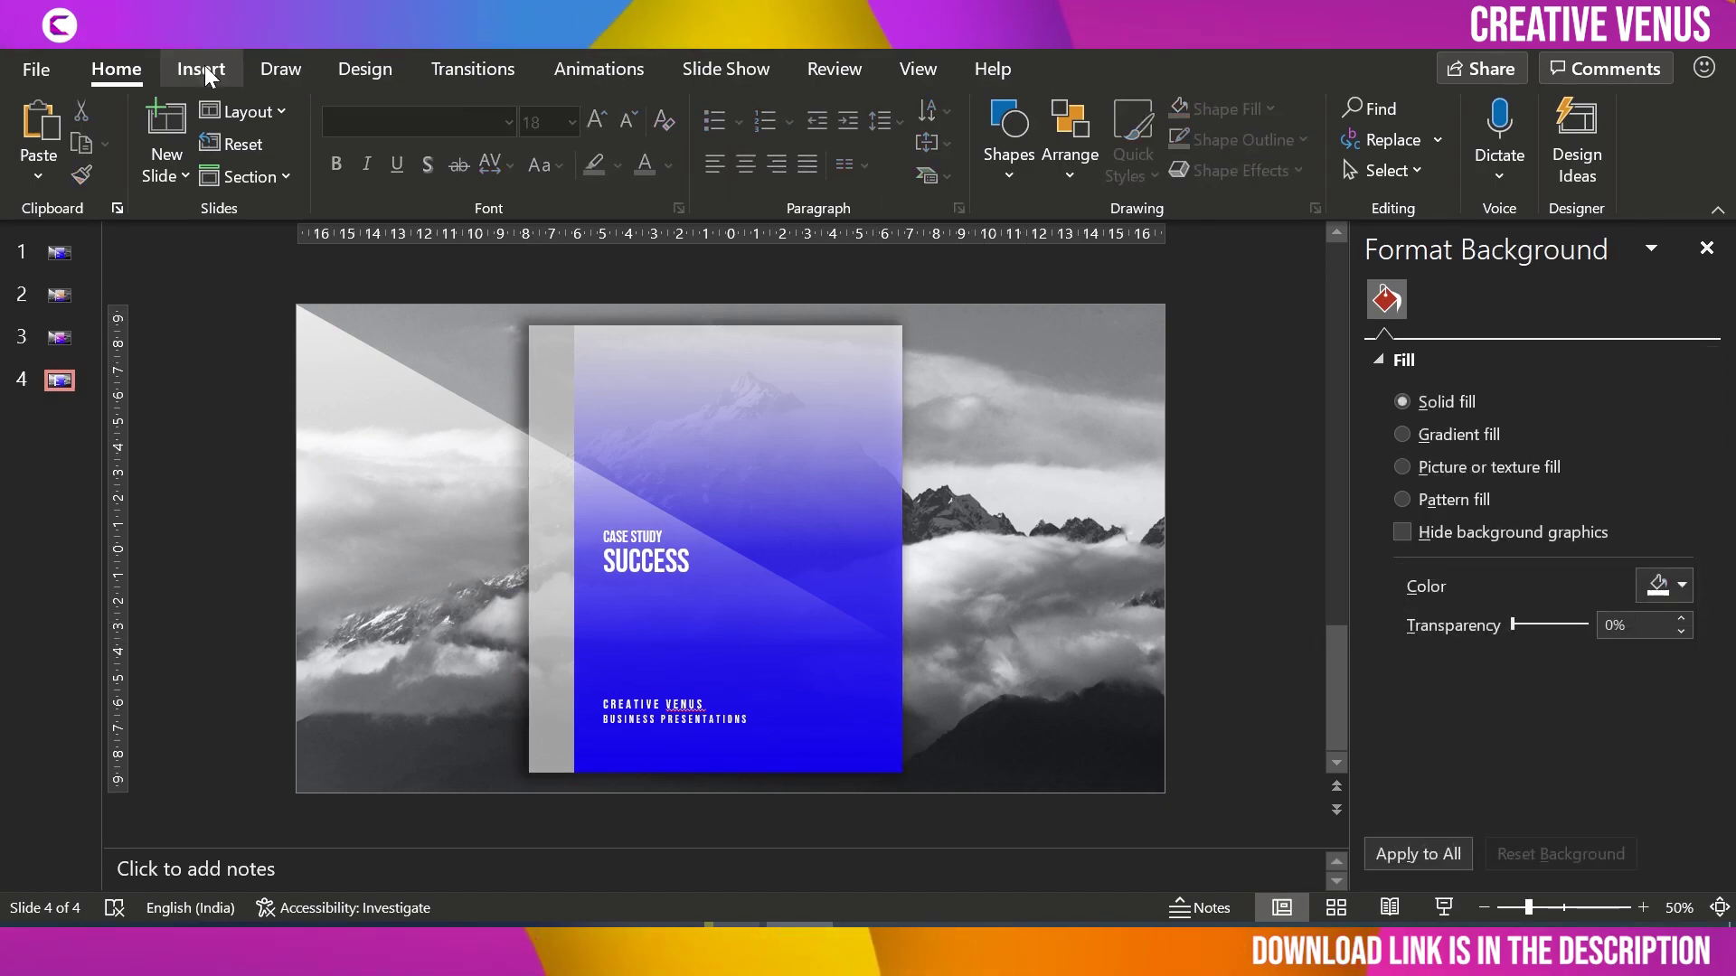
left_click(633, 538)
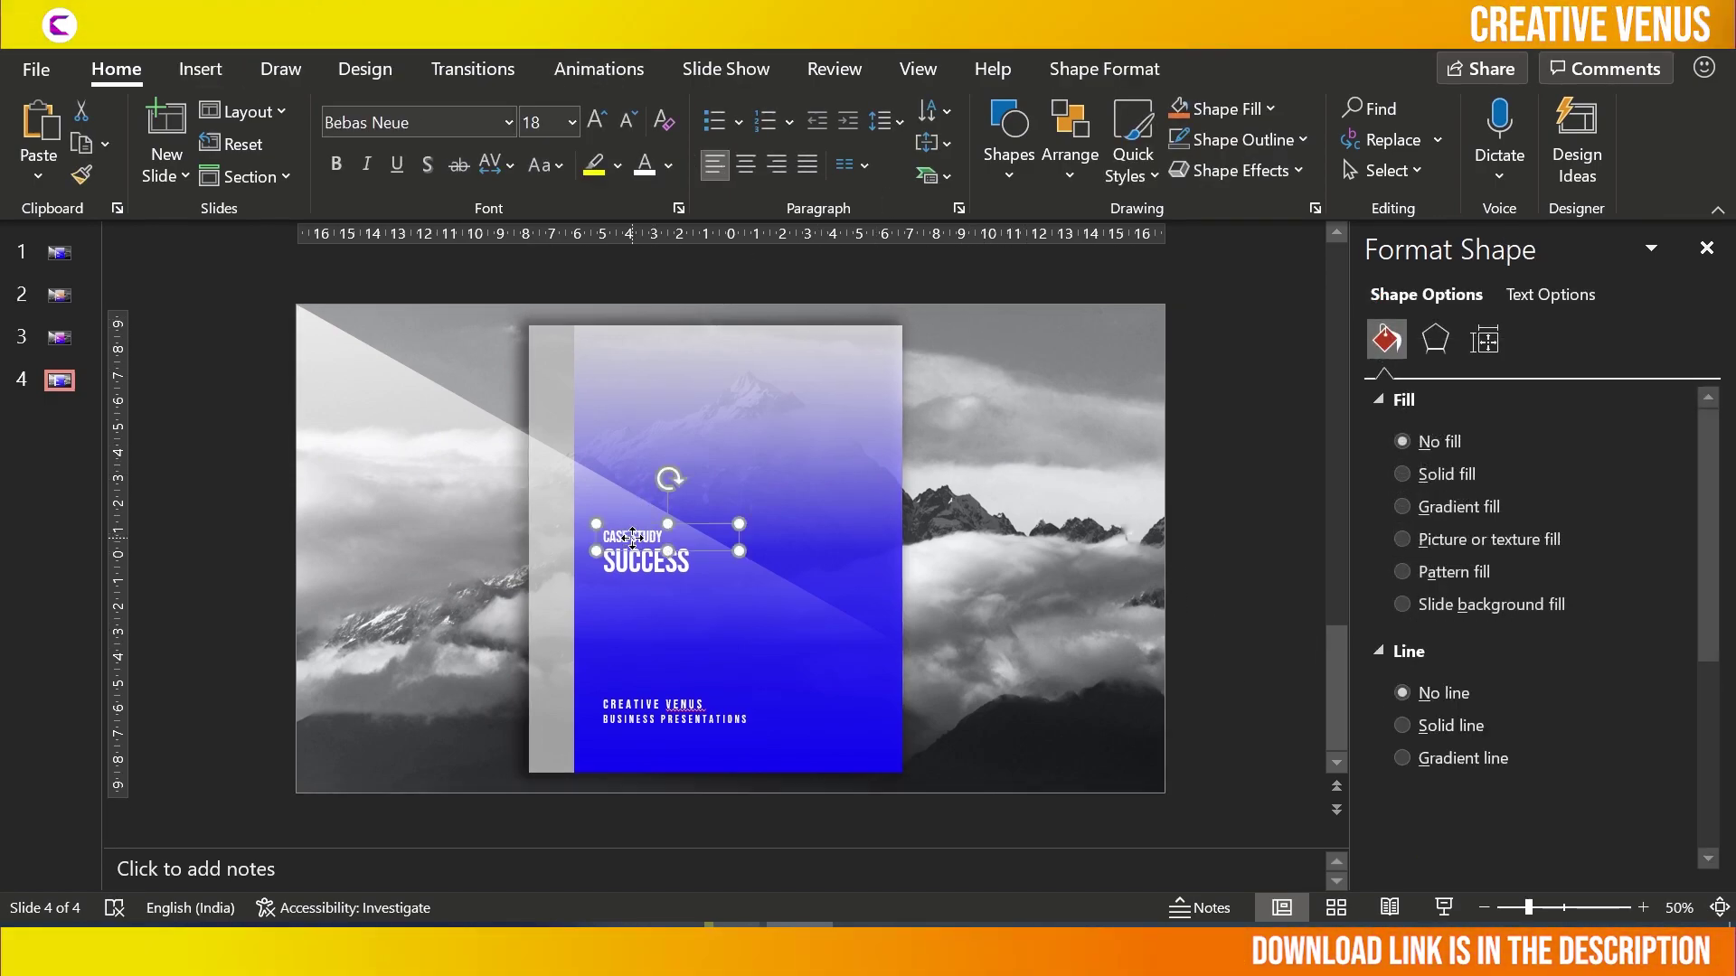
Step: Copy the CASE STUDY box, rotate it 90° left, and move it onto the grey strip
key("ctrl+v")
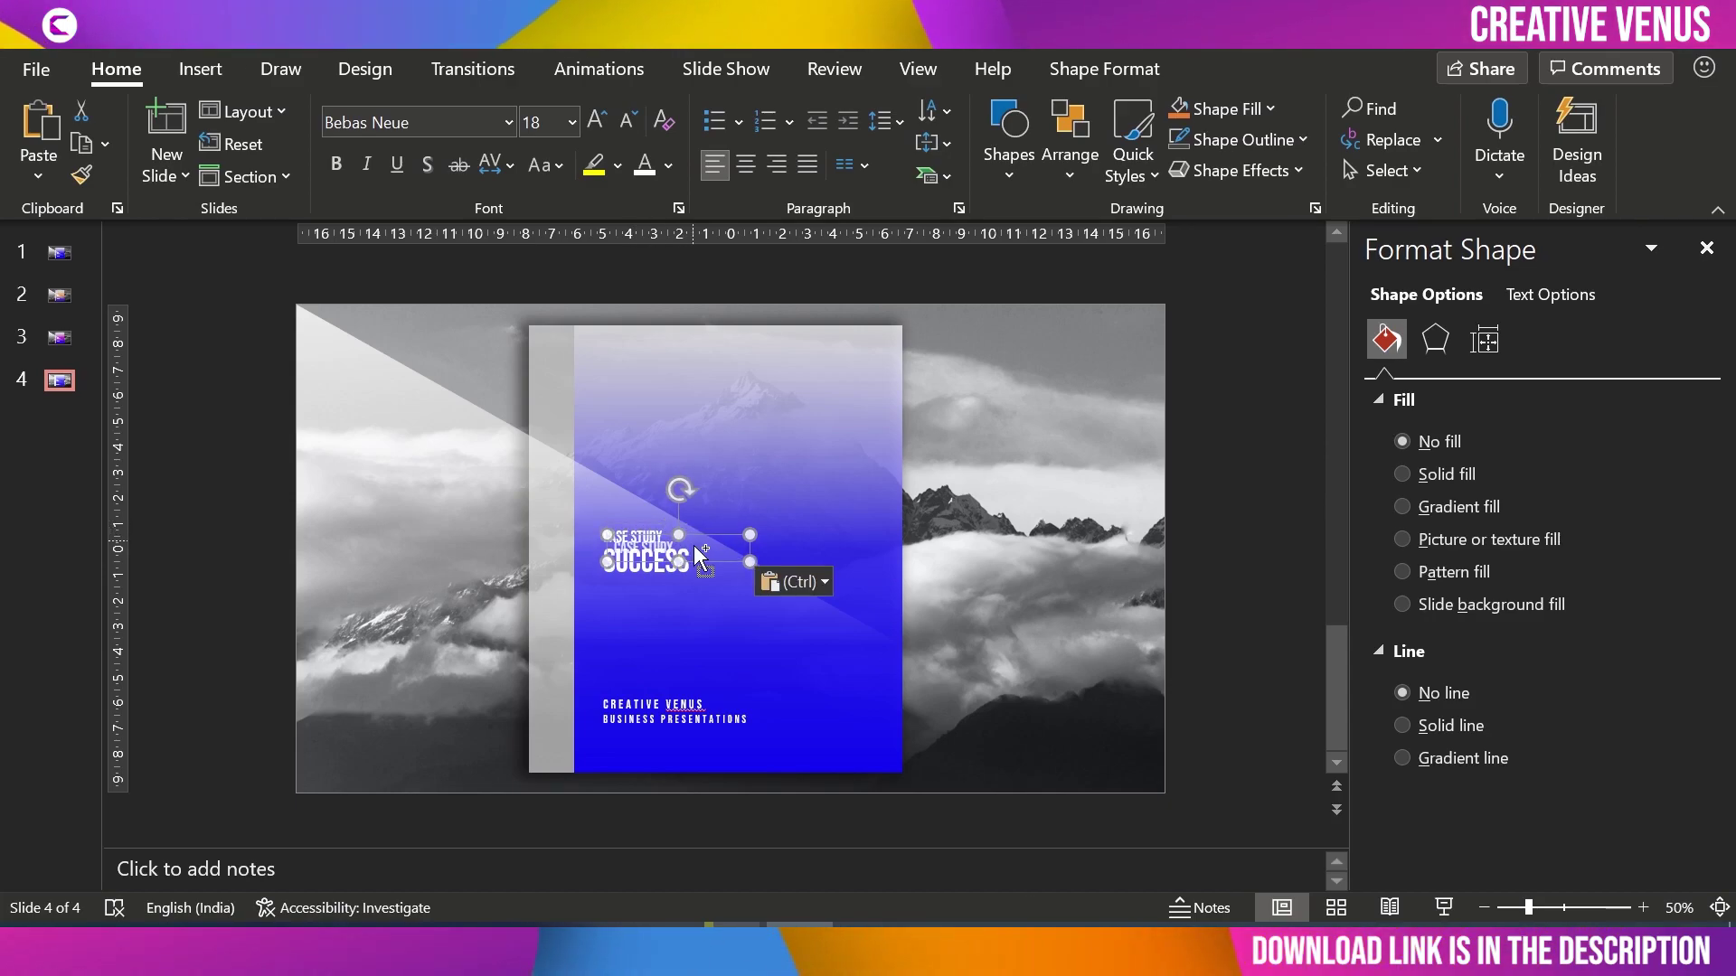
left_click_drag(703, 561, 717, 653)
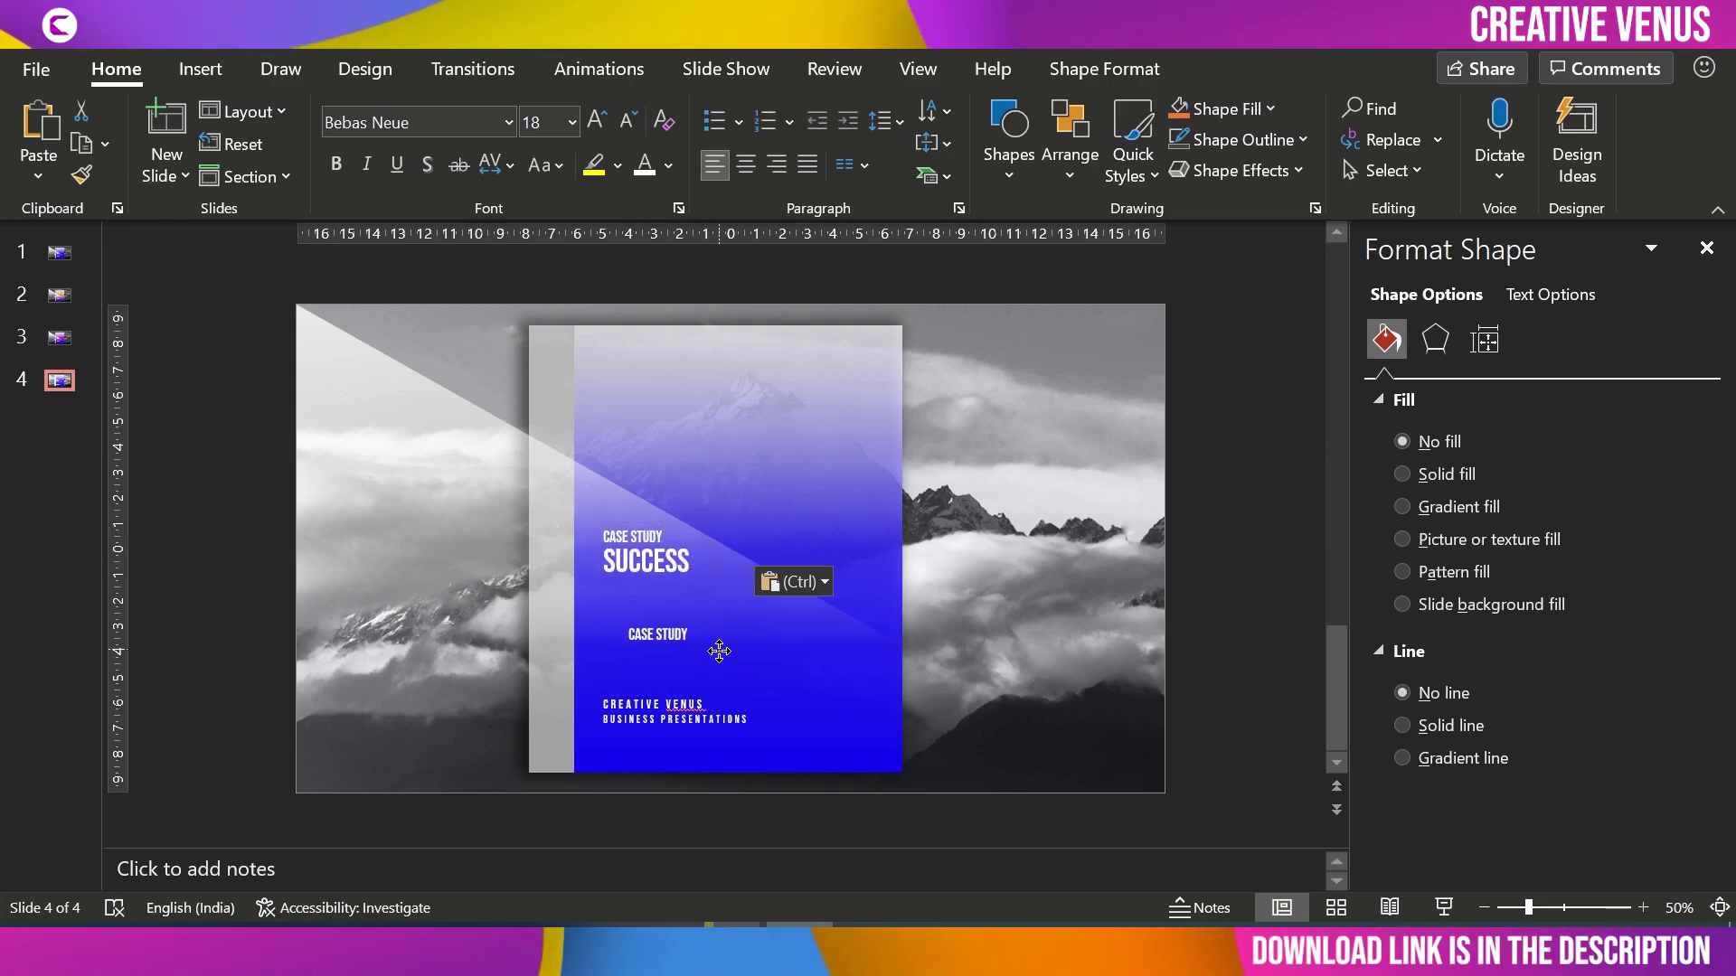
left_click(1105, 69)
left_click(1451, 178)
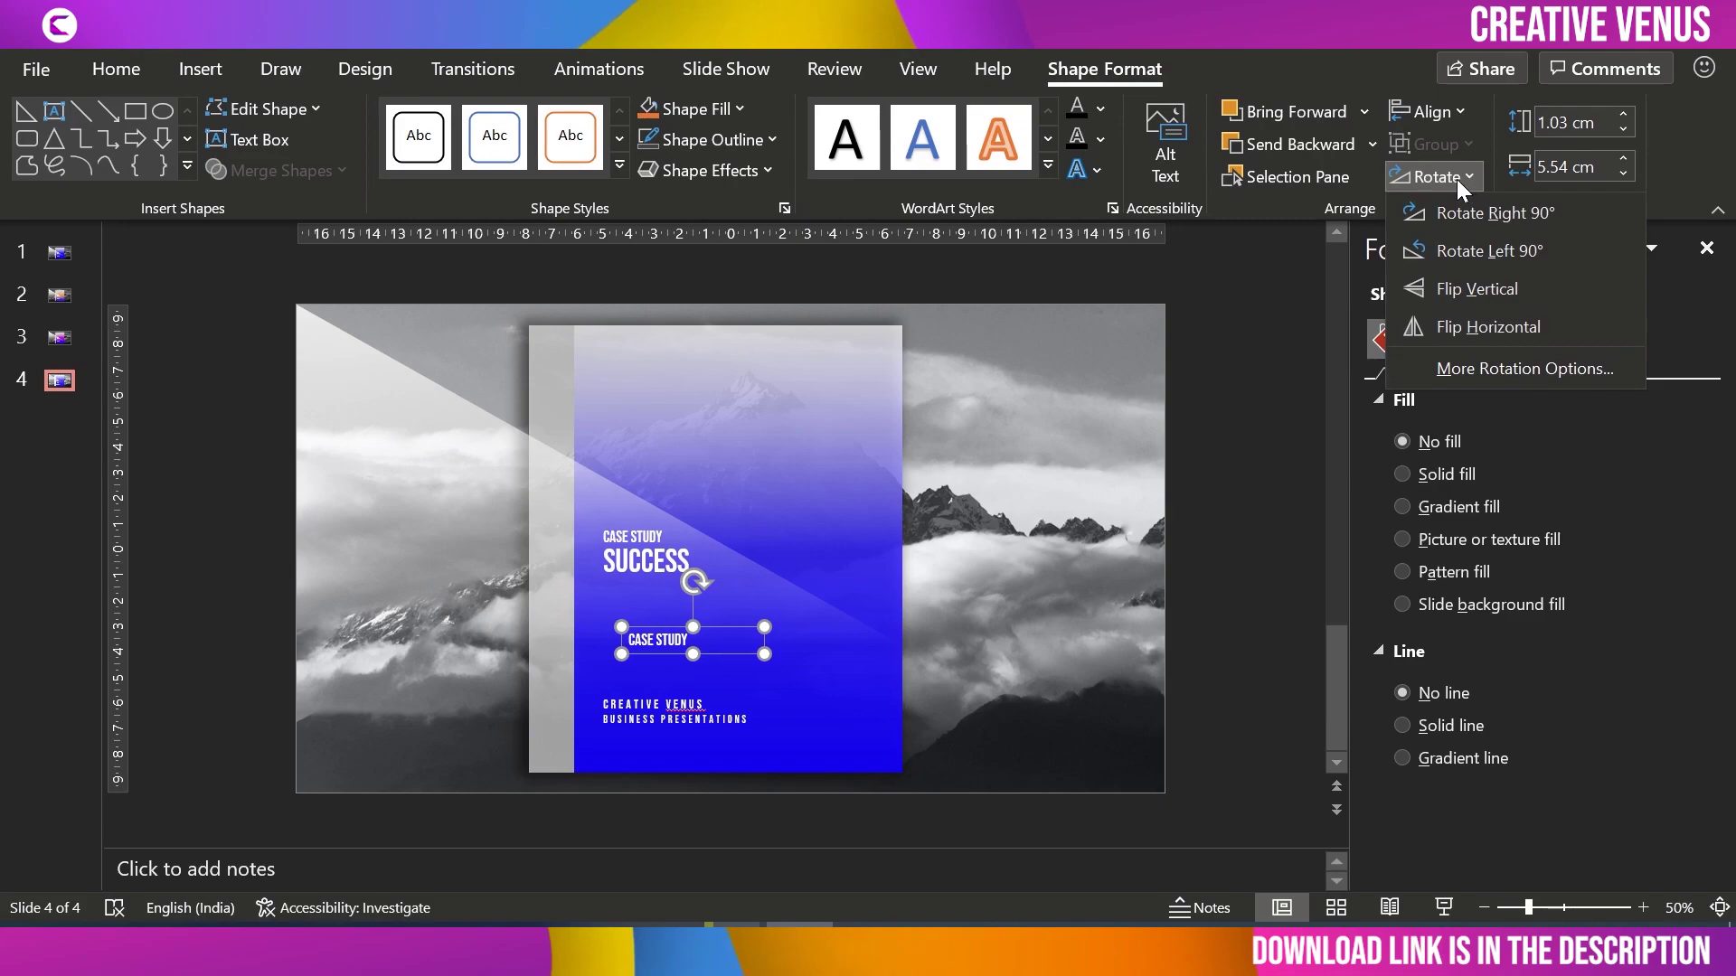
left_click(1473, 255)
left_click_drag(714, 624, 563, 664)
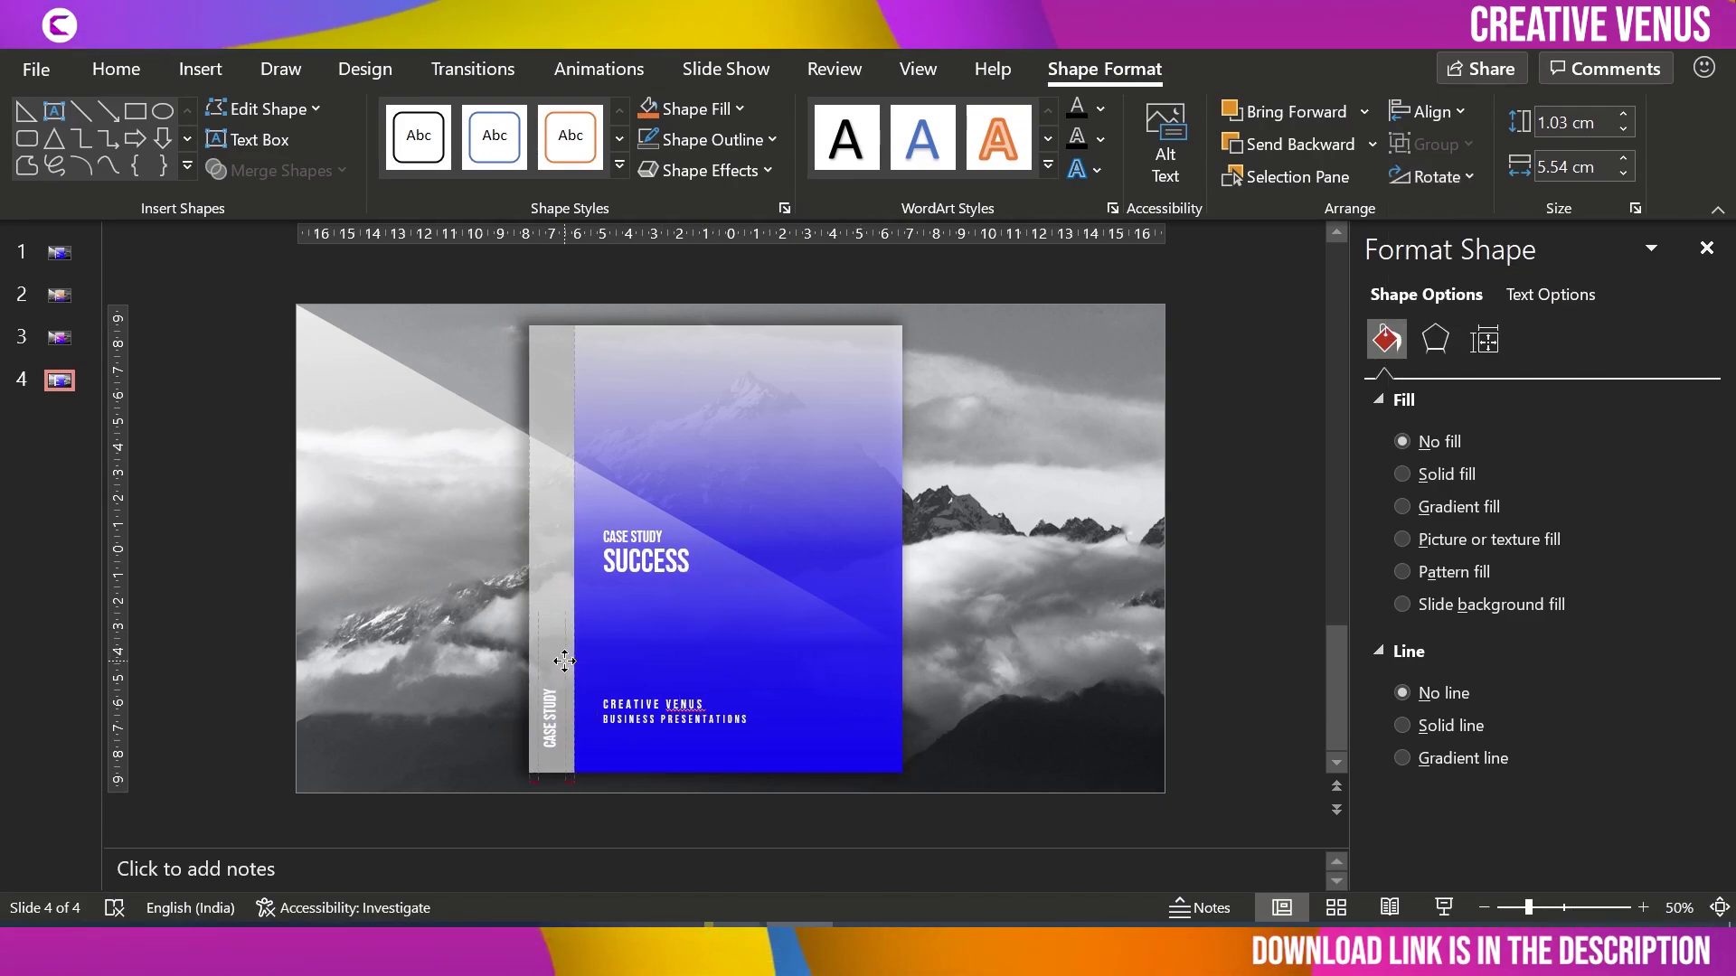
Step: Give the vertical label Very Loose spacing at size 20 and lengthen it to fit 'CASE STUDY | 2022'
left_click(115, 69)
left_click(503, 168)
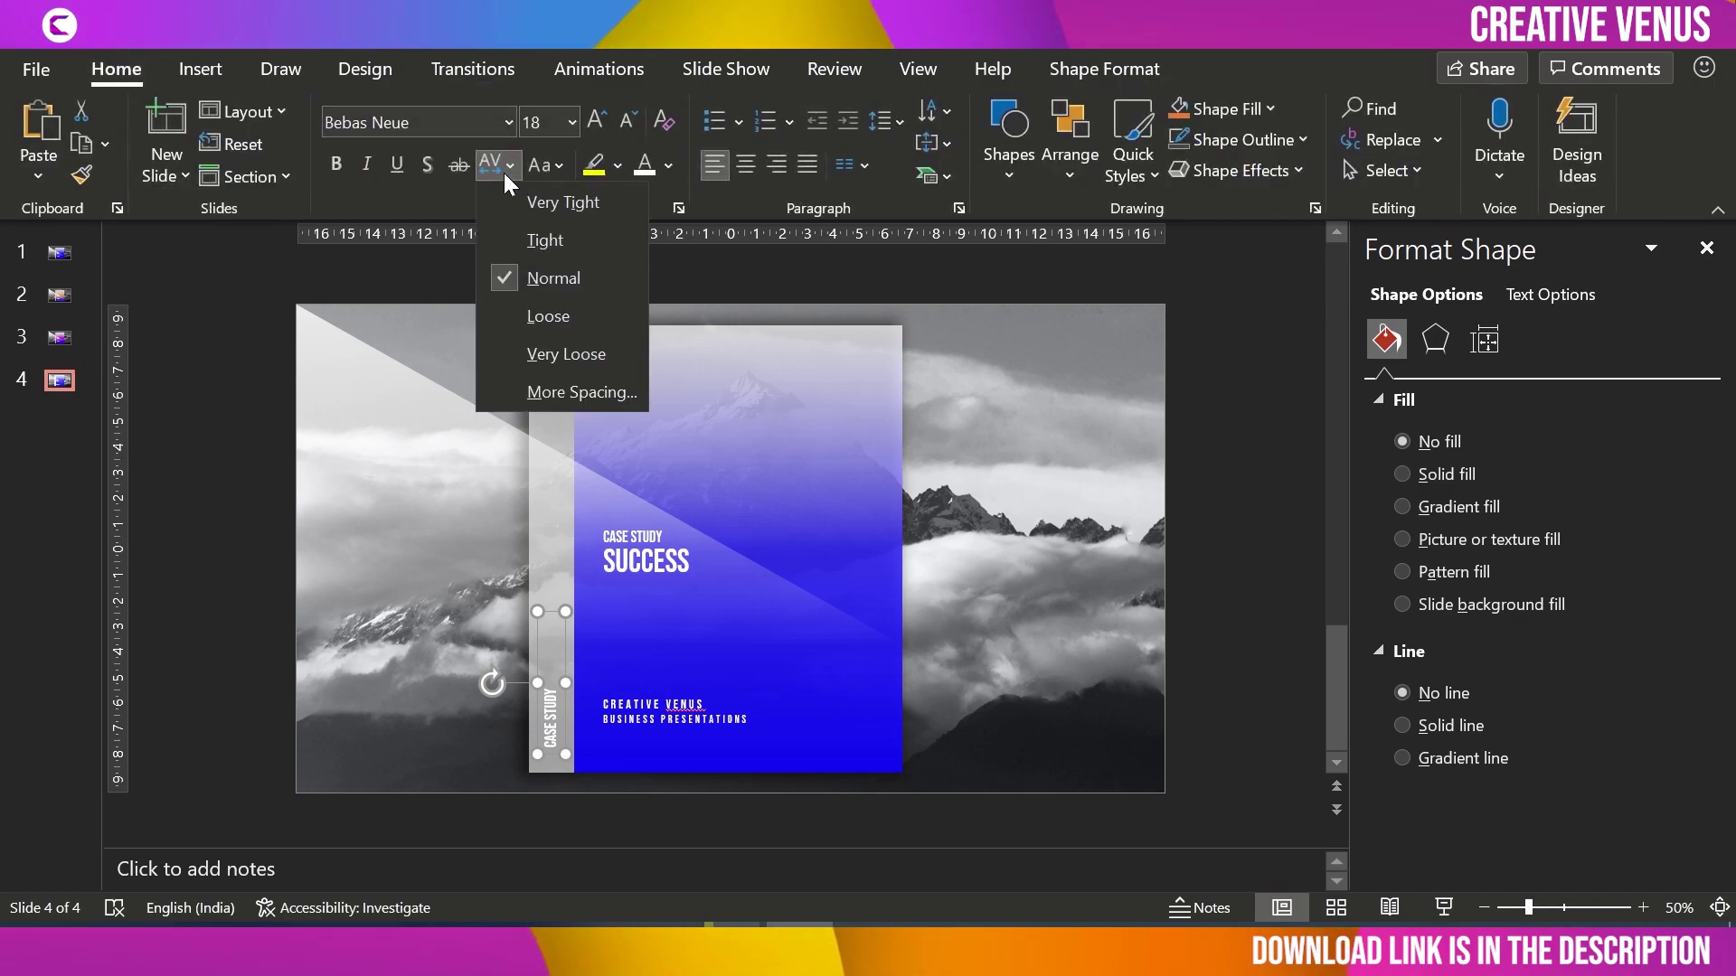
left_click(549, 354)
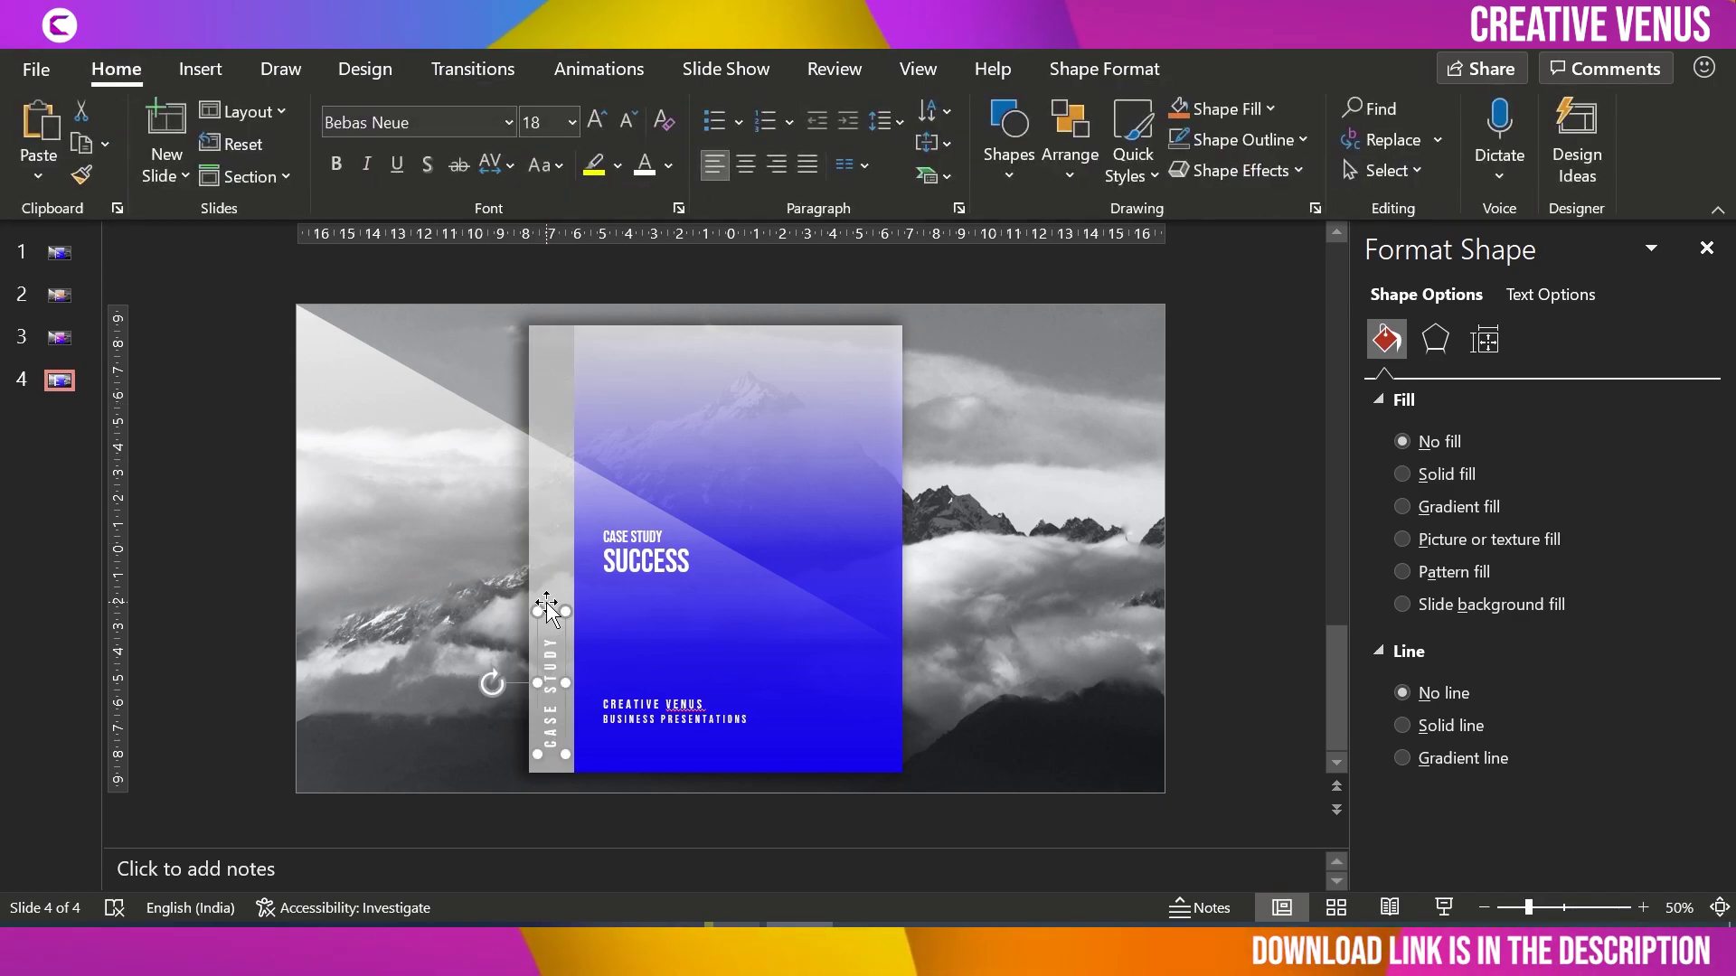
left_click(592, 122)
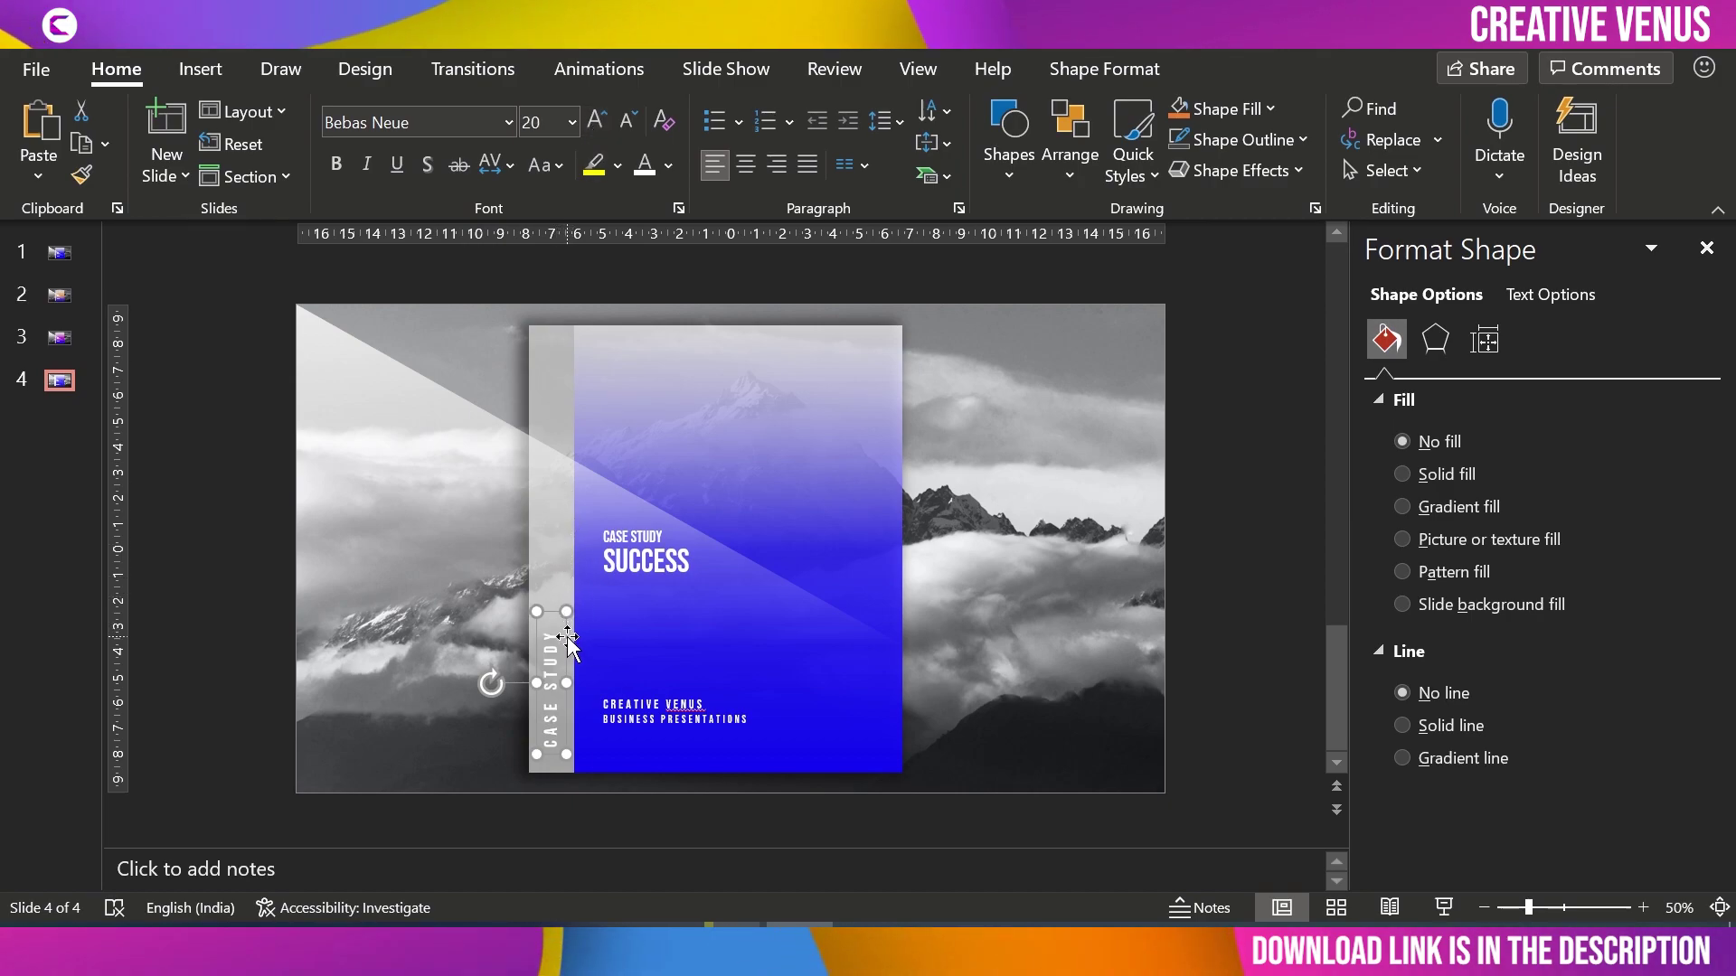
left_click_drag(567, 636, 569, 626)
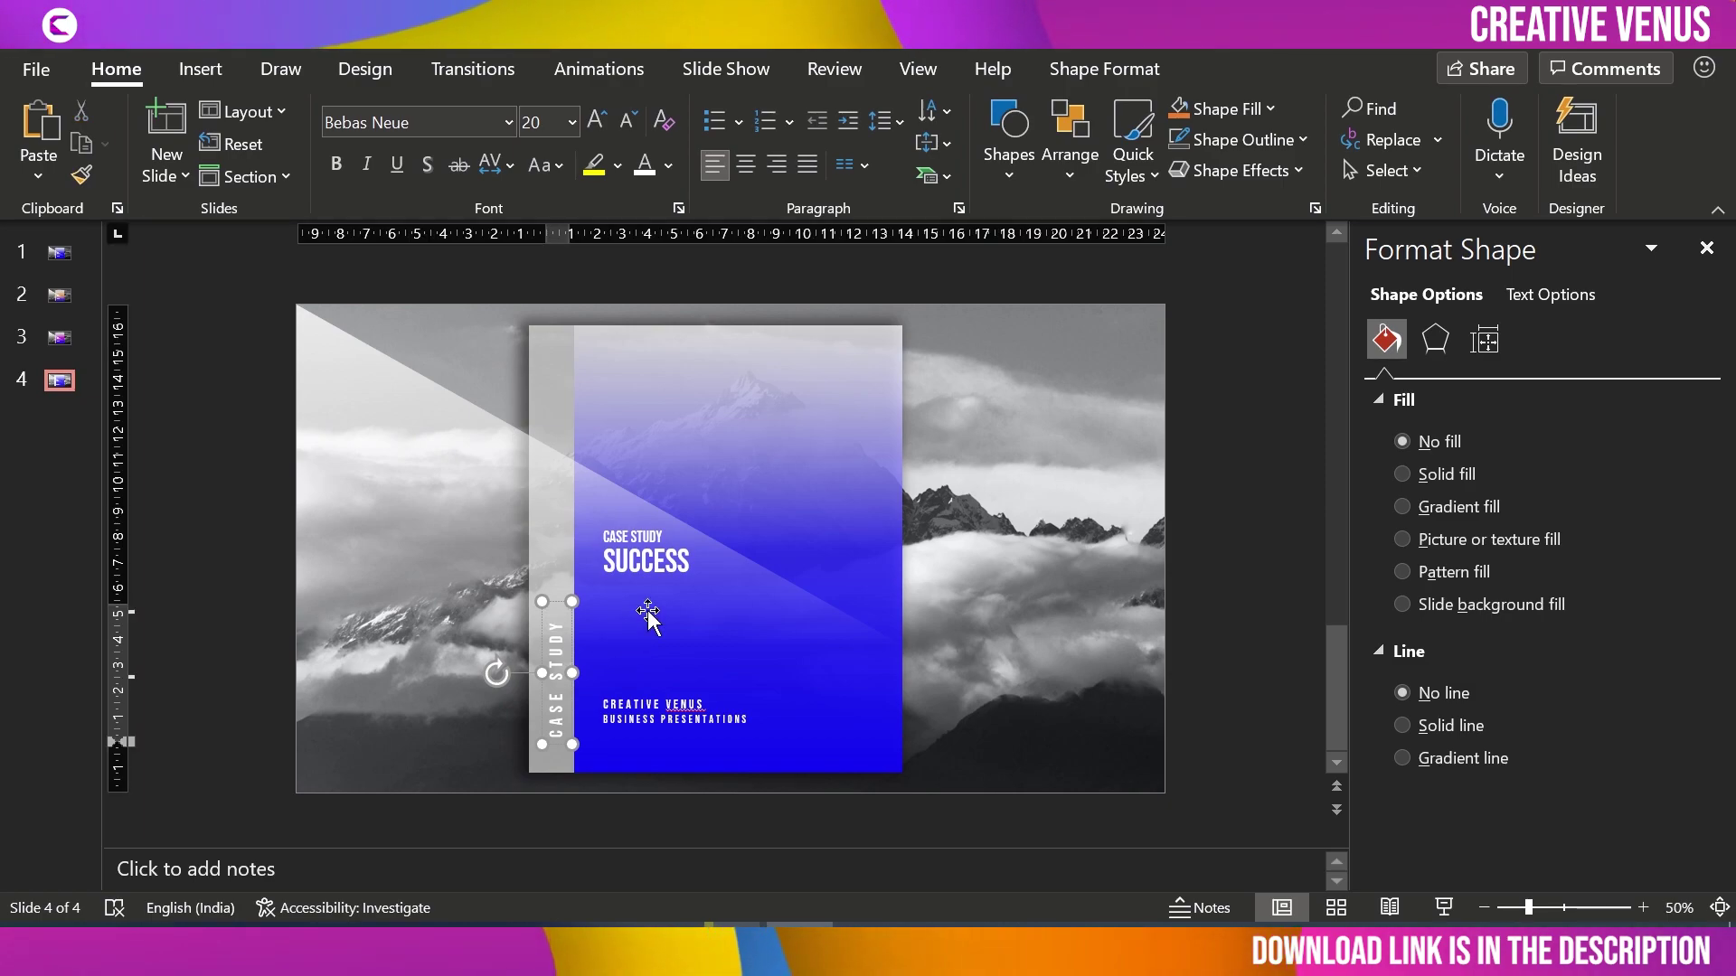
left_click_drag(572, 673, 583, 673)
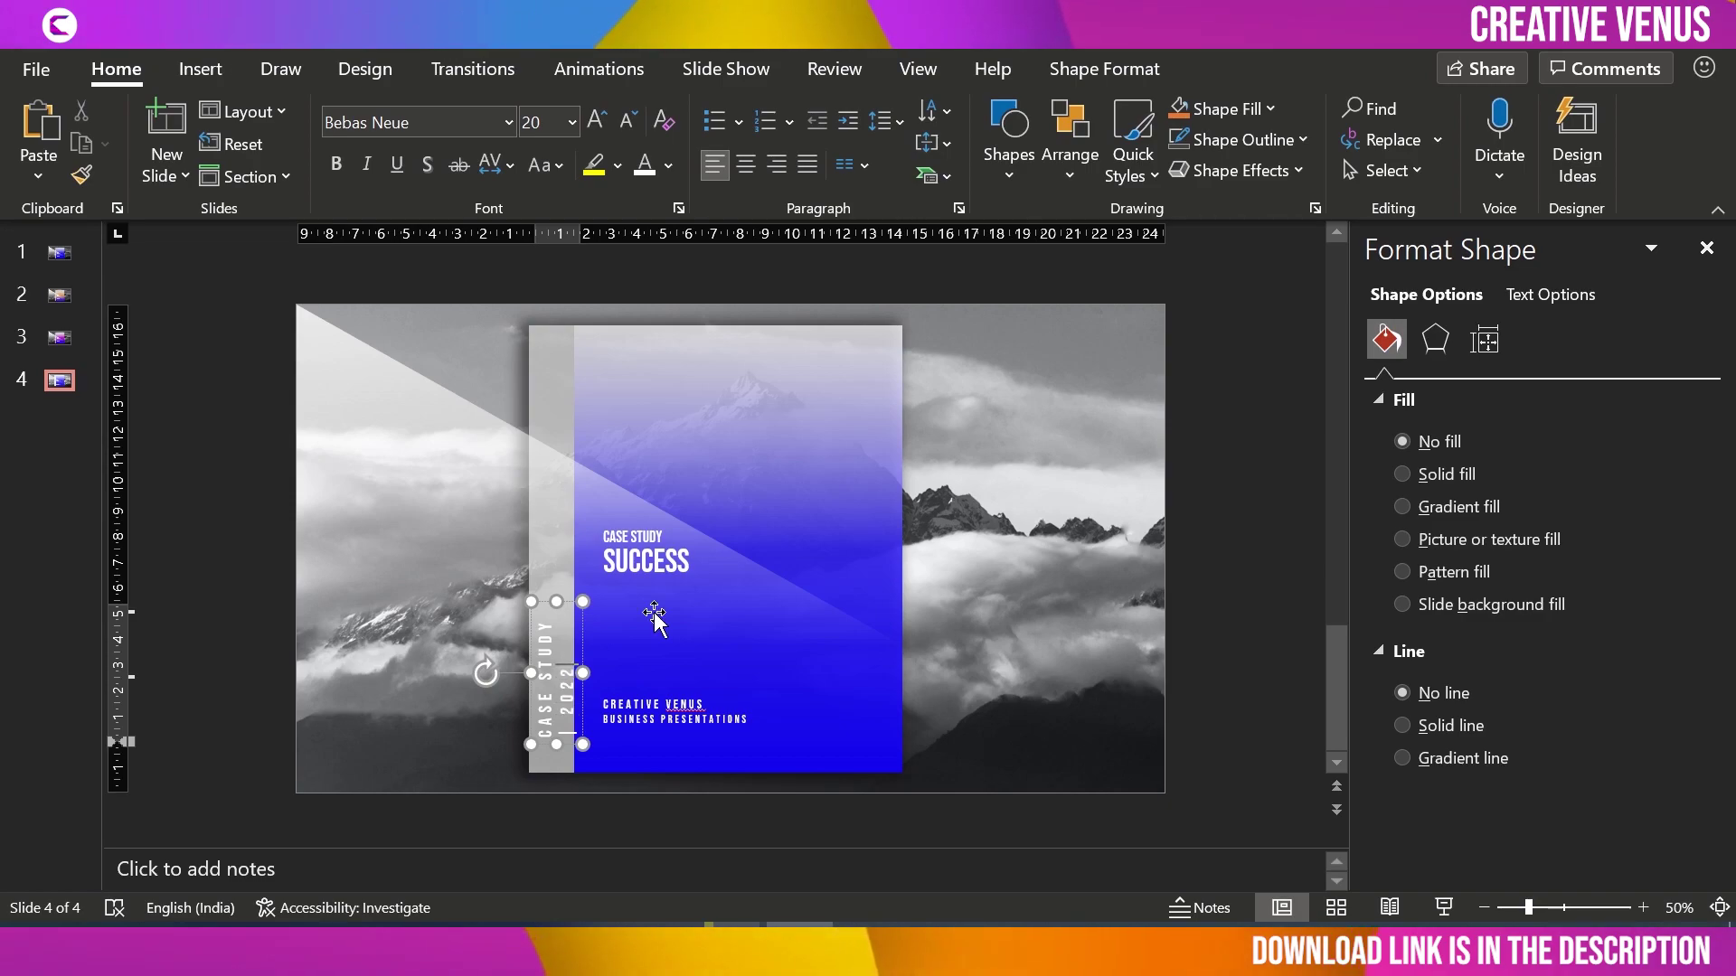
left_click_drag(582, 603, 551, 522)
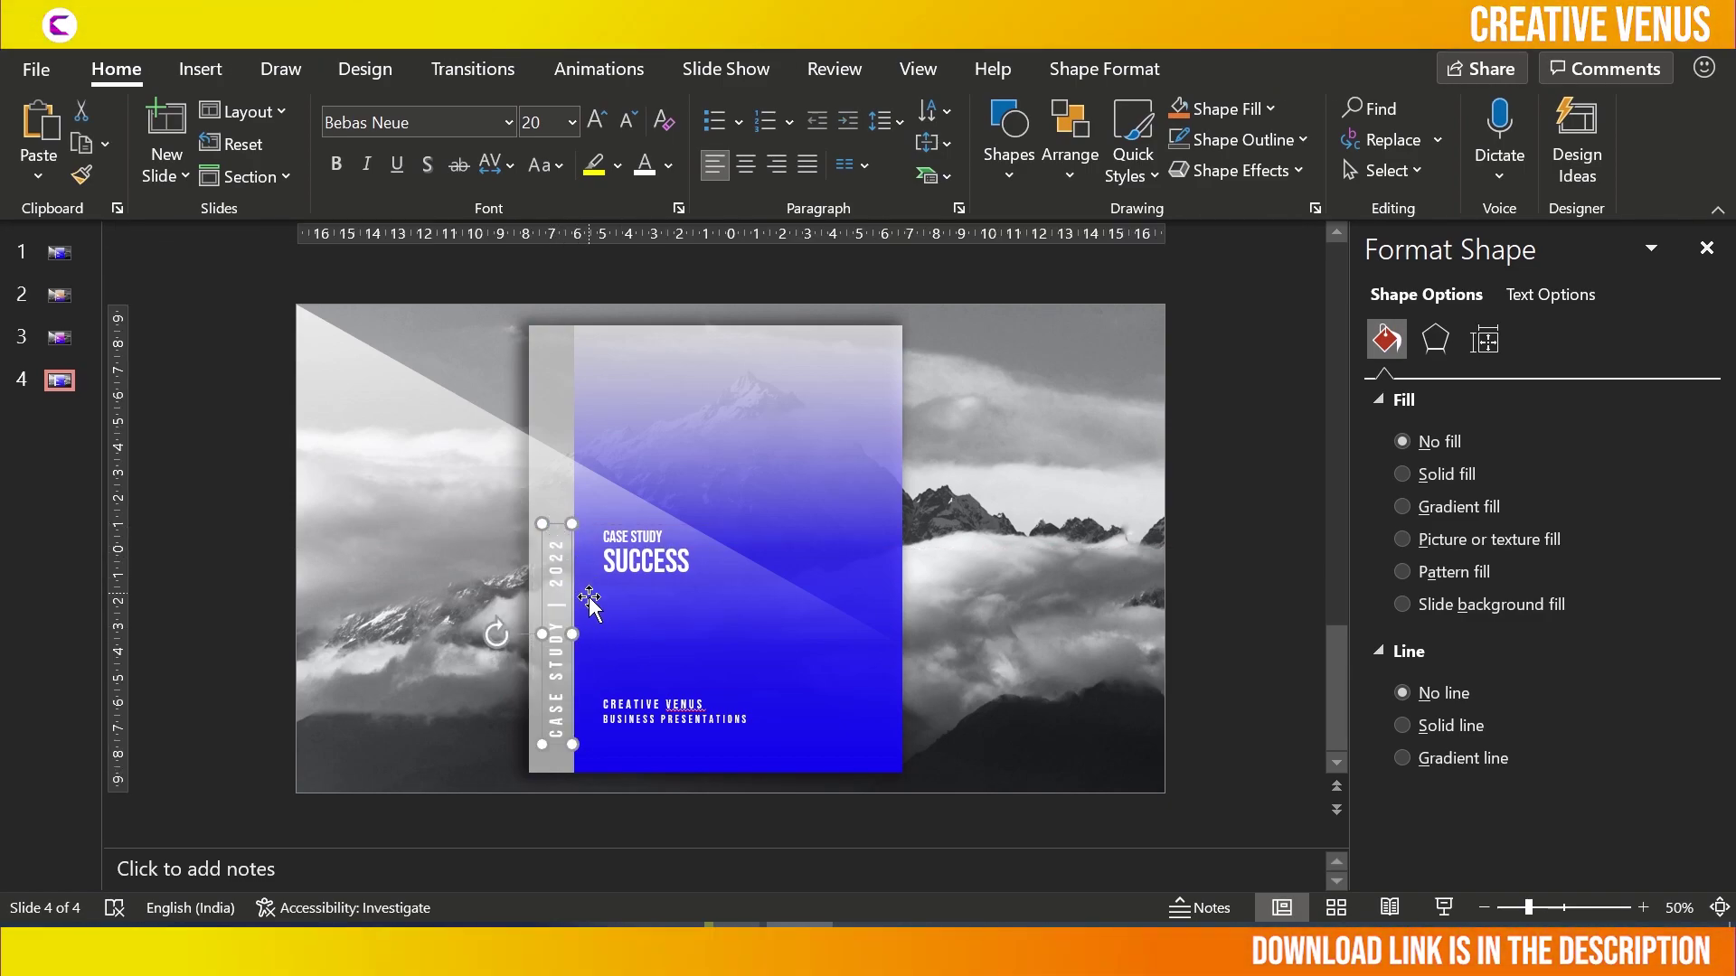
left_click_drag(572, 600, 561, 608)
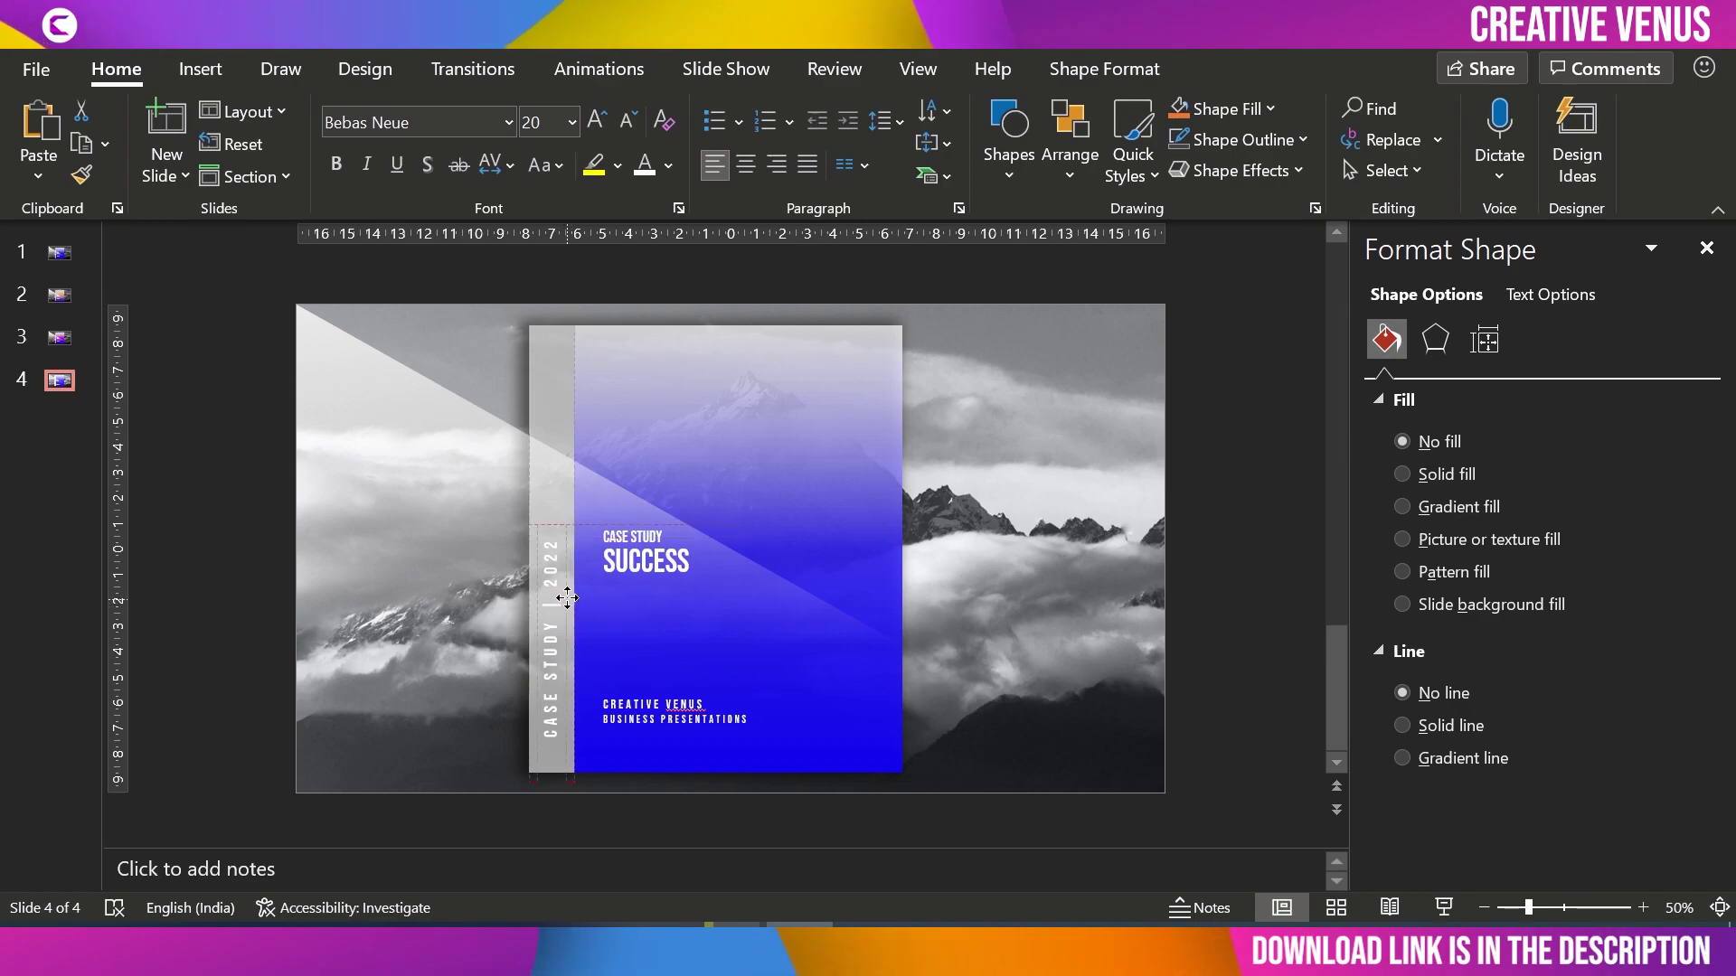
Step: Move the first gradient stop to 9% and cut its transparency from 20% to 10%
left_click(1175, 595)
left_click(444, 461)
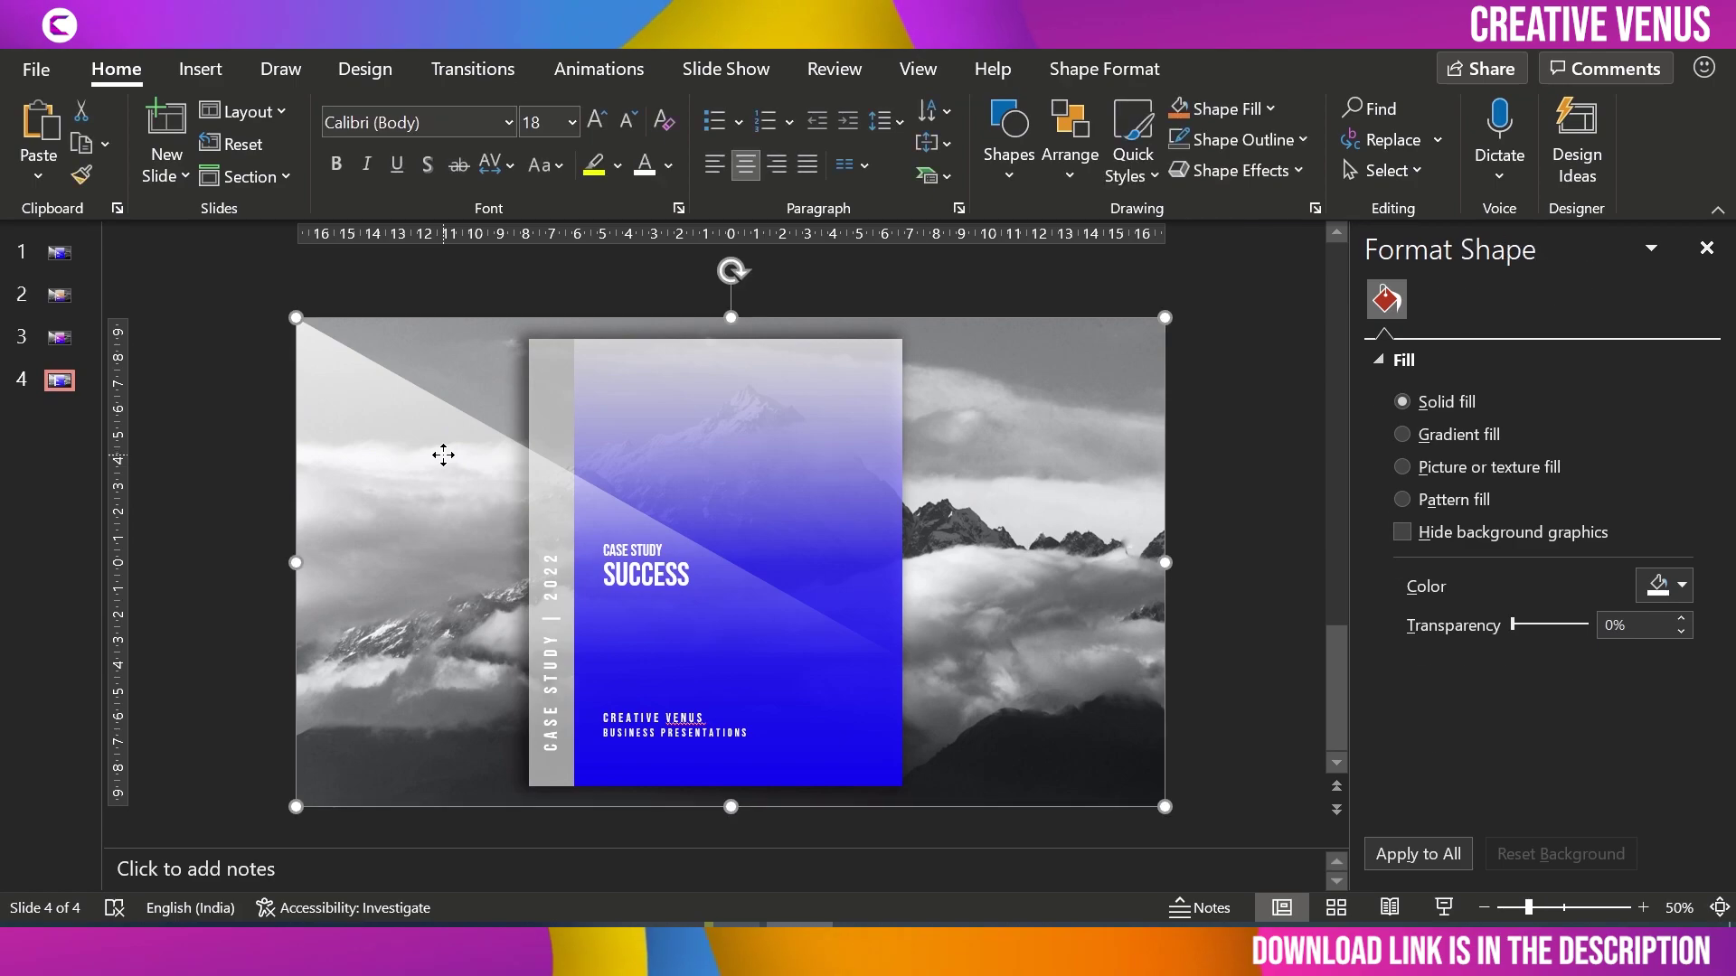
left_click(1458, 506)
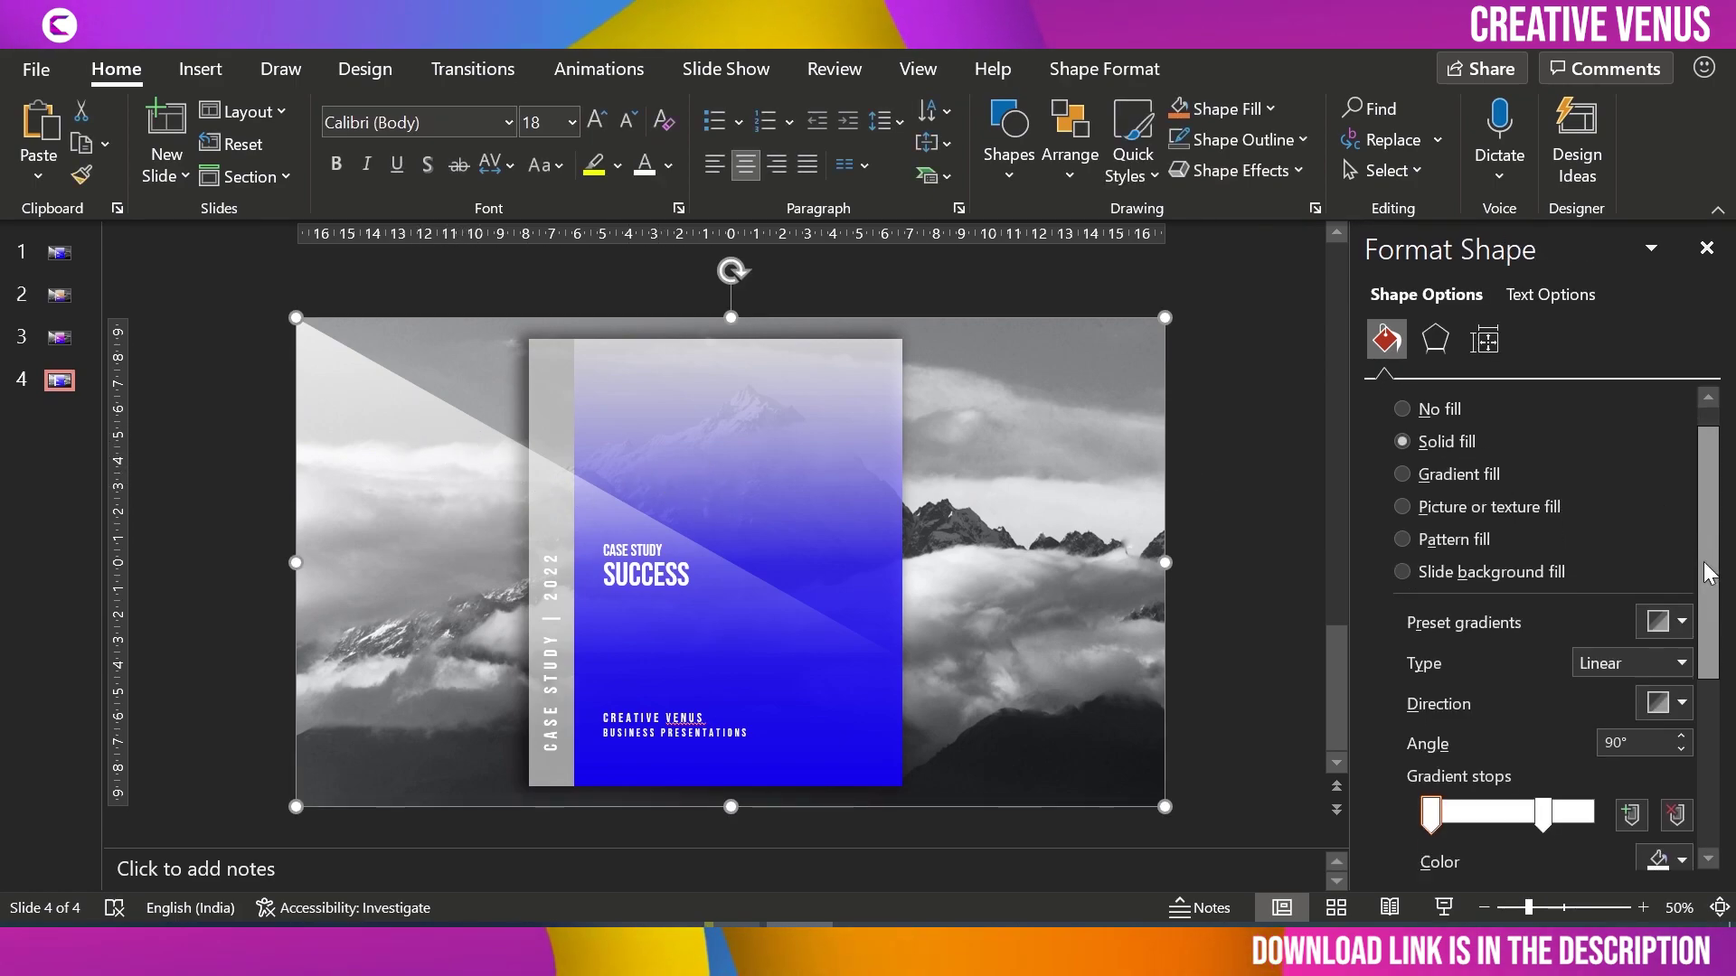
scroll(1536, 633, "down", 1)
left_click_drag(1431, 737, 1445, 741)
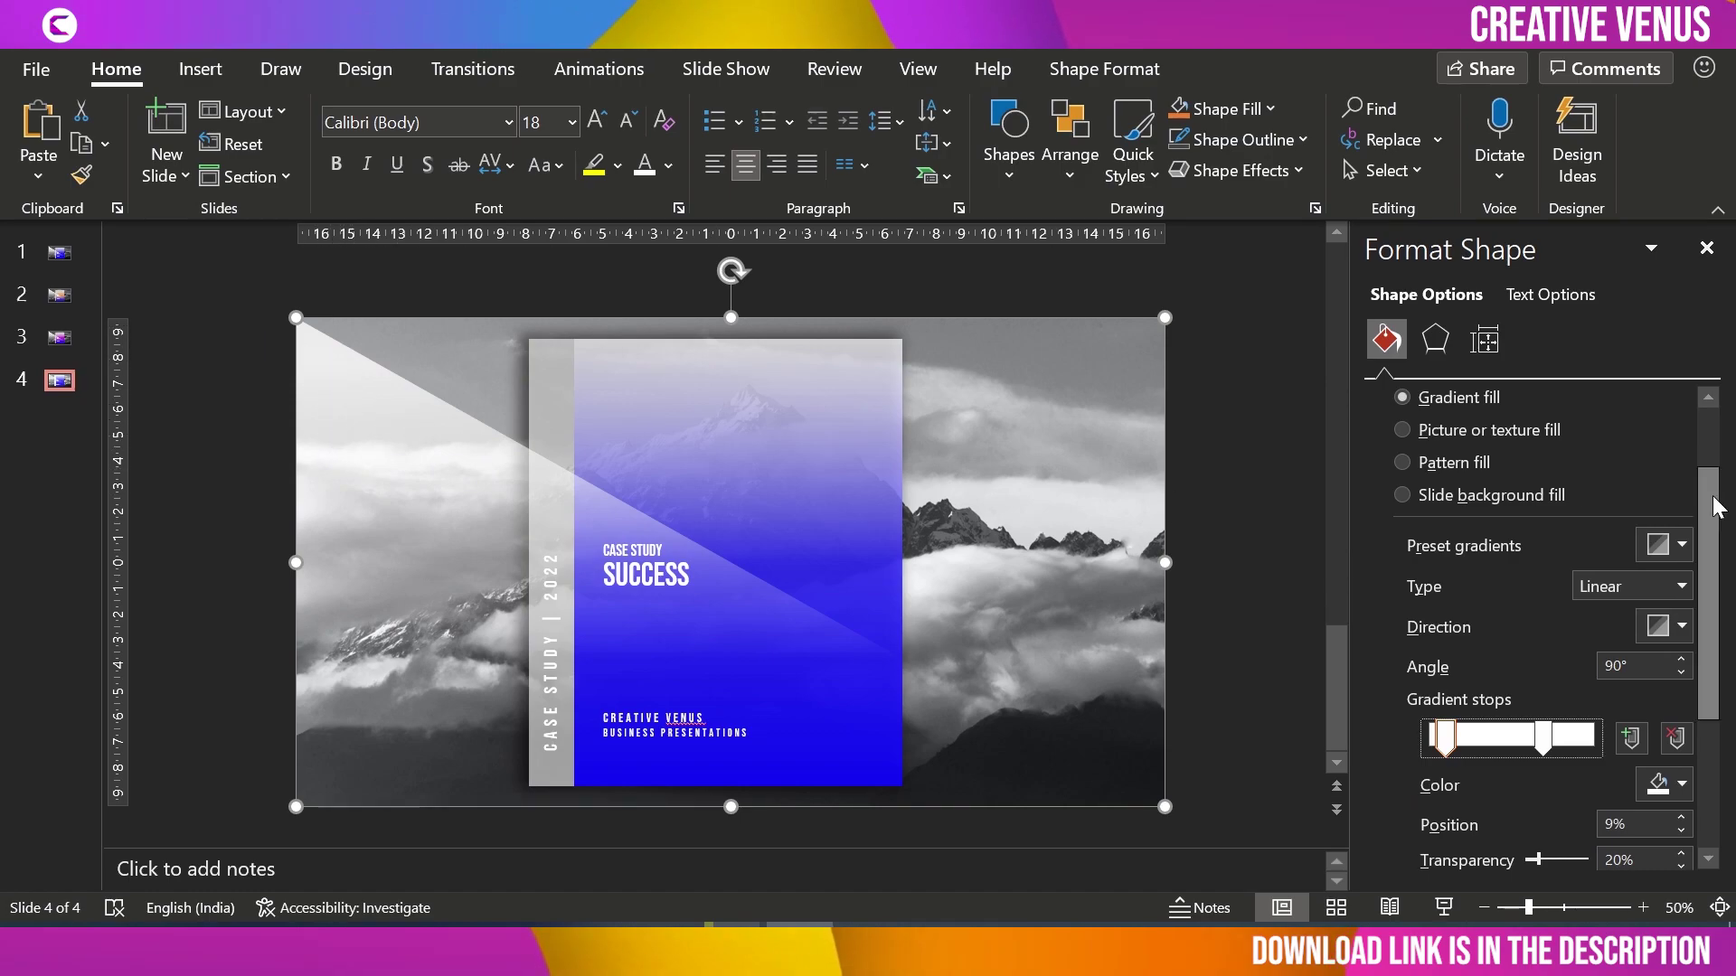
scroll(1537, 588, "down", 3)
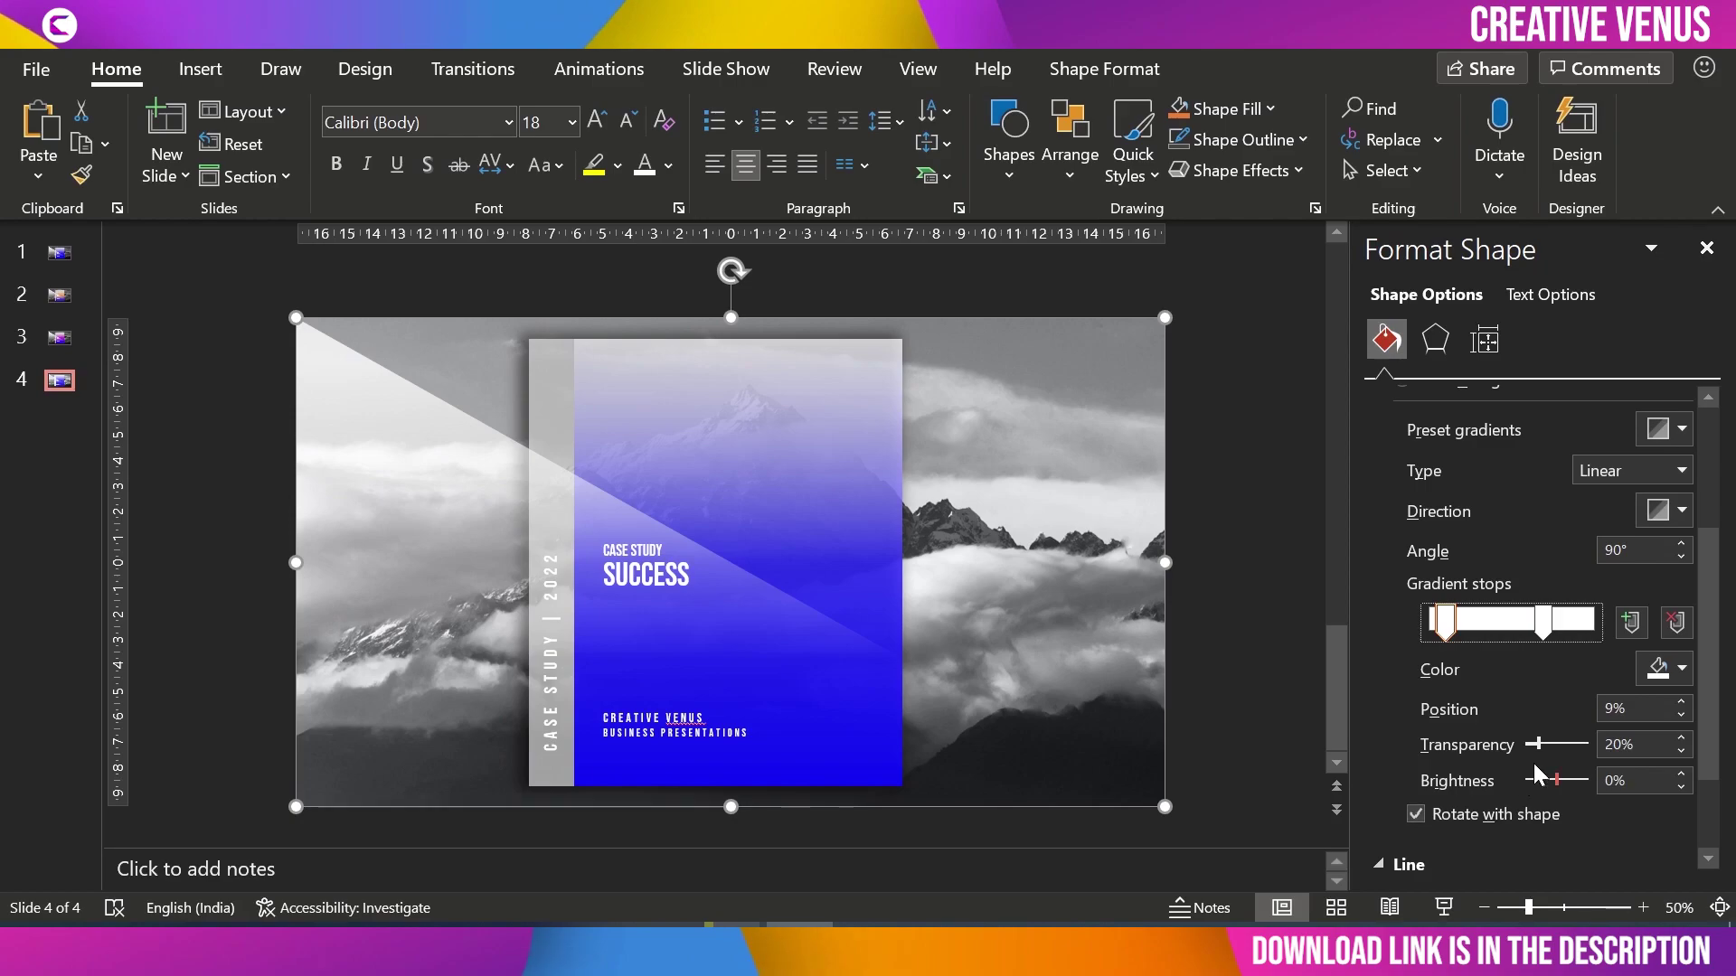
left_click(1683, 751)
left_click(1683, 751)
left_click(1684, 750)
left_click(1683, 750)
left_click(1683, 750)
left_click(1684, 750)
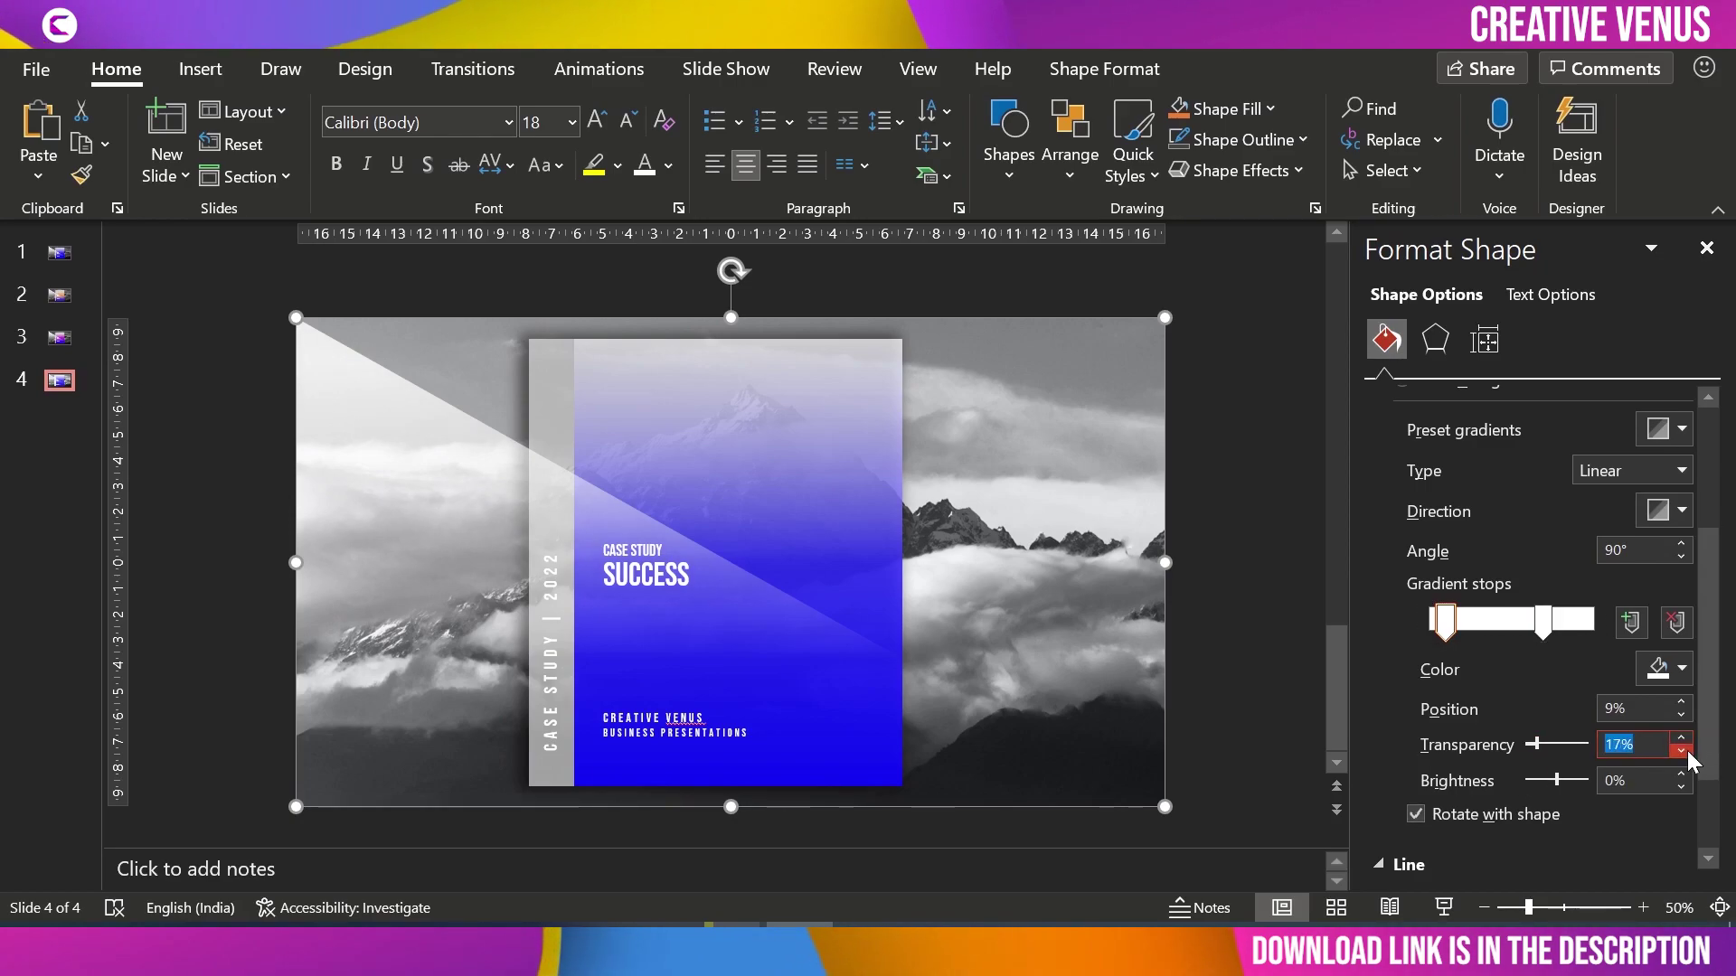
left_click(1681, 750)
left_click(1682, 750)
left_click(1681, 750)
left_click(1681, 751)
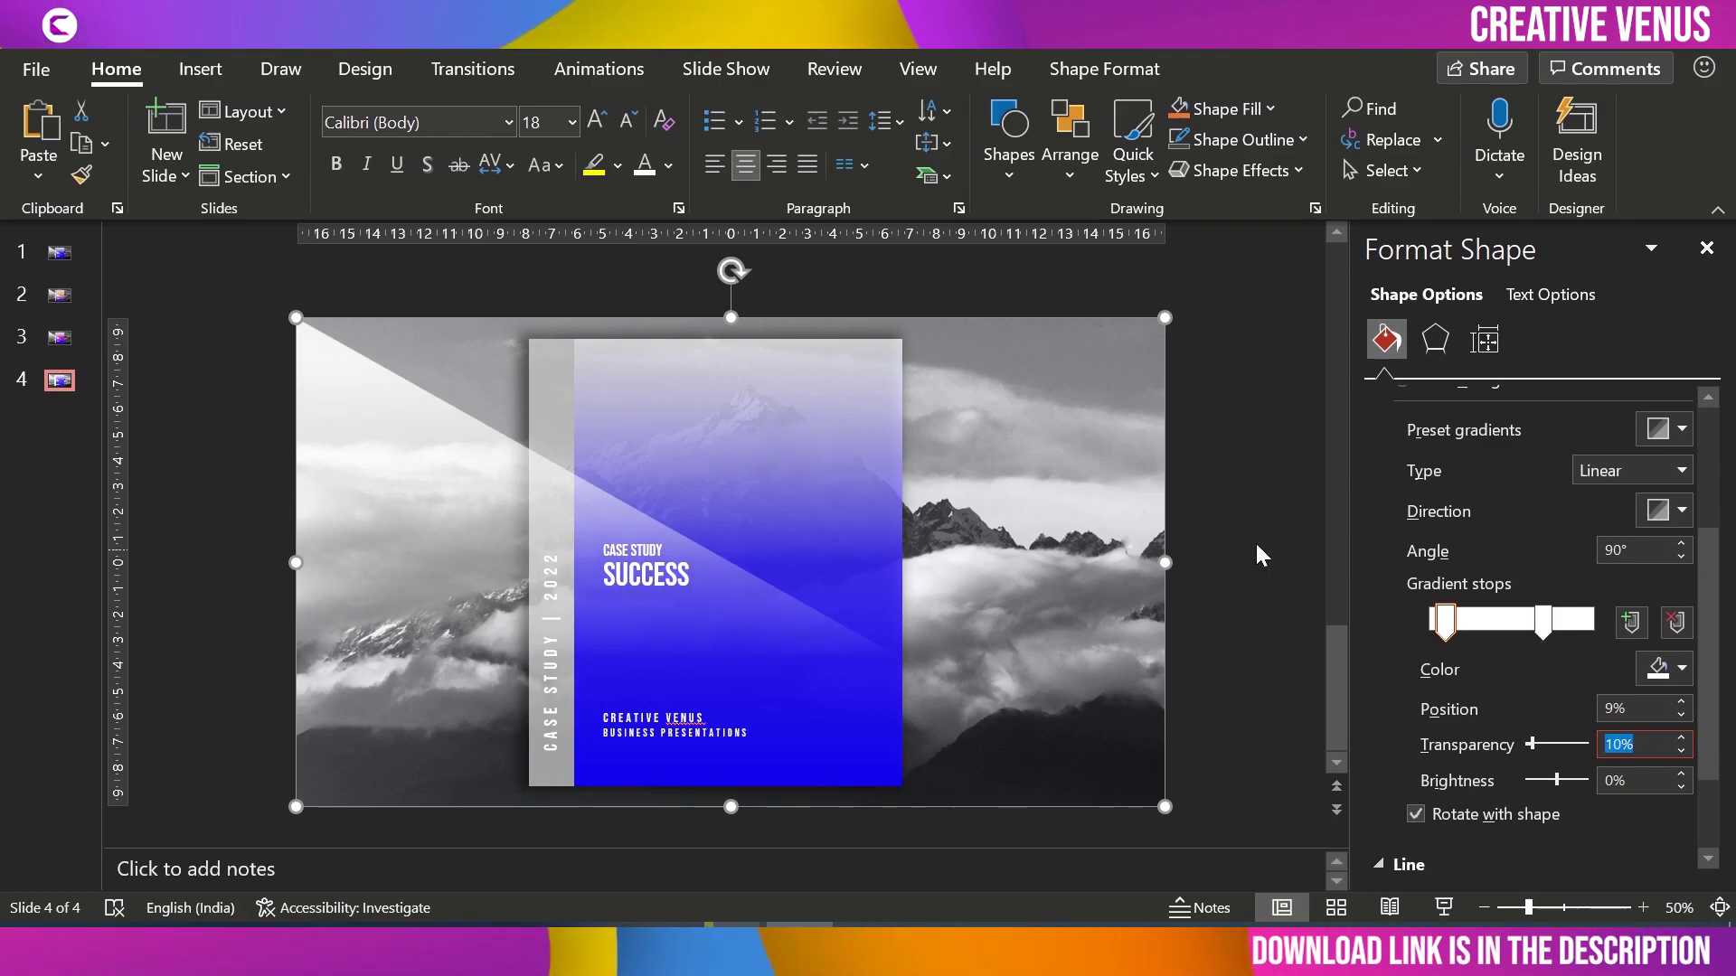
left_click(1214, 533)
left_click(1013, 334)
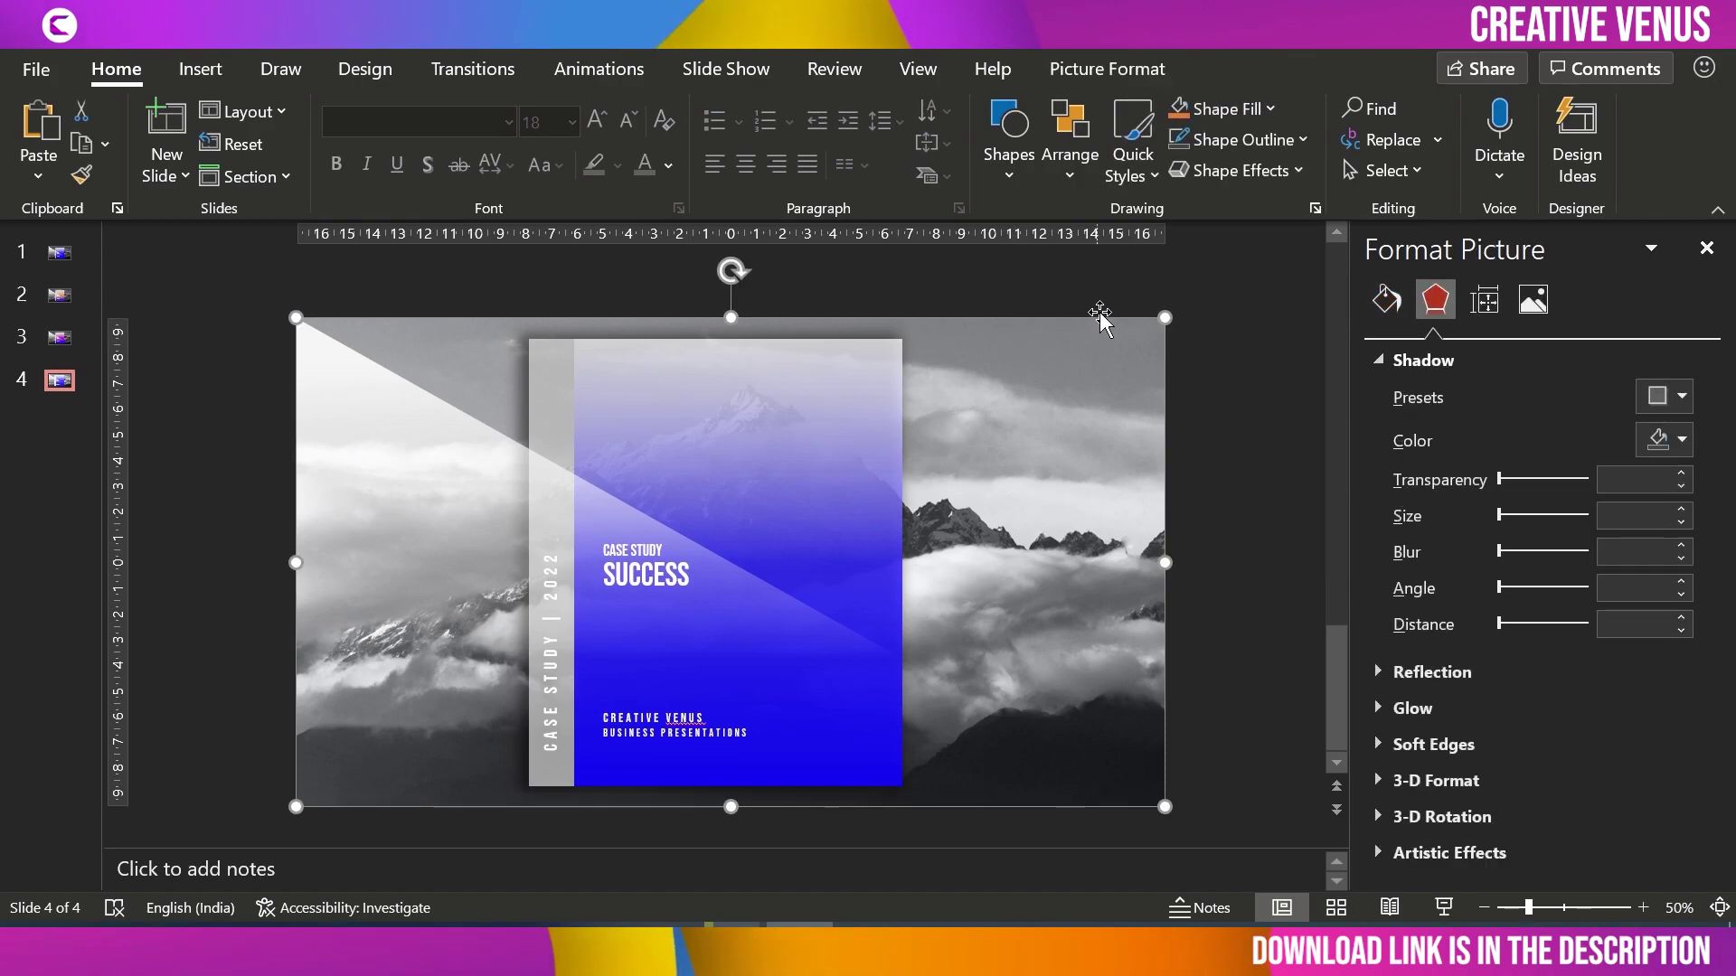
Step: Apply the Brightness -20% Contrast 0% correction to the mountain photo, then select slide 4
left_click(1130, 72)
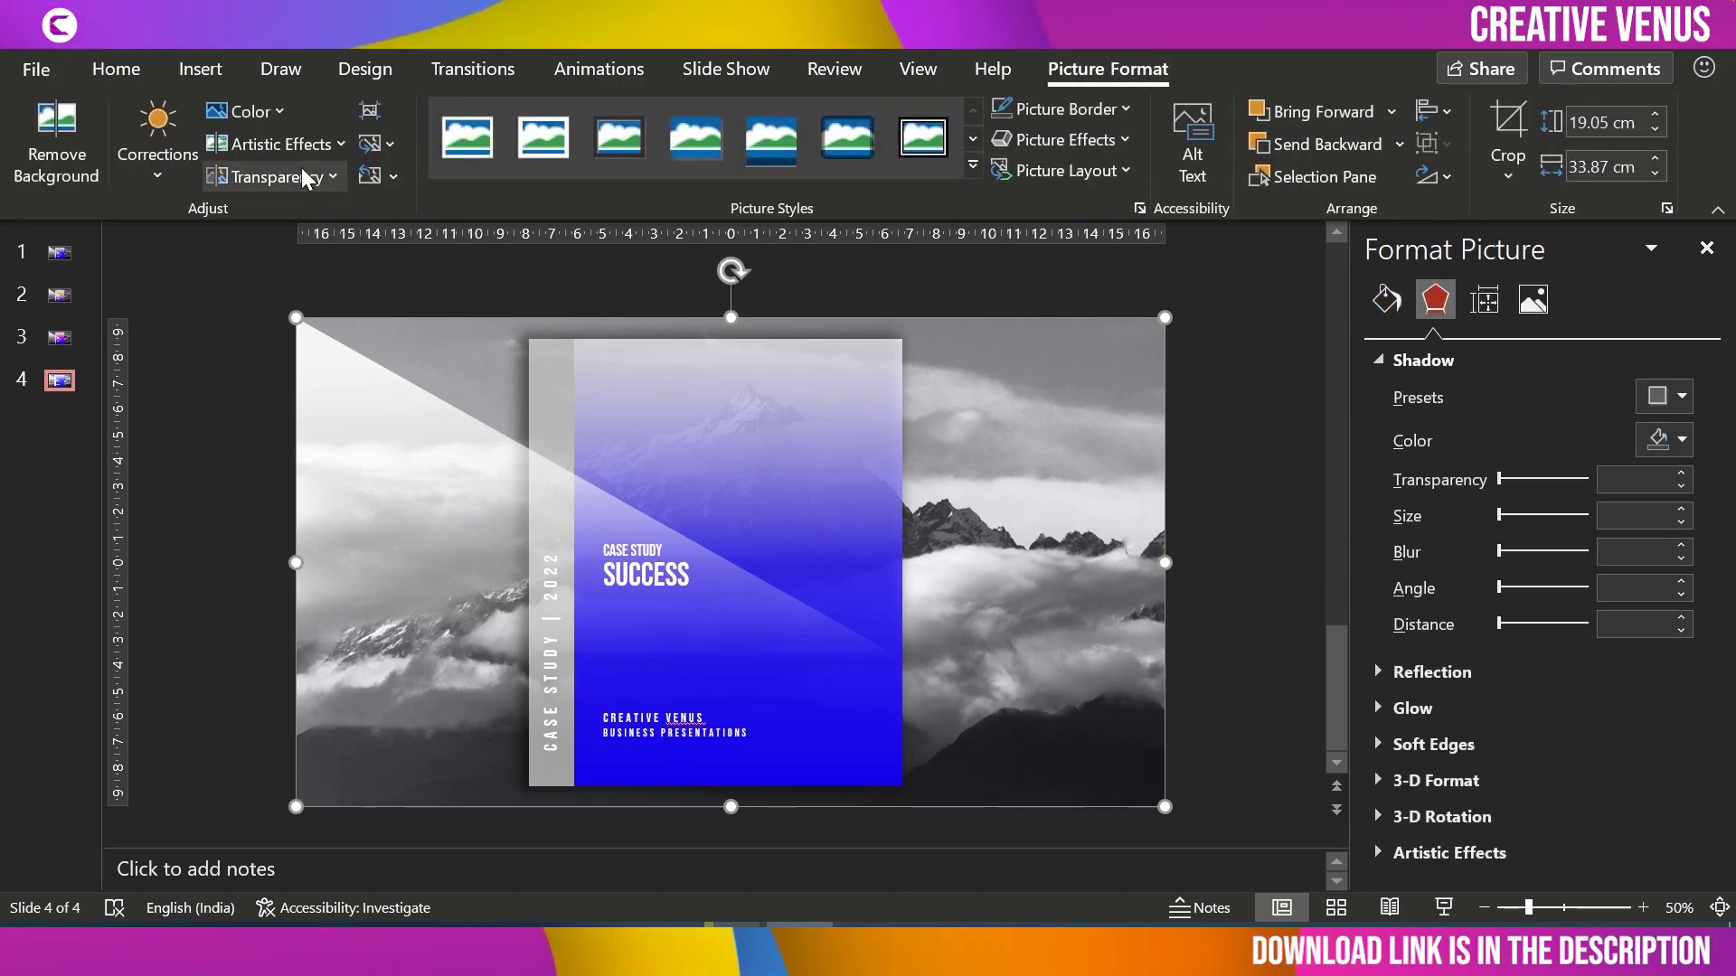
left_click(141, 171)
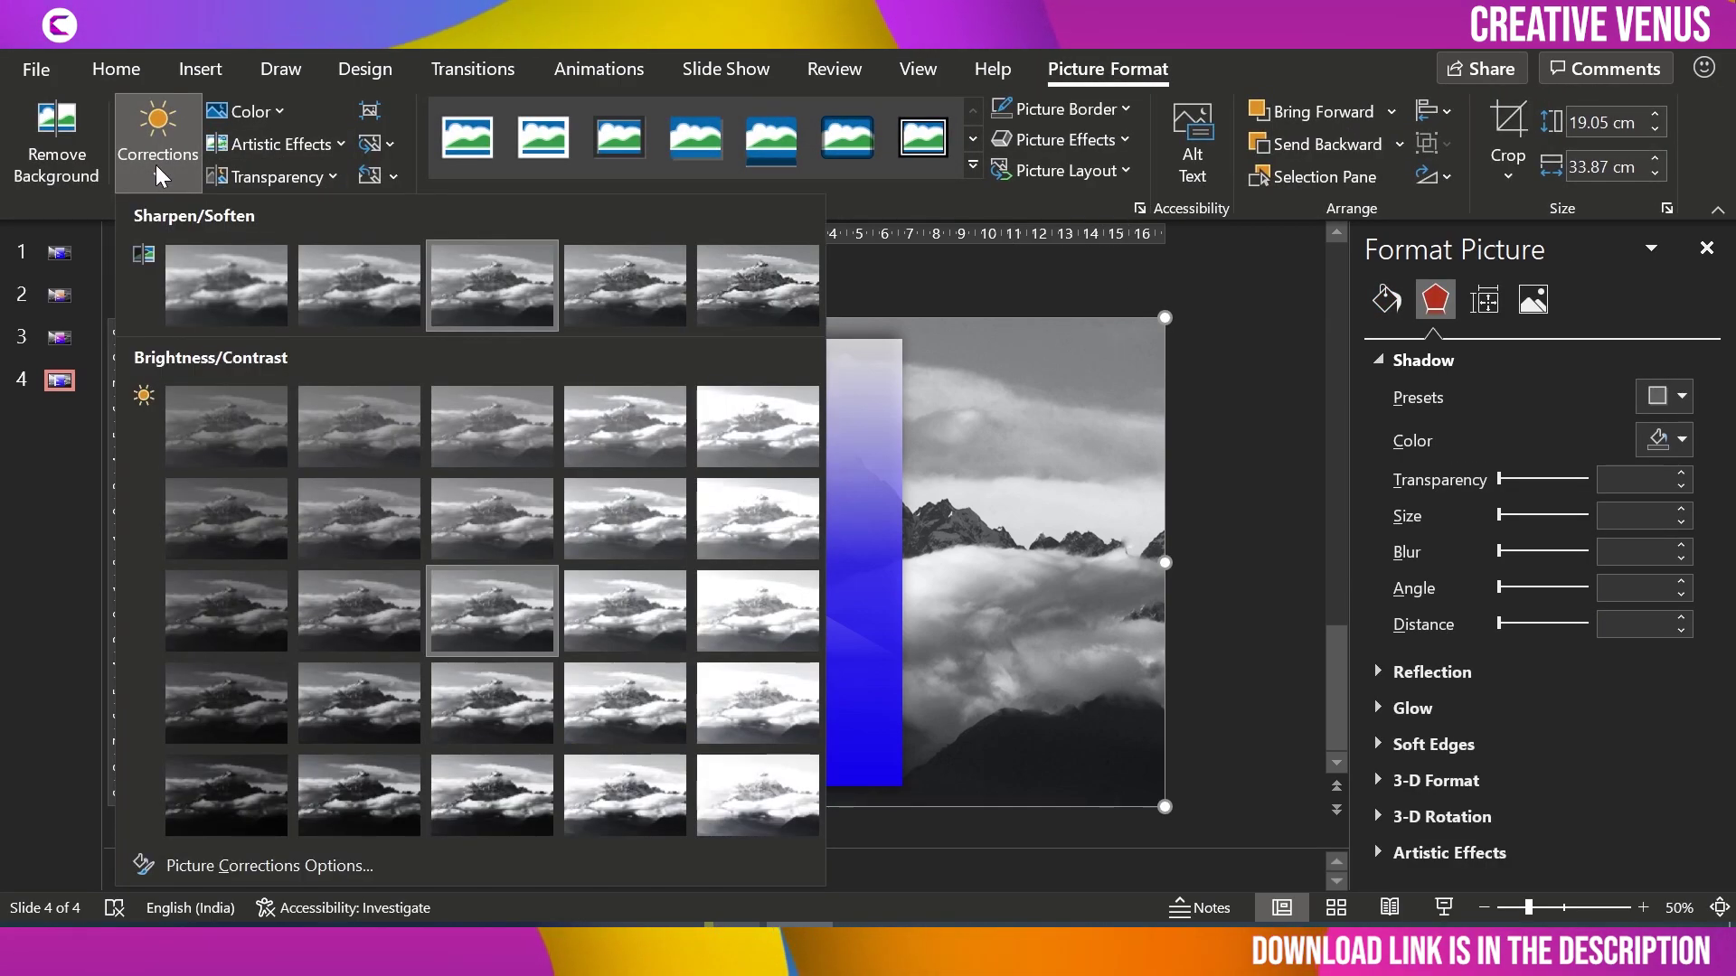
left_click(321, 610)
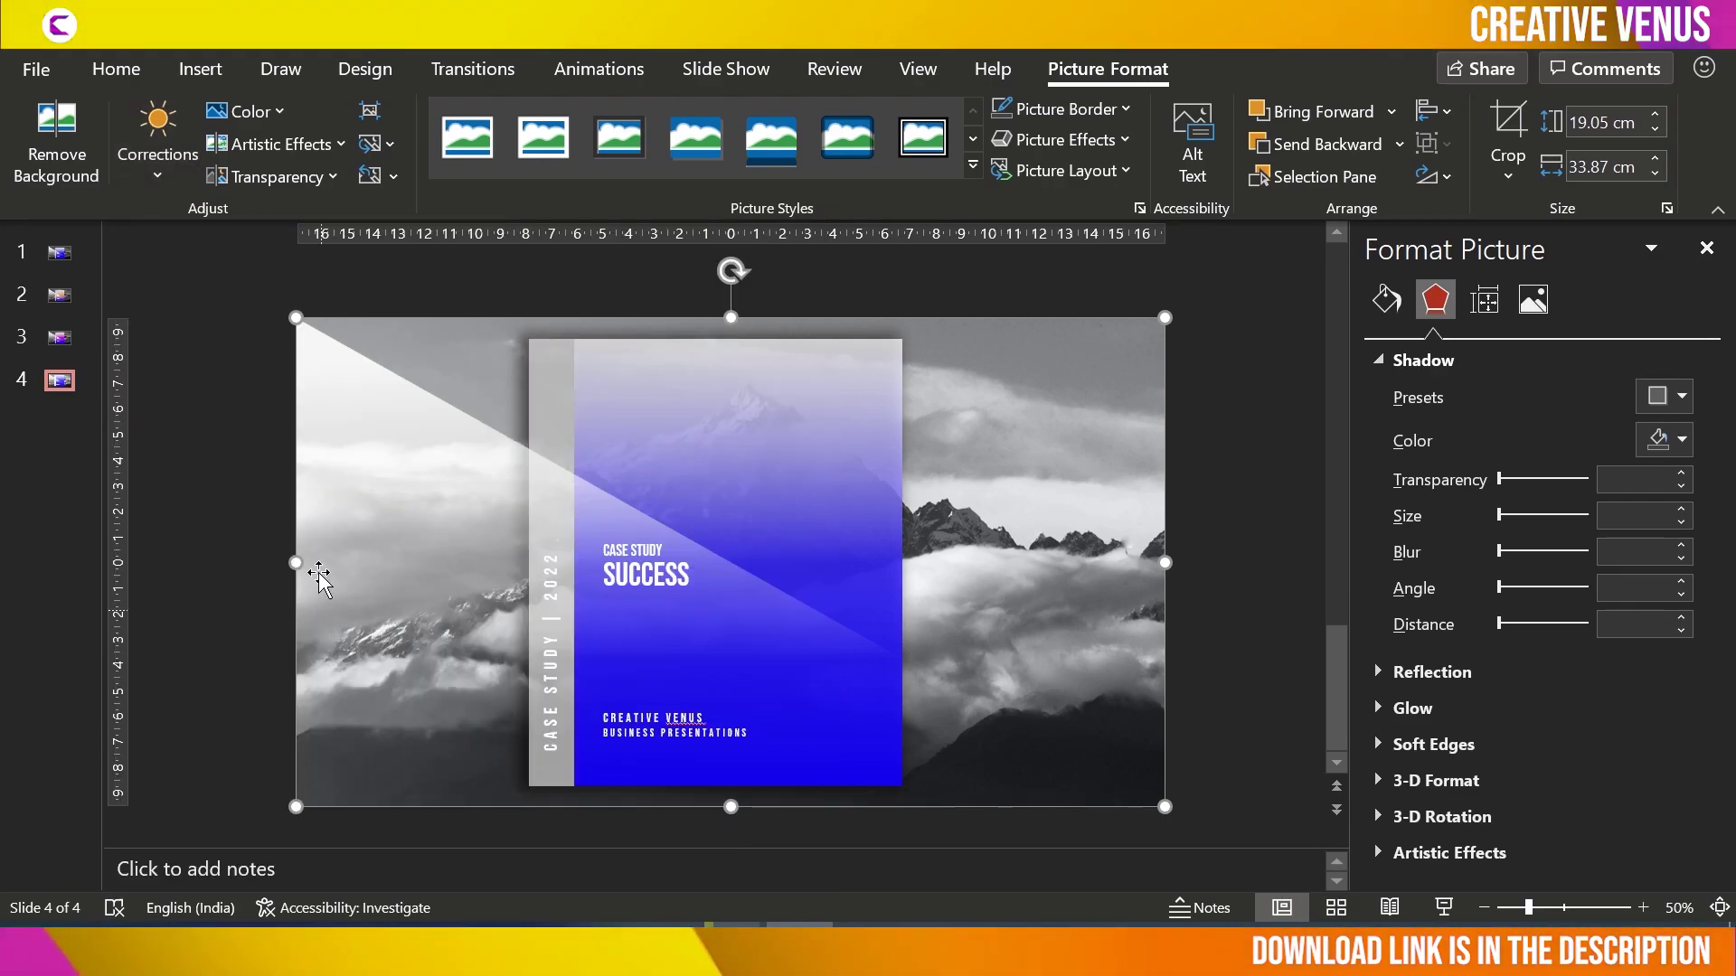
left_click(235, 431)
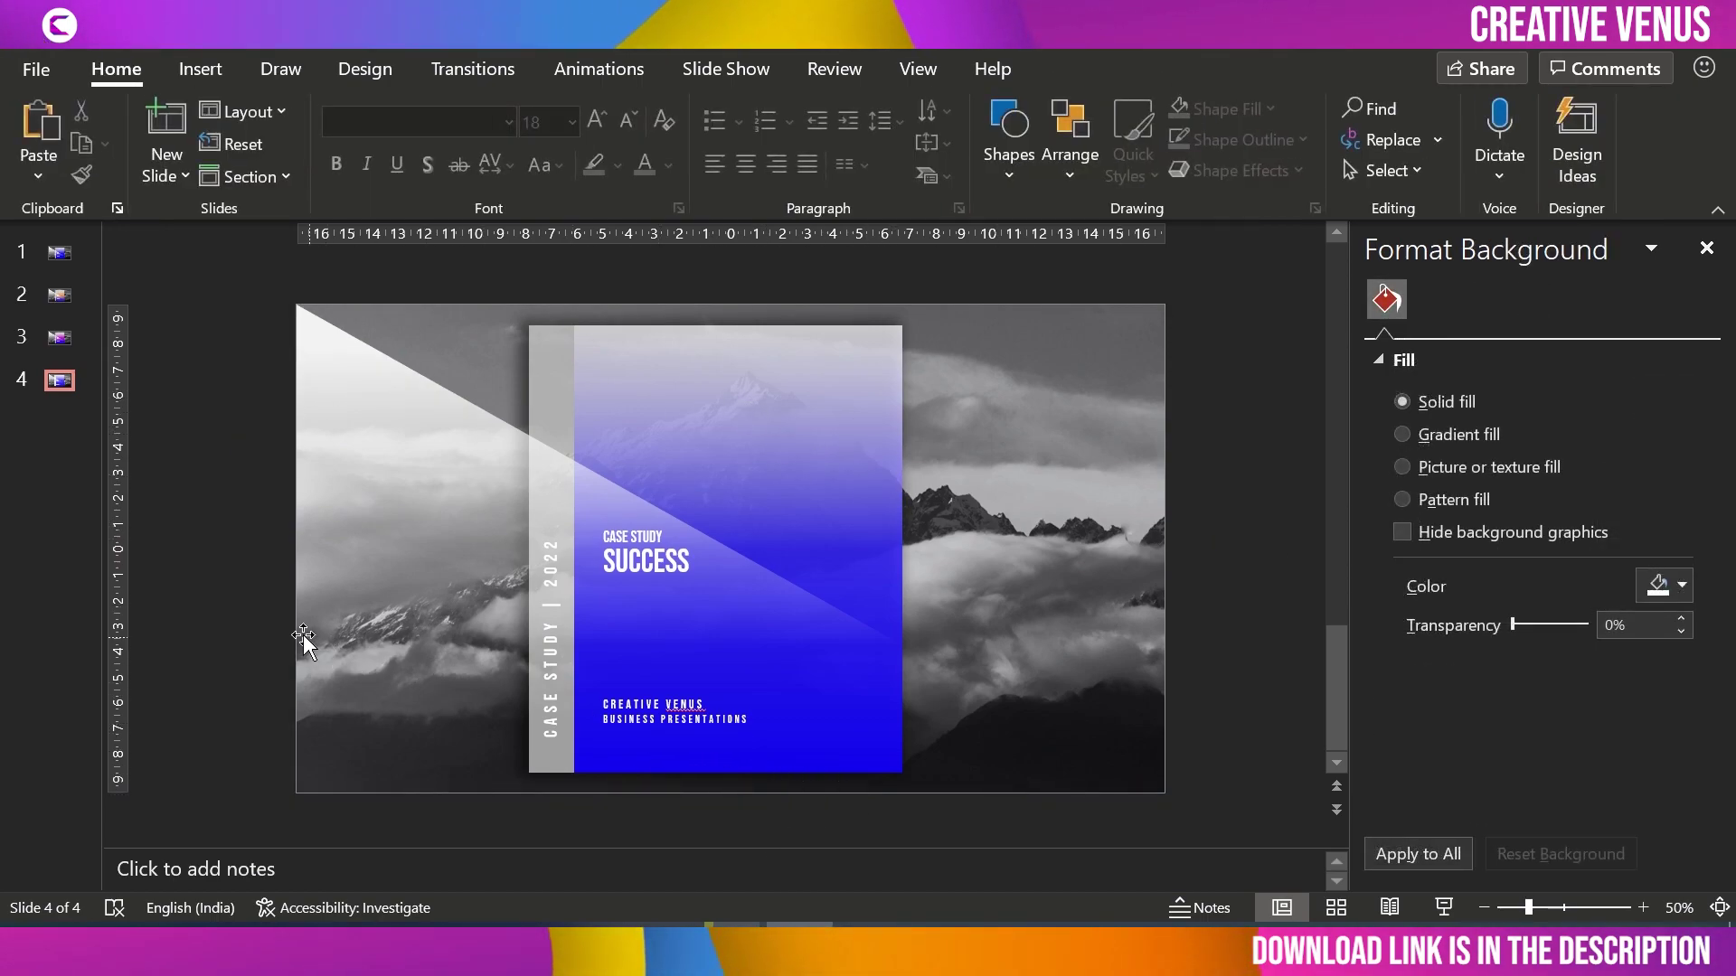
left_click(59, 382)
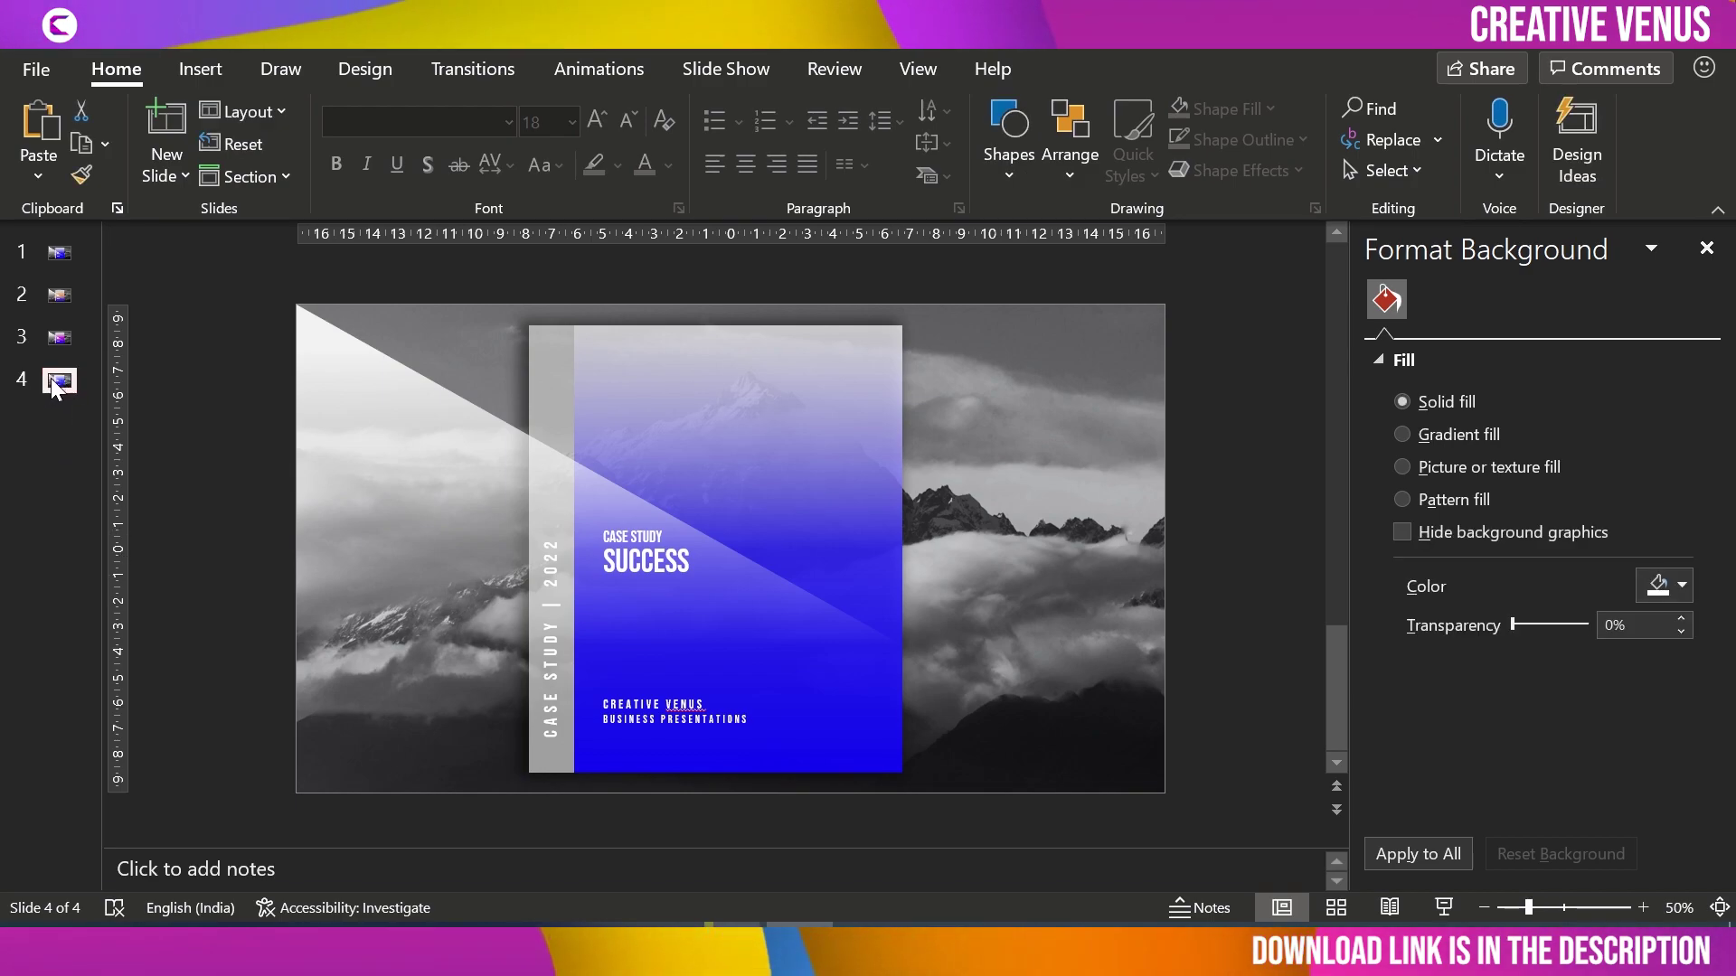
left_click(32, 454)
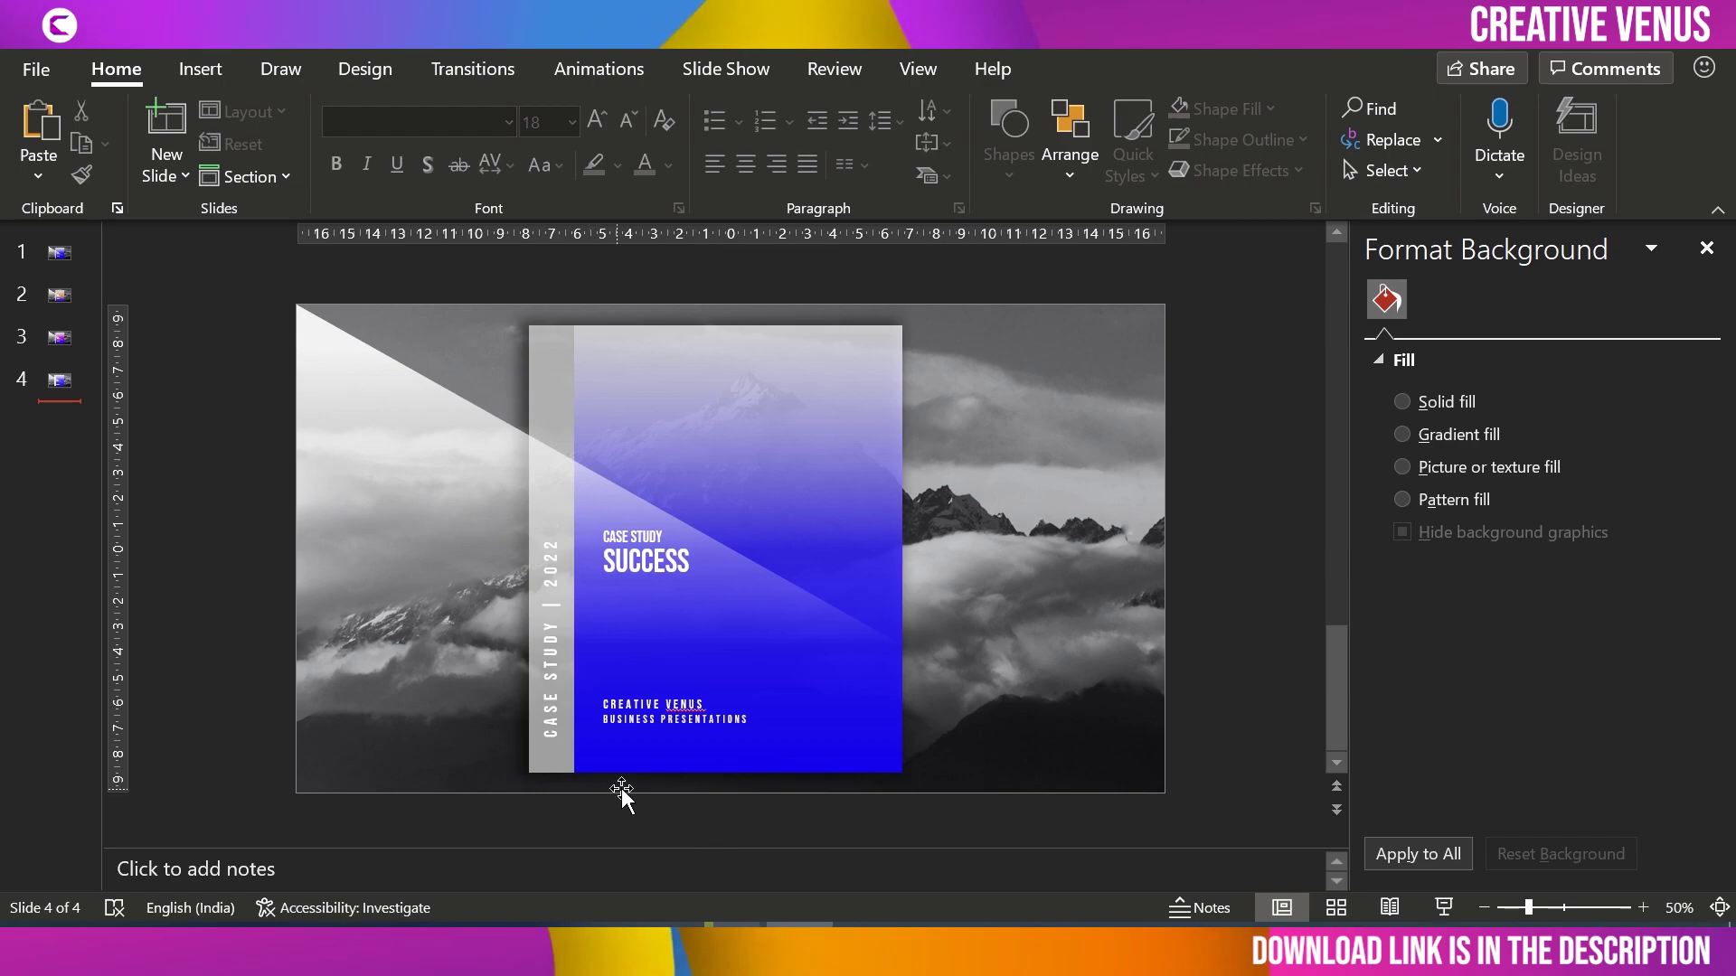
Step: Duplicate slide 4 as slide 5 and make the card's middle gradient stop Orange at 30% transparency
left_click(50, 388)
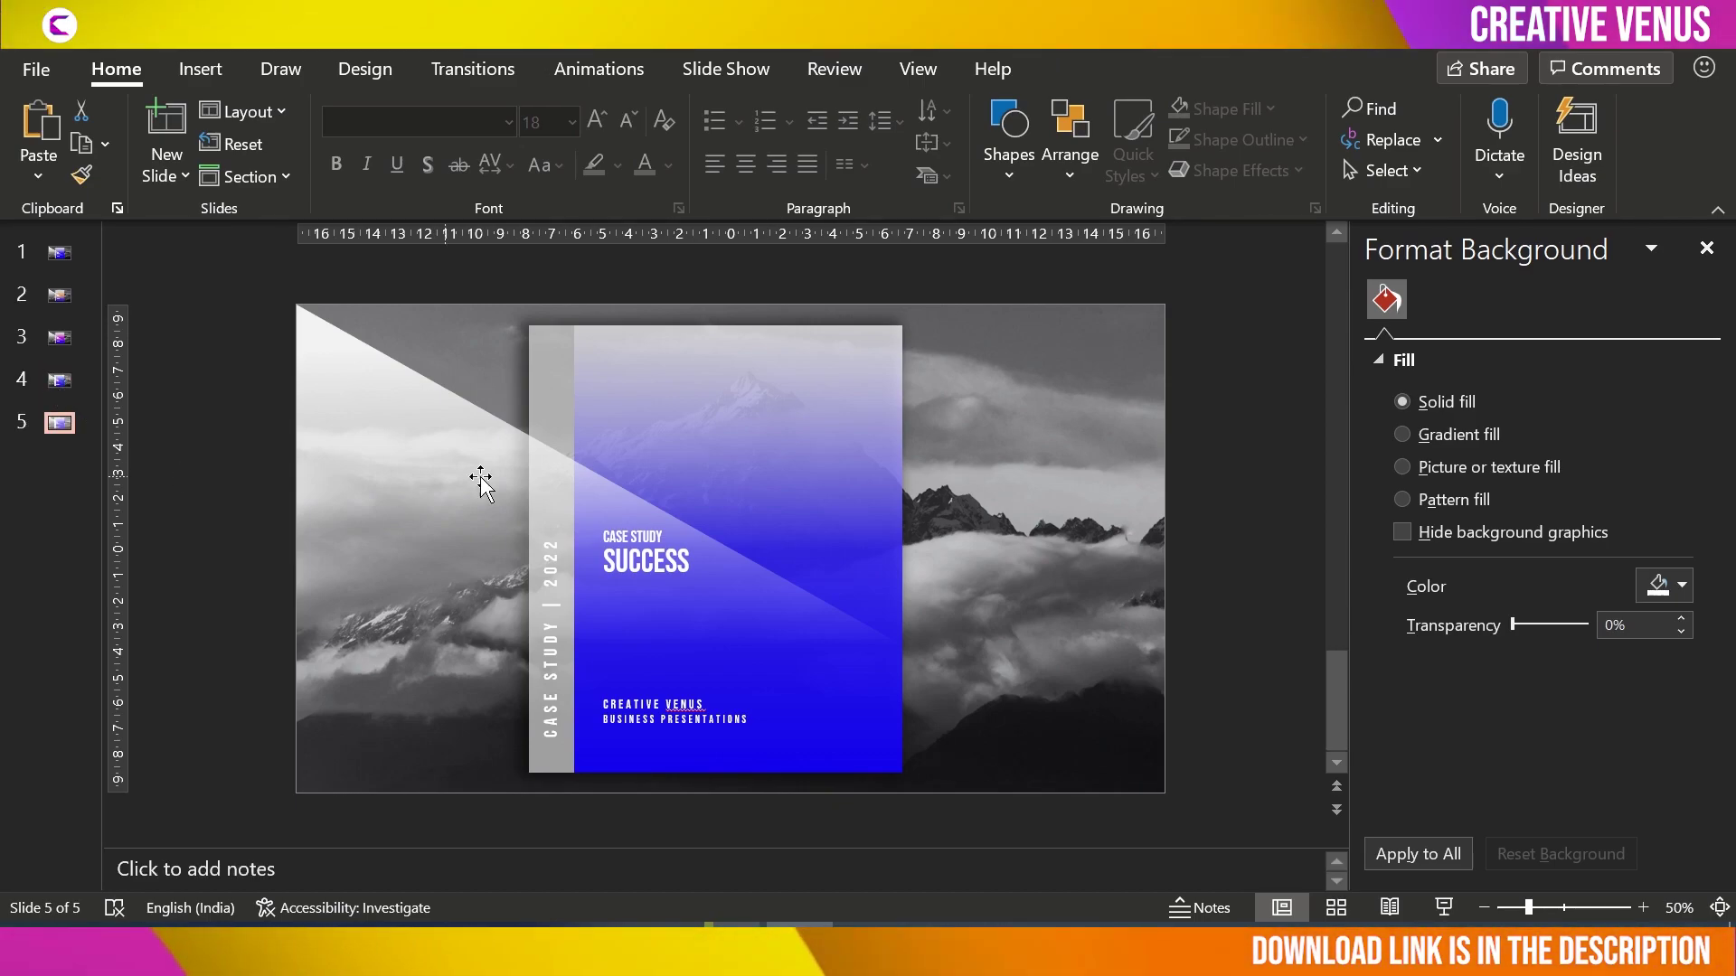
left_click(801, 483)
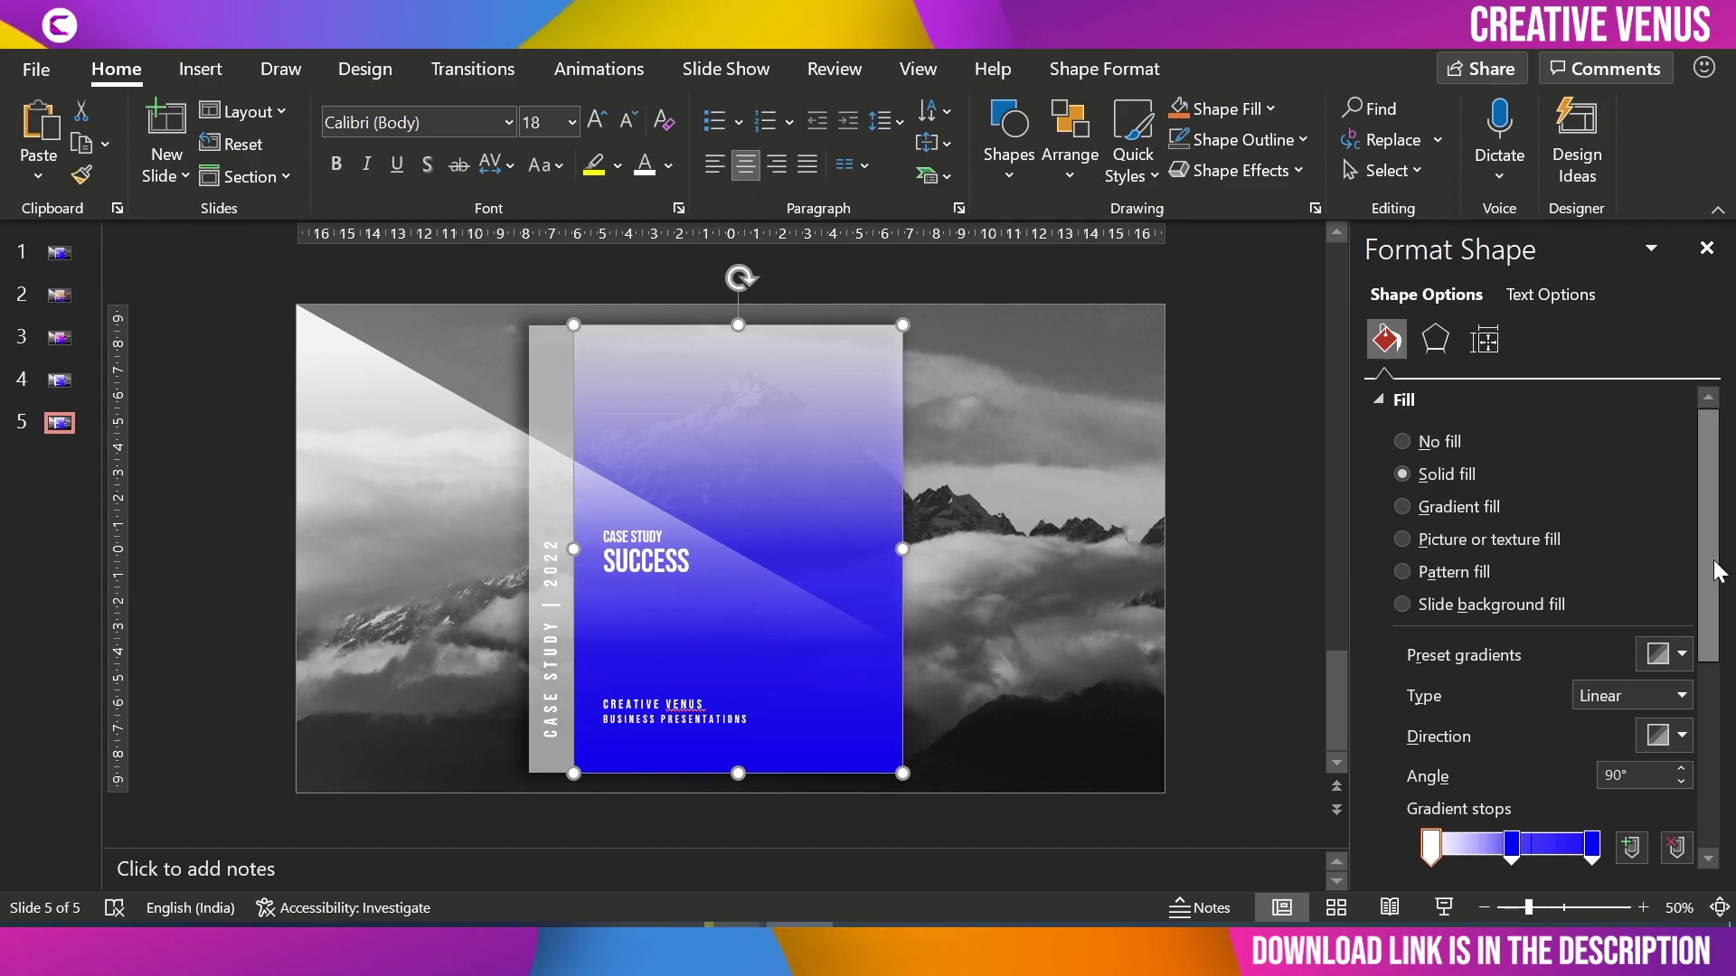
scroll(1709, 578, "down", 2)
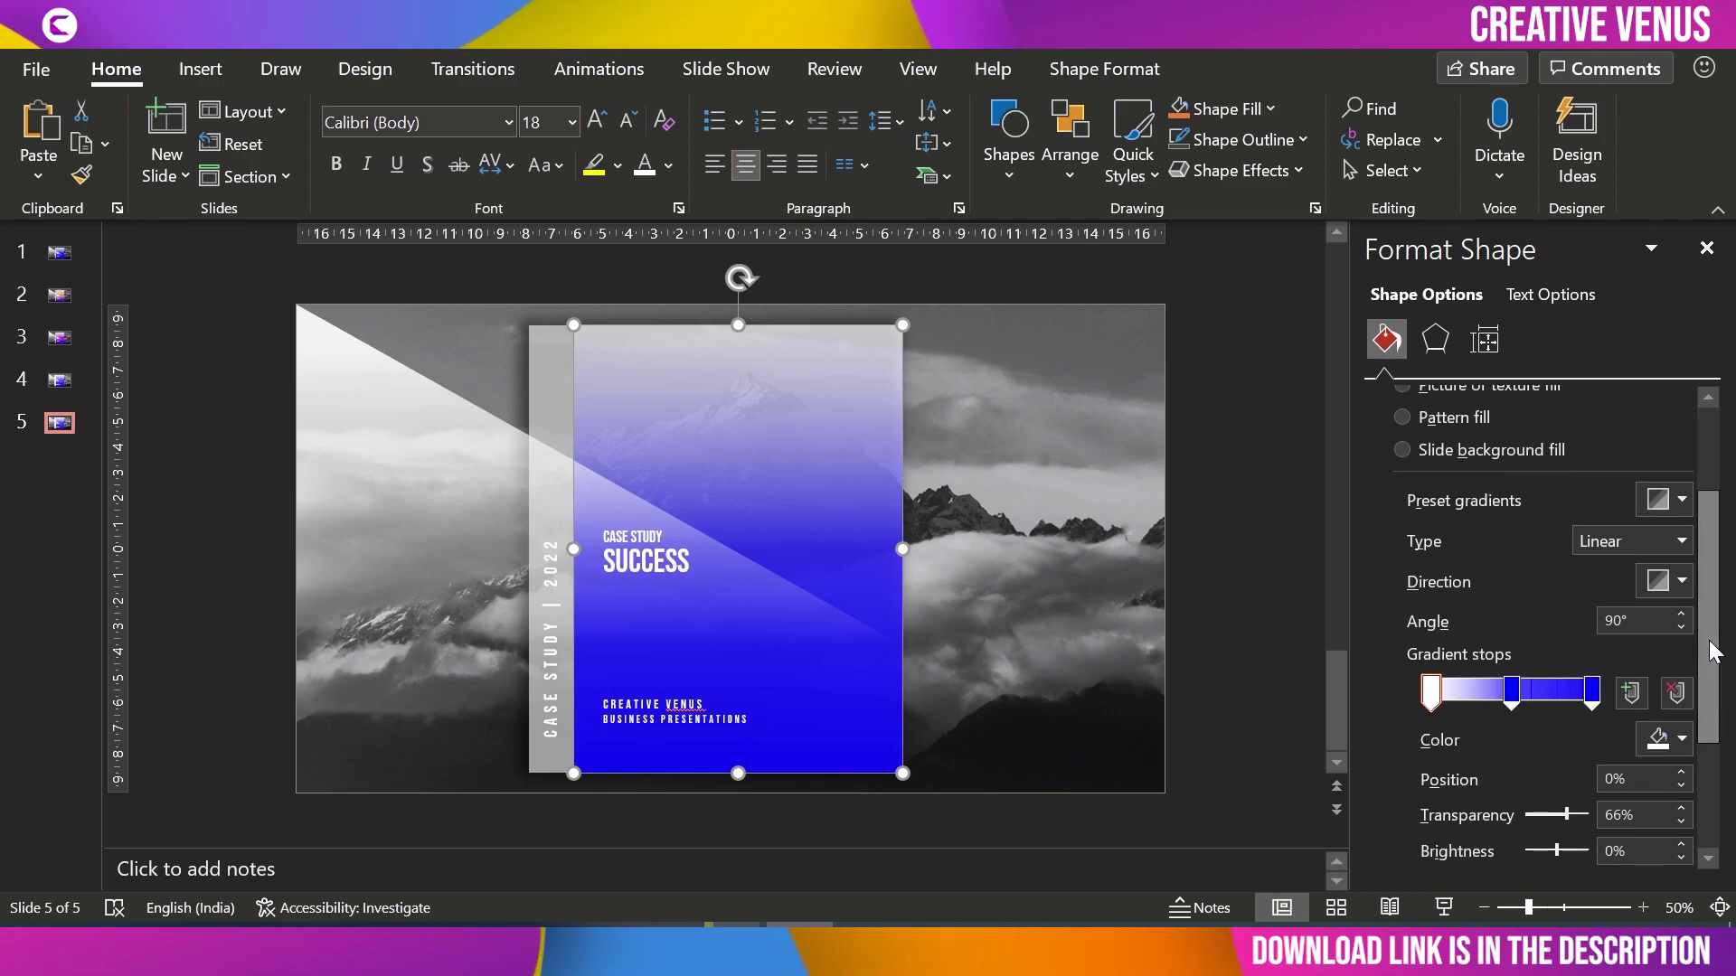
left_click(1511, 693)
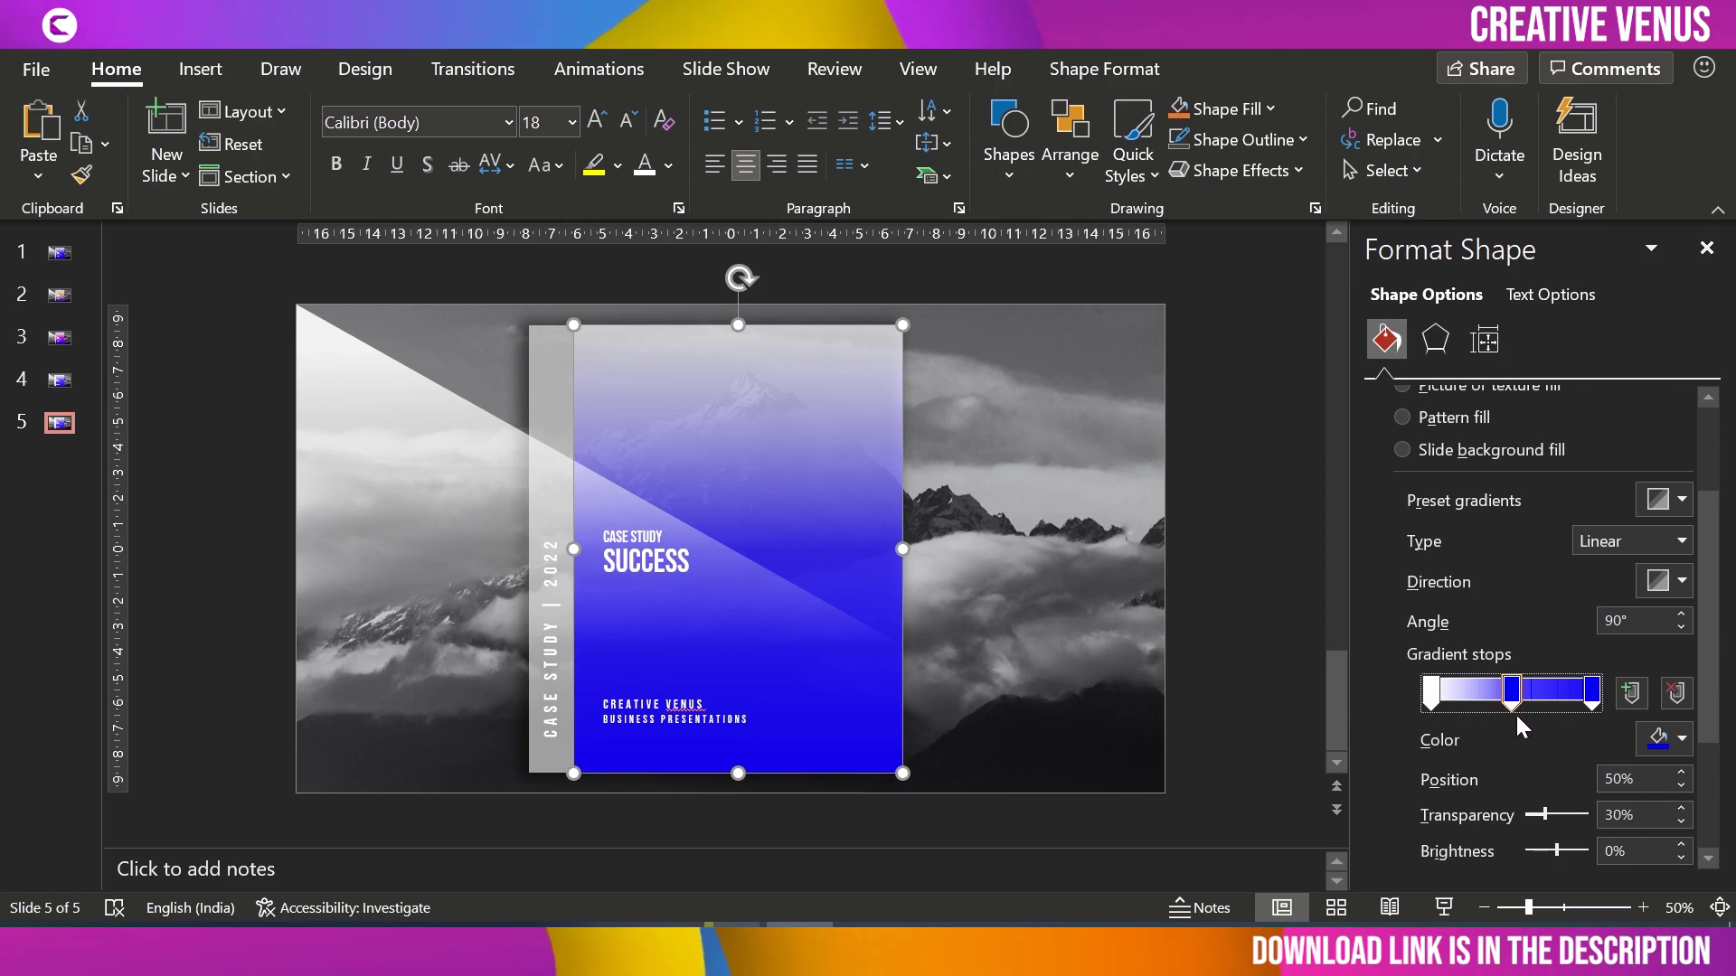
left_click(1668, 740)
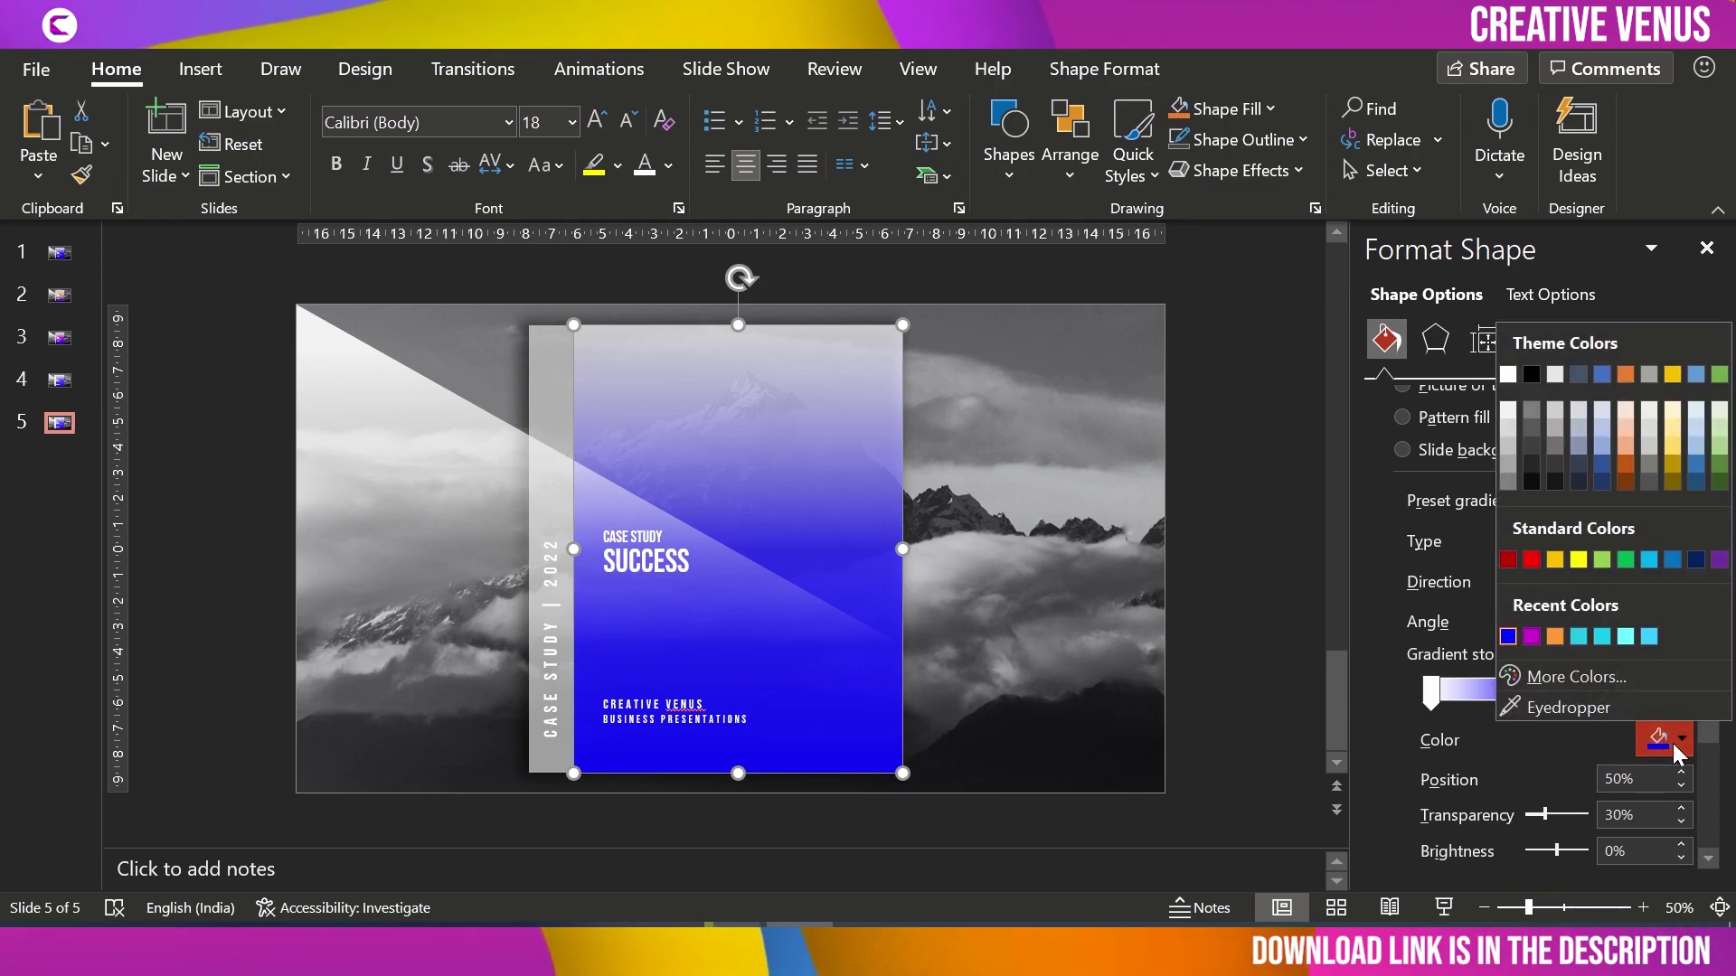
left_click(1555, 560)
left_click_drag(1527, 815, 1549, 812)
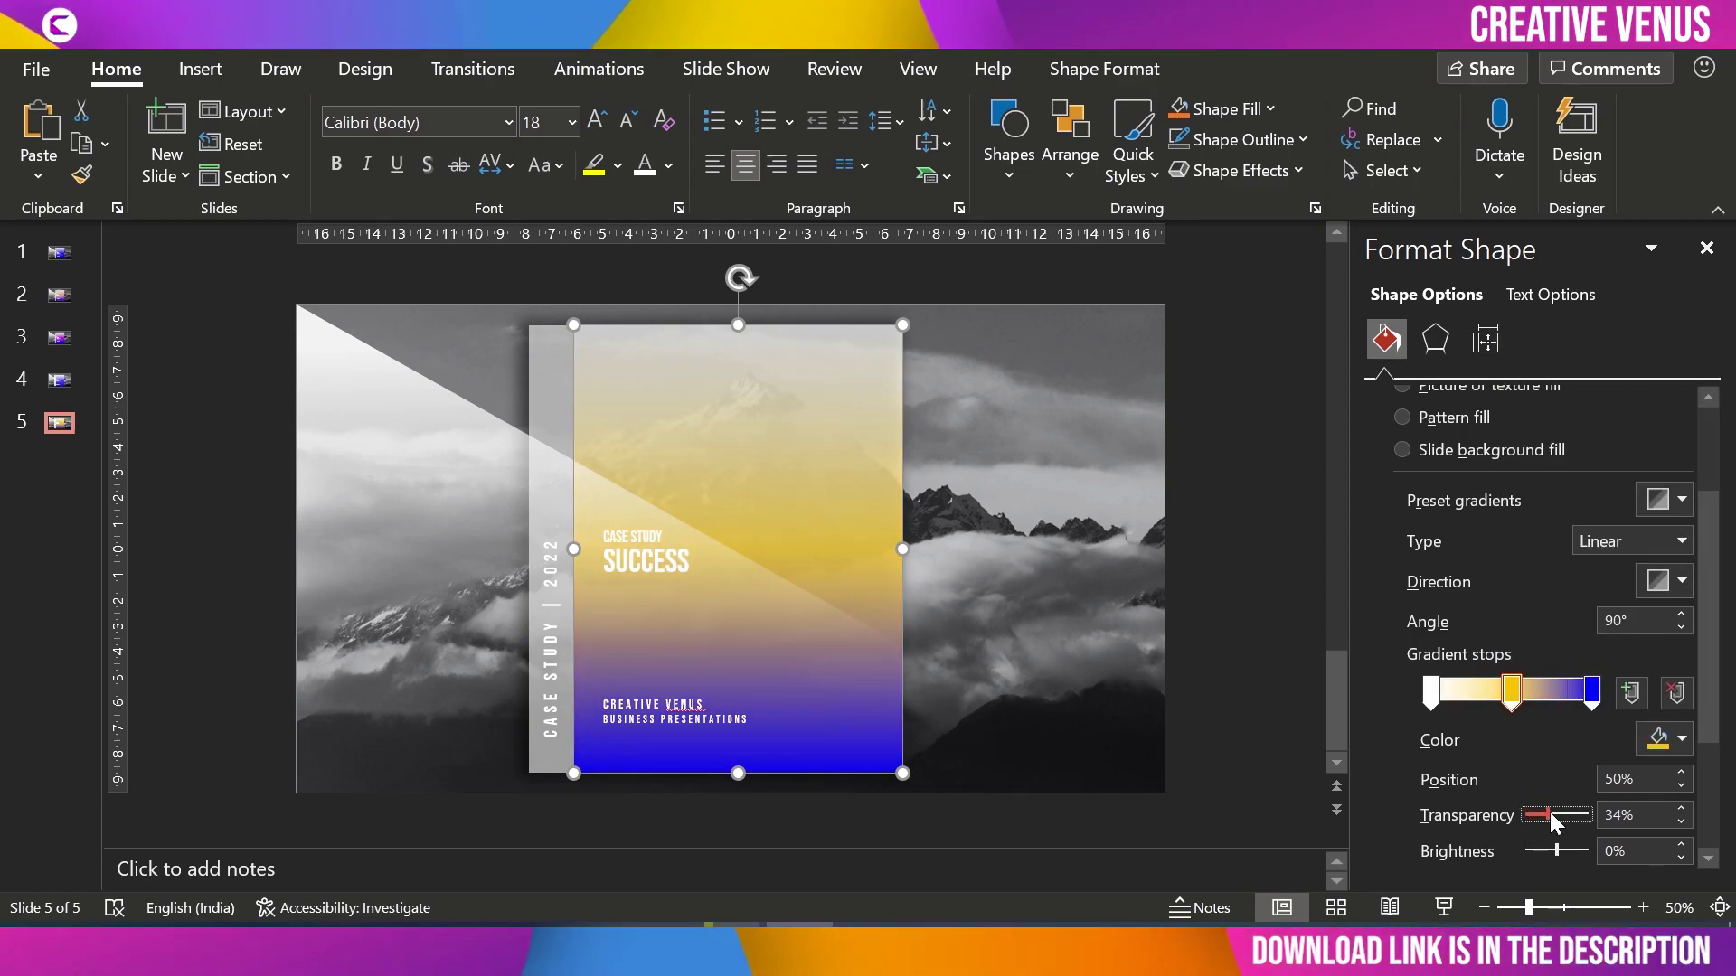
left_click(1681, 820)
left_click(1682, 820)
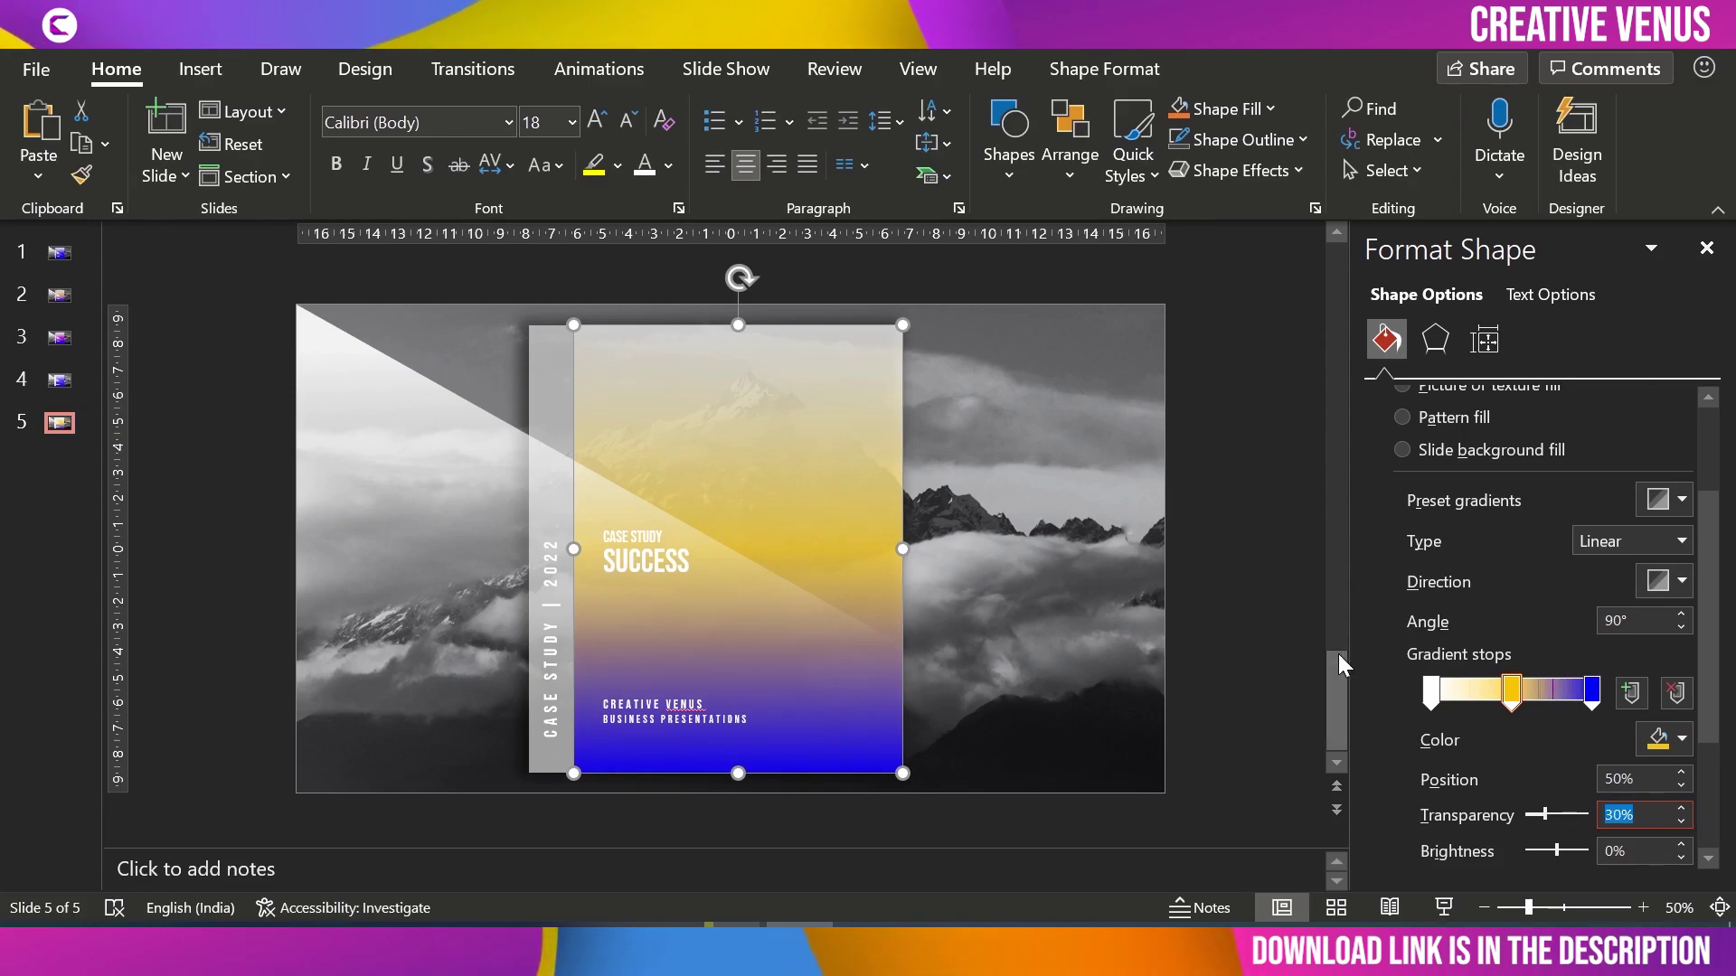
left_click(1246, 591)
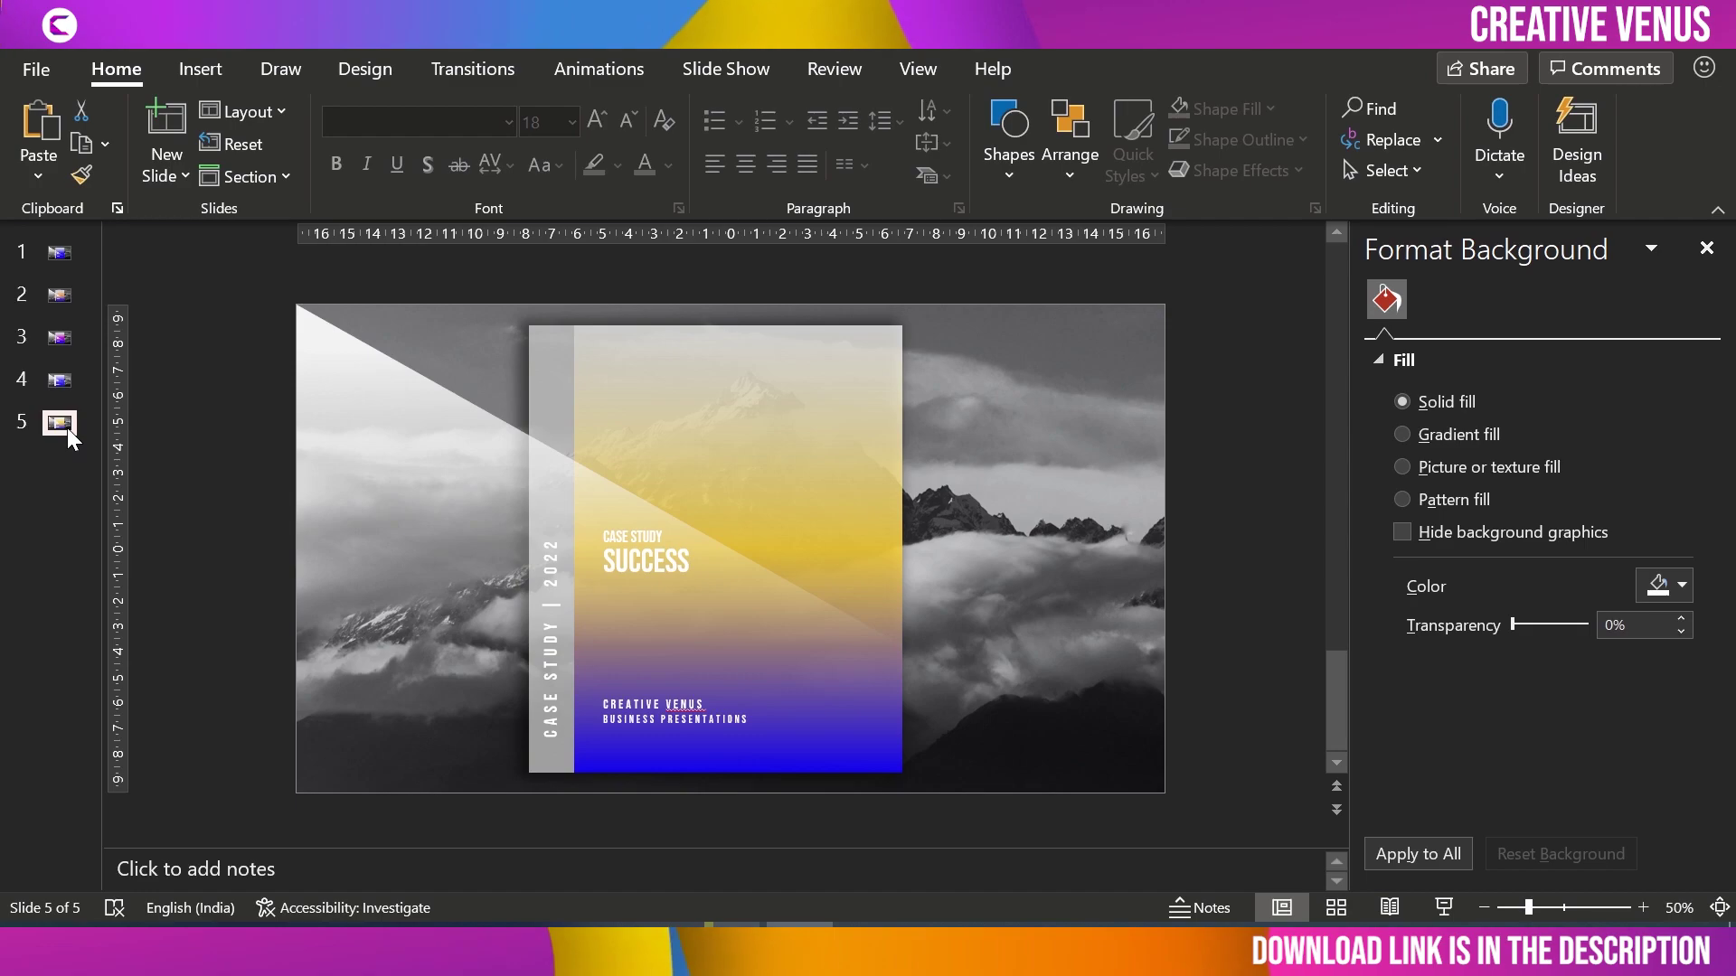
Step: Set slide 6's middle gradient stop to a cyan hexagon colour and move the top stop to 16%
left_click(709, 465)
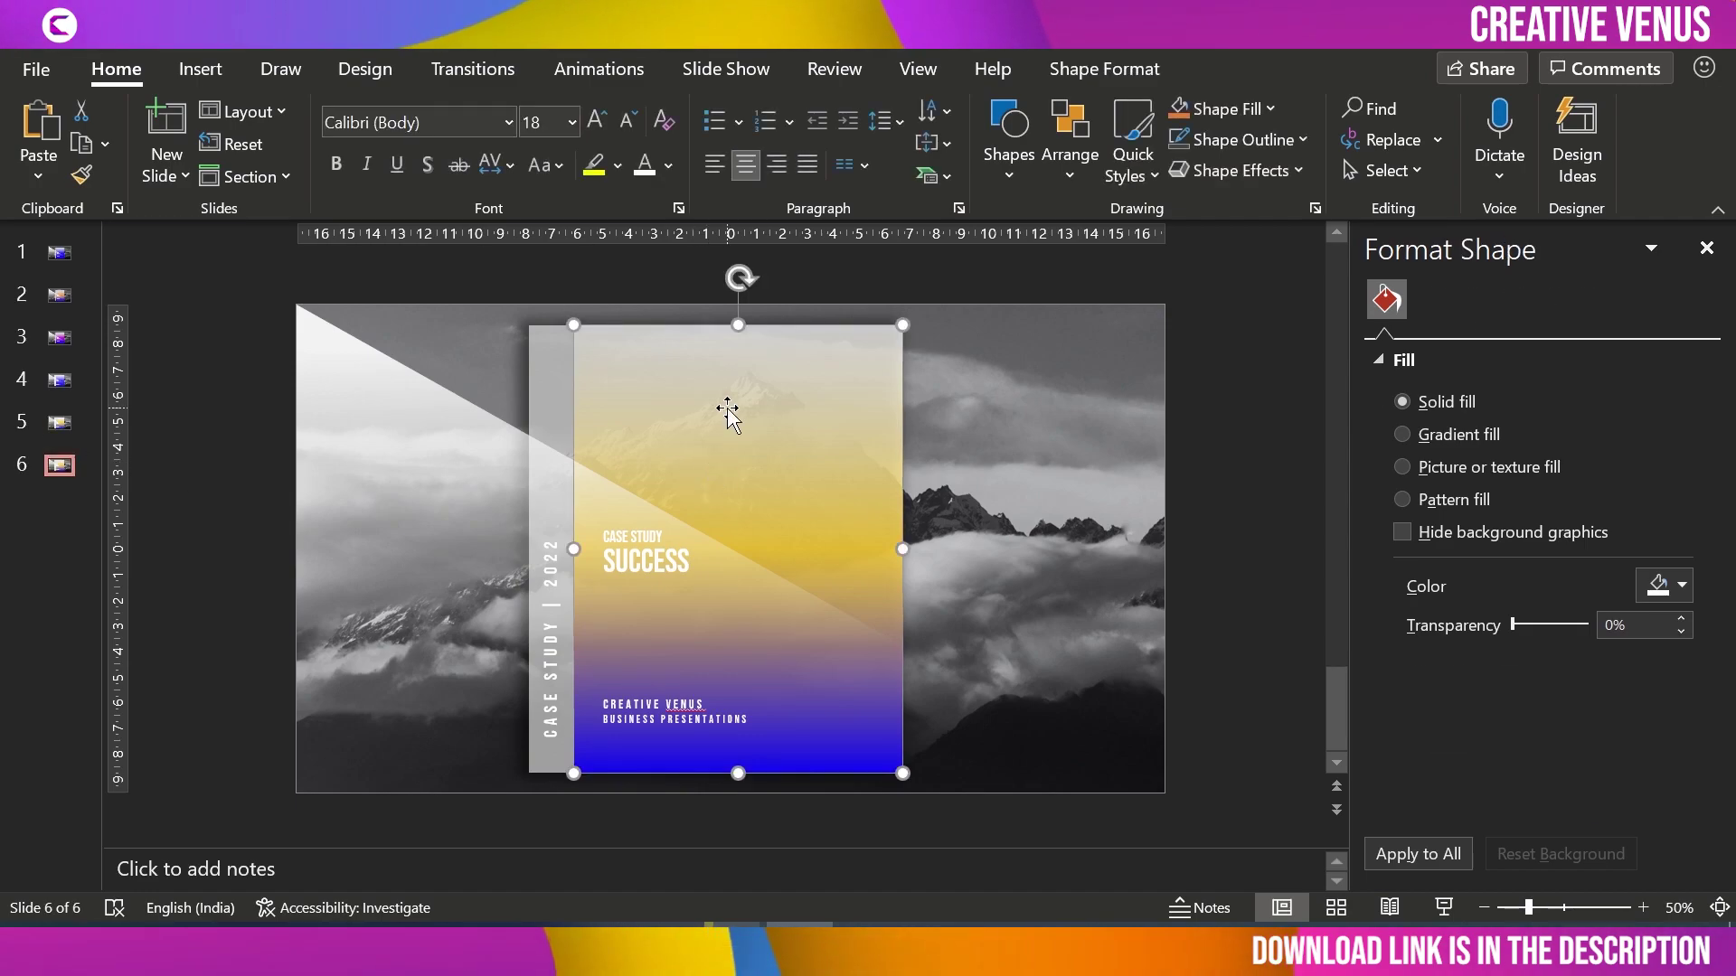
scroll(1705, 618, "down", 3)
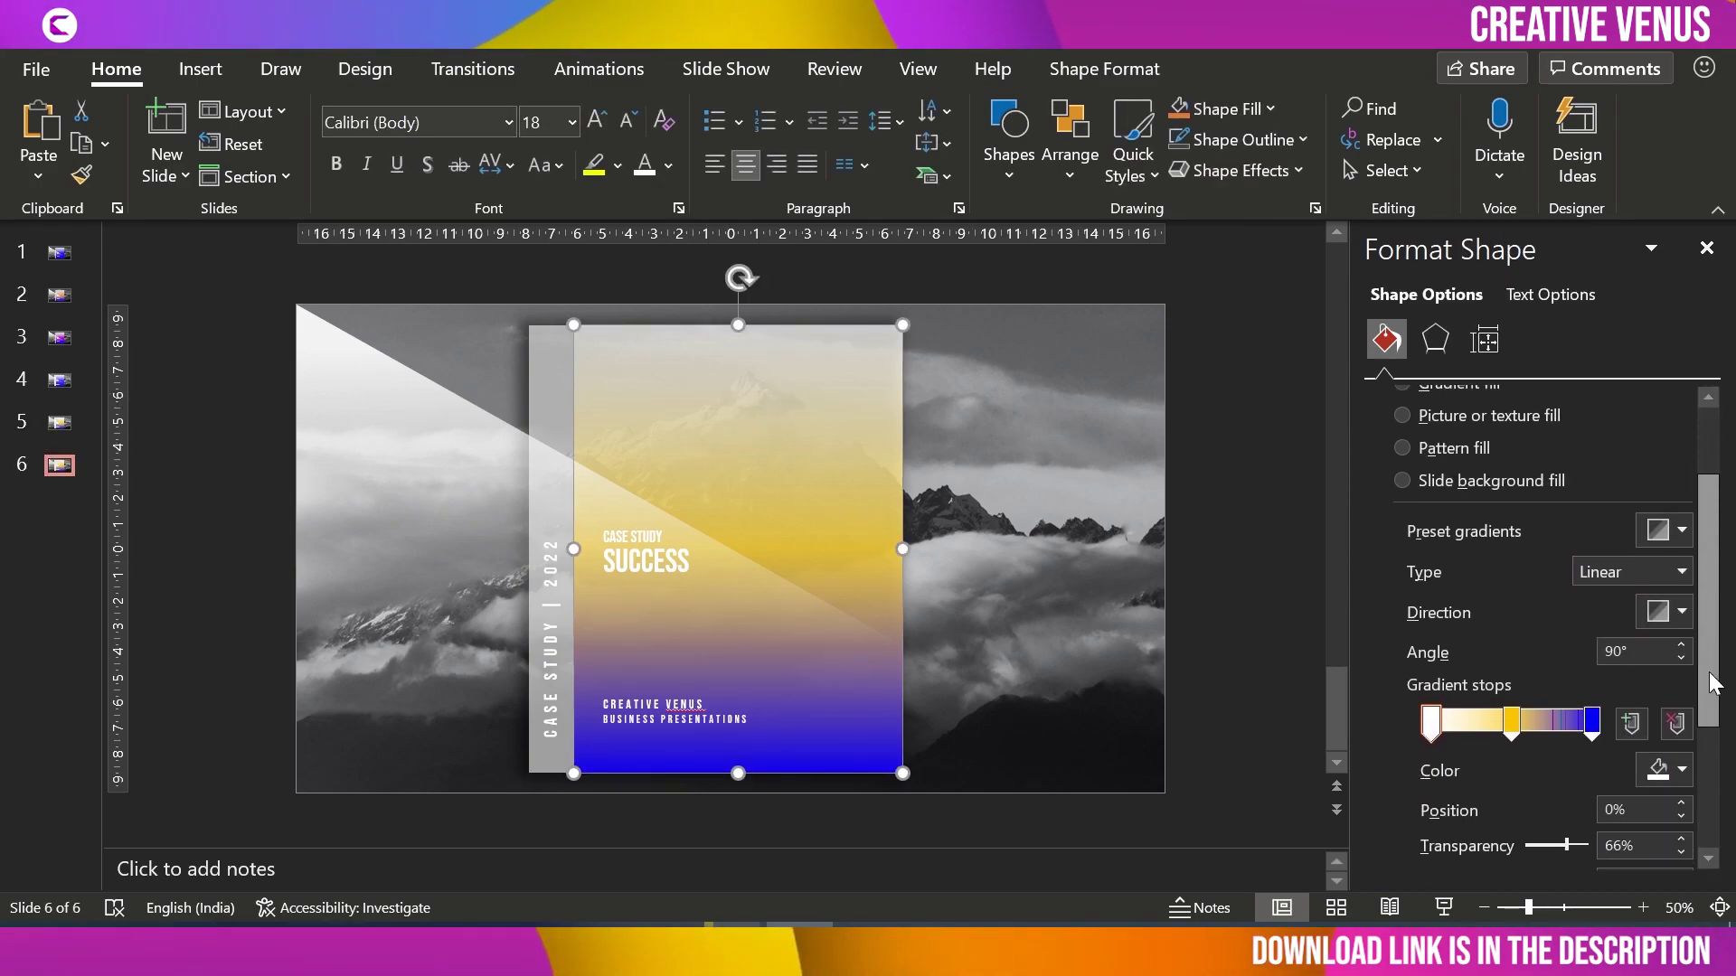
left_click(1659, 773)
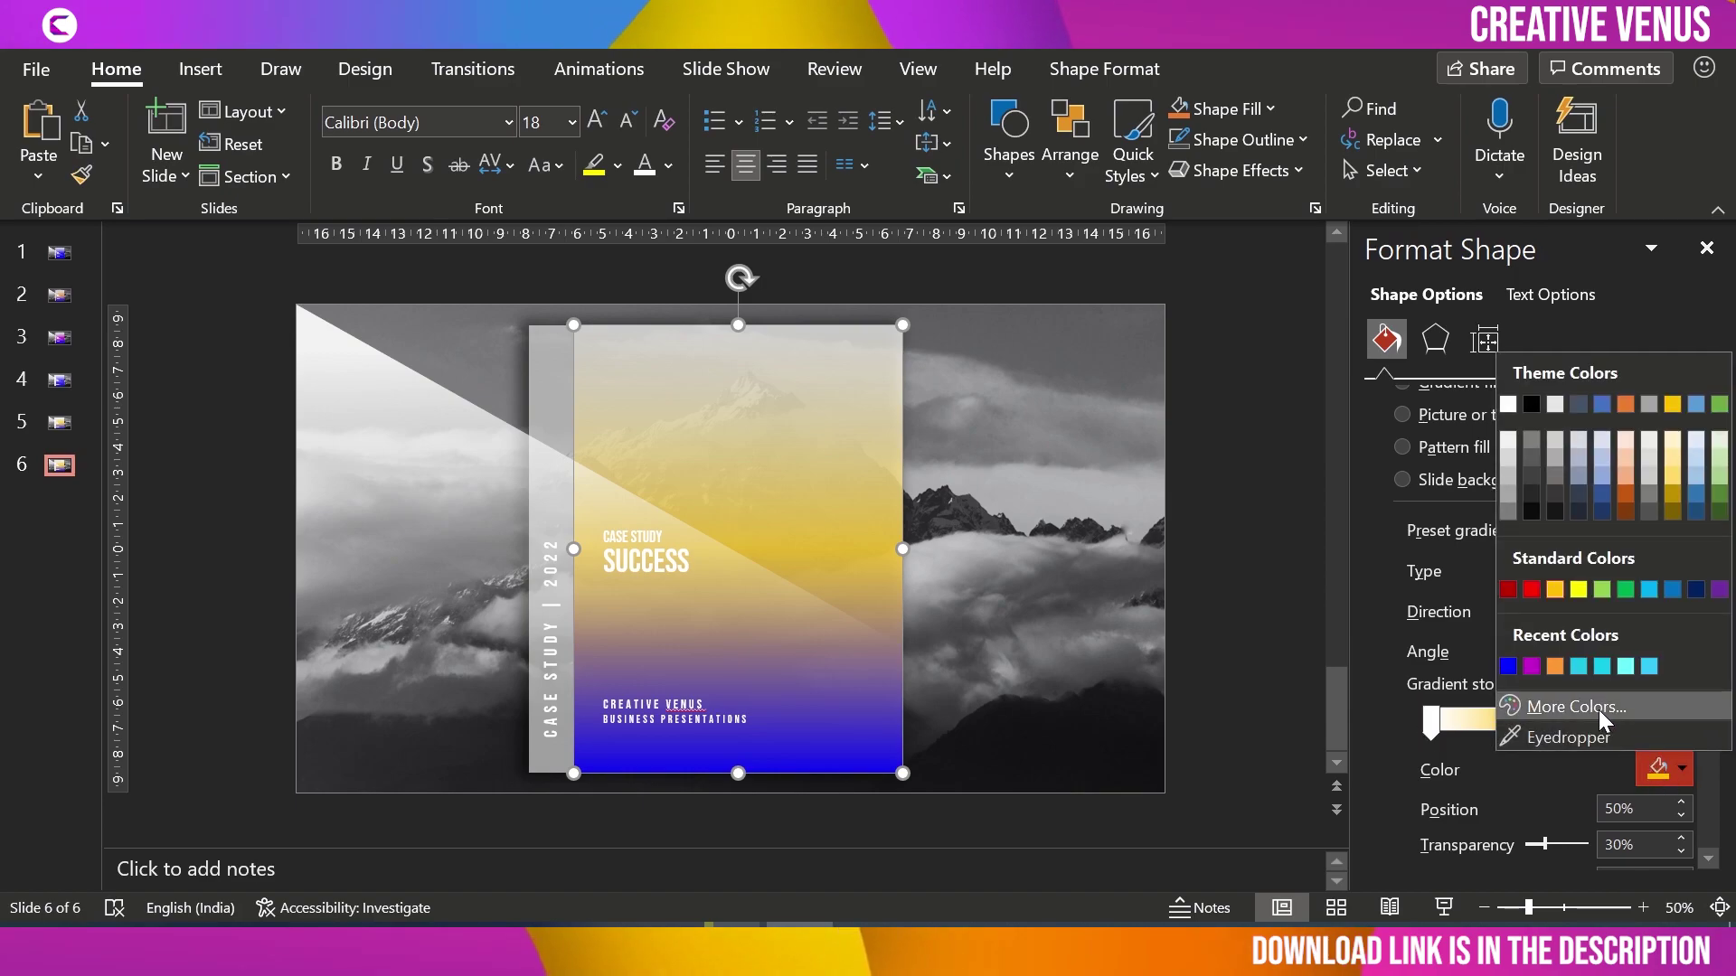
left_click(1542, 709)
left_click(731, 258)
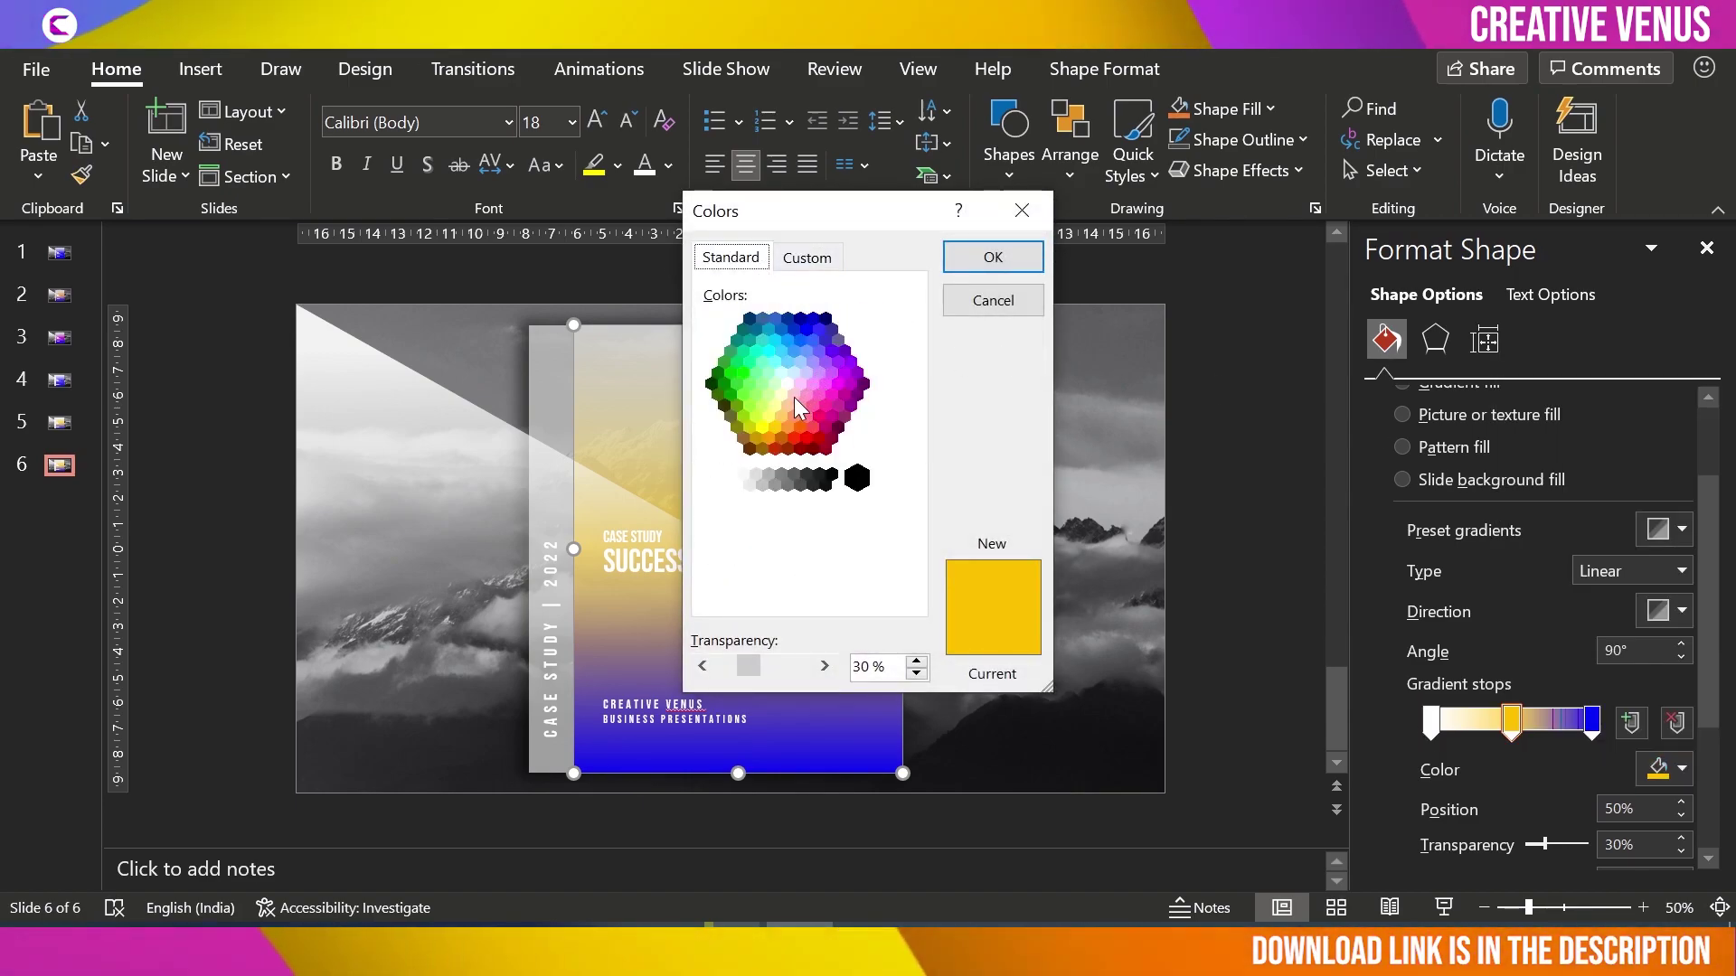
left_click(748, 405)
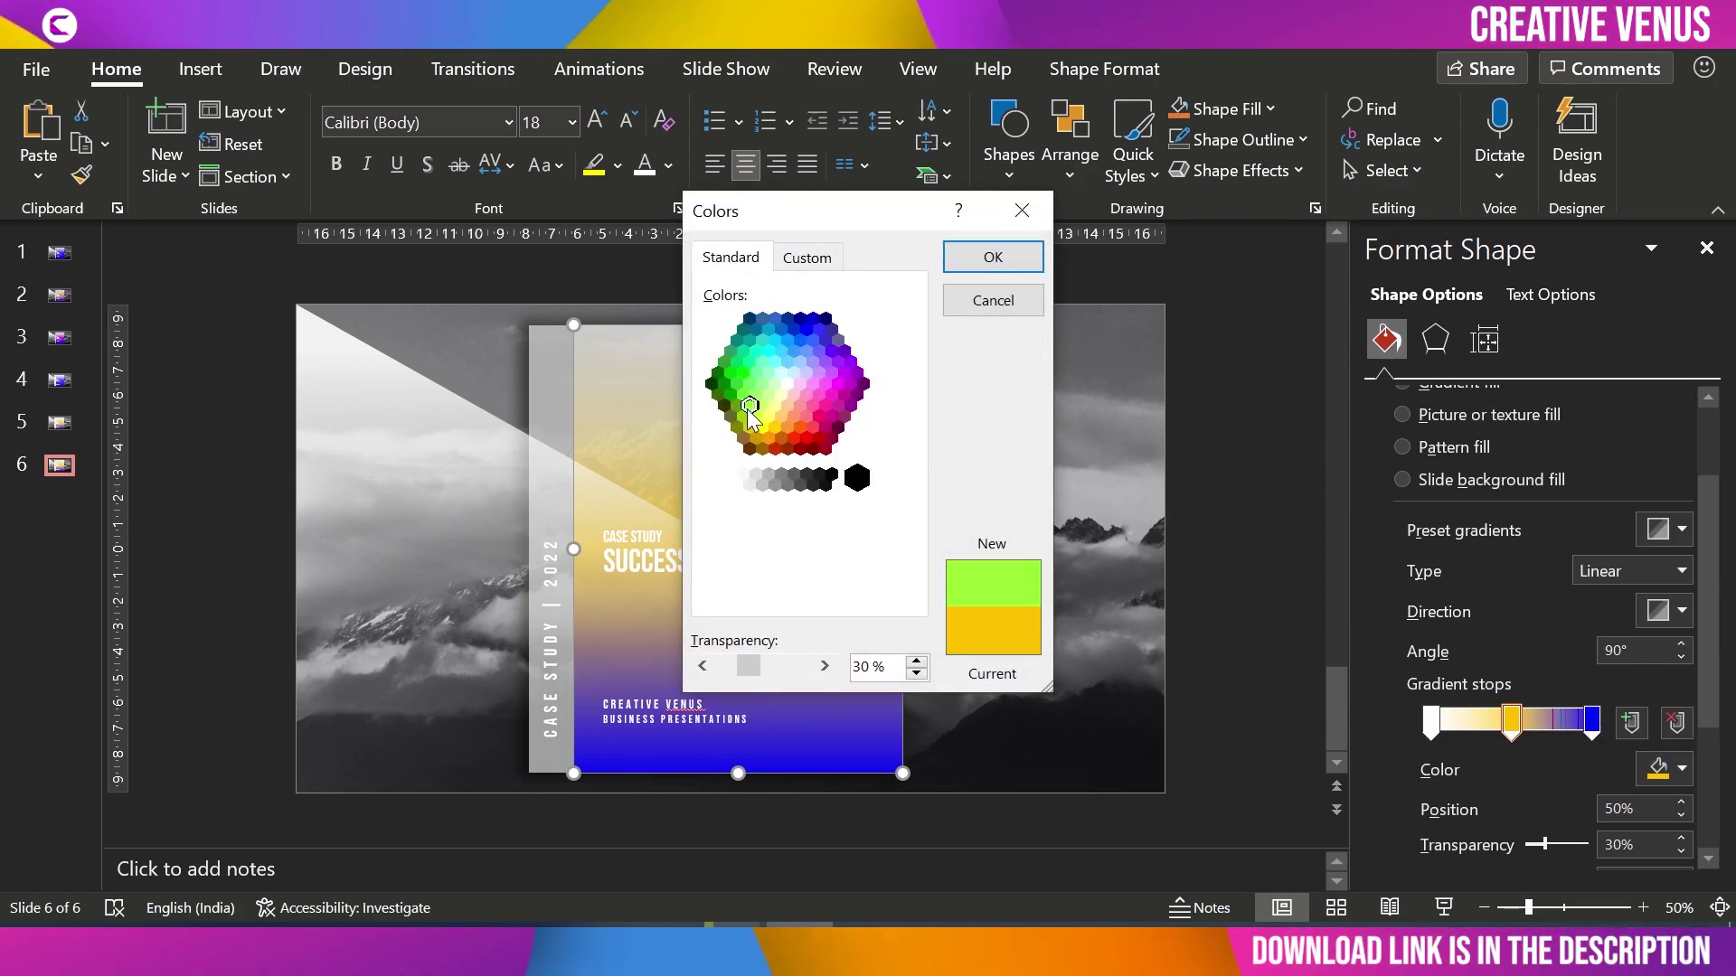
left_click(765, 351)
left_click(978, 258)
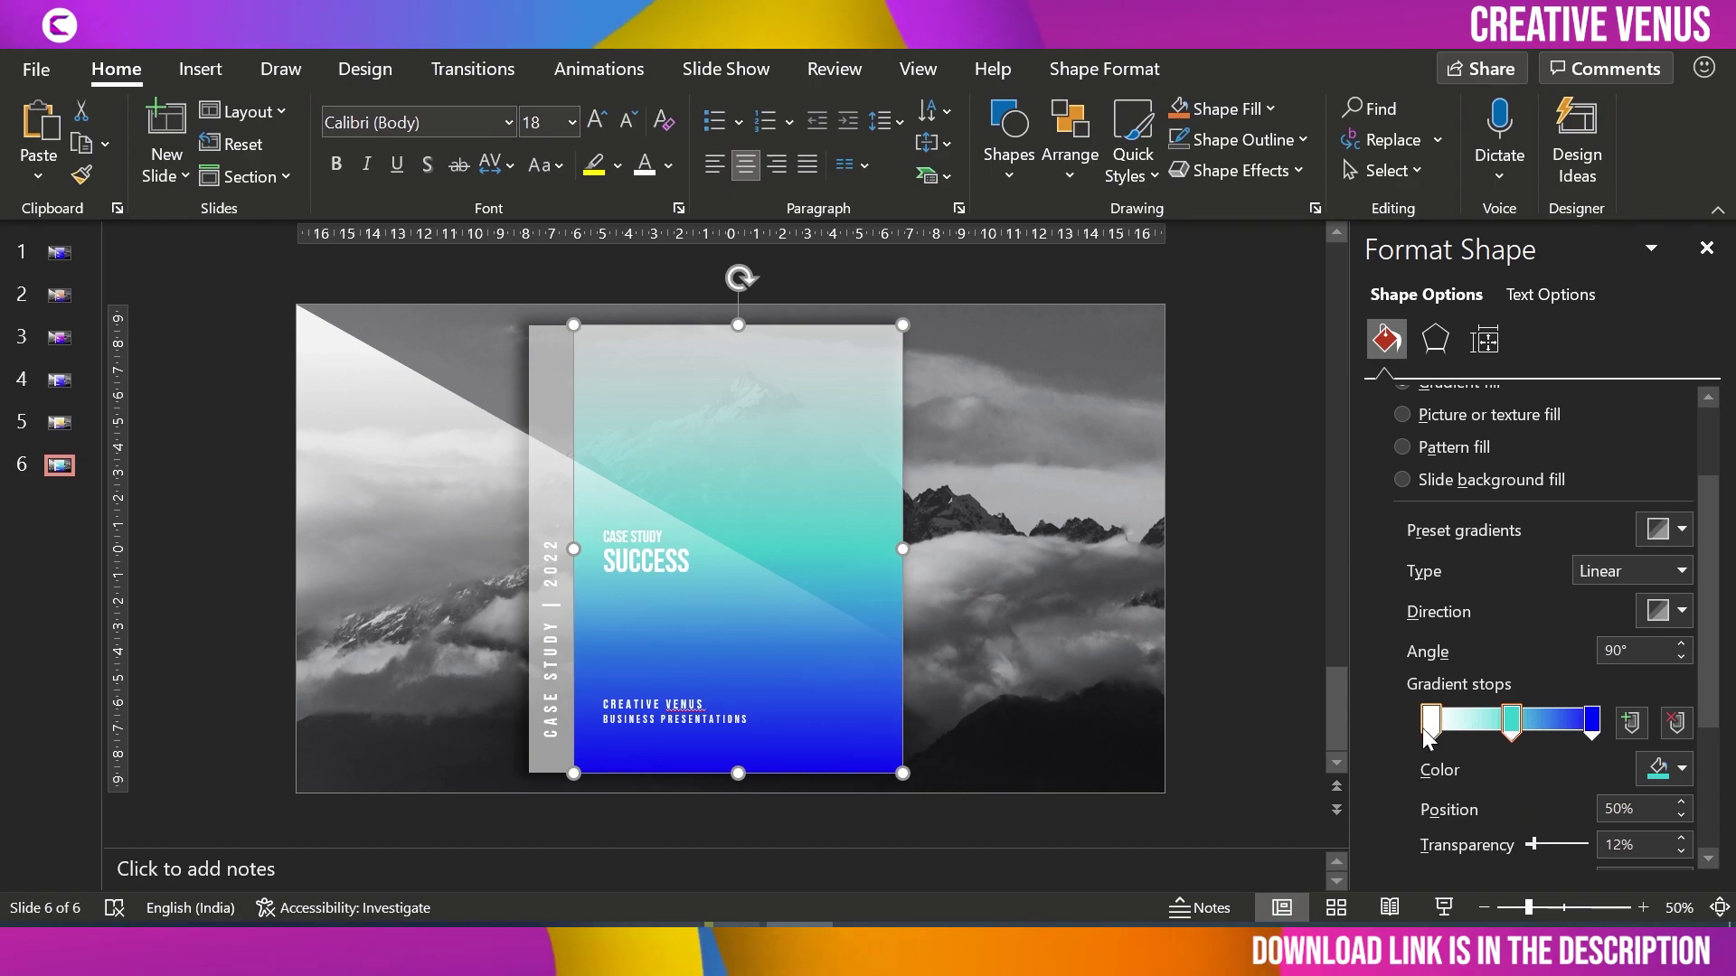
left_click_drag(1440, 732, 1451, 733)
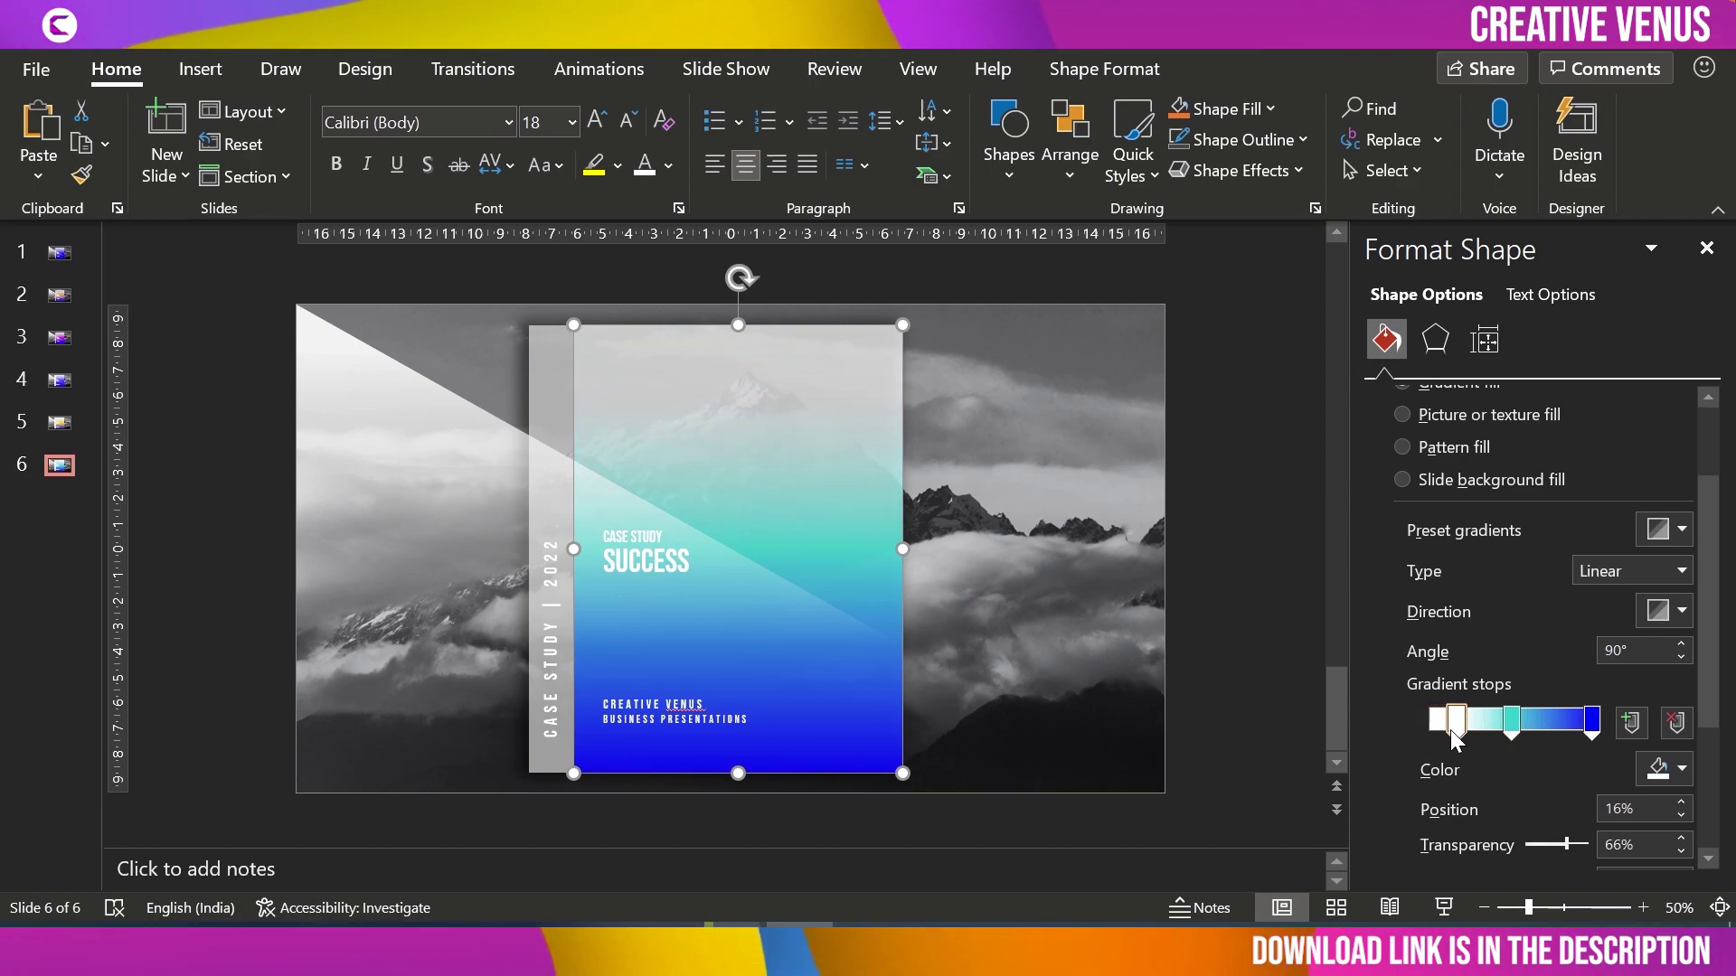
left_click(1202, 597)
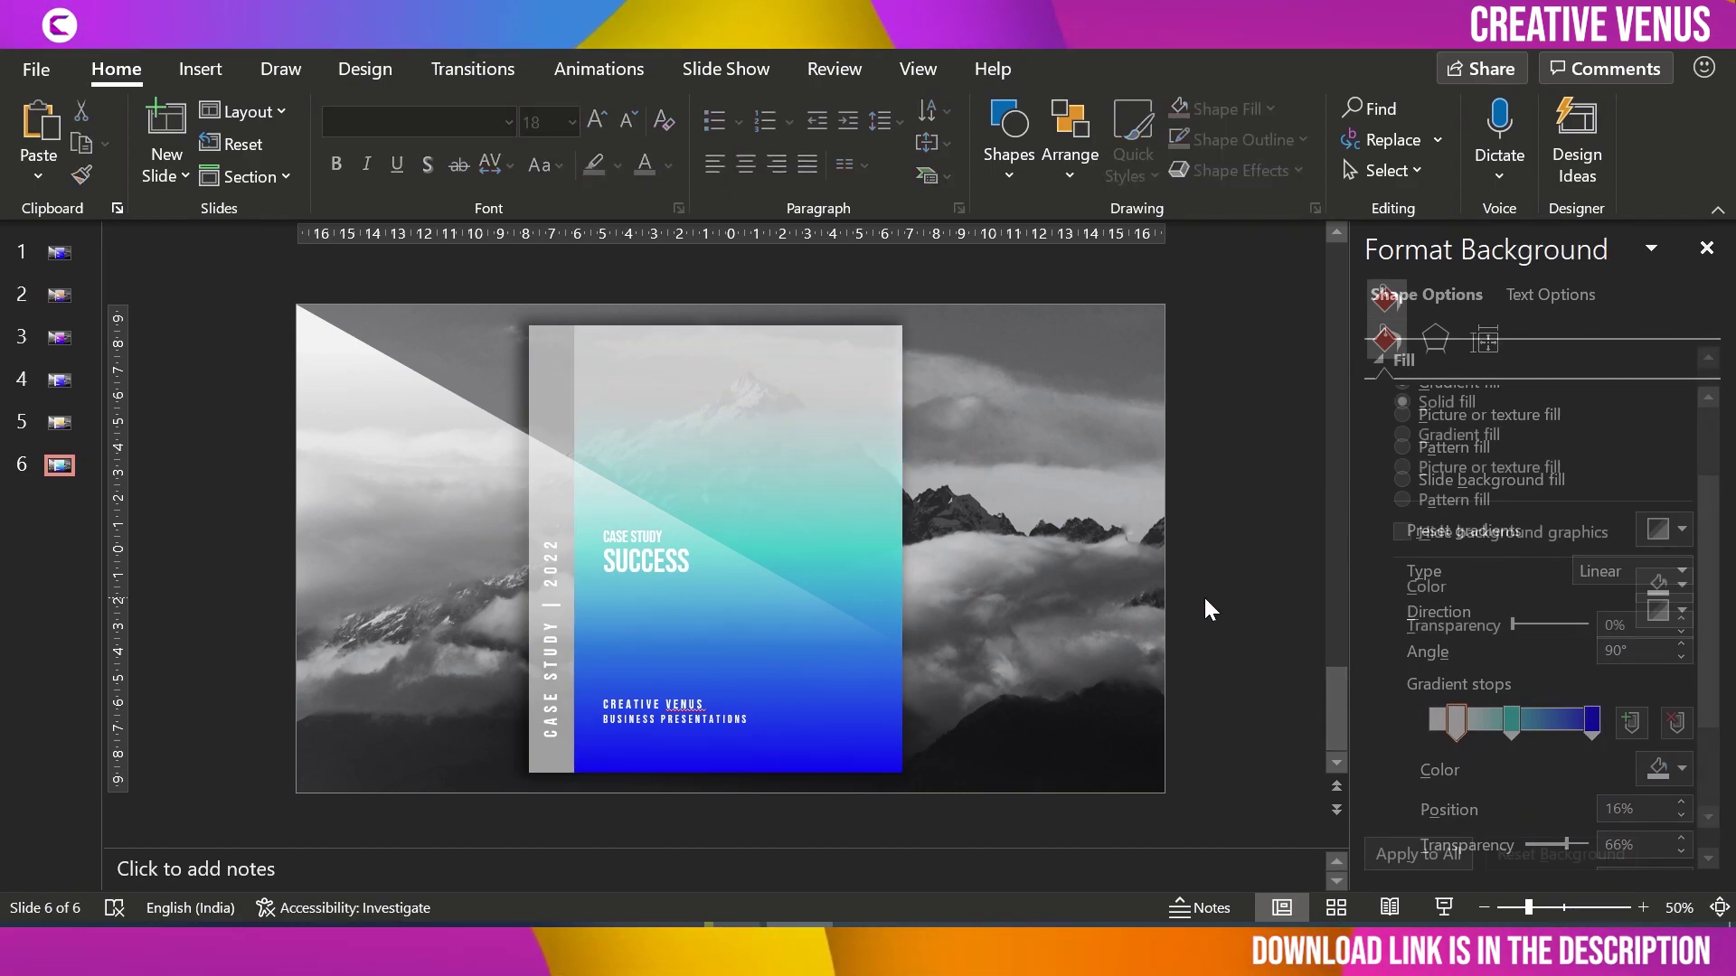